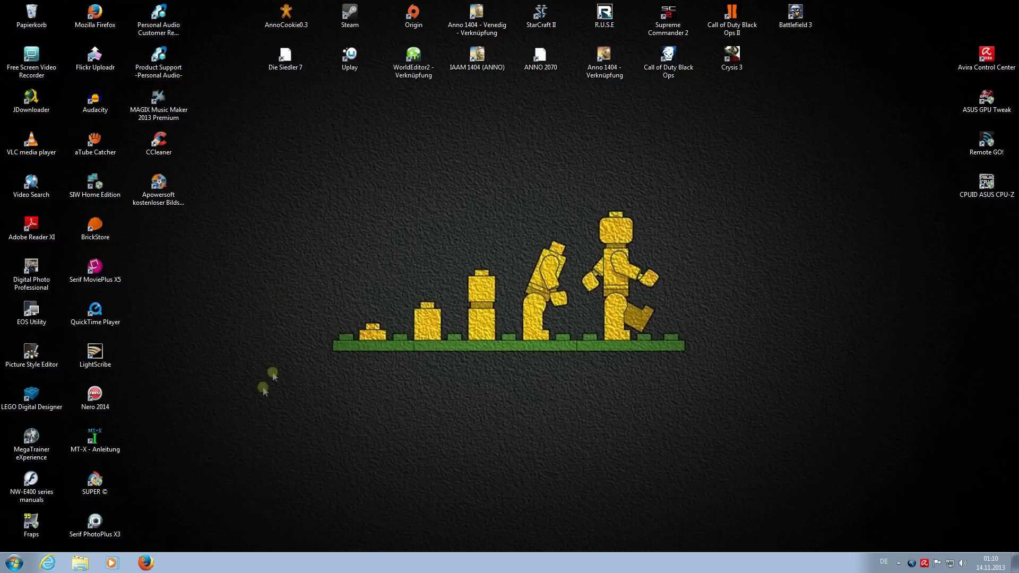
Step: Launch LEGO Digital Designer and start a new empty model in the Digital Designer Extended theme
double_click(43, 397)
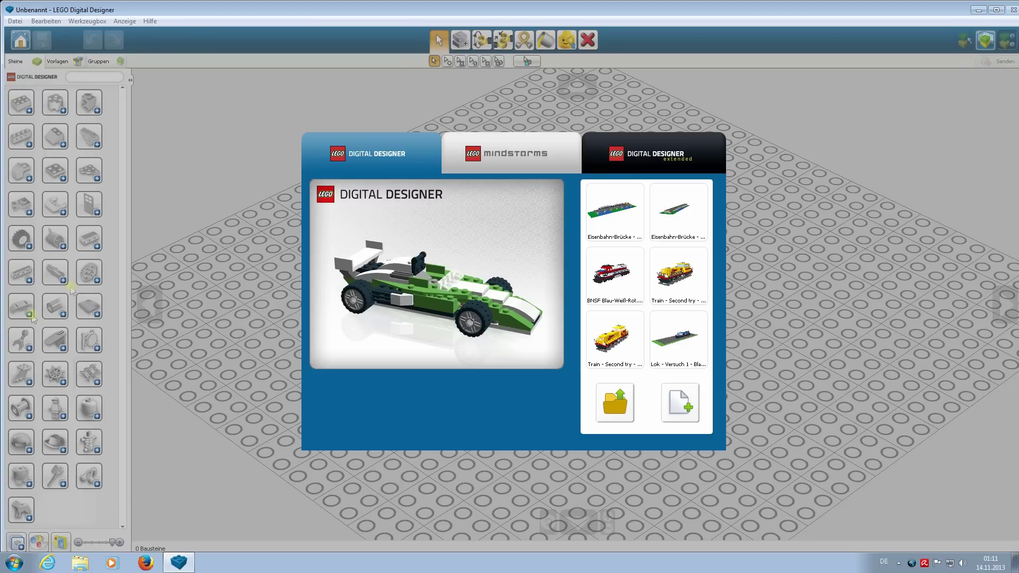
click(510, 157)
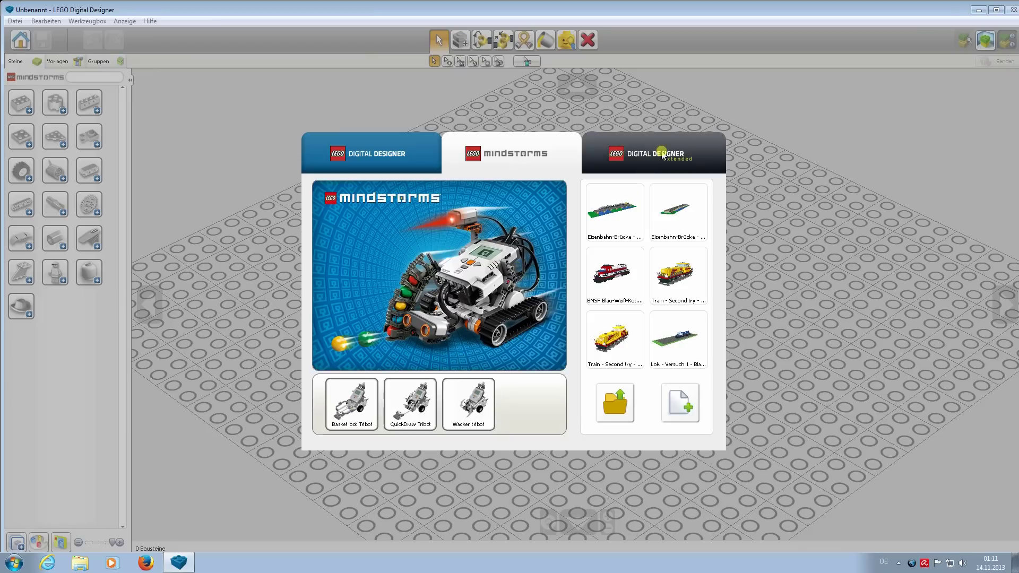
click(663, 154)
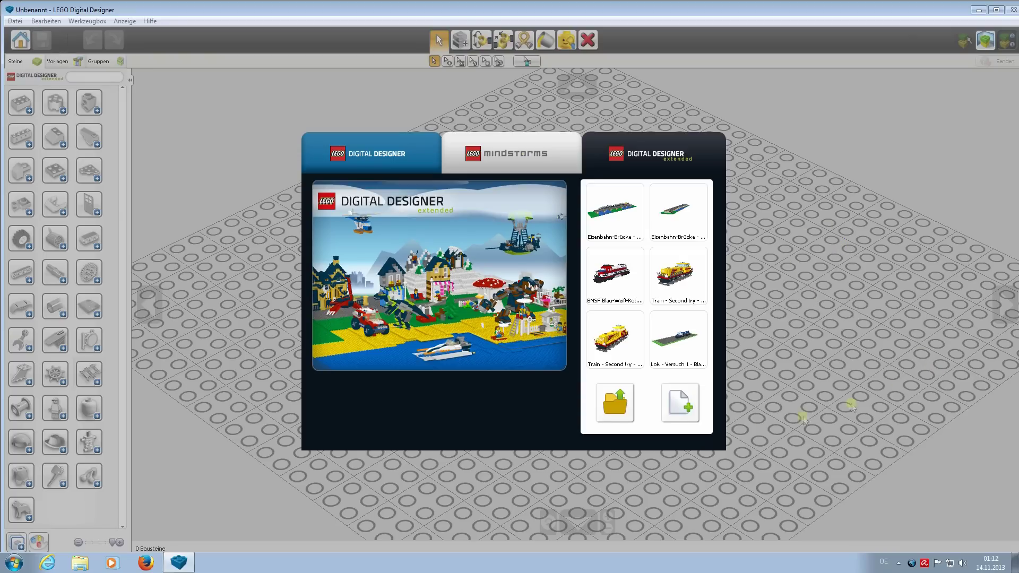
click(681, 404)
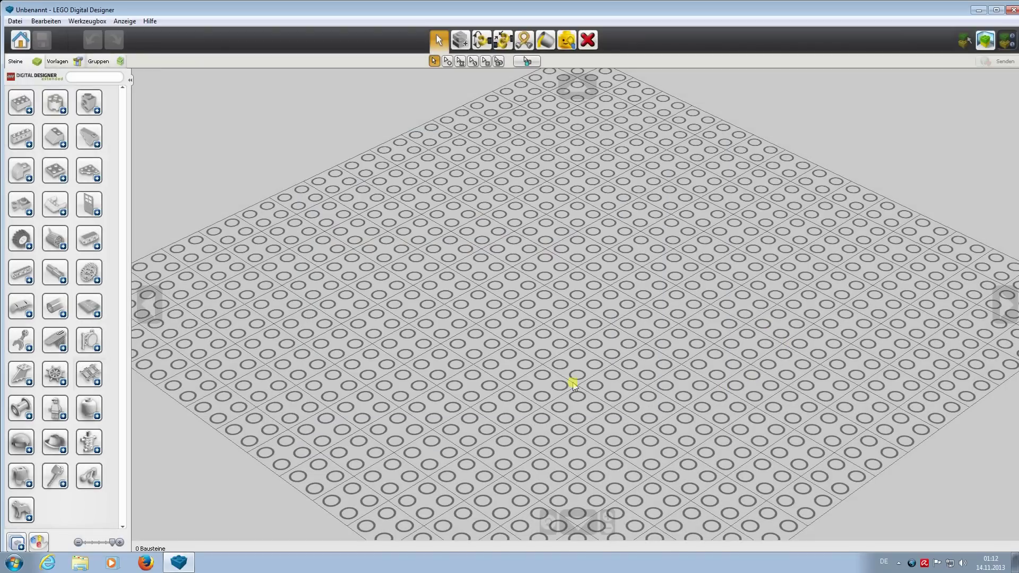
Step: Take a straight rail from the train parts category and bring it over the middle of the building plate
click(95, 385)
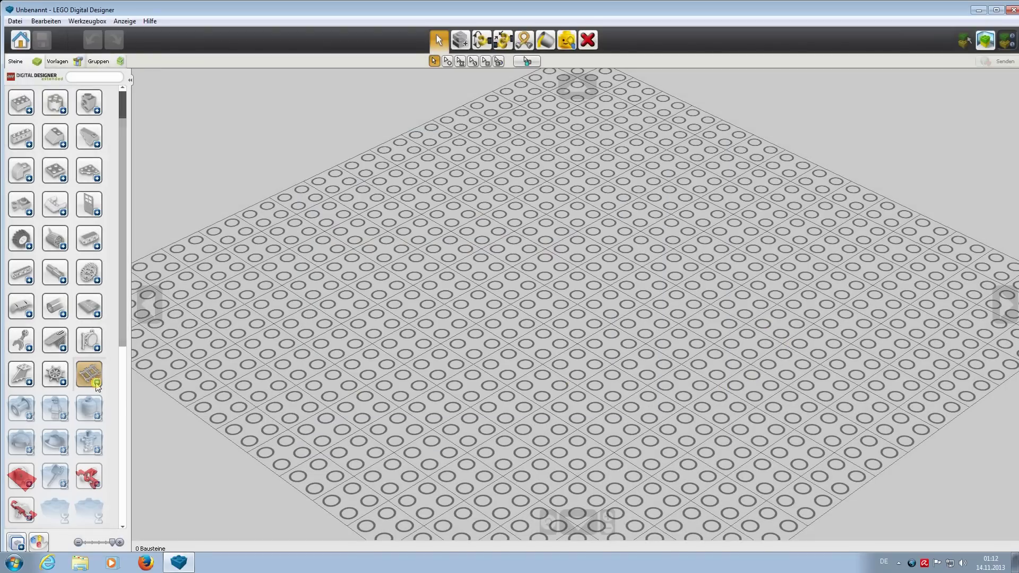
scroll(72, 425, down, 3)
scroll(72, 425, down, 3)
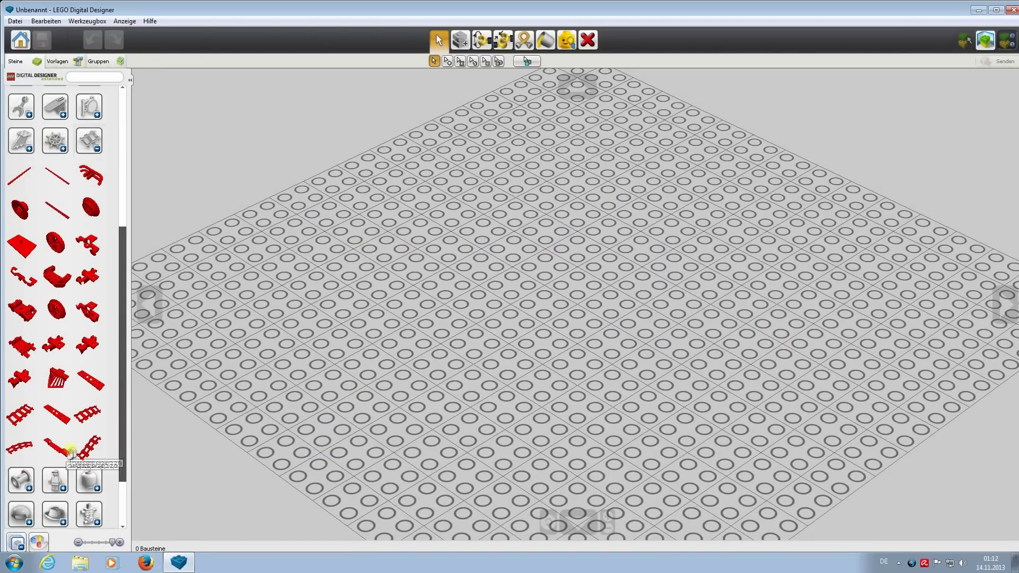
click(21, 416)
scroll(618, 294, down, 3)
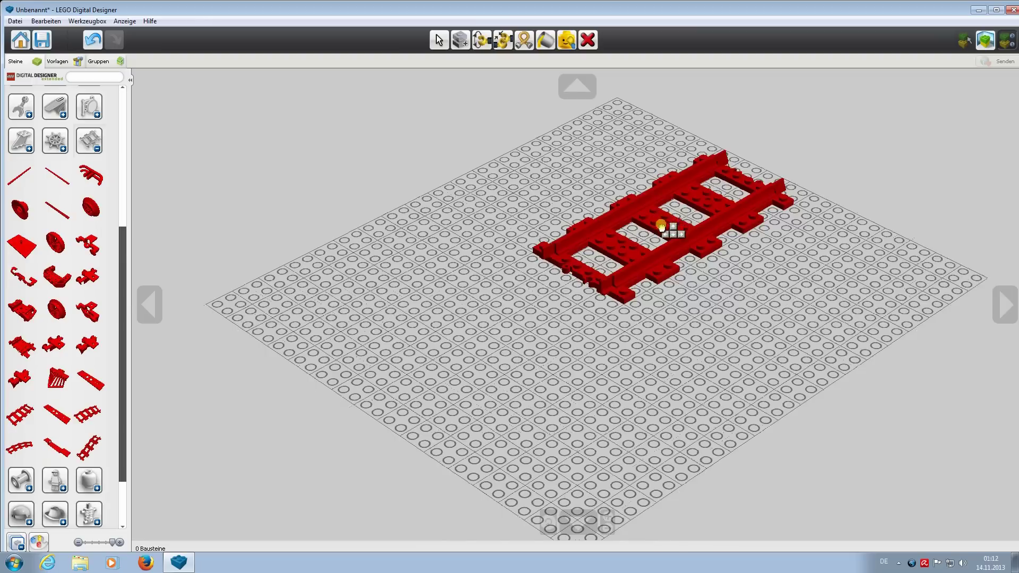
scroll(524, 337, up, 2)
click(532, 307)
drag(531, 306, 580, 297)
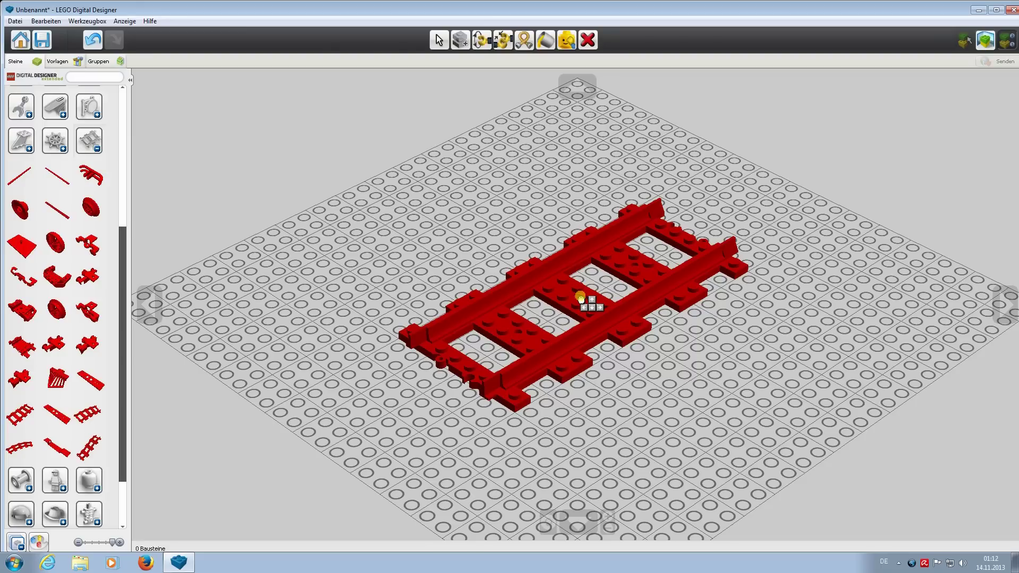
mouse_move(581, 296)
mouse_down()
mouse_move(542, 295)
mouse_move(770, 200)
mouse_move(733, 209)
mouse_move(727, 101)
mouse_move(680, 53)
mouse_move(656, 48)
mouse_move(637, 64)
mouse_move(600, 3)
mouse_move(611, 233)
mouse_move(574, 395)
mouse_move(541, 436)
mouse_move(613, 305)
mouse_move(517, 462)
mouse_move(448, 273)
mouse_move(616, 180)
mouse_move(602, 262)
mouse_move(631, 298)
mouse_move(448, 275)
mouse_move(464, 200)
mouse_move(684, 324)
mouse_move(587, 230)
mouse_move(547, 287)
mouse_move(578, 282)
mouse_up()
scroll(758, 204, down, 5)
scroll(610, 233, down, 3)
scroll(613, 305, up, 6)
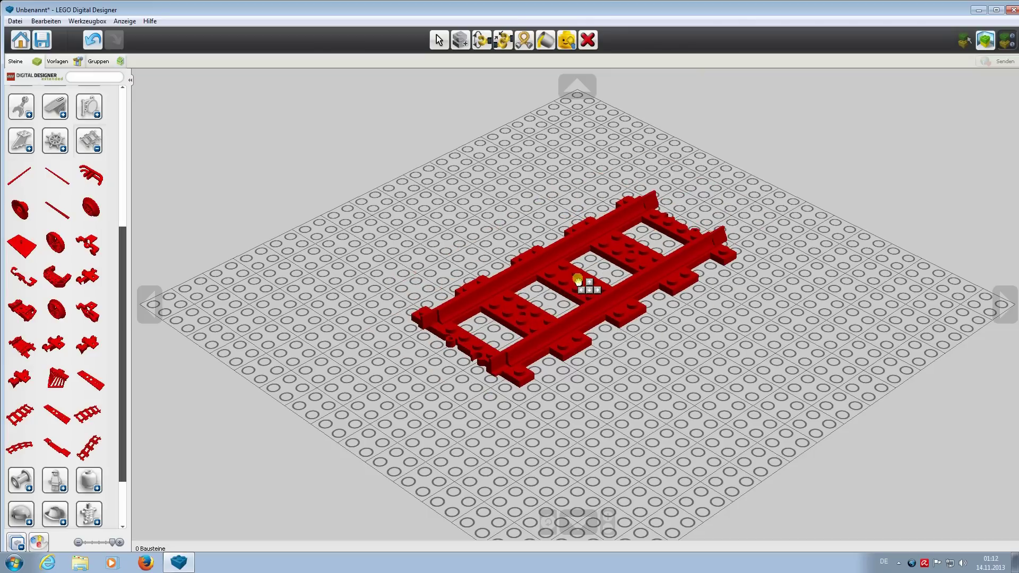
drag(578, 279, 580, 262)
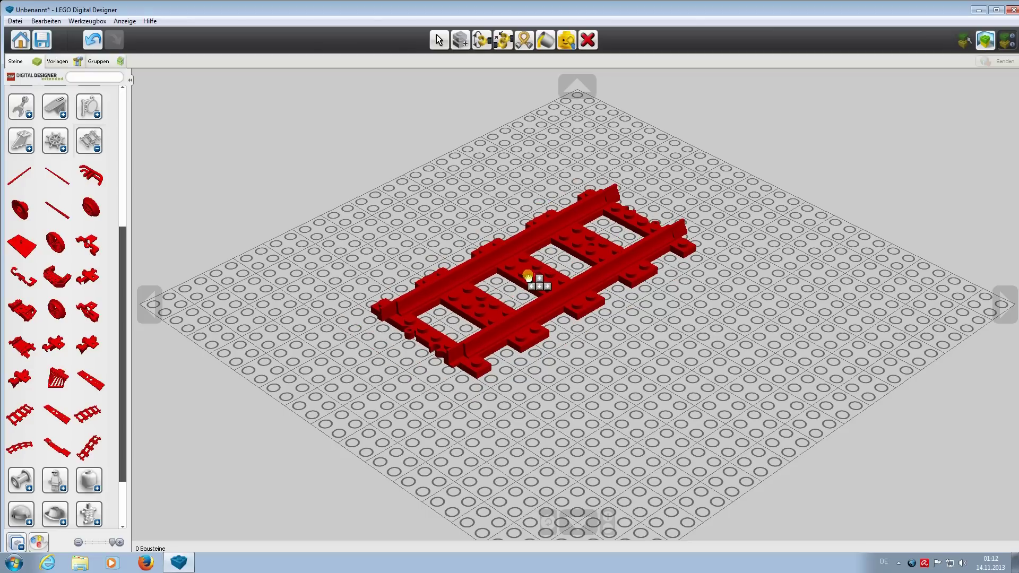
Step: Rotate the held straight rail as needed and set it down near the far right edge of the building plate
key(Right)
key(Right)
key(Right)
key(Right)
key(Right)
key(Right)
key(Right)
key(Right)
key(Right)
key(Right)
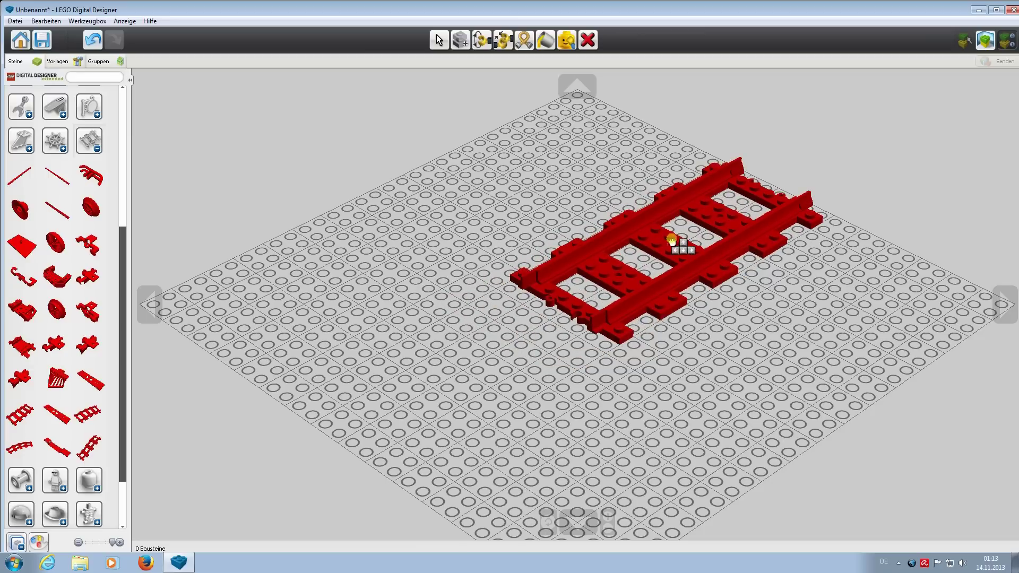
click(673, 236)
click(402, 291)
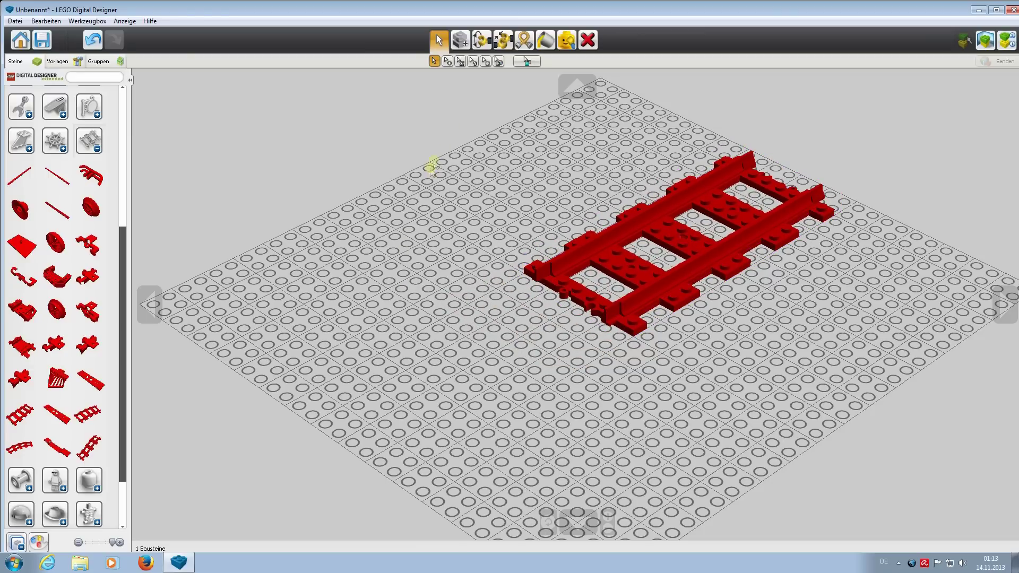
Step: Clone the straight rail twice and attach the copies end to end to form a three-piece track
click(465, 50)
click(626, 269)
click(494, 370)
click(326, 202)
click(376, 164)
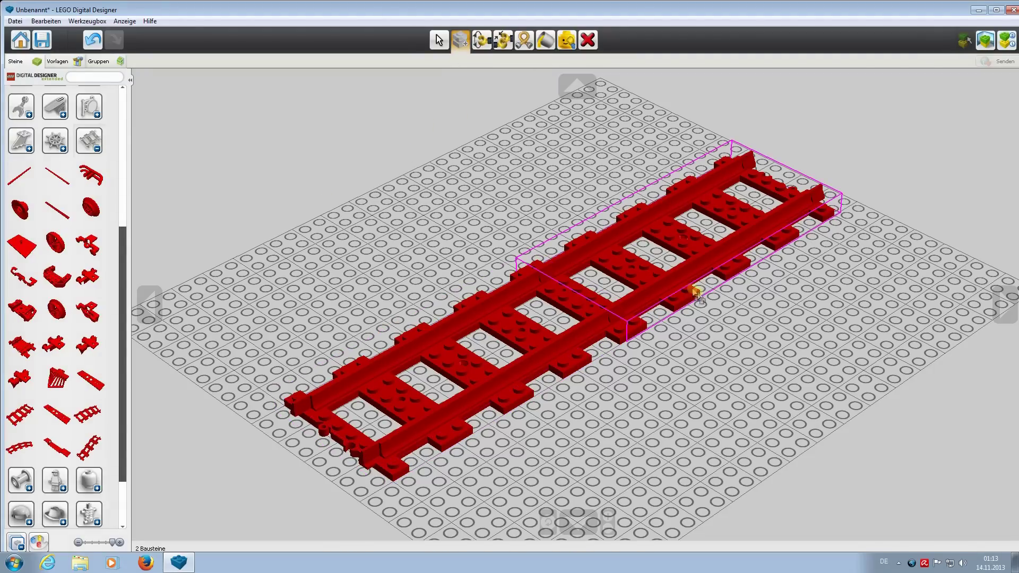
scroll(596, 291, down, 5)
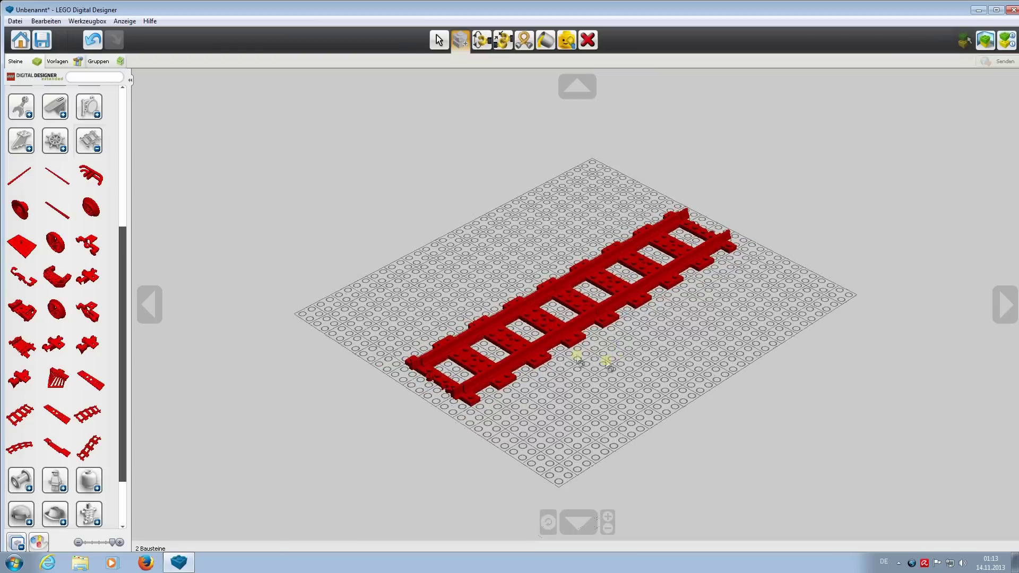
click(568, 334)
click(385, 430)
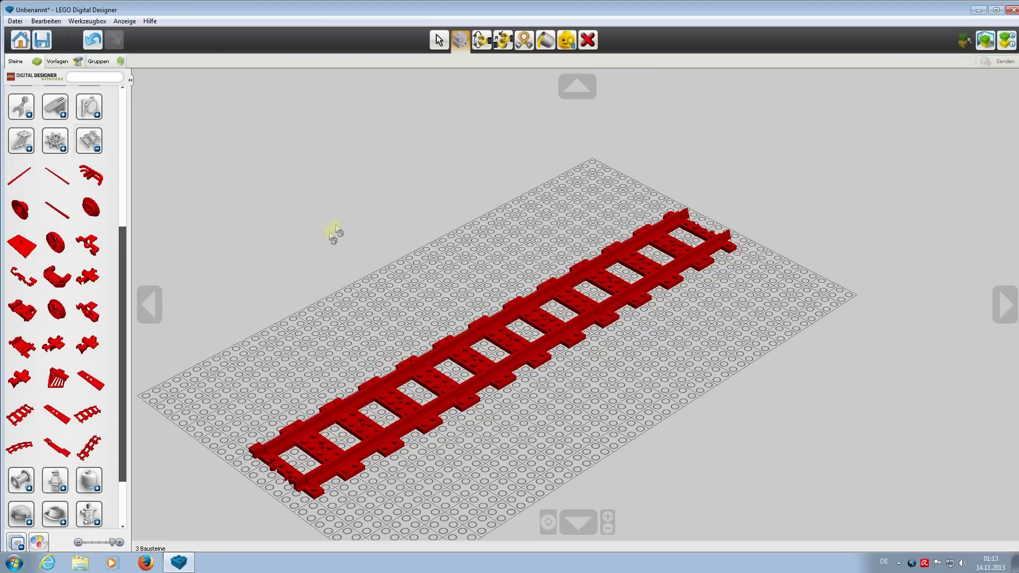
click(439, 41)
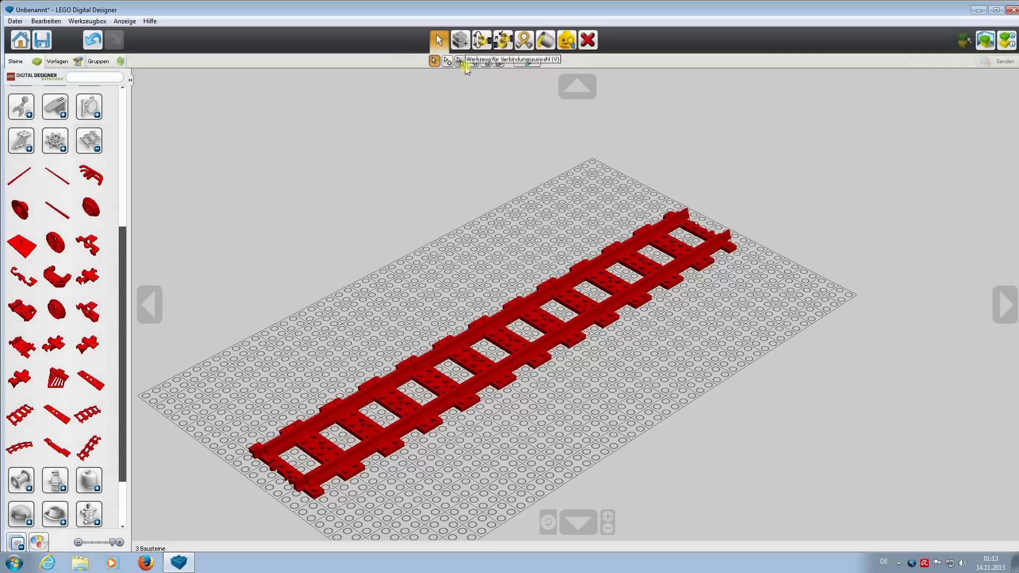
scroll(423, 268, down, 3)
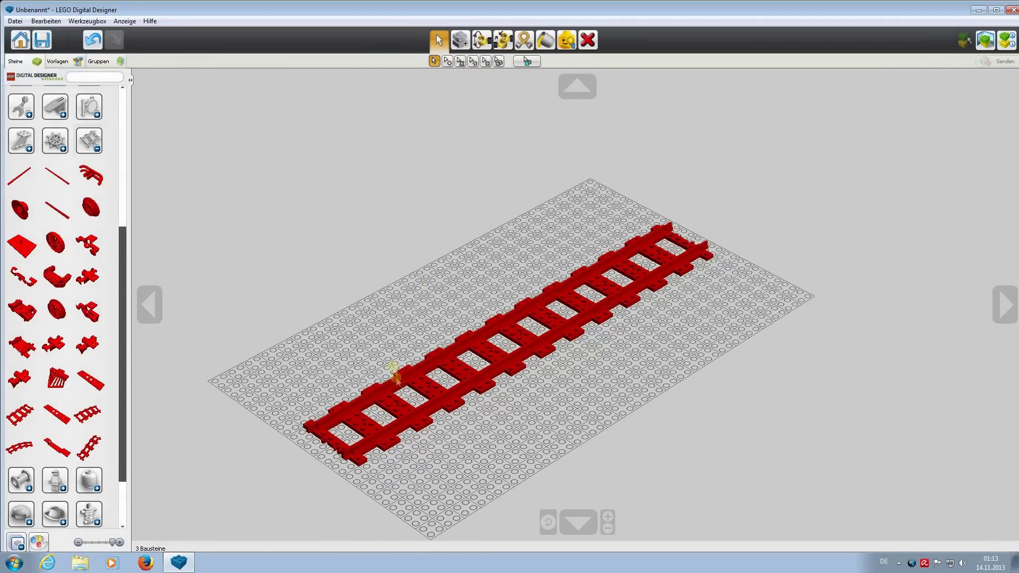
scroll(745, 334, up, 1)
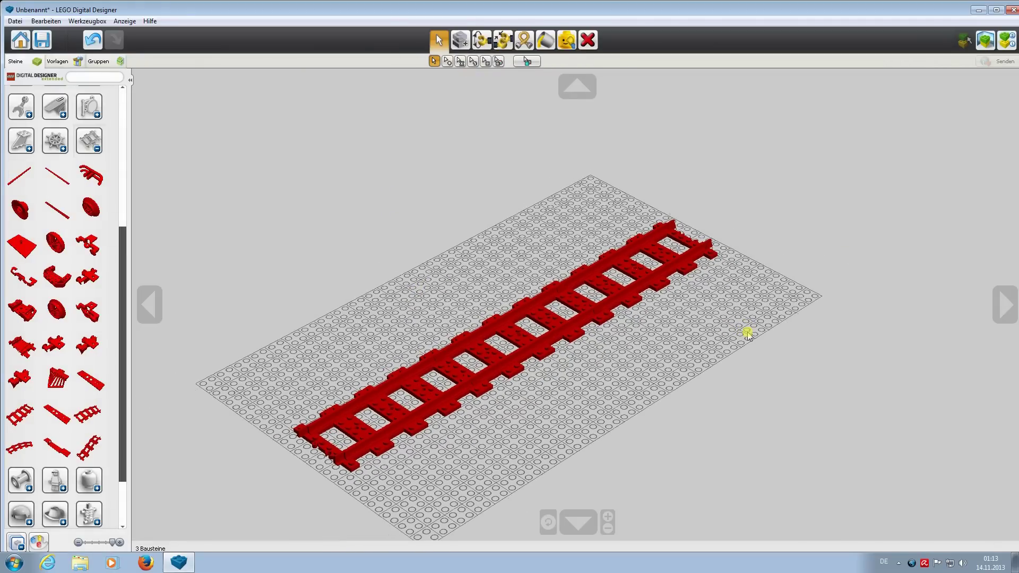
Step: Paint all three rail pieces in the matt colour 199 - Dunkel Steingrau
click(547, 41)
click(447, 62)
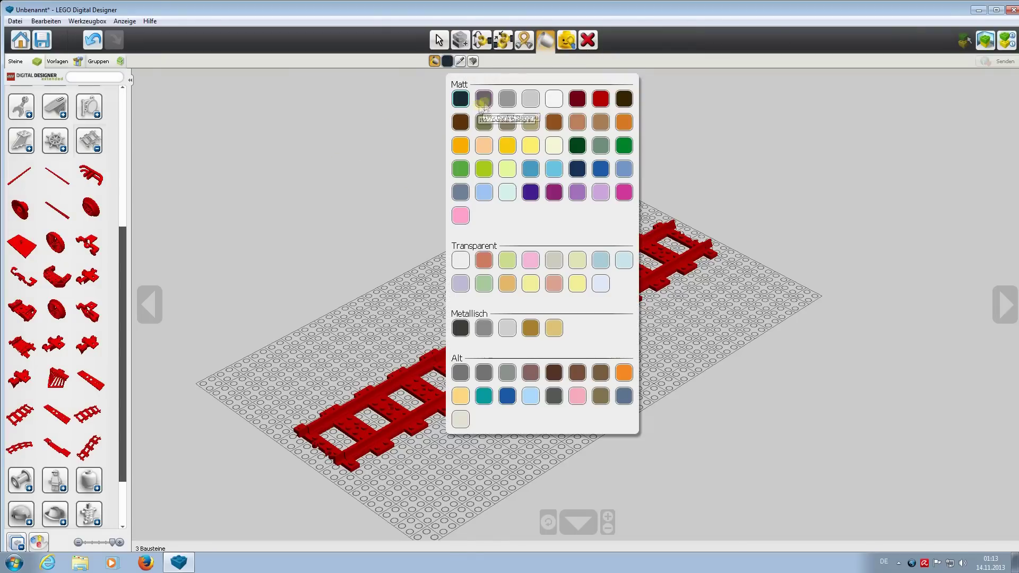
click(483, 98)
click(392, 451)
click(514, 372)
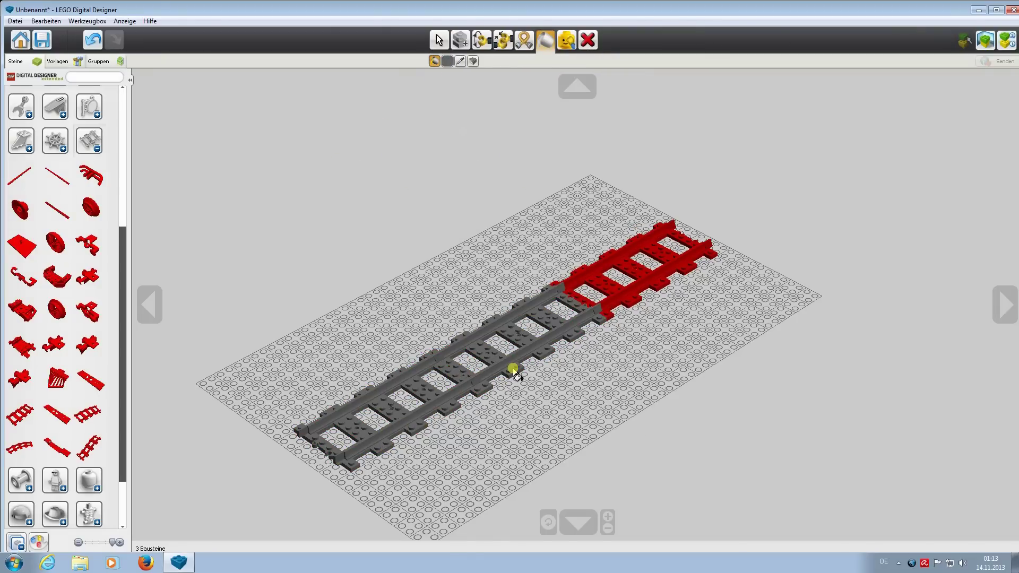
click(638, 299)
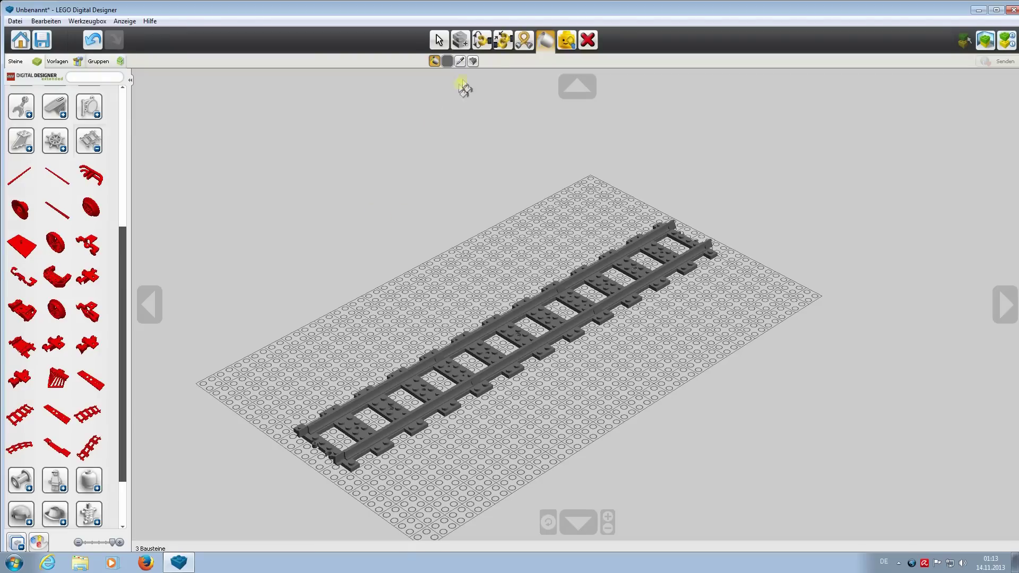
click(447, 62)
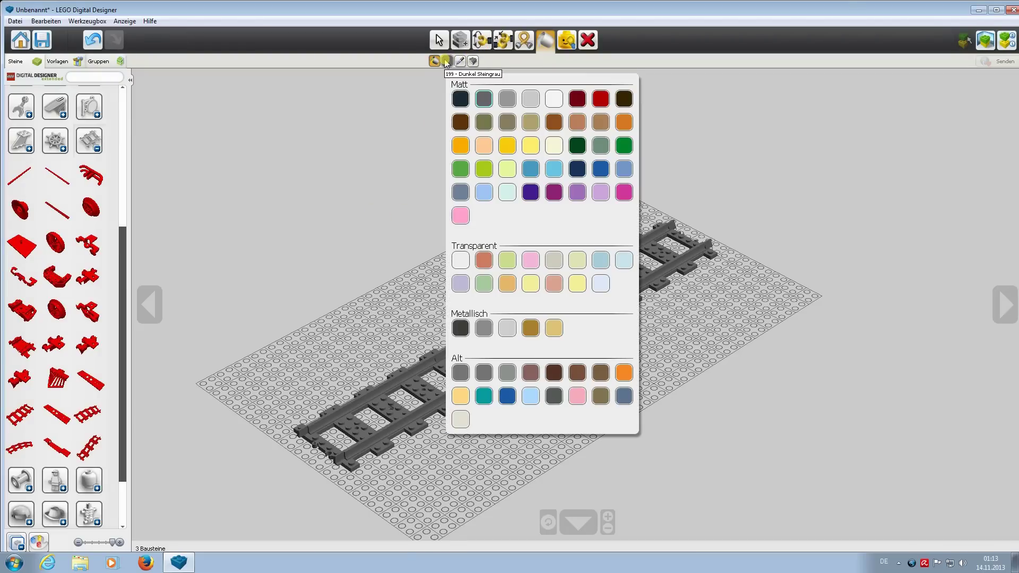
click(485, 99)
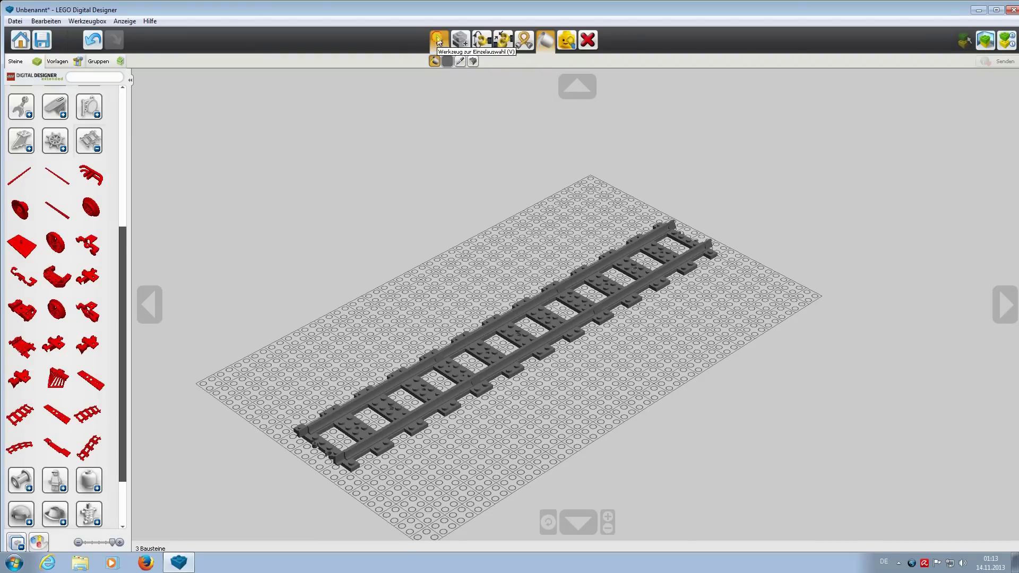
click(437, 40)
Step: Place a train wheel holder on the rail at the track's far end and clone it directly beside the first
right_drag(291, 255, 277, 267)
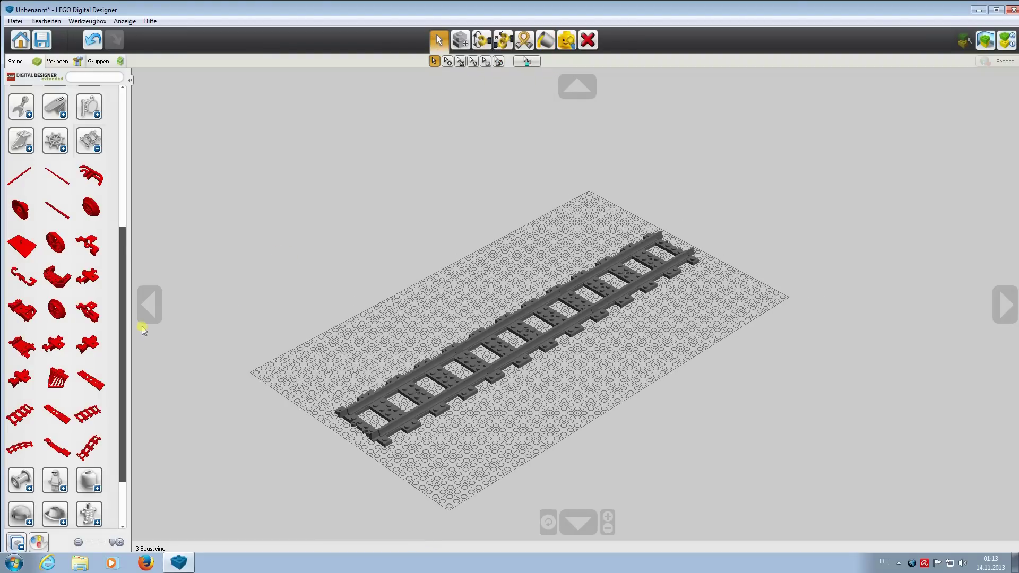
click(13, 319)
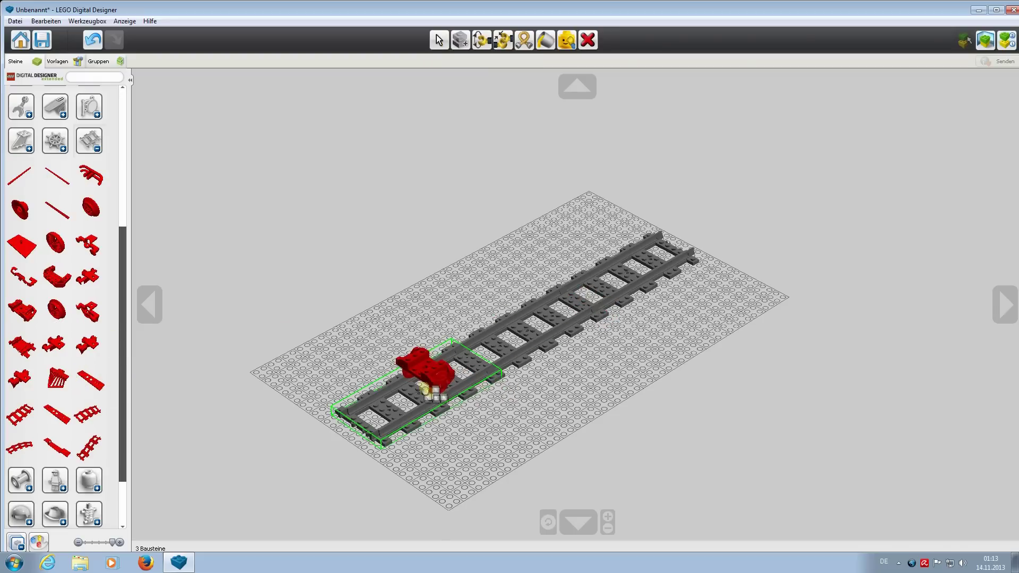
scroll(432, 387, up, 3)
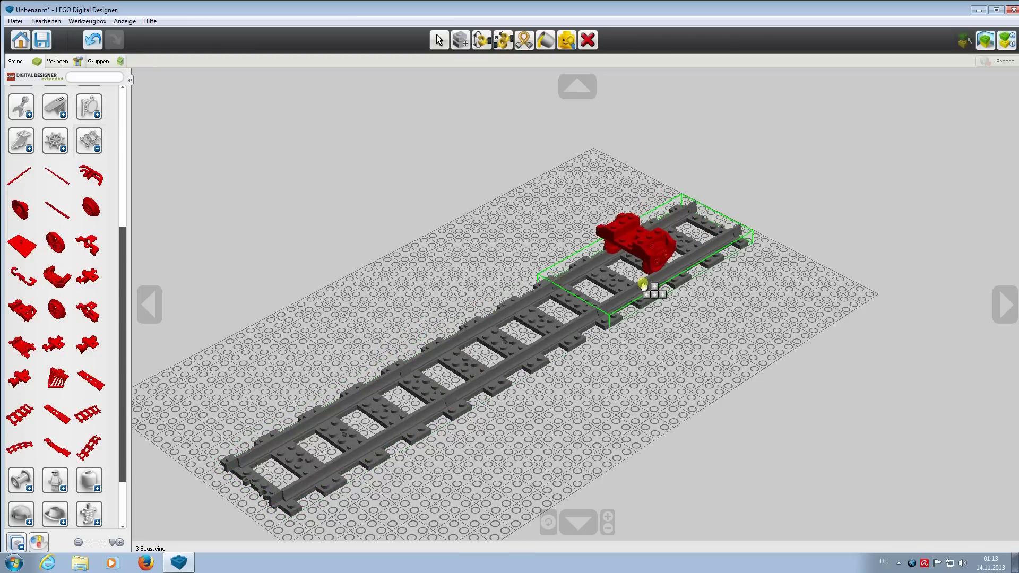
click(671, 277)
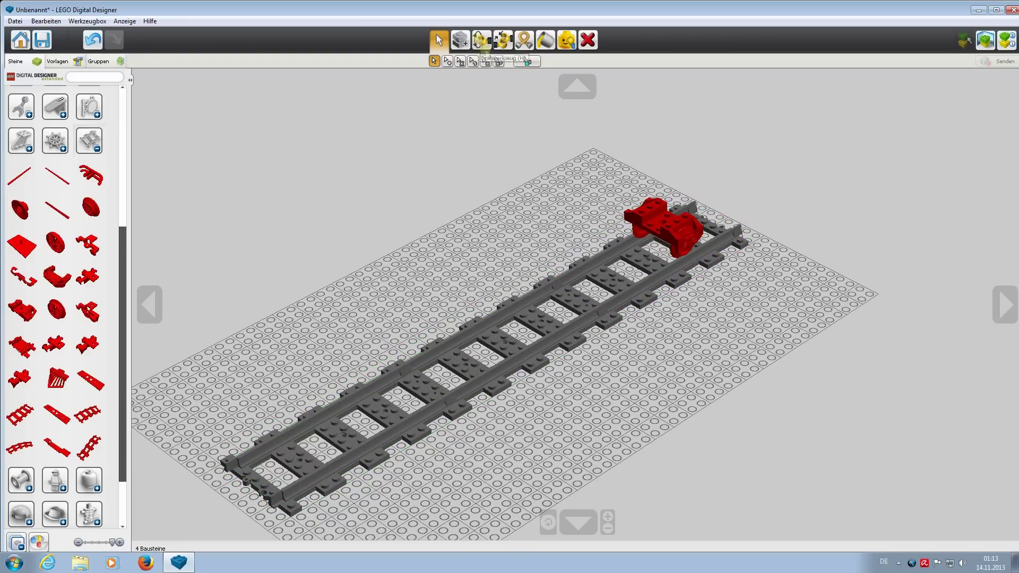
click(482, 42)
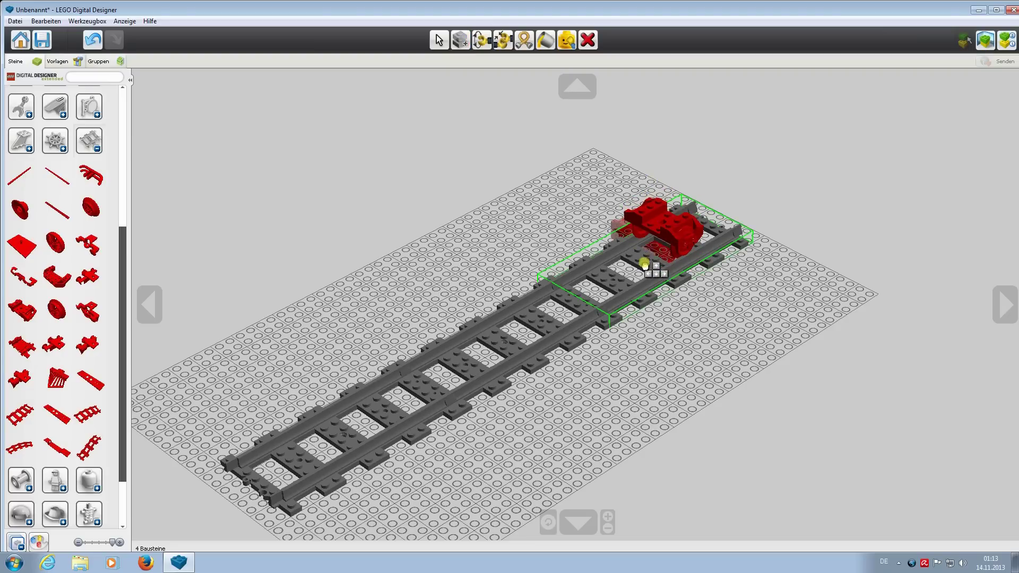
key(c)
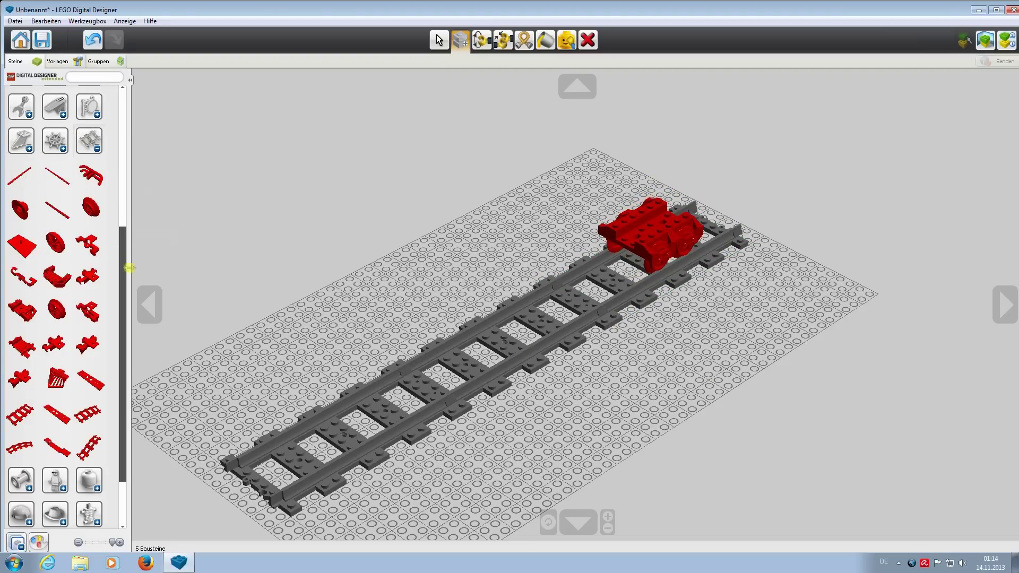
Step: Add a studded plate from the plates category on top of the two wheel holders to join them
drag(123, 274, 140, 108)
click(70, 182)
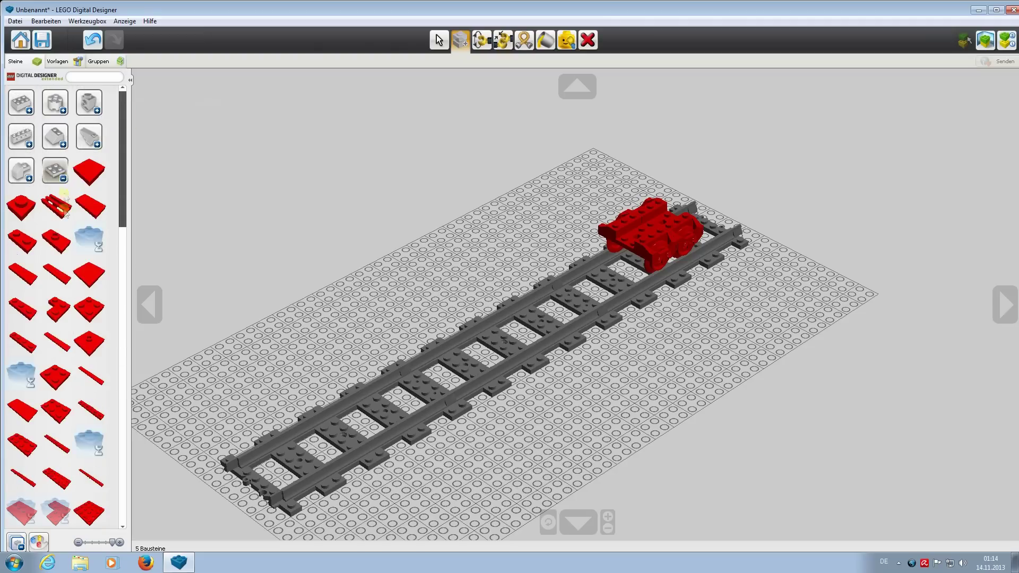
scroll(53, 419, down, 3)
click(54, 409)
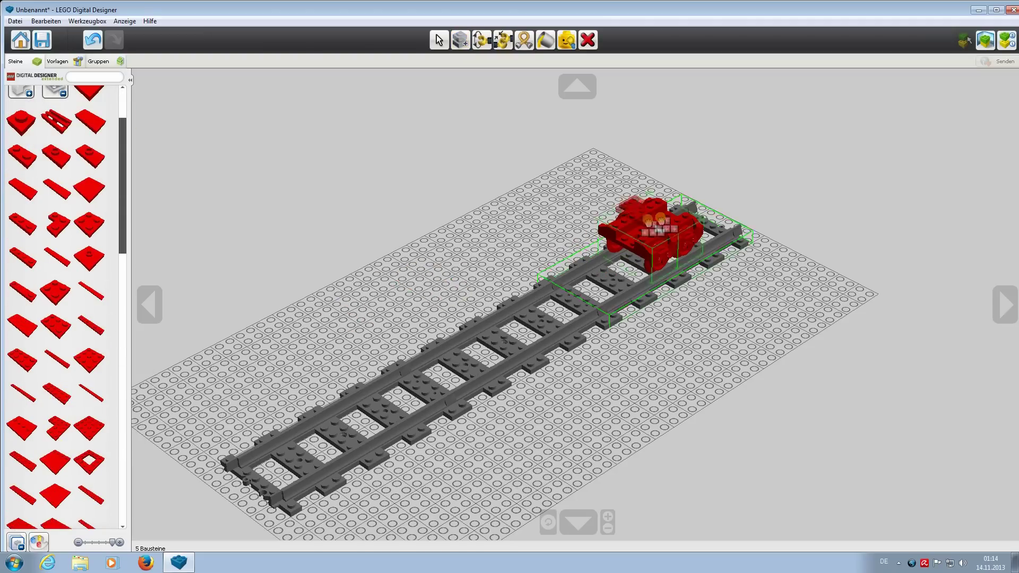
click(665, 267)
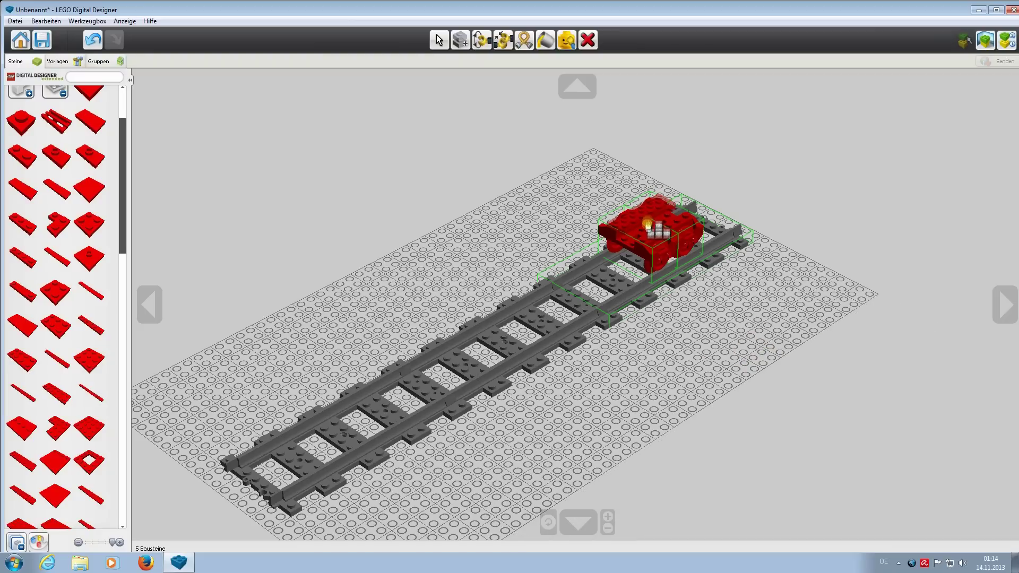
Step: Attach a train buffer piece from the train parts to the outer end of the wheel assembly
right_drag(780, 334, 409, 390)
drag(123, 213, 137, 486)
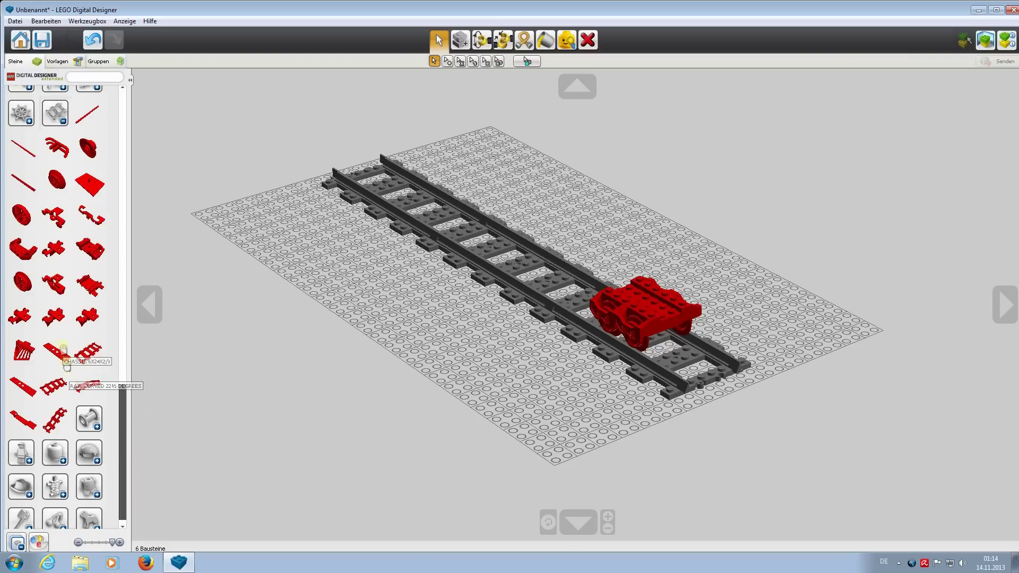
click(18, 319)
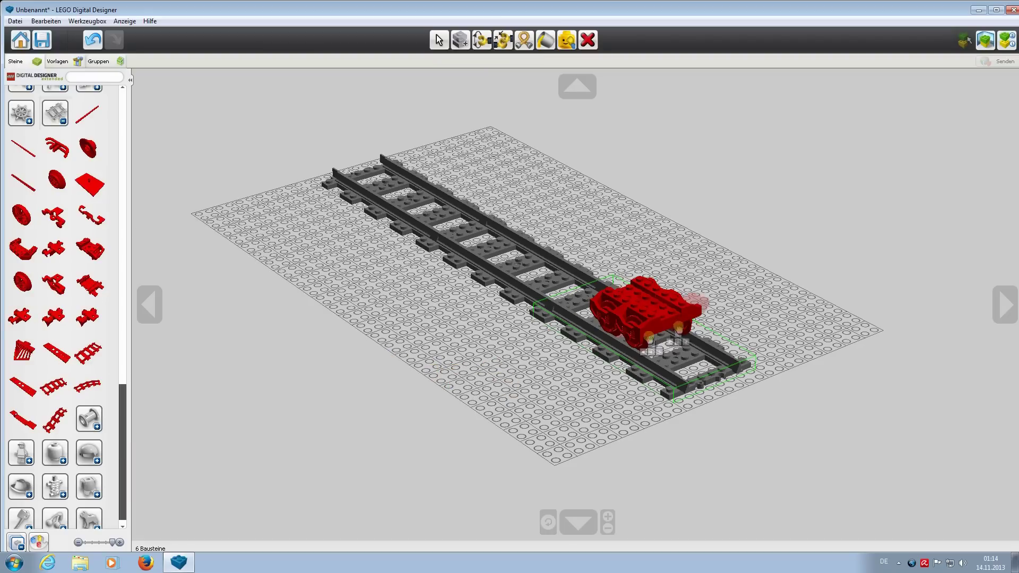
click(679, 348)
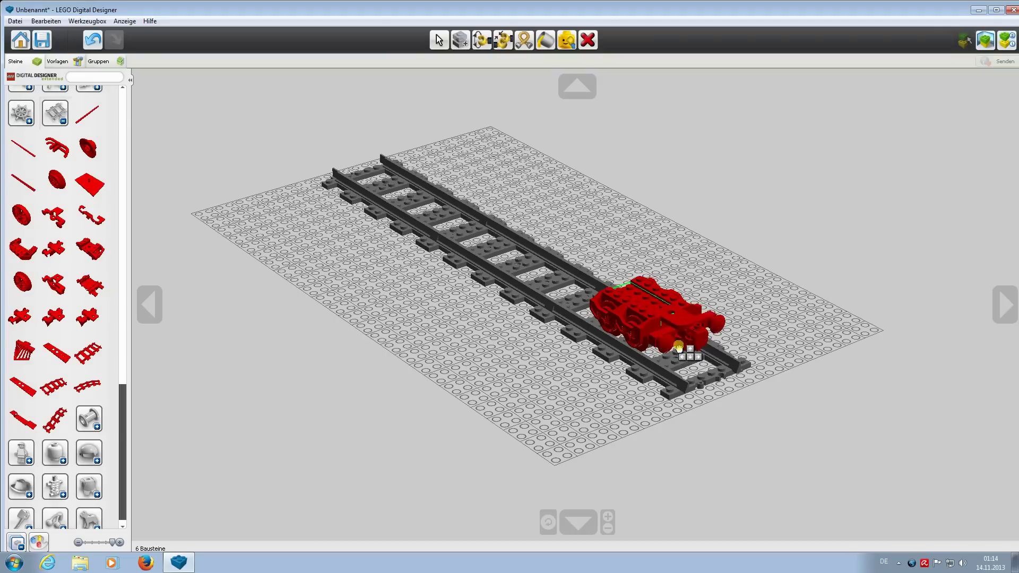
Step: Set the train buffer down on the base plate beside the track and reattach it to the outer end of the wheel assembly
scroll(678, 346, up, 3)
right_drag(678, 346, 644, 376)
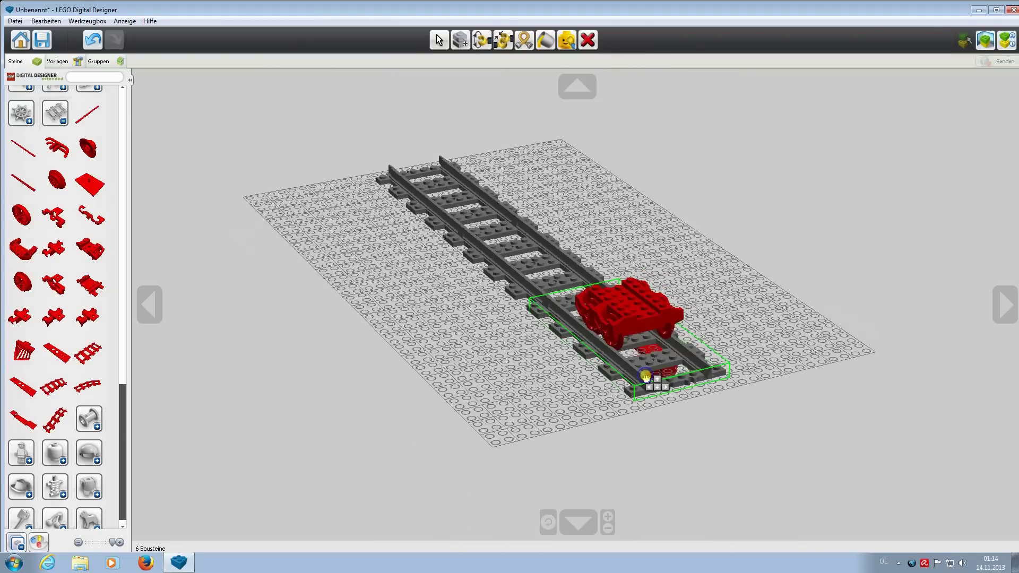
scroll(812, 361, up, 2)
scroll(810, 357, up, 2)
drag(811, 356, 737, 388)
right_drag(740, 394, 590, 419)
click(254, 358)
drag(253, 358, 812, 452)
right_drag(614, 485, 685, 476)
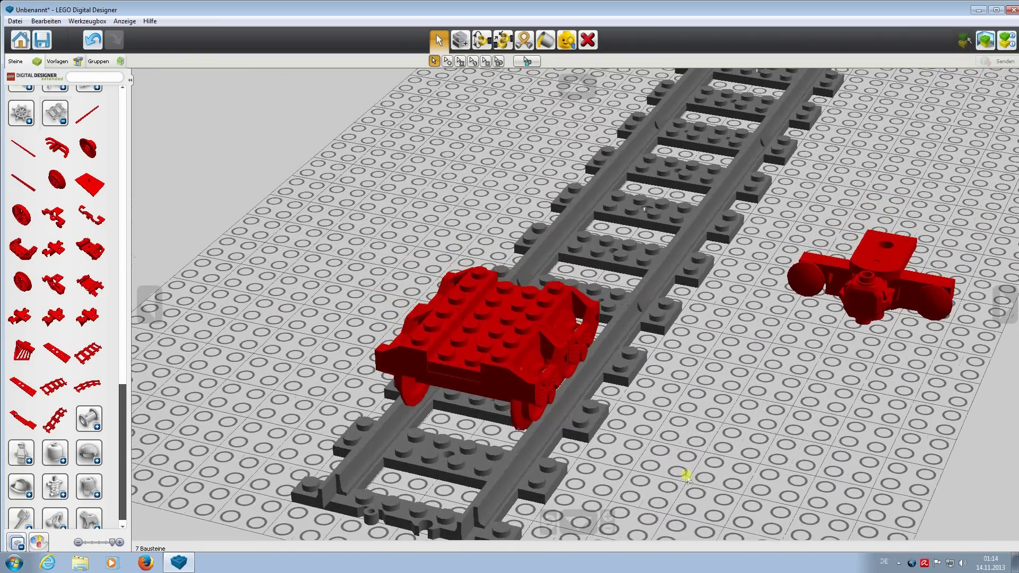
drag(887, 253, 457, 351)
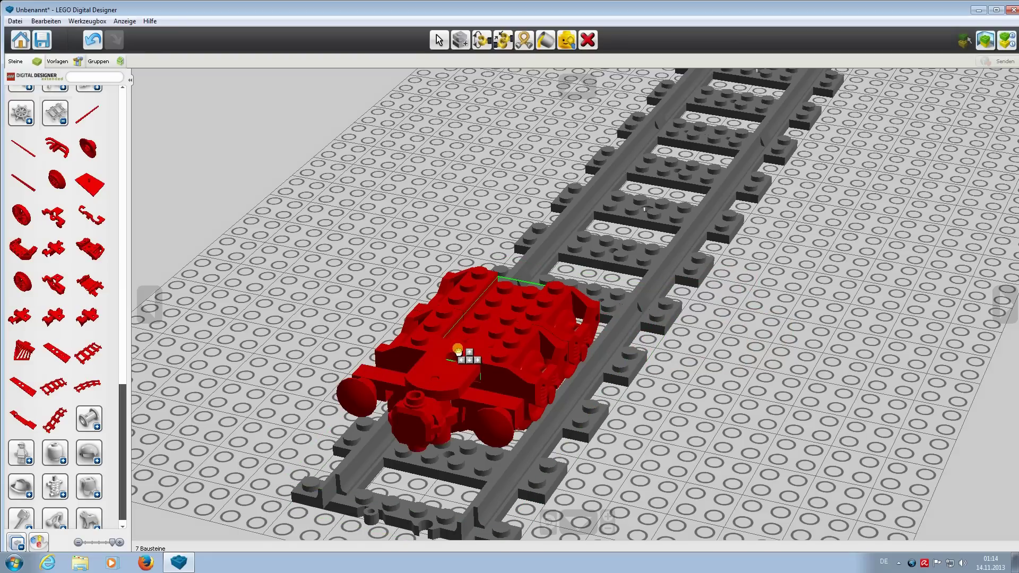
Step: Move the train buffer to the opposite end of the wheel assembly so it faces the middle of the track
right_drag(457, 353, 326, 287)
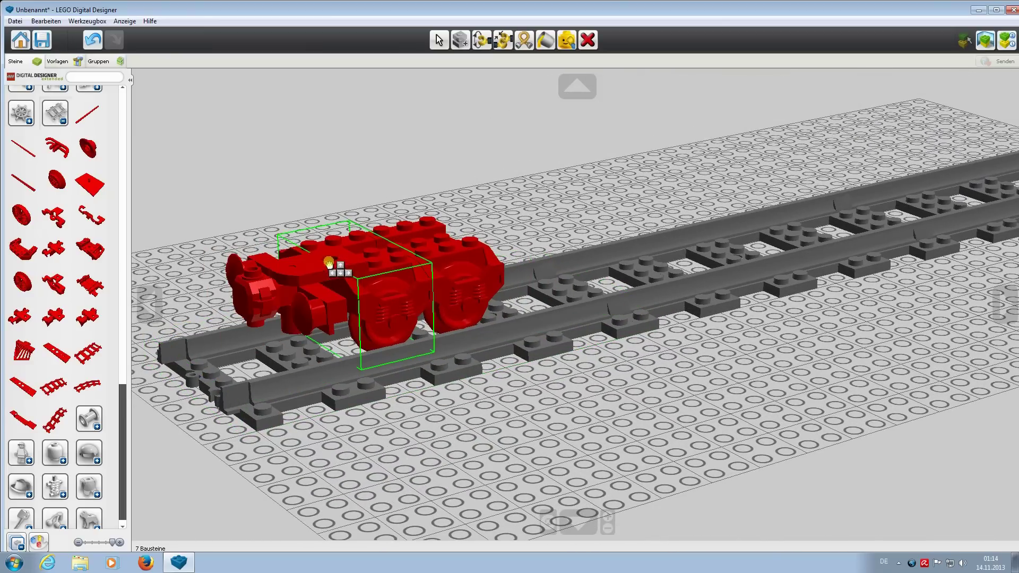
right_drag(314, 268, 505, 354)
drag(504, 354, 402, 238)
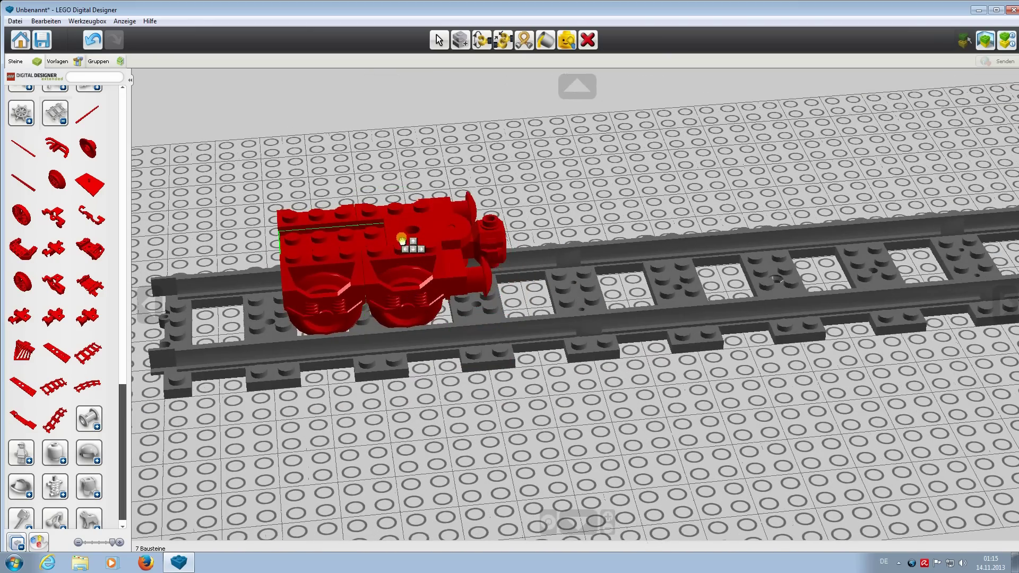
right_drag(440, 423, 479, 417)
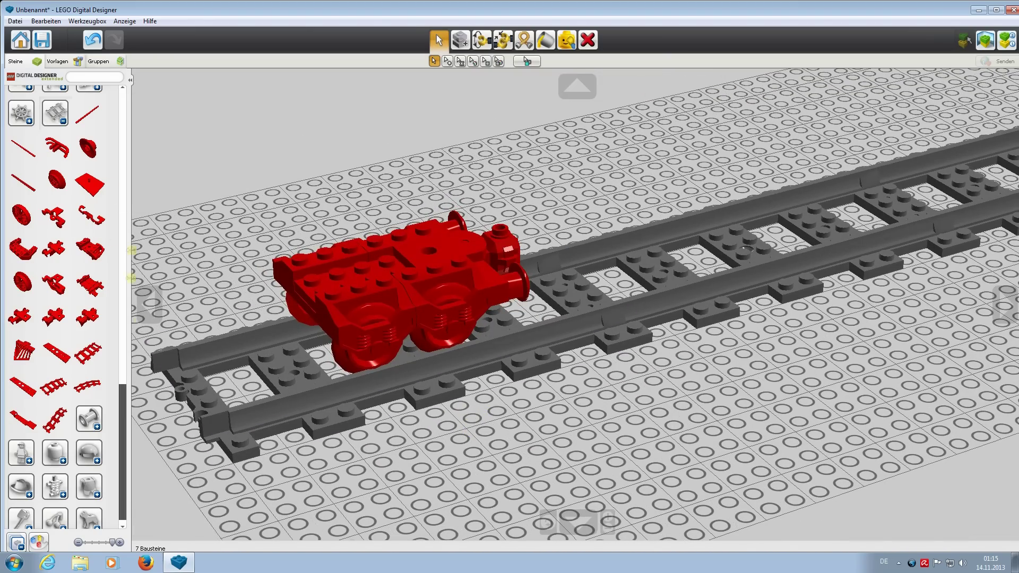
Step: Add a small studded plate from the plates category on top of the wheel assembly at the end opposite the buffer
drag(124, 420, 137, 169)
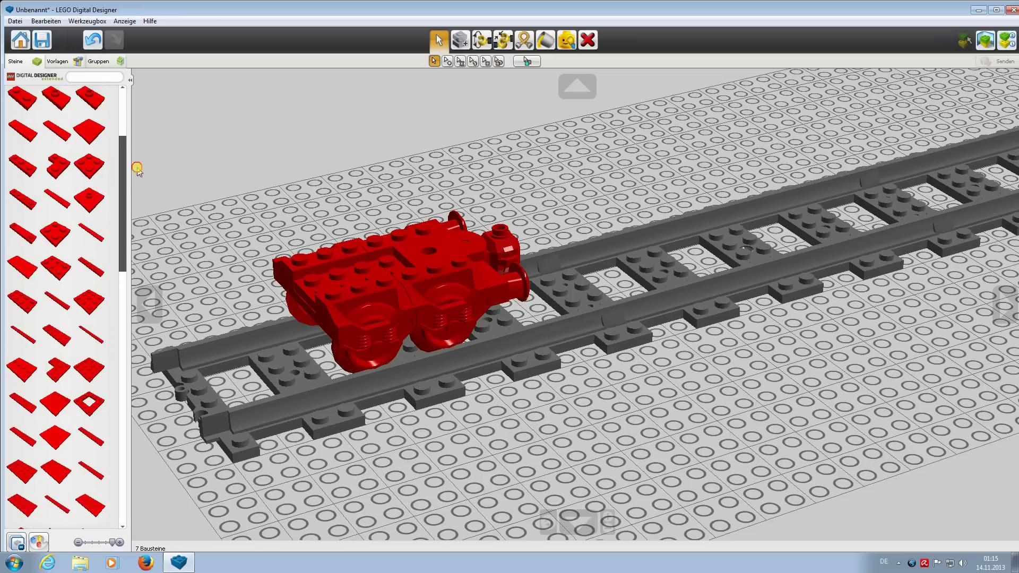
click(61, 235)
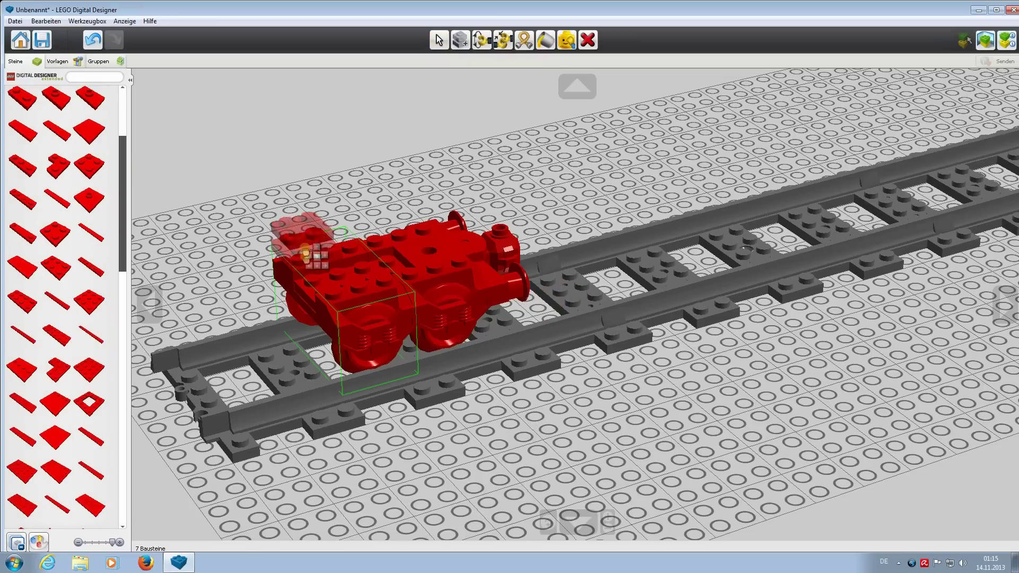
click(309, 283)
right_drag(409, 485, 438, 463)
Step: Place the smooth plate with the central pin from the train parts on top of the wheel assembly
scroll(53, 400, down, 2)
scroll(47, 399, down, 10)
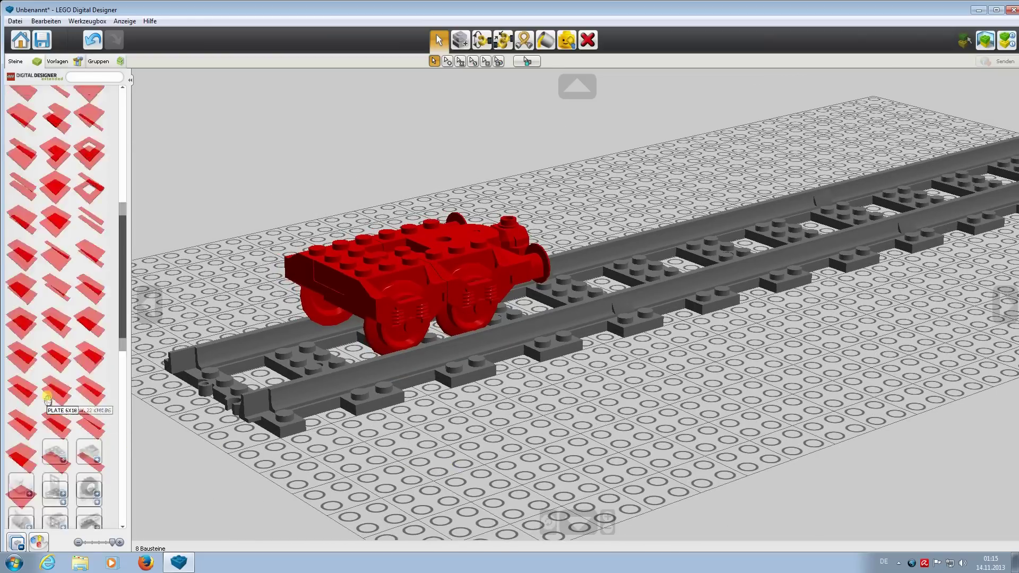
click(86, 442)
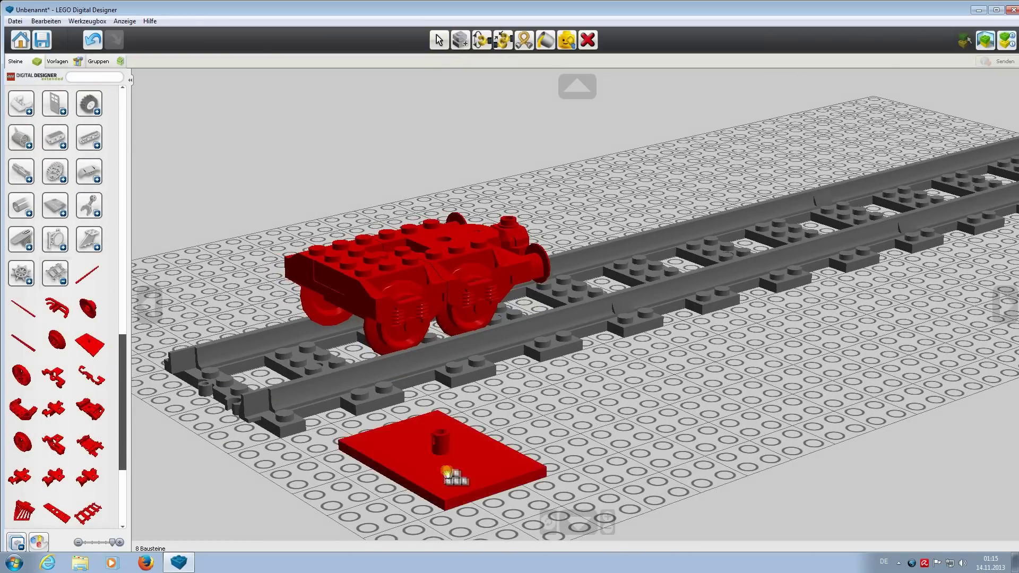
click(391, 244)
right_drag(499, 419, 587, 377)
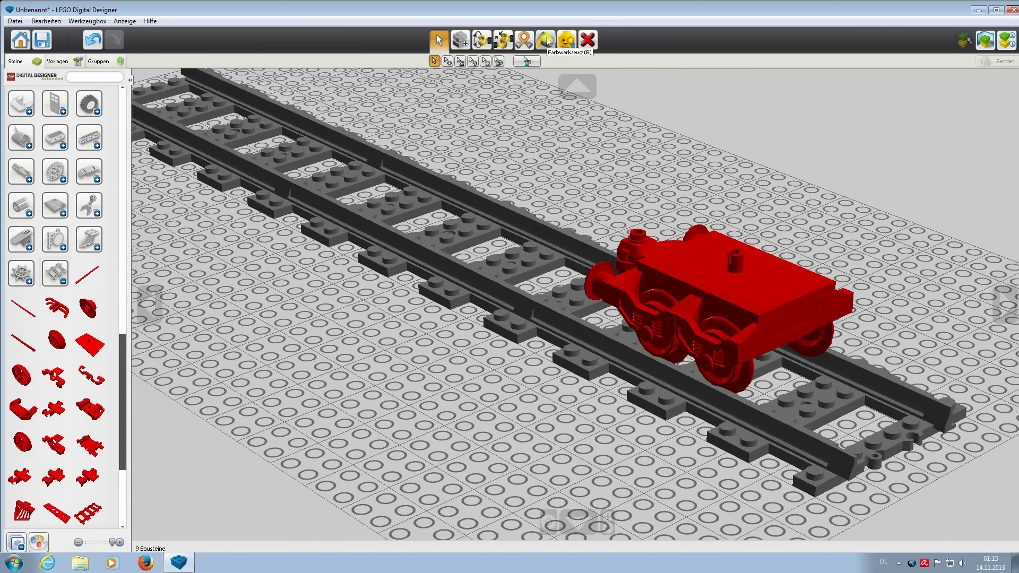
Step: Paint the pin plate, the studded plates, both wheel holders and the buffer with its coupling black
click(547, 41)
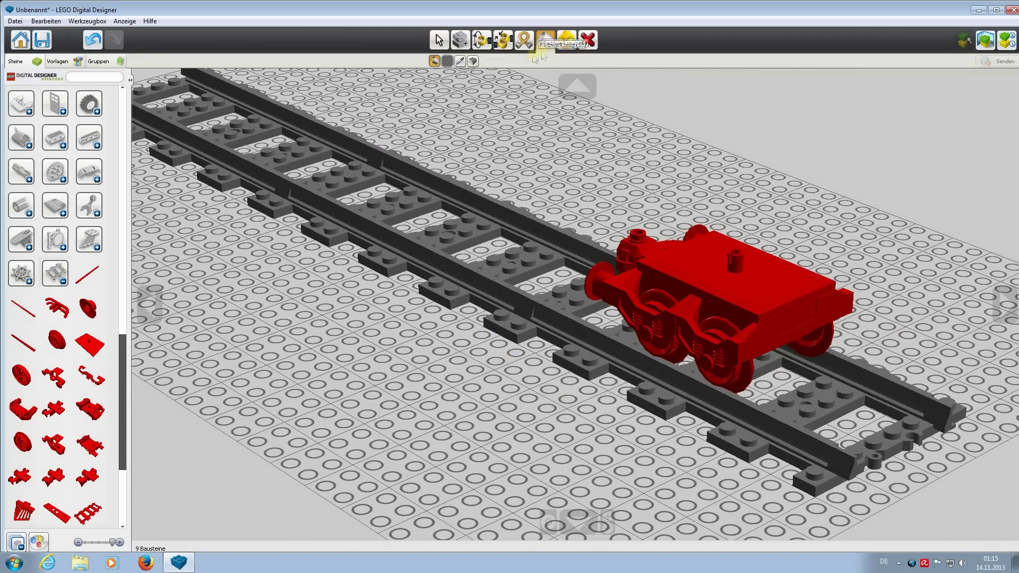
click(448, 61)
click(459, 100)
click(706, 259)
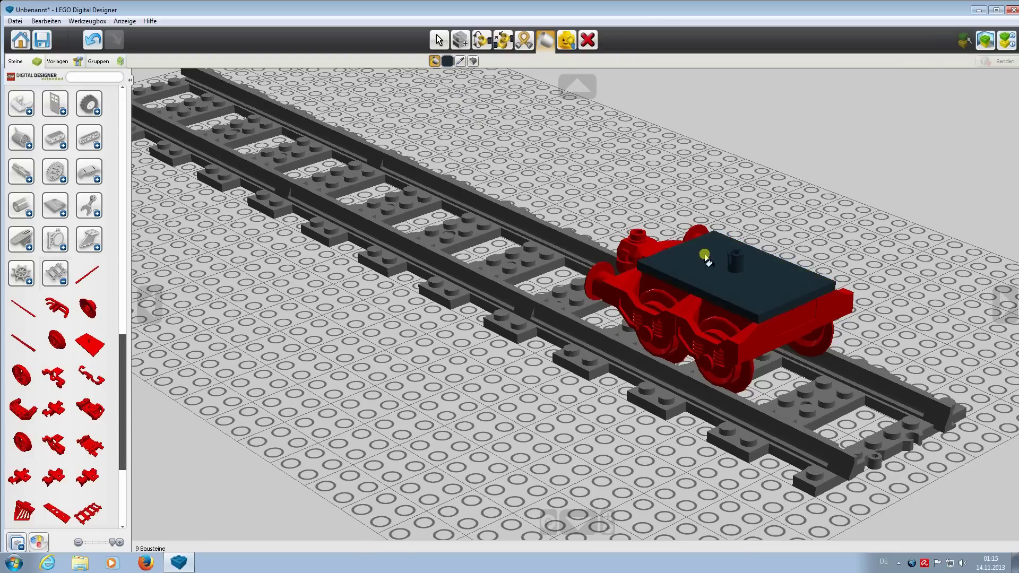
click(800, 318)
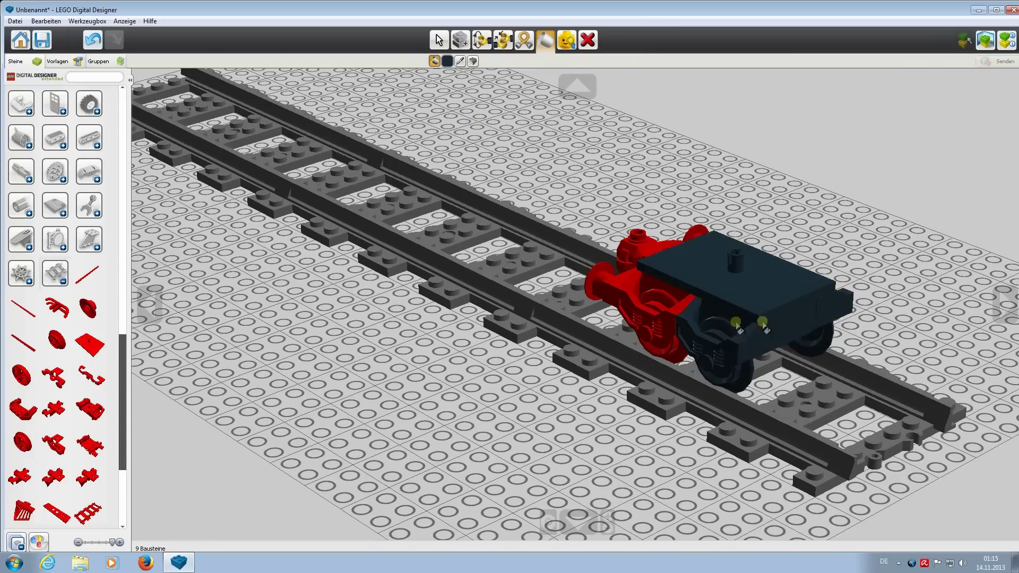
click(680, 319)
click(619, 279)
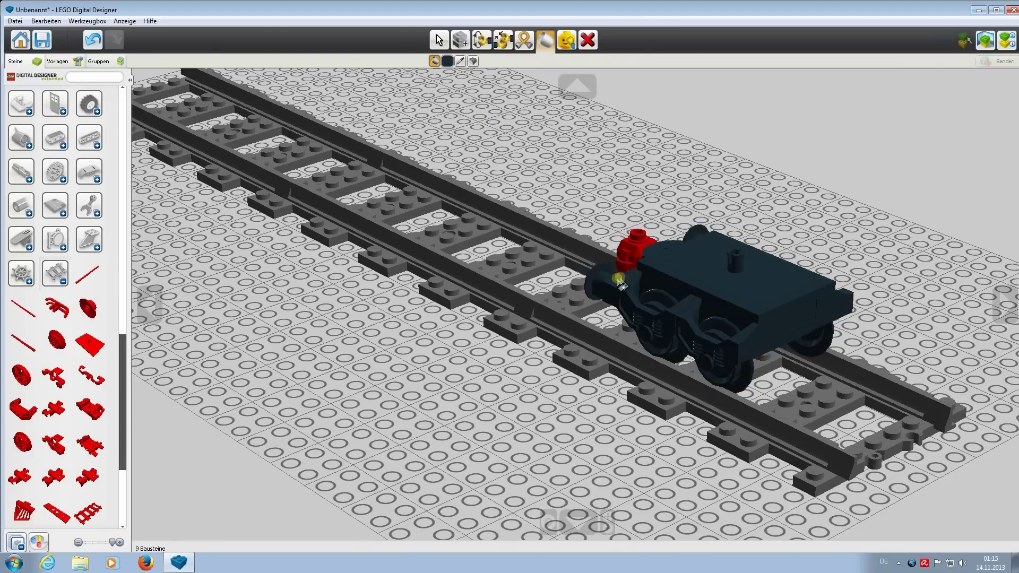
right_drag(628, 254, 658, 400)
key(v)
Step: Select the black wheel assembly and clone it onto the rails at the opposite end of the track
right_drag(645, 379, 451, 329)
scroll(318, 308, down, 3)
right_drag(318, 308, 439, 354)
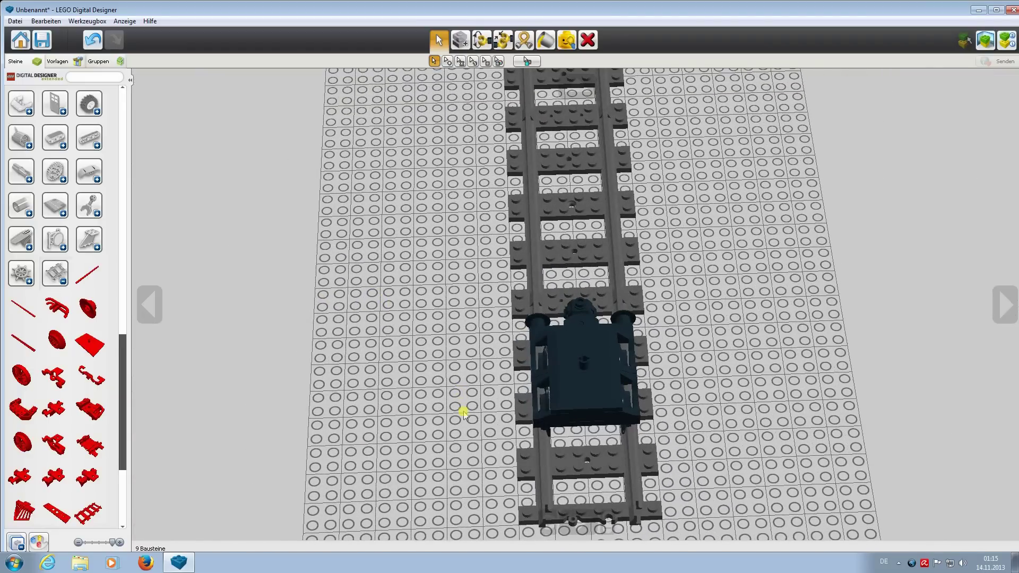
drag(480, 446, 706, 285)
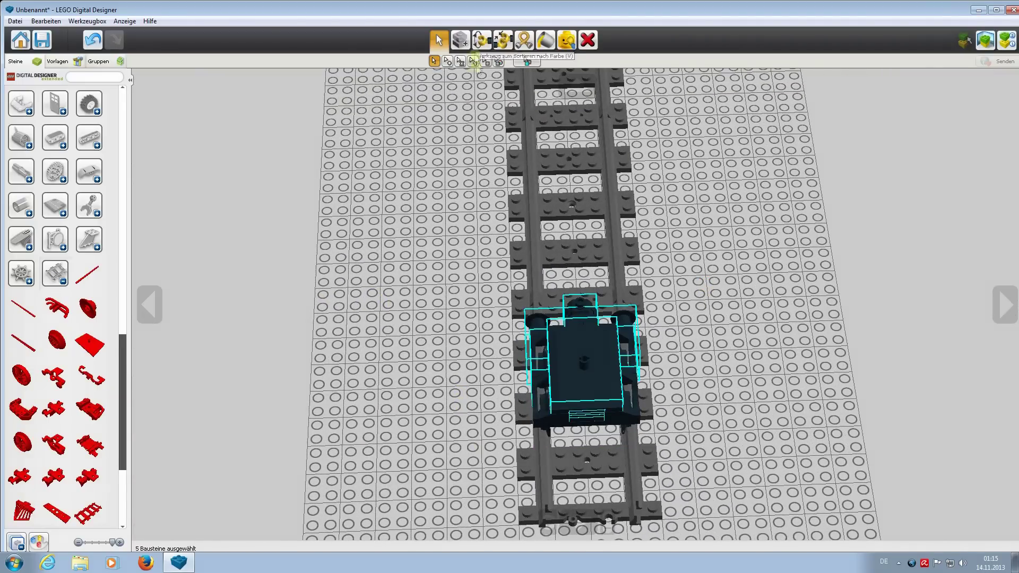
click(460, 40)
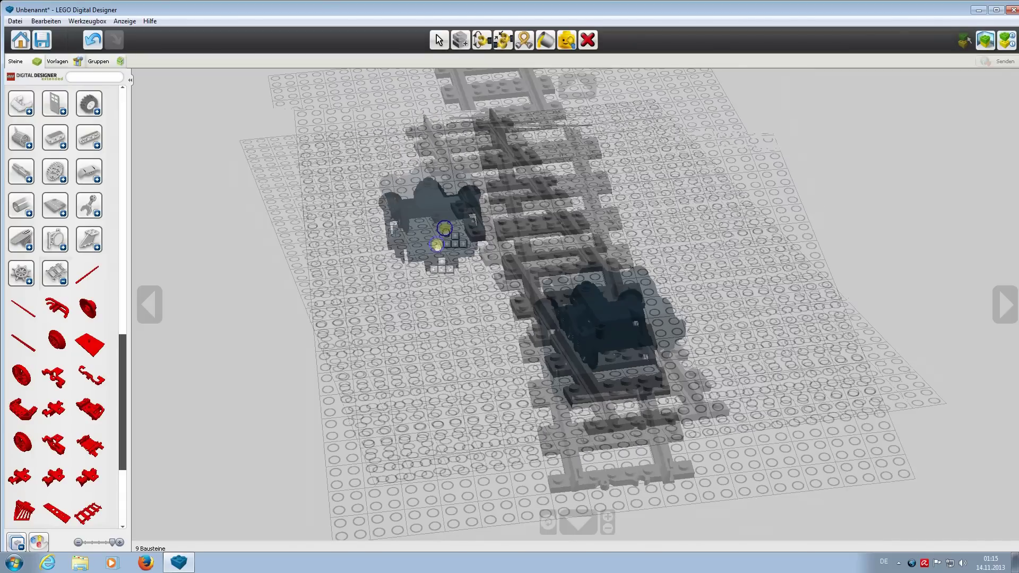
mouse_move(444, 228)
right_down()
mouse_move(547, 227)
mouse_move(577, 215)
right_up()
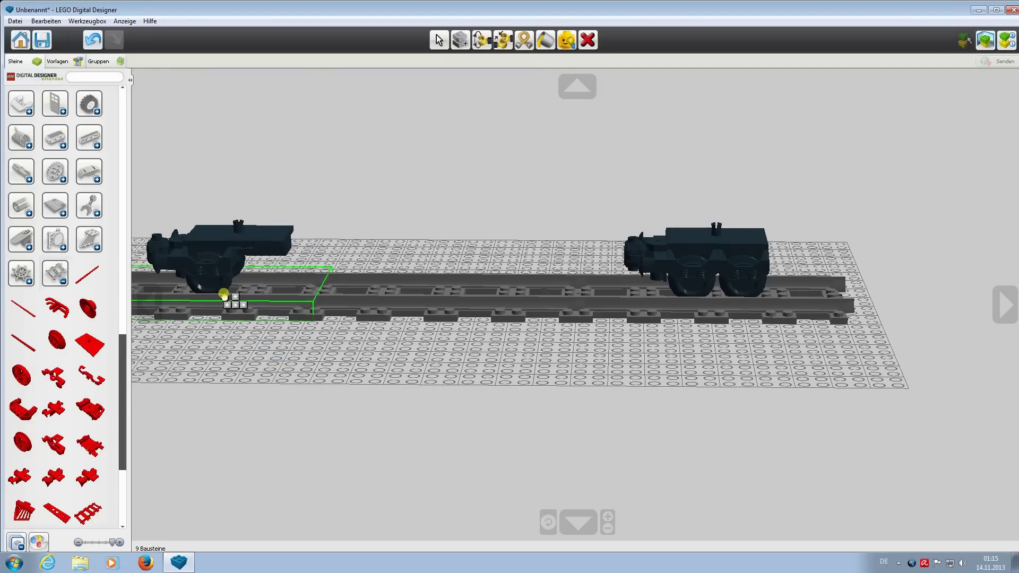
click(224, 296)
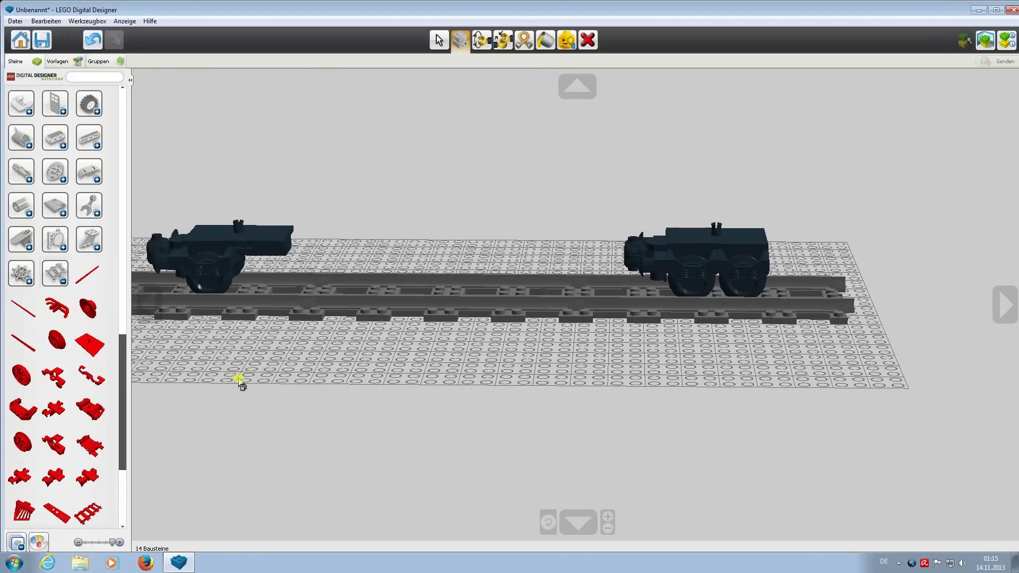
Step: Add the missing second wheel holder, BEARING ELEMENT 3X6, under the cloned assembly and paint it black
click(90, 410)
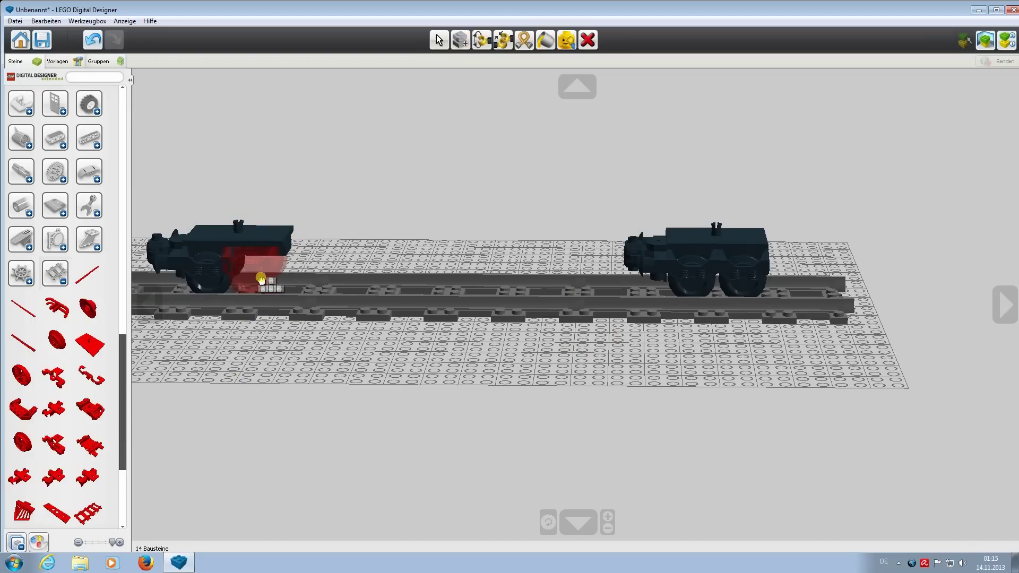
click(267, 280)
right_drag(267, 280, 265, 386)
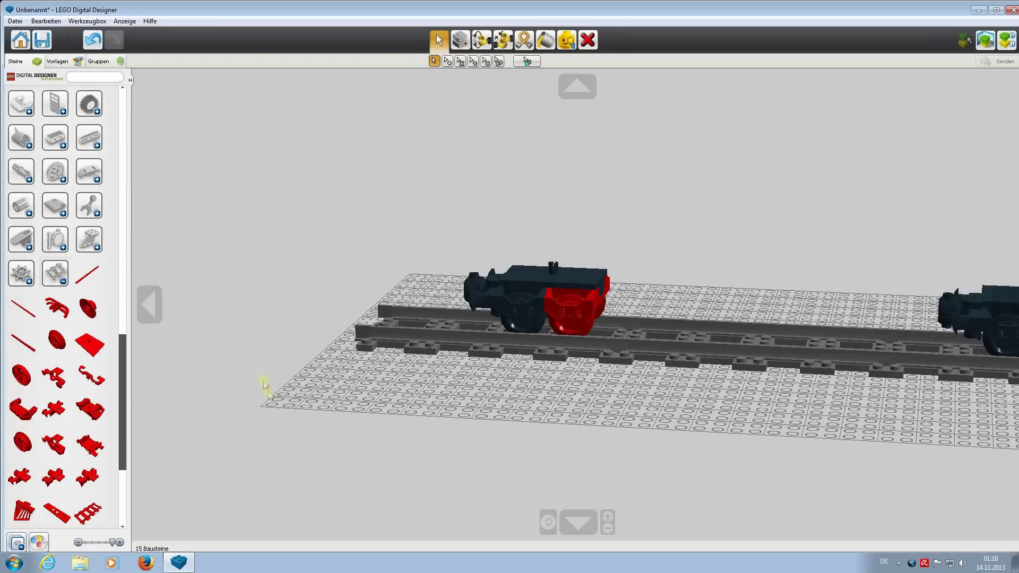
click(545, 40)
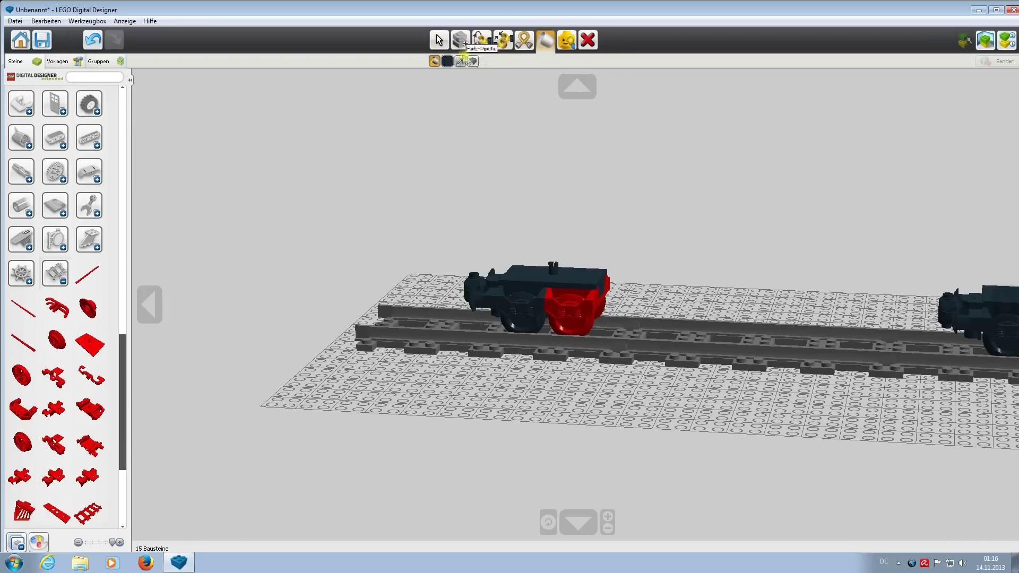
click(448, 61)
click(461, 98)
click(536, 316)
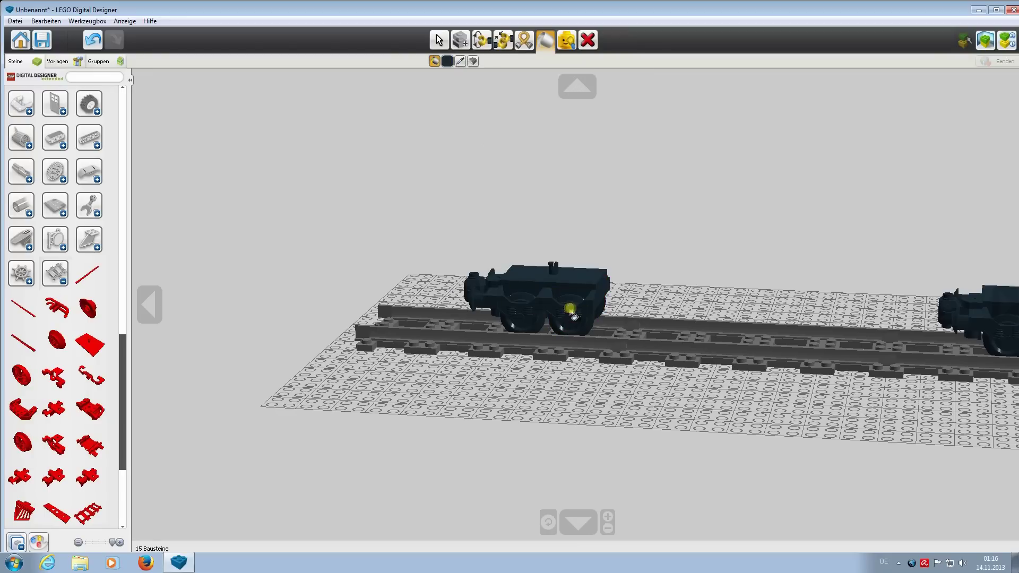
click(439, 40)
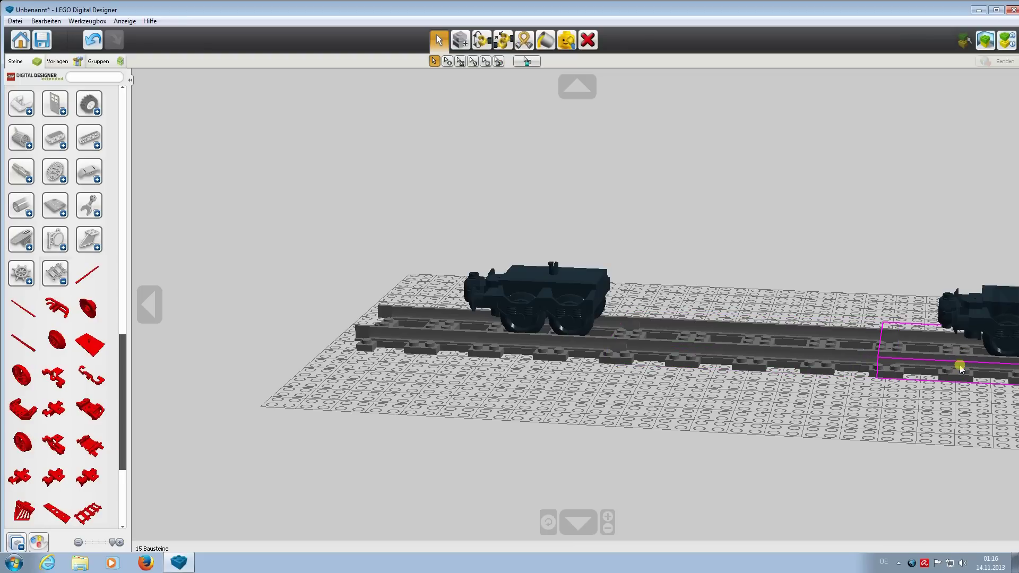
Step: Select the whole original wheel assembly and turn it around on the rails so its buffer faces the outer track end
middle_drag(961, 367, 569, 289)
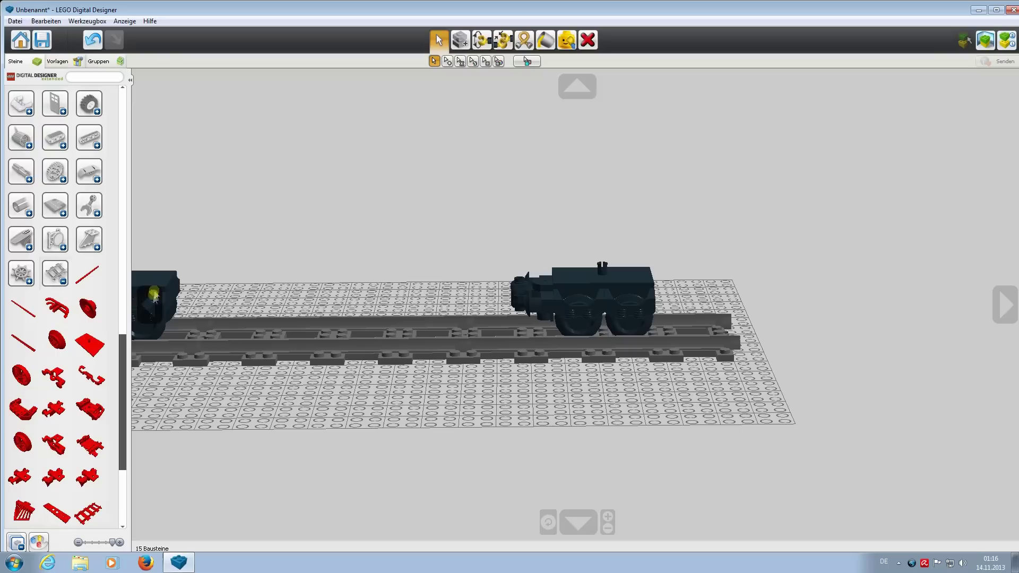
middle_drag(157, 285, 566, 319)
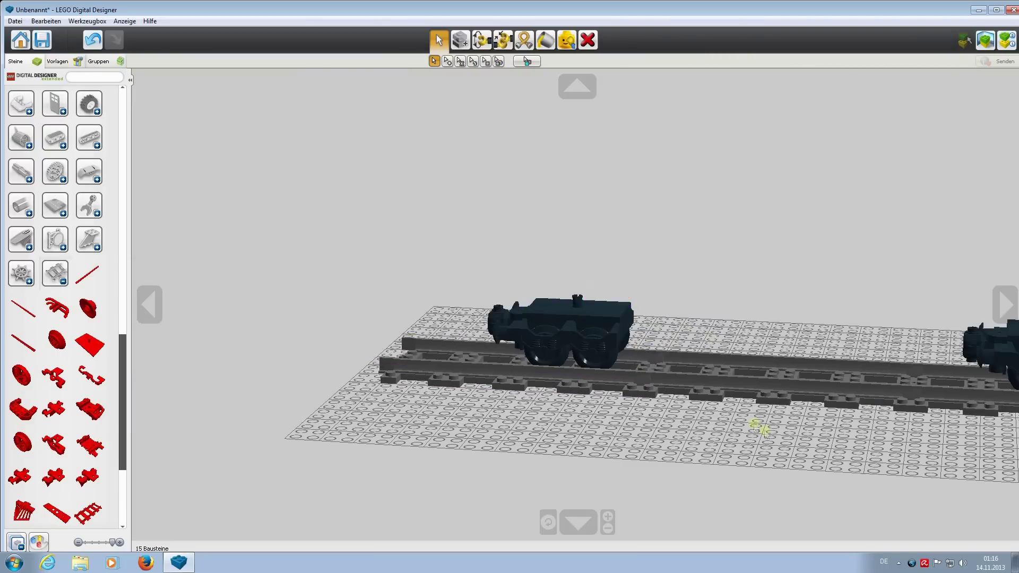
scroll(763, 444, down, 2)
right_drag(762, 439, 1015, 265)
right_drag(670, 268, 473, 391)
scroll(577, 480, up, 5)
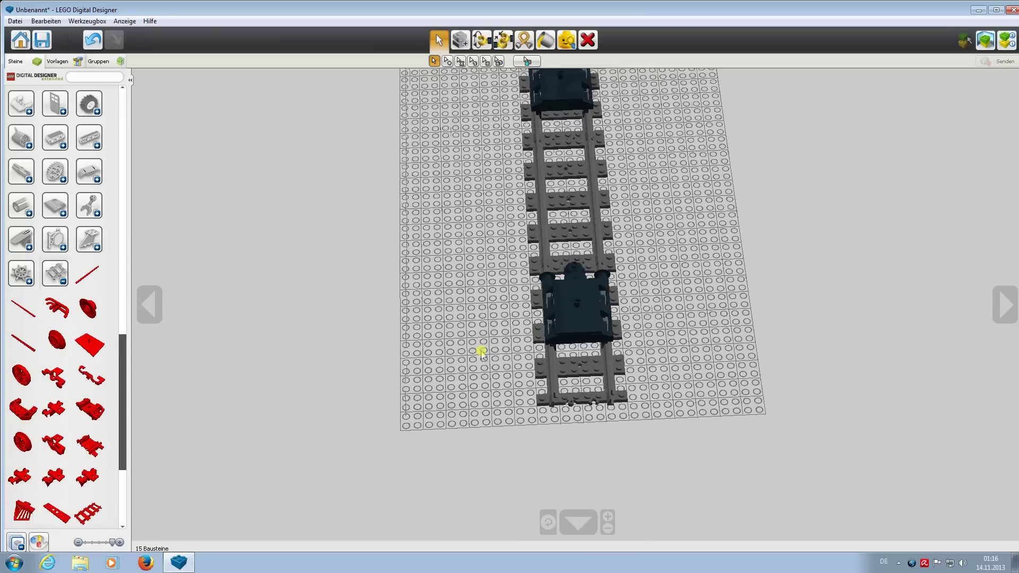
click(578, 308)
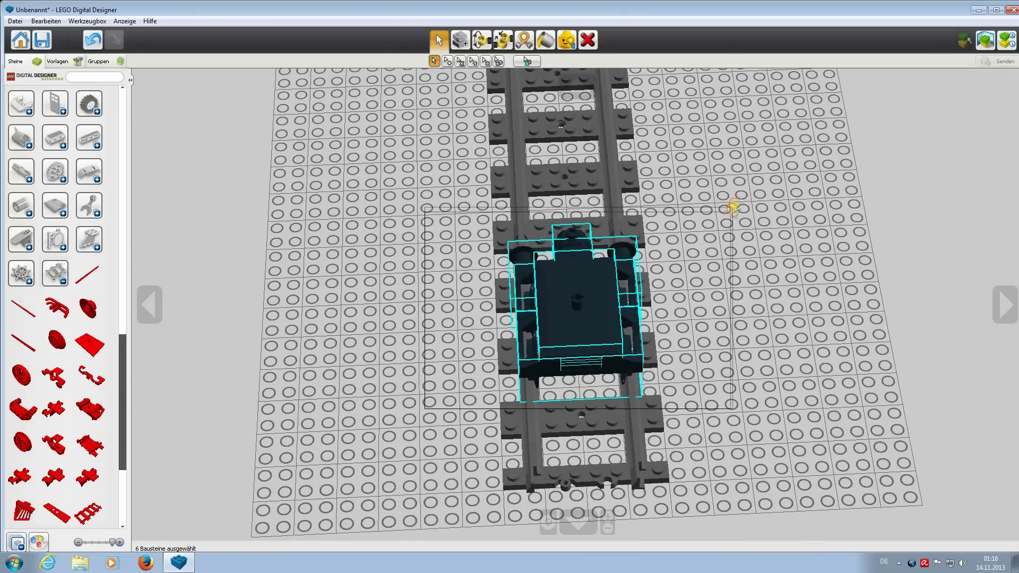
right_drag(762, 341, 785, 341)
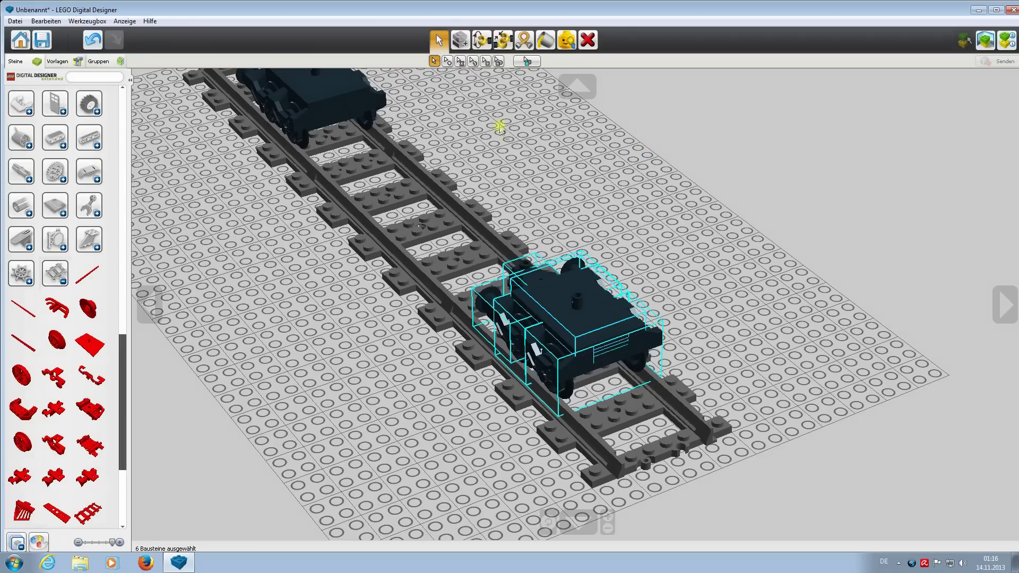
mouse_move(590, 339)
mouse_down()
mouse_move(364, 321)
mouse_move(359, 366)
mouse_move(364, 391)
mouse_move(513, 267)
mouse_move(555, 342)
mouse_move(597, 348)
mouse_up()
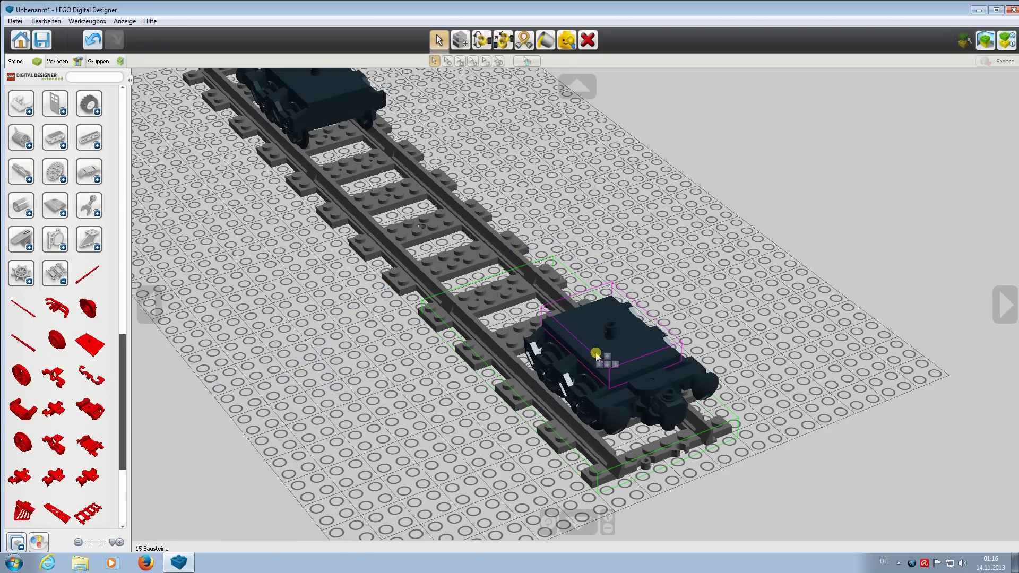
Step: Place the long train base with raised ends on the build plate beside the track
mouse_move(329, 405)
right_down()
mouse_move(434, 389)
mouse_move(251, 375)
mouse_move(302, 362)
mouse_move(277, 358)
right_up()
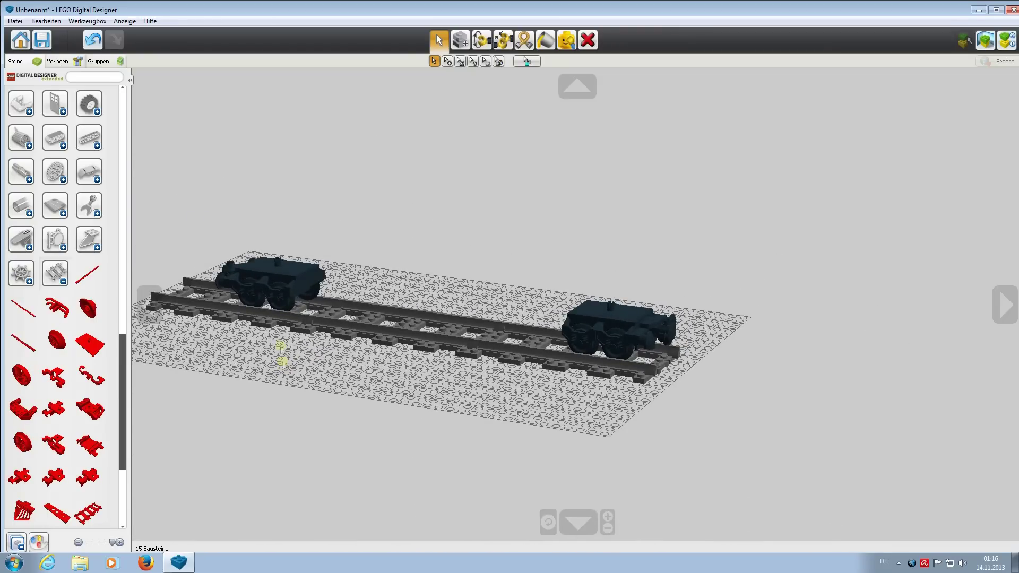
right_drag(276, 292, 805, 333)
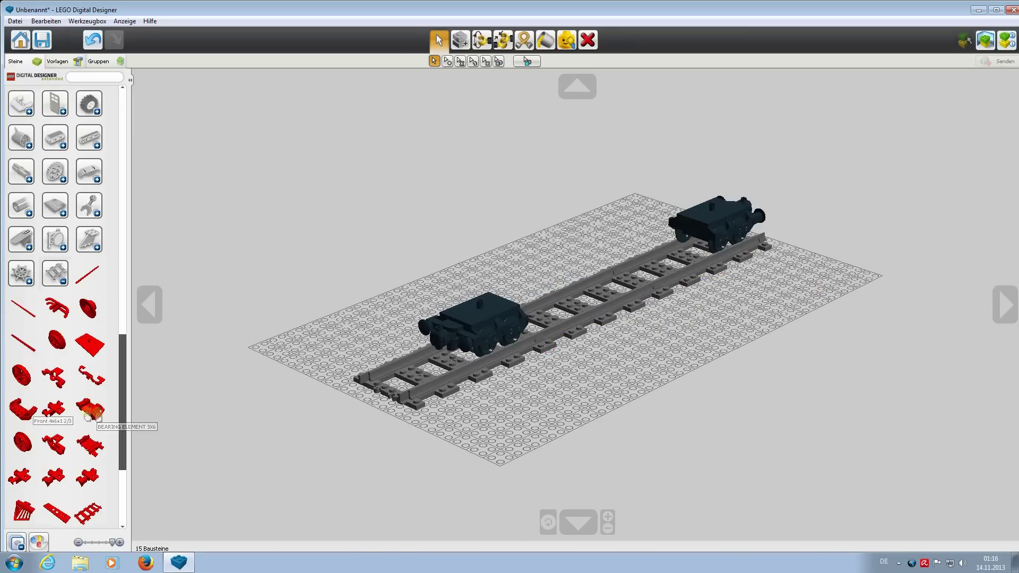
drag(122, 400, 125, 457)
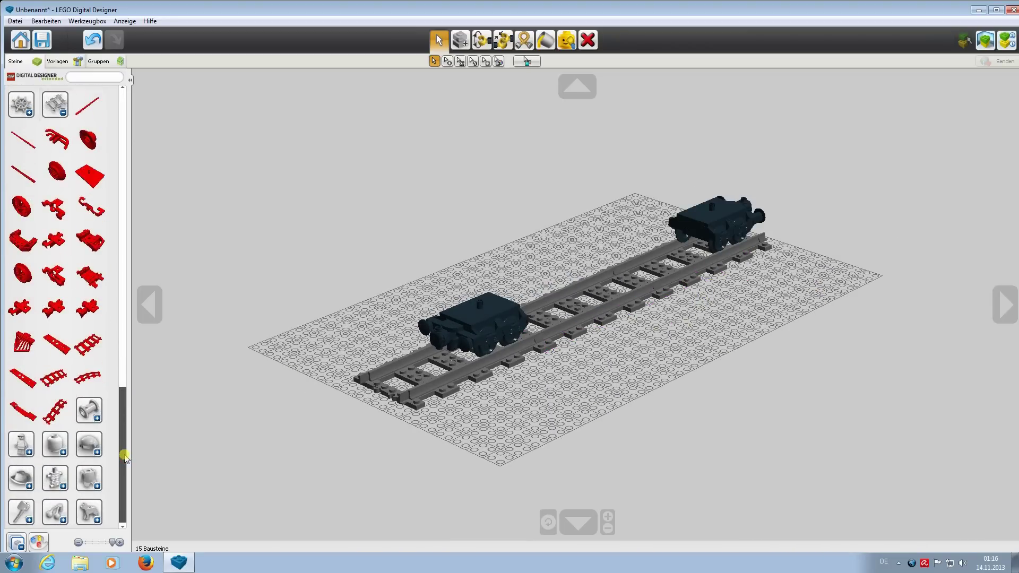
click(56, 434)
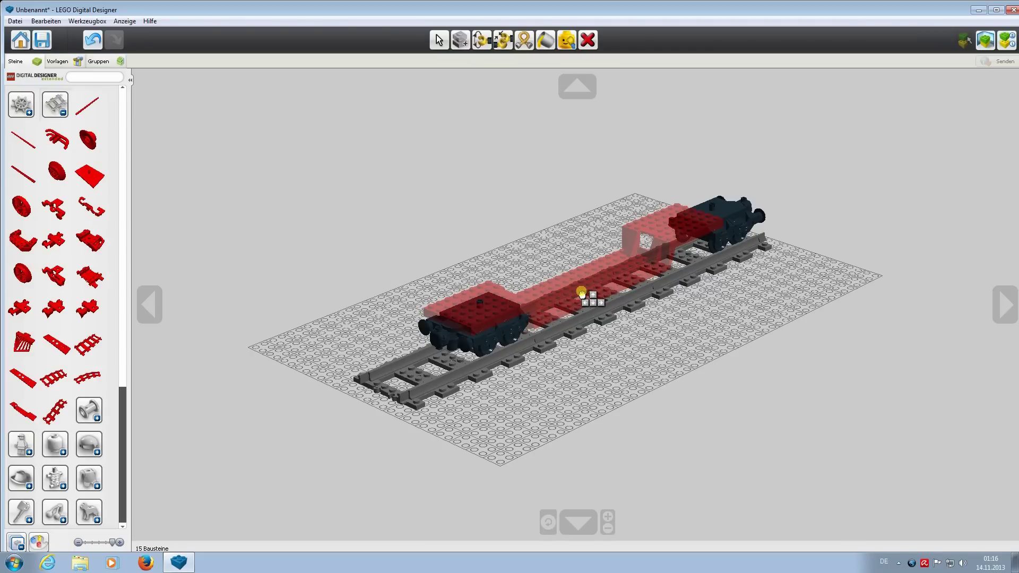
click(643, 411)
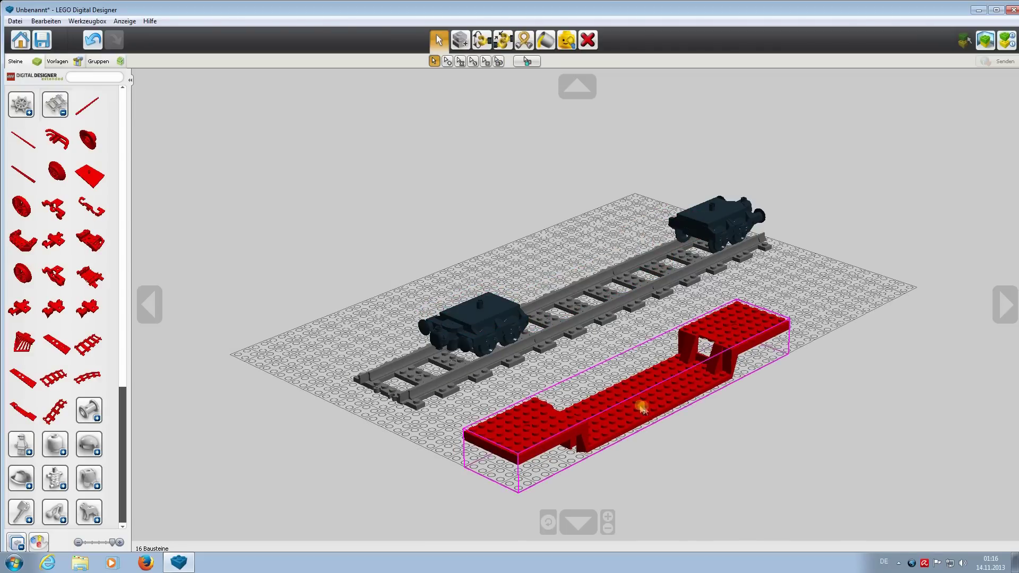
Step: Select the whole wheel assembly at the far end of the track and move it off the rails onto the free build plate
right_drag(785, 321, 843, 357)
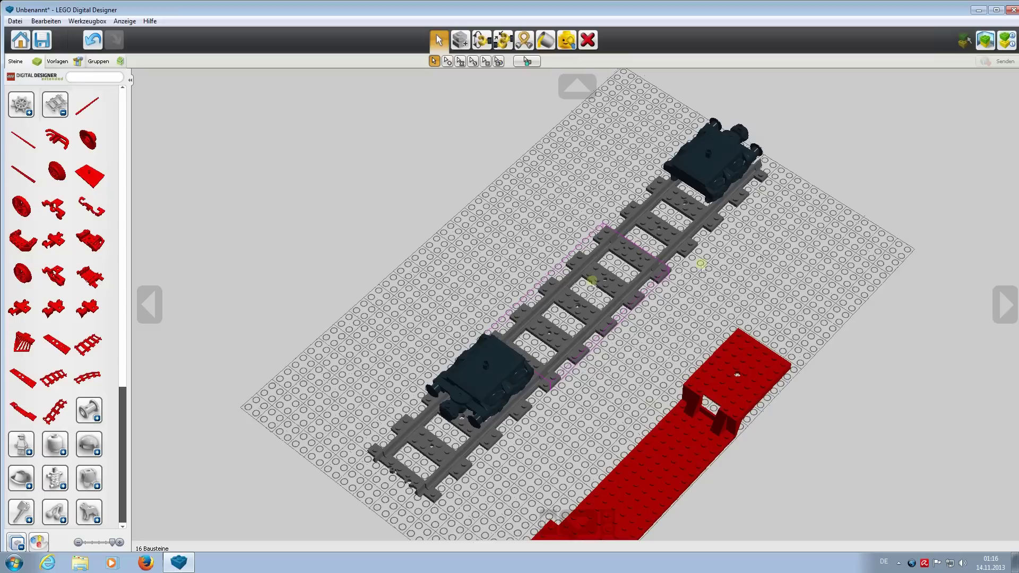
drag(565, 217, 876, 75)
drag(713, 154, 879, 276)
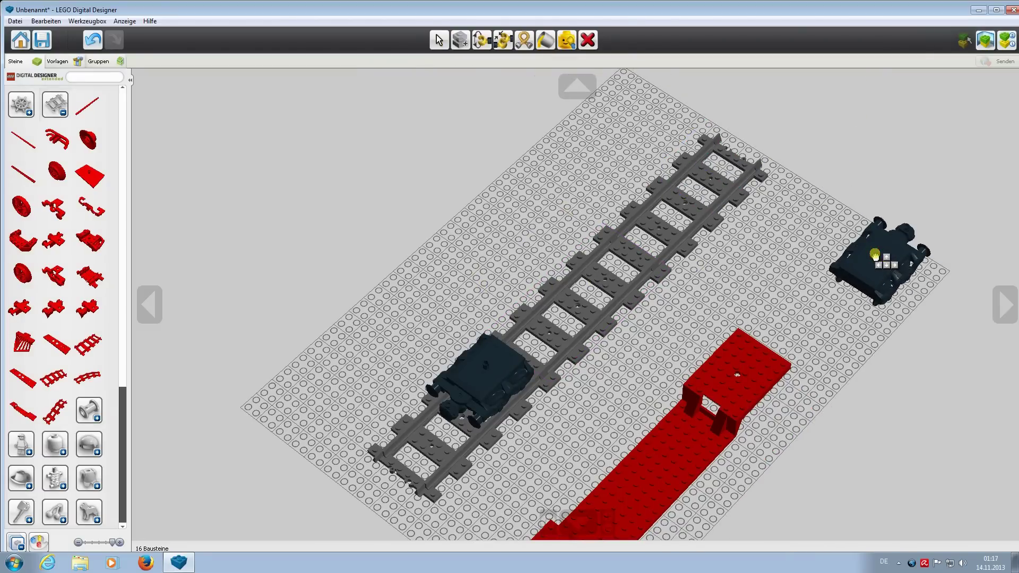
click(801, 406)
Step: Mount the train base on the near wheel assembly and set the far assembly back on the rails beneath the base's other raised end
drag(656, 486, 596, 286)
drag(762, 348, 991, 128)
drag(879, 263, 683, 201)
right_drag(682, 200, 755, 355)
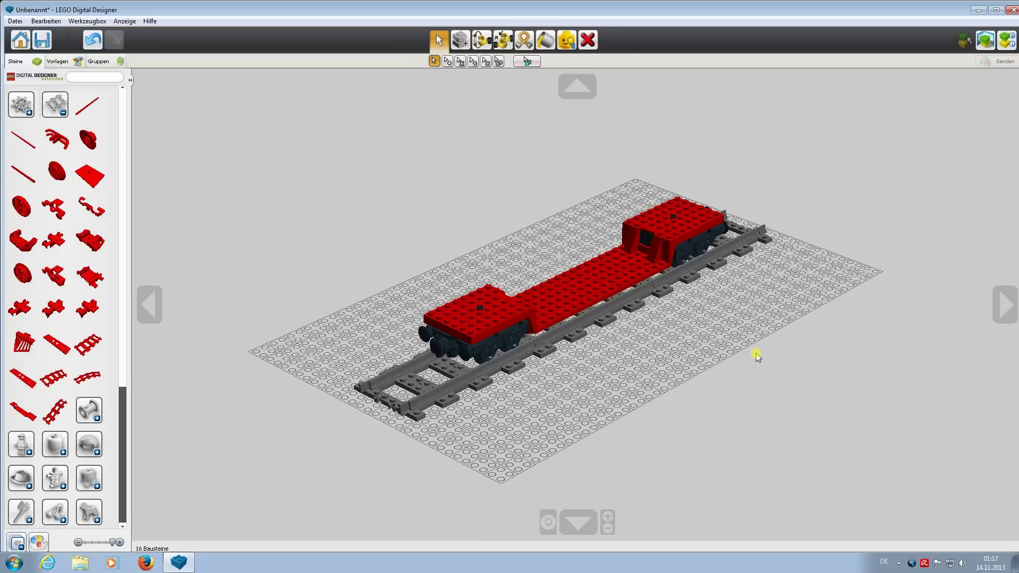
Step: Look through the plate, basic, round and special brick categories for parts to build on the train base
drag(126, 449, 103, 137)
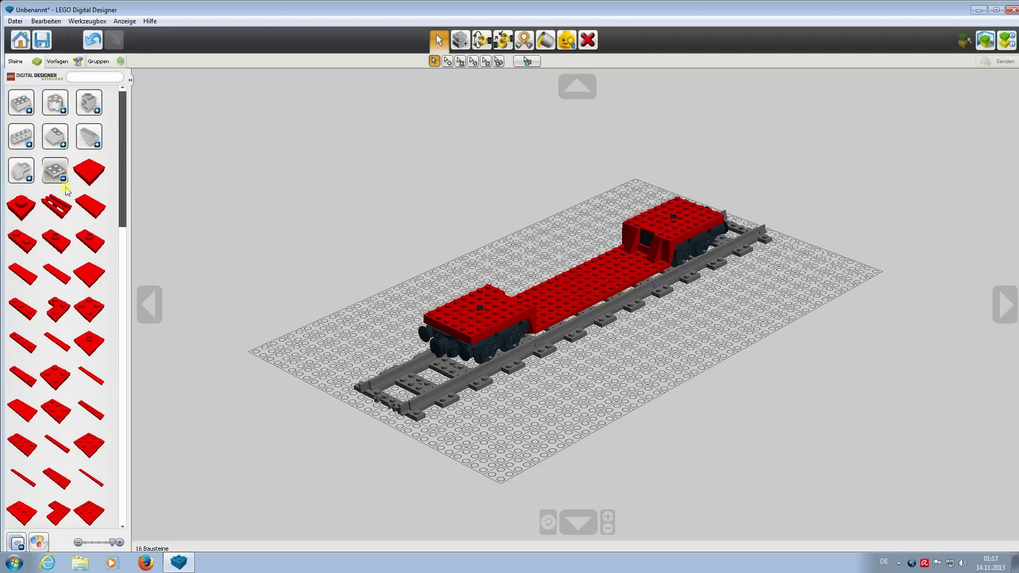
click(63, 184)
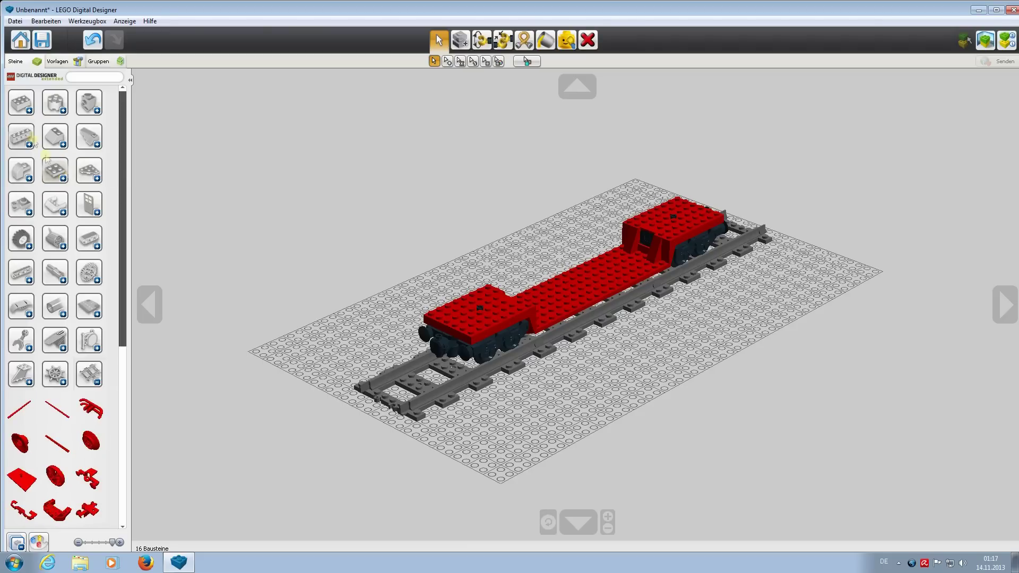
click(29, 112)
scroll(50, 239, down, 5)
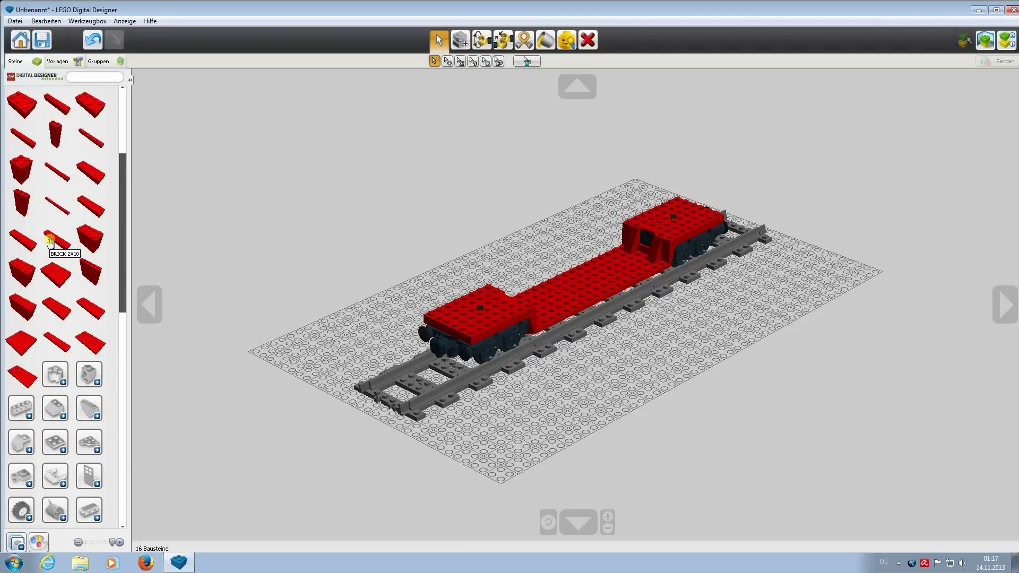
scroll(50, 241, up, 5)
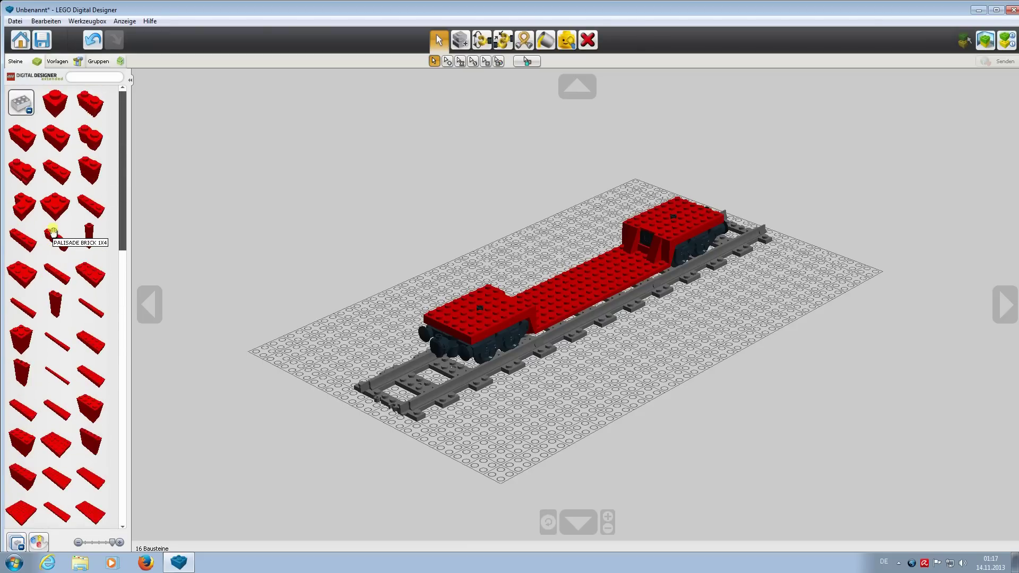
click(29, 111)
click(63, 111)
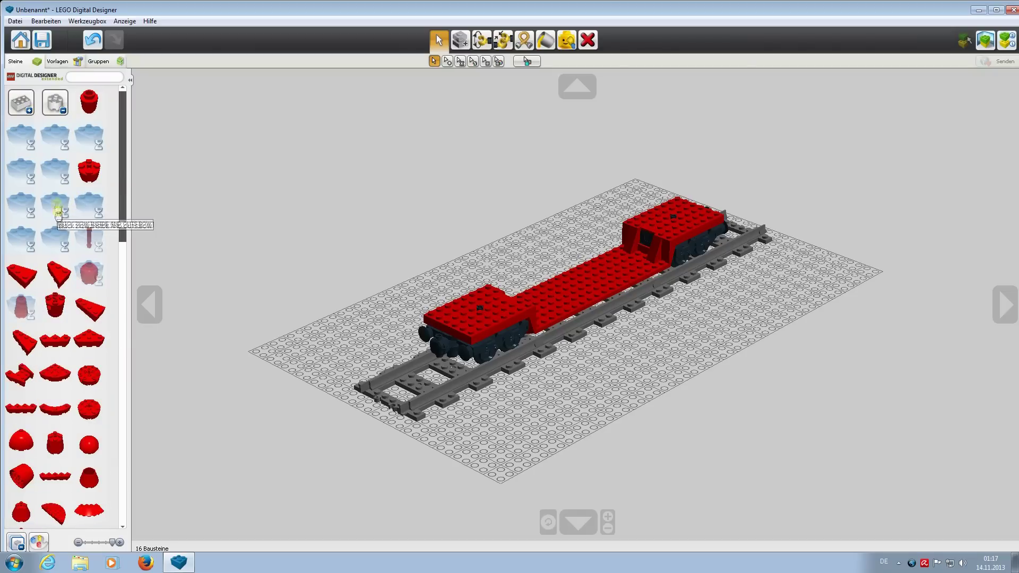
scroll(53, 240, down, 1)
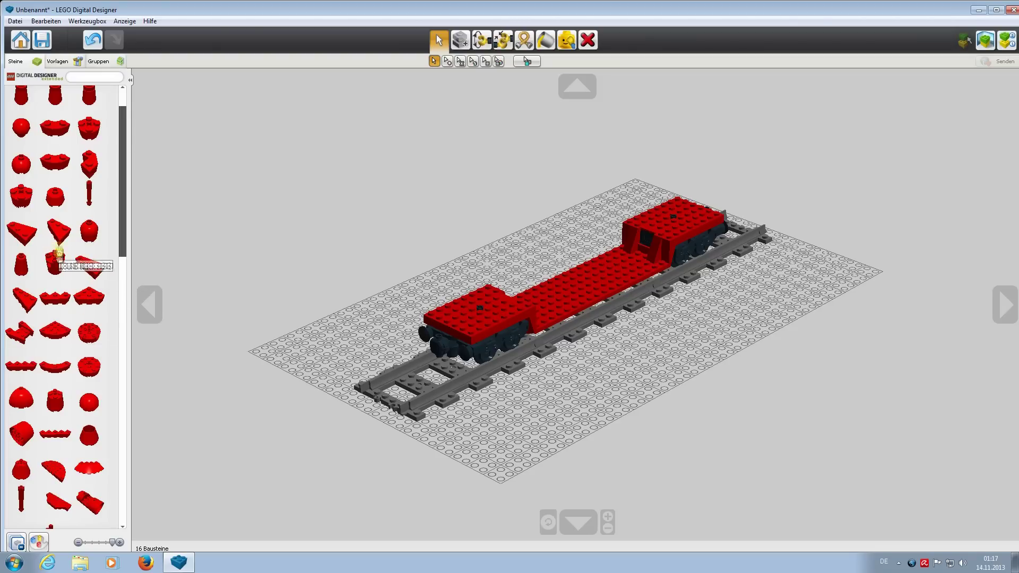
scroll(43, 265, down, 1)
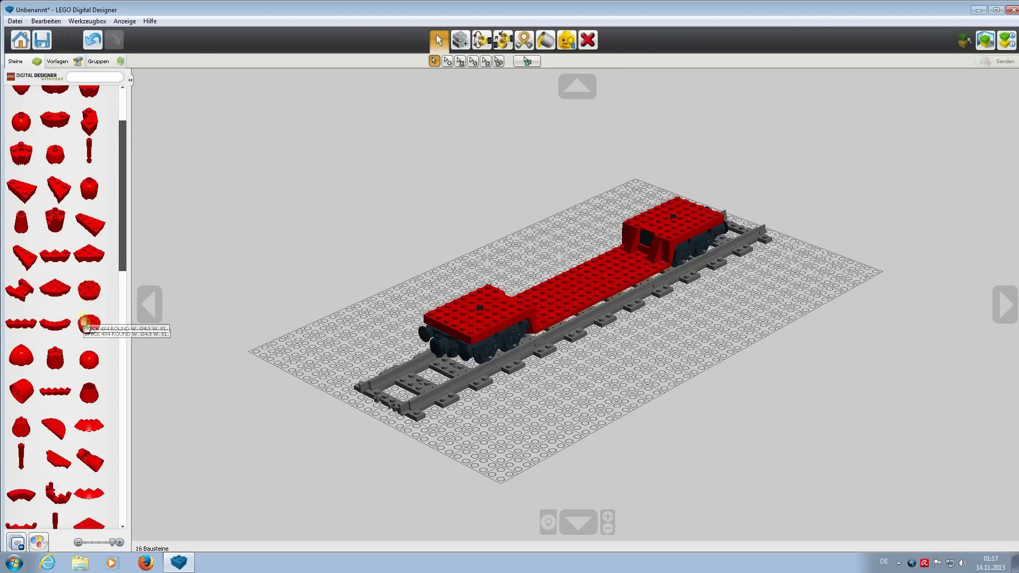
scroll(80, 329, up, 3)
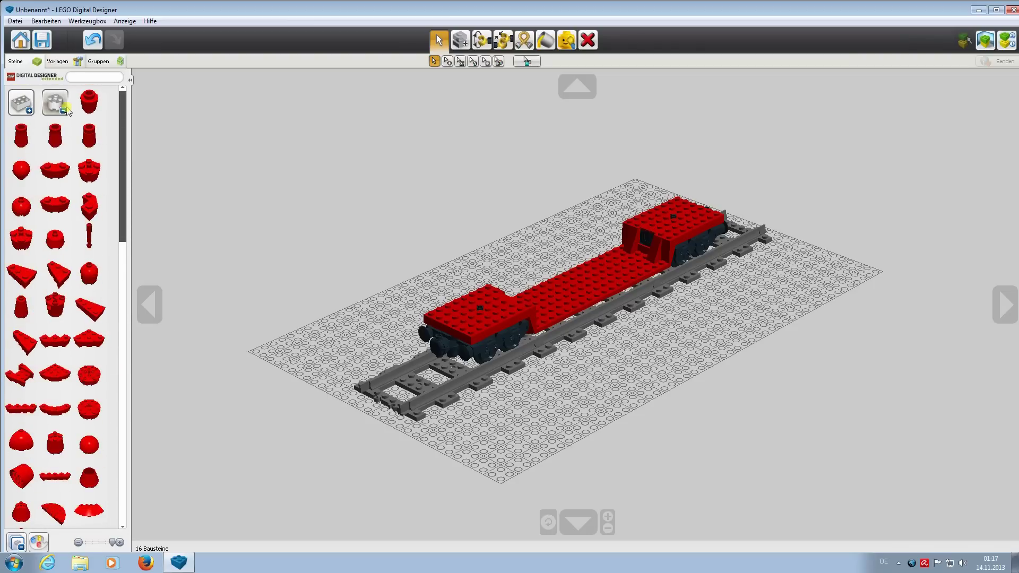
click(65, 113)
click(97, 113)
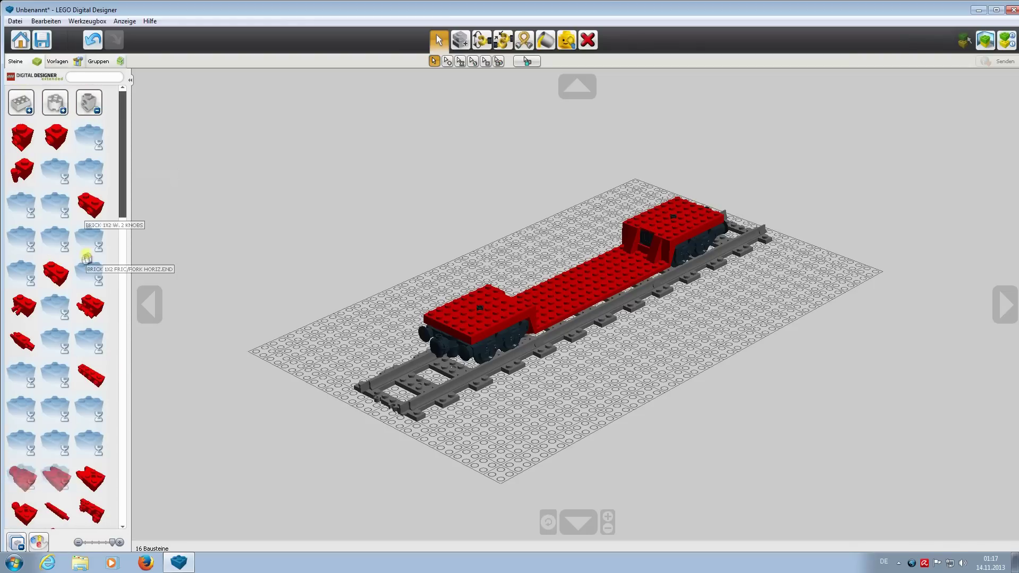
scroll(76, 265, down, 5)
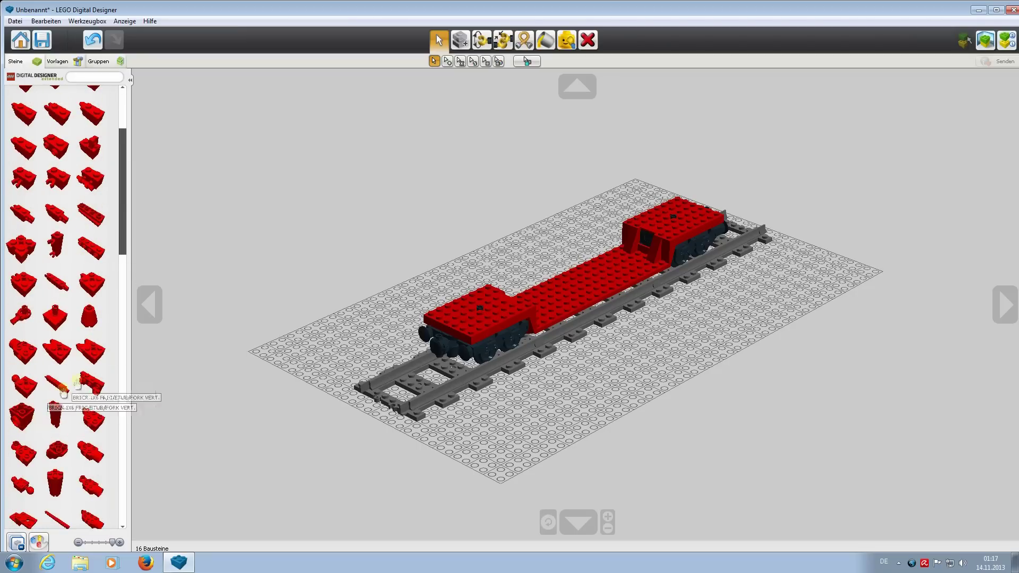
scroll(78, 367, down, 3)
scroll(78, 366, up, 7)
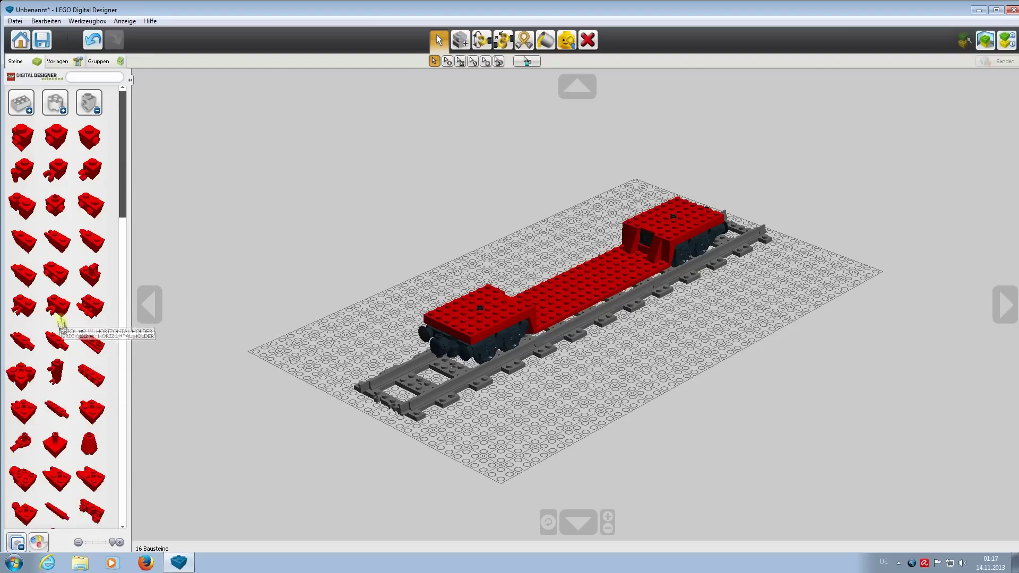
click(98, 112)
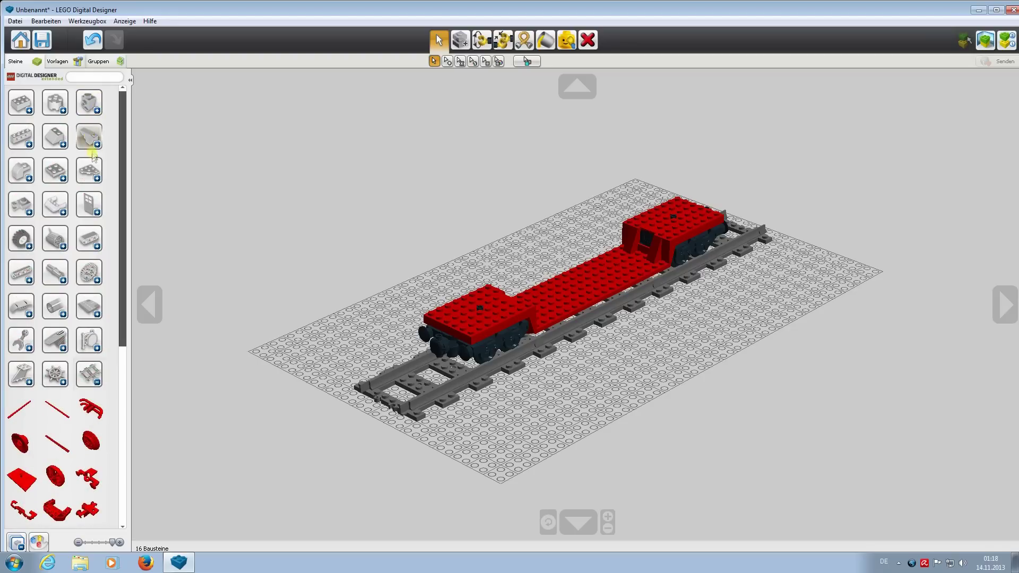
Step: Place a long one-stud-wide special plate along the near edge of the base's lowered deck, against the near raised end
click(29, 213)
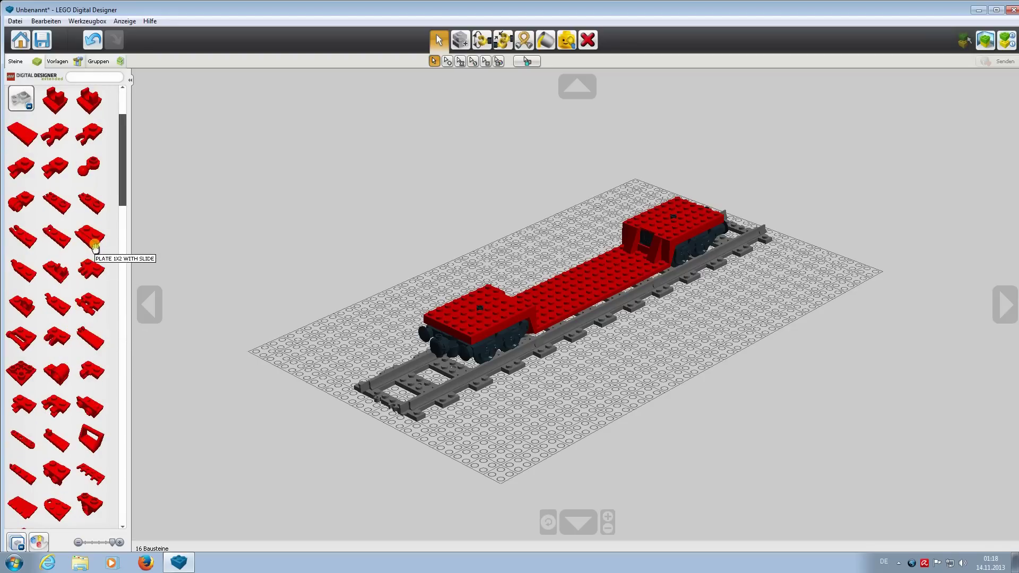
scroll(93, 252, down, 5)
scroll(78, 457, down, 9)
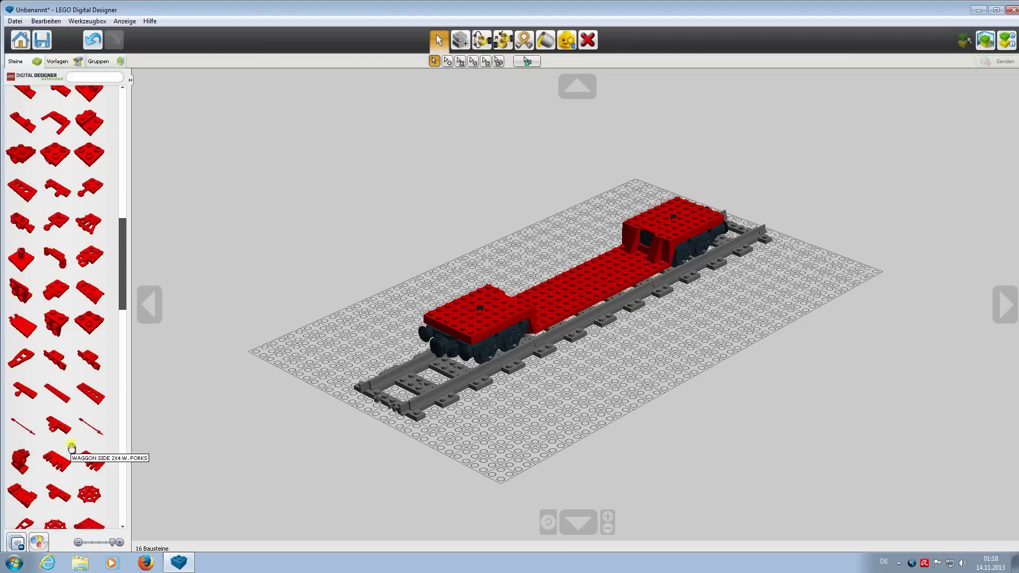
click(58, 393)
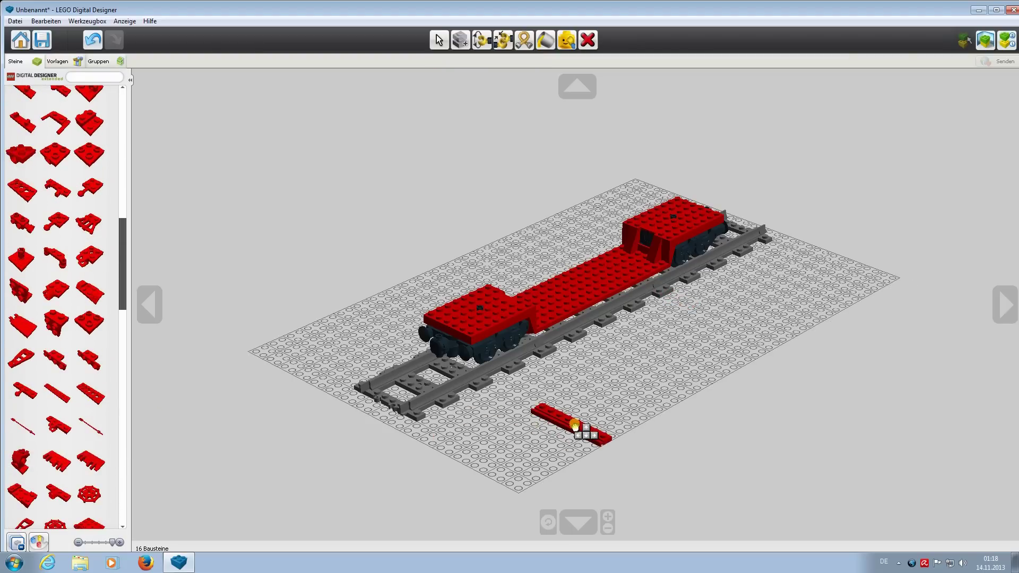
click(573, 317)
Step: Try painting the train base a medium matte grey, and undo the colour
right_drag(776, 398, 733, 446)
scroll(740, 427, up, 3)
scroll(750, 411, up, 2)
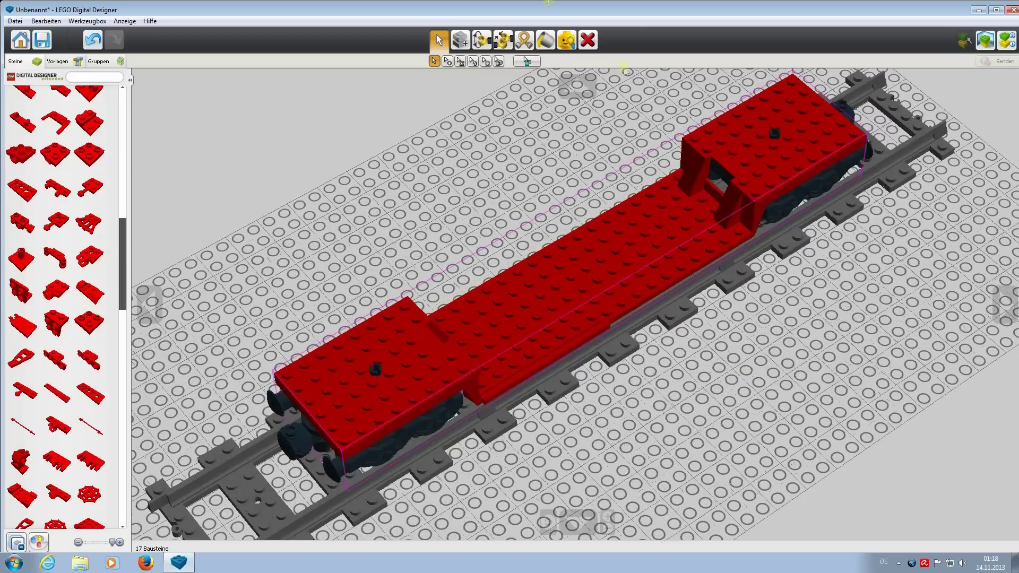
click(545, 40)
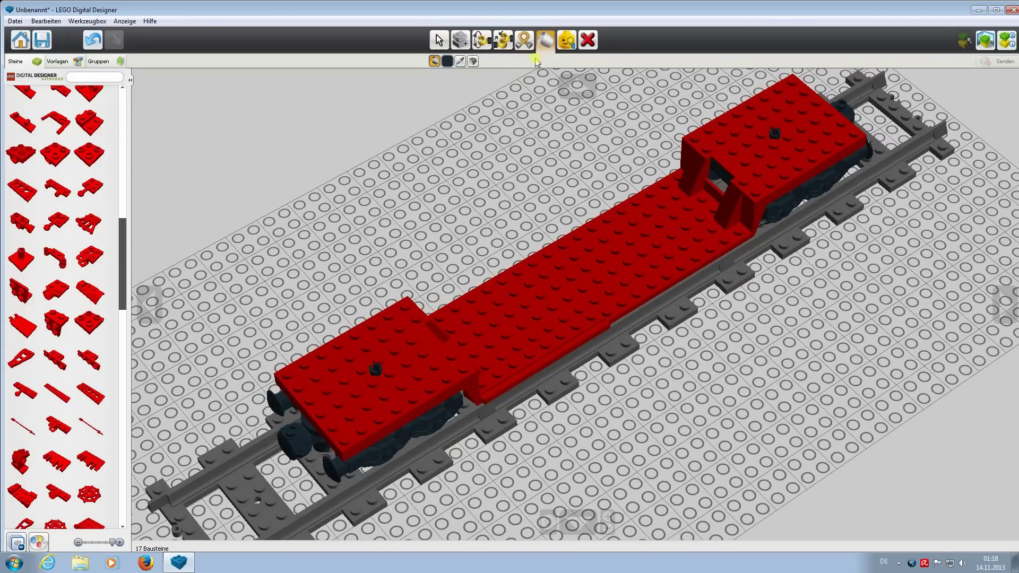
click(447, 61)
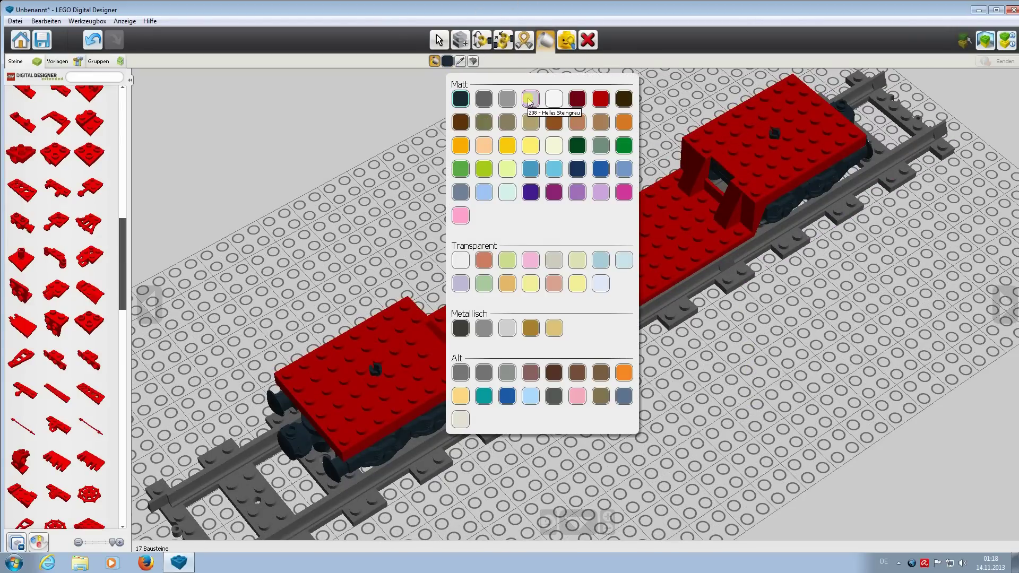
click(508, 98)
click(774, 159)
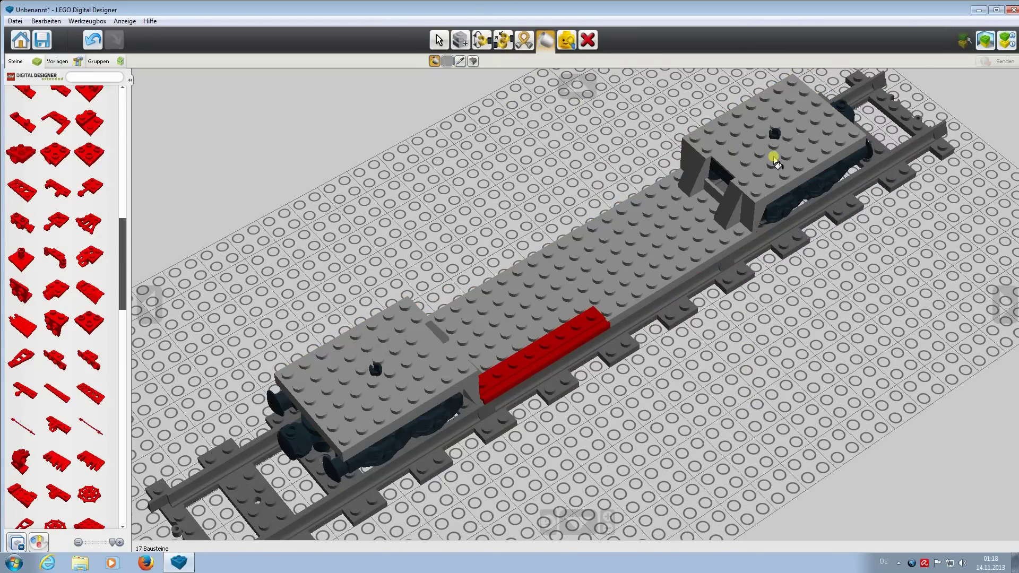
key(ctrl+z)
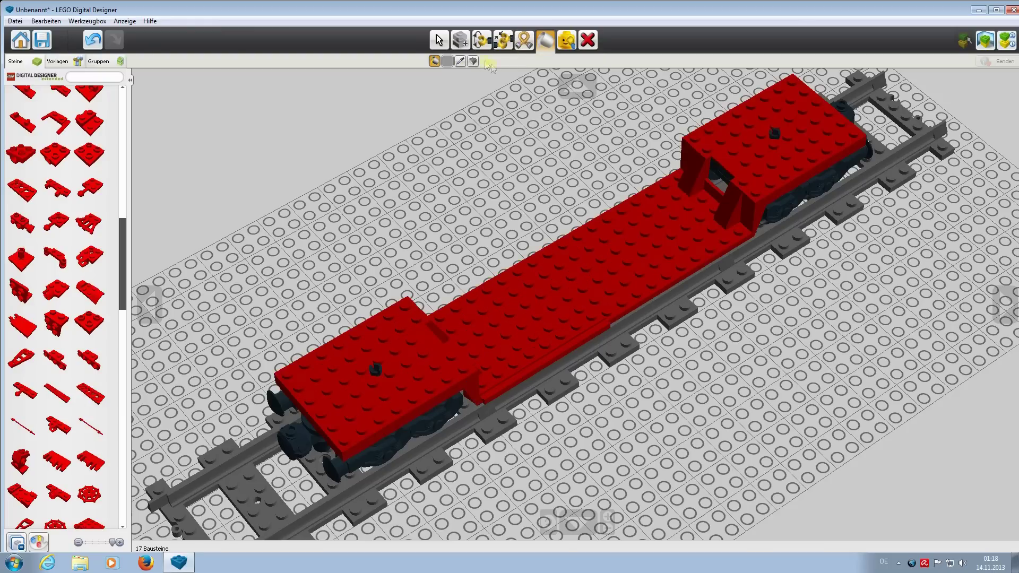
Step: Paint the train base in the matte colour 208 - Helles Steingrau
click(447, 61)
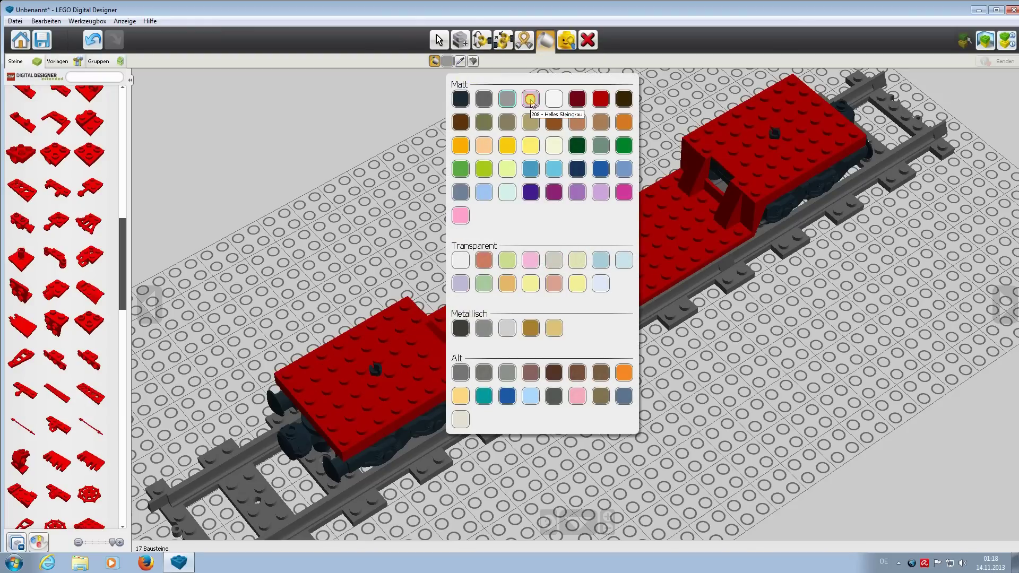
click(530, 99)
click(705, 239)
Step: Clone the red plate three times so that two plates line each long edge of the lowered deck
right_drag(742, 392, 750, 335)
click(438, 40)
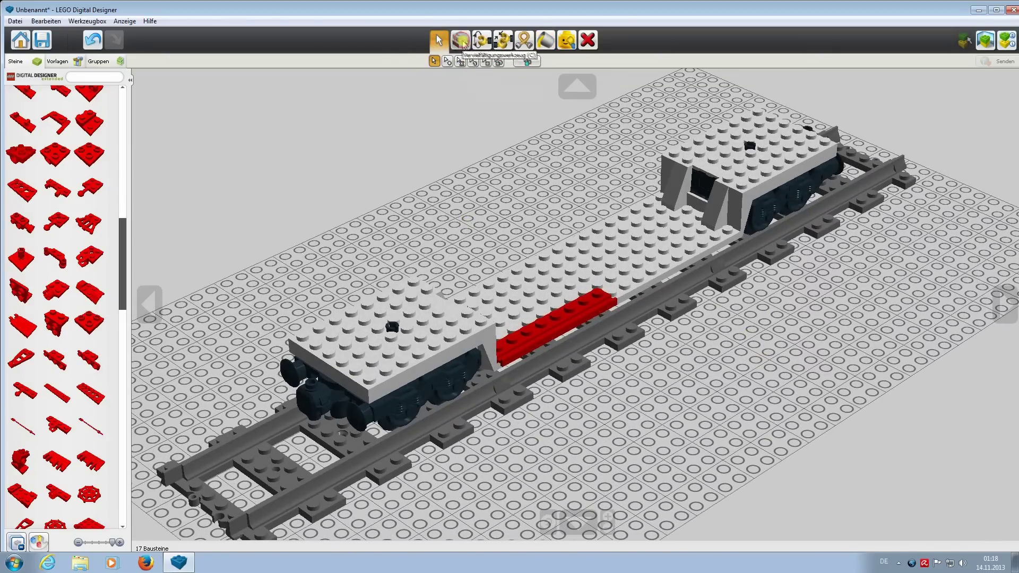
drag(560, 321, 685, 262)
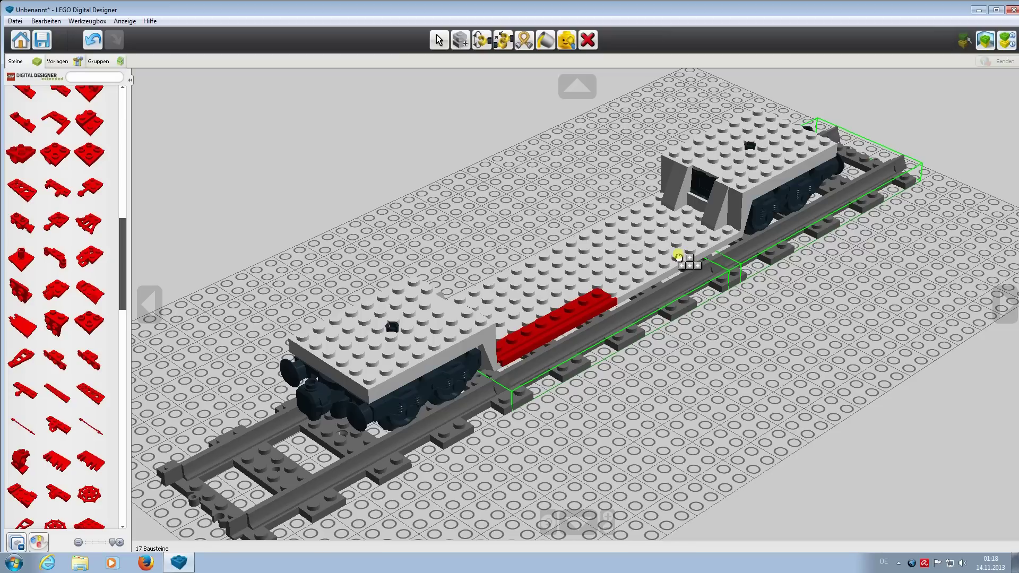
click(682, 267)
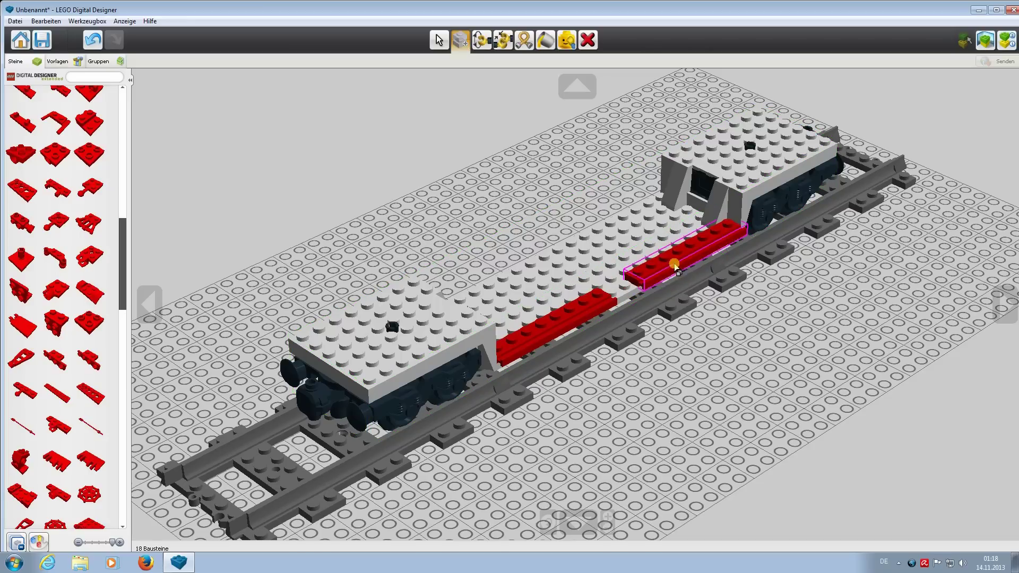
click(709, 250)
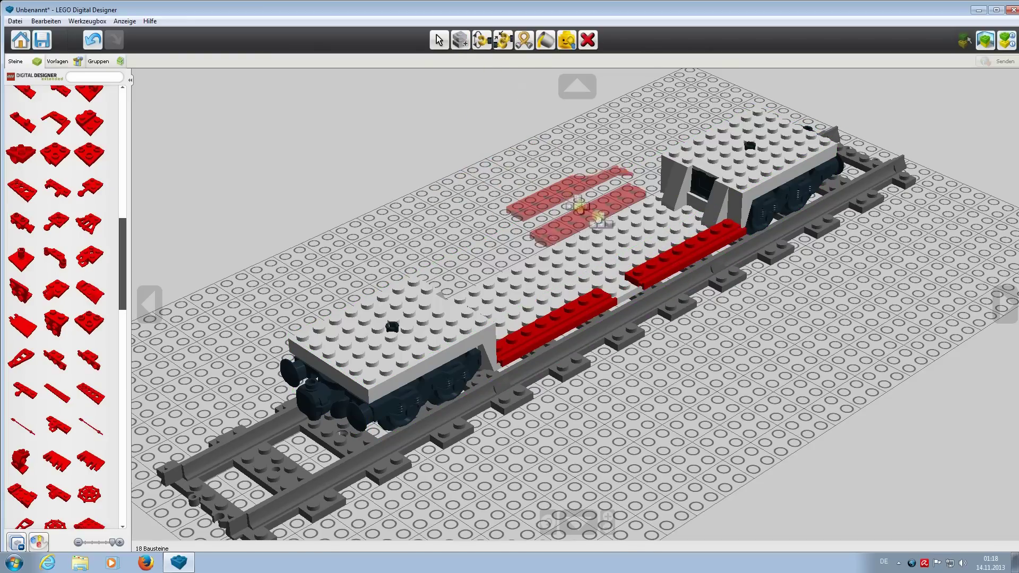
click(611, 219)
click(609, 223)
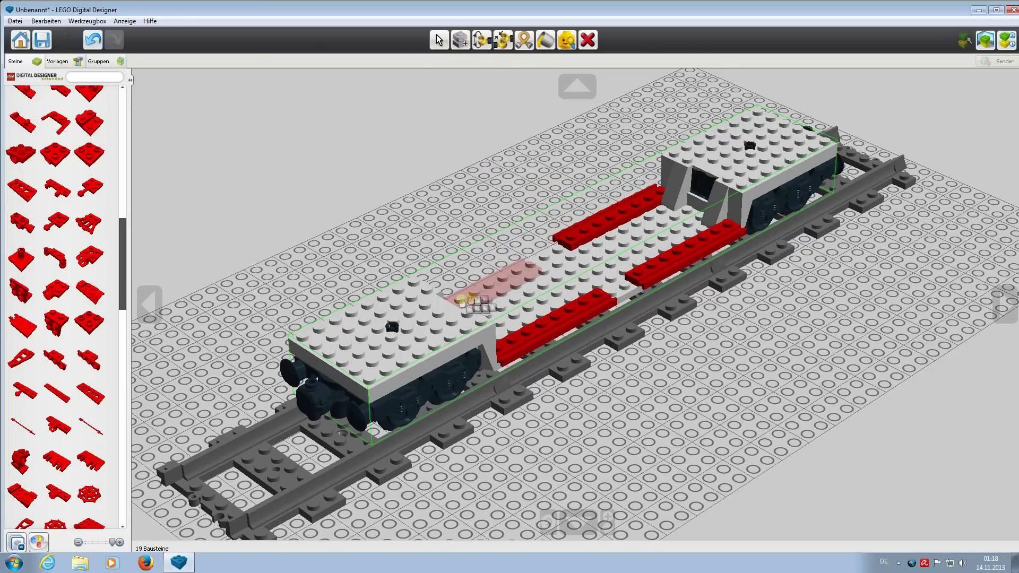
click(491, 279)
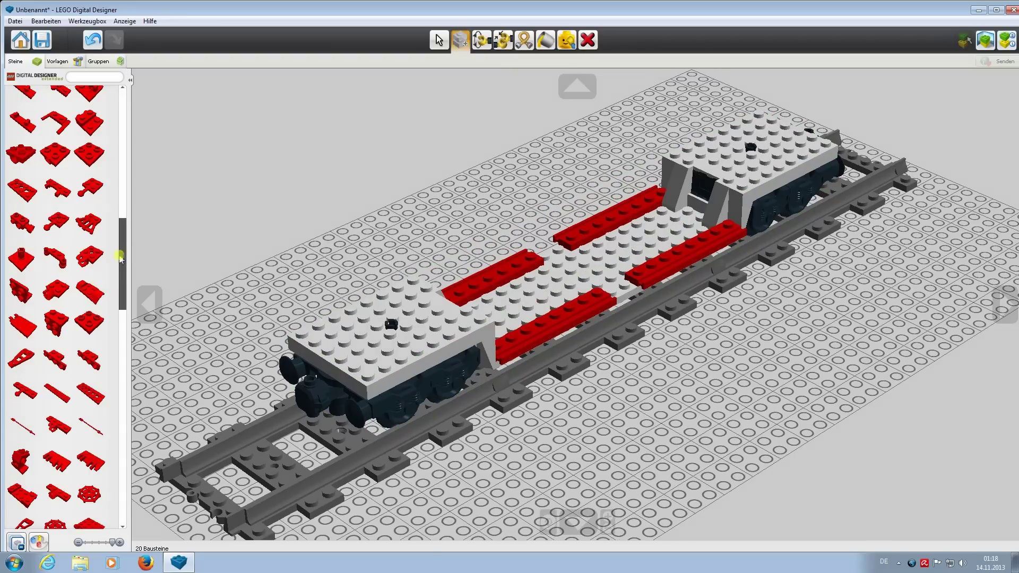
Step: Fill the gap between the two red plates on each long edge of the lowered deck with a short red plate
drag(123, 264, 123, 169)
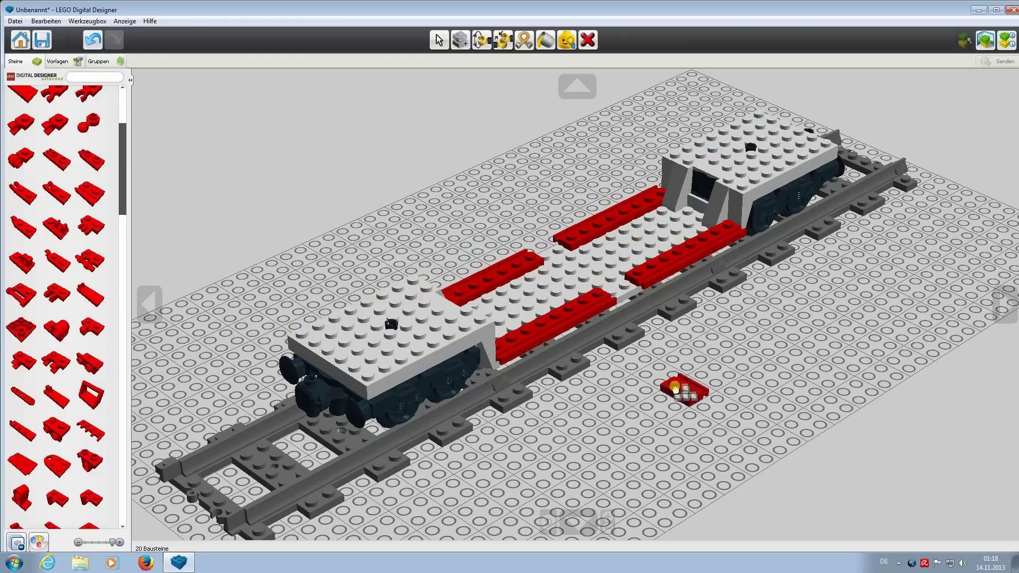
click(637, 286)
key(v)
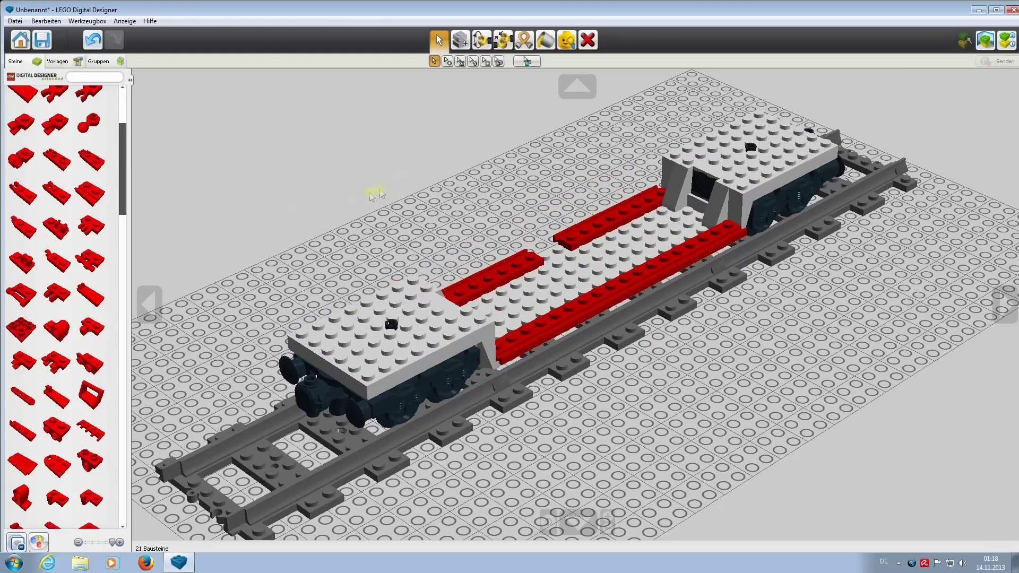
click(89, 198)
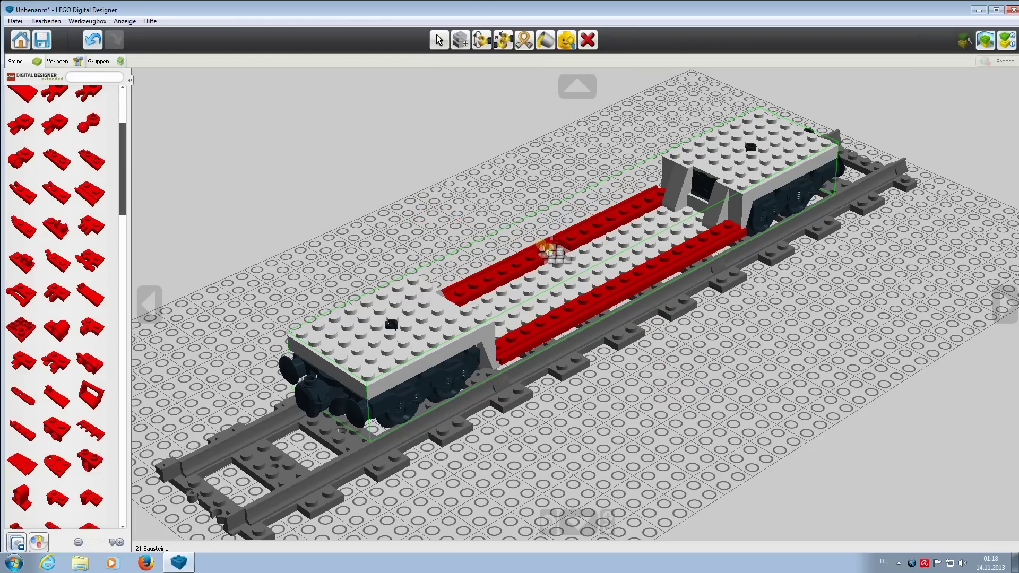
click(550, 249)
key(v)
Step: Place a red Plate 2x4 across the lowered deck between the two edge rows, one strip away from the raised end
right_drag(769, 436, 618, 436)
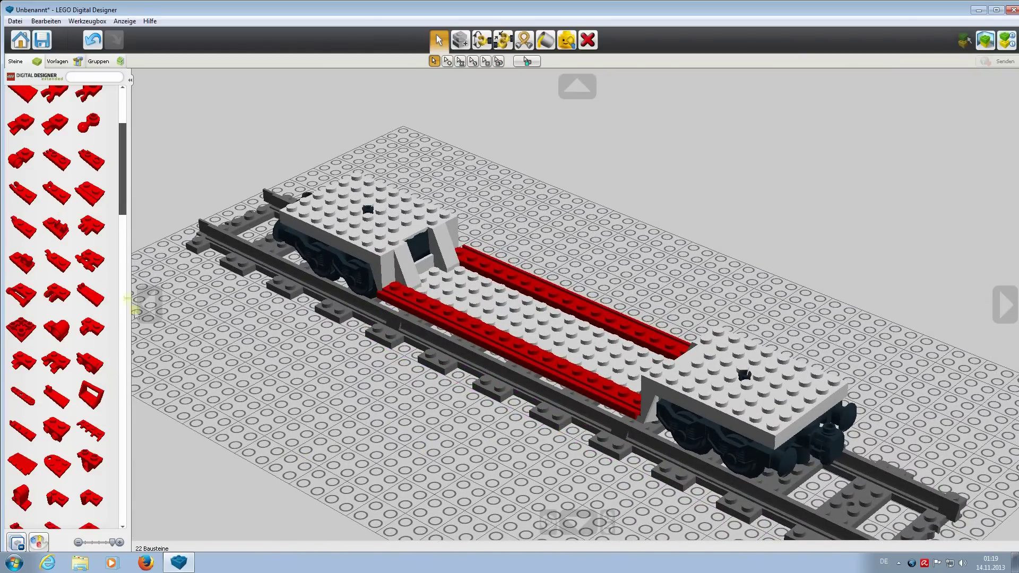
drag(123, 202, 114, 110)
click(54, 171)
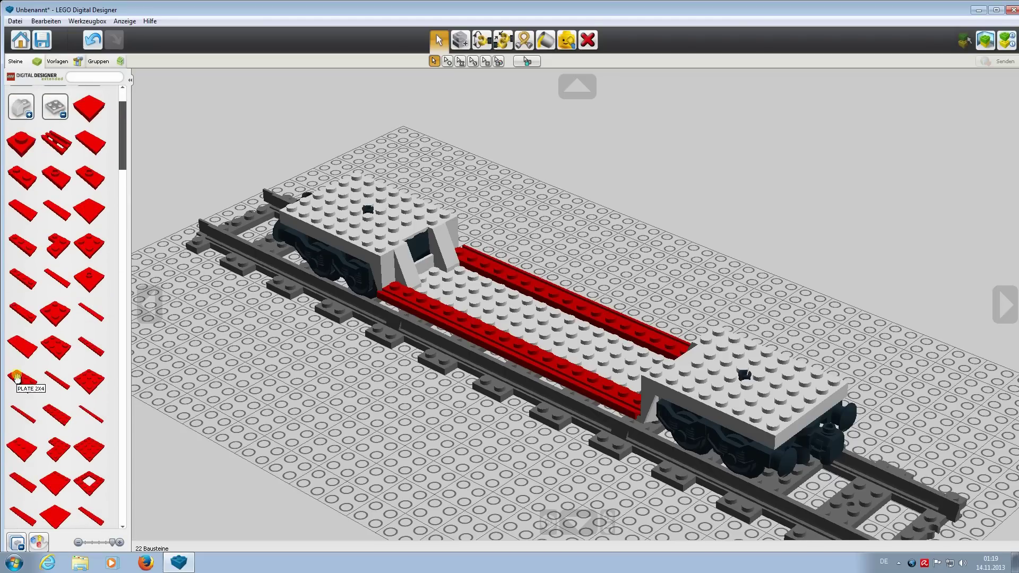
click(17, 378)
scroll(438, 424, up, 5)
click(454, 290)
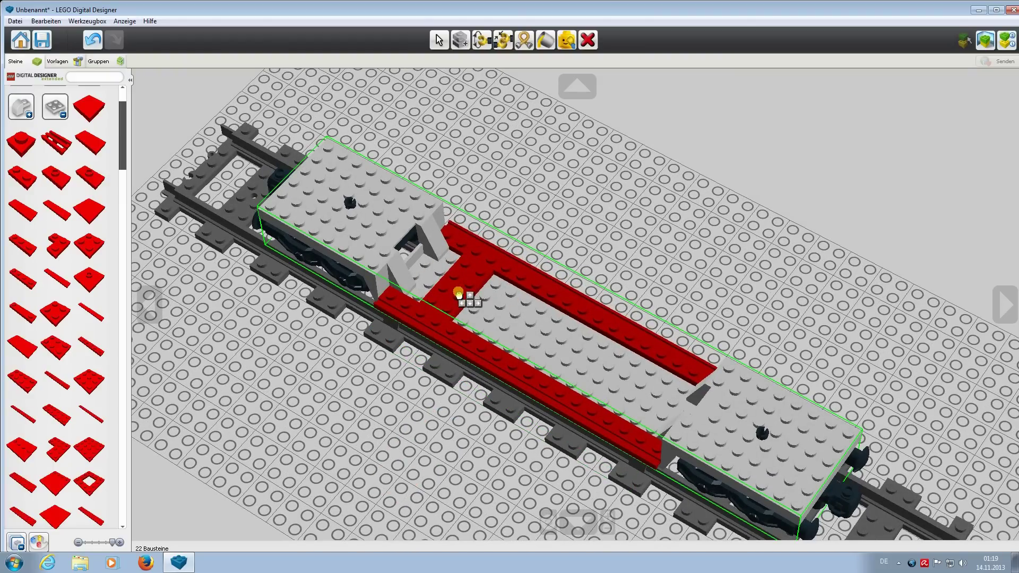
click(458, 293)
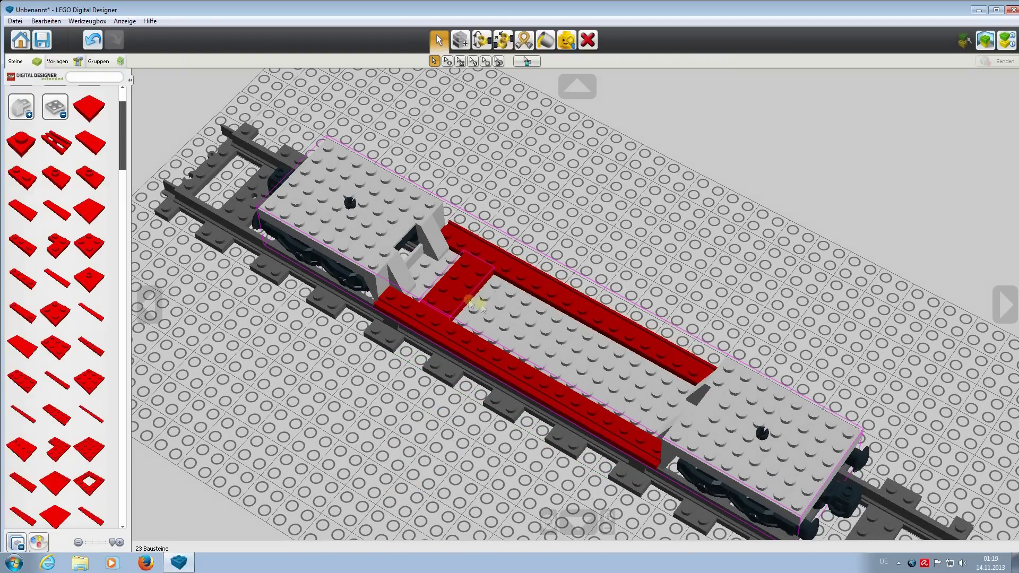
Step: Clone the 2x4 cross plate onto the deck's middle and opposite end, discard the spare copy, and align the end plate between the edge rows
click(464, 42)
click(453, 300)
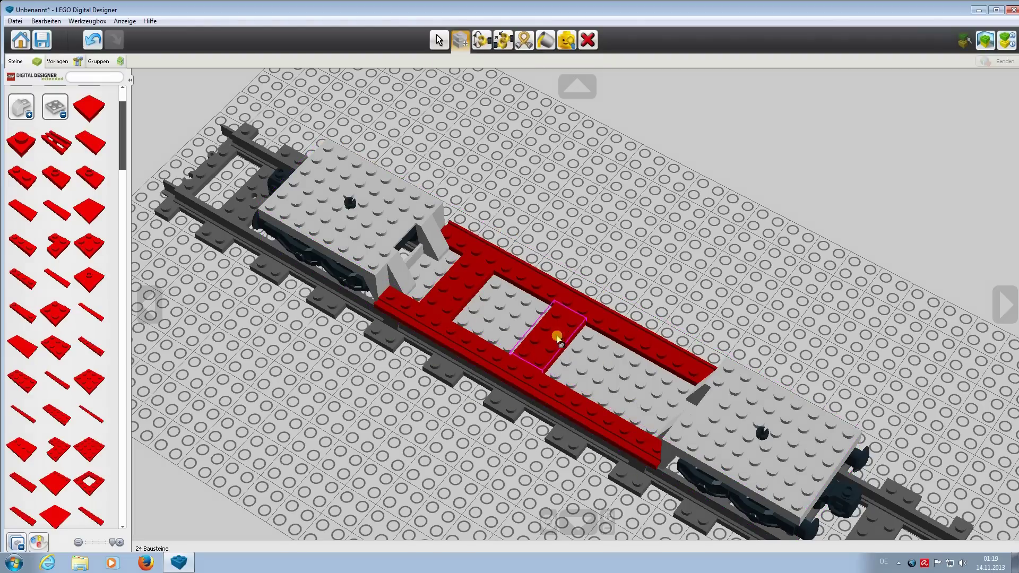
click(639, 391)
click(639, 392)
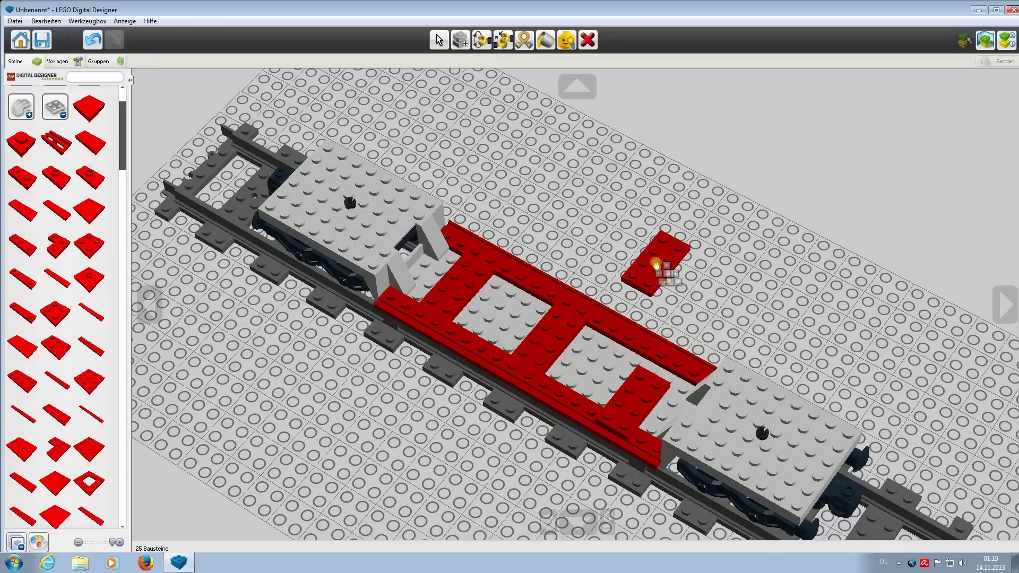
click(588, 40)
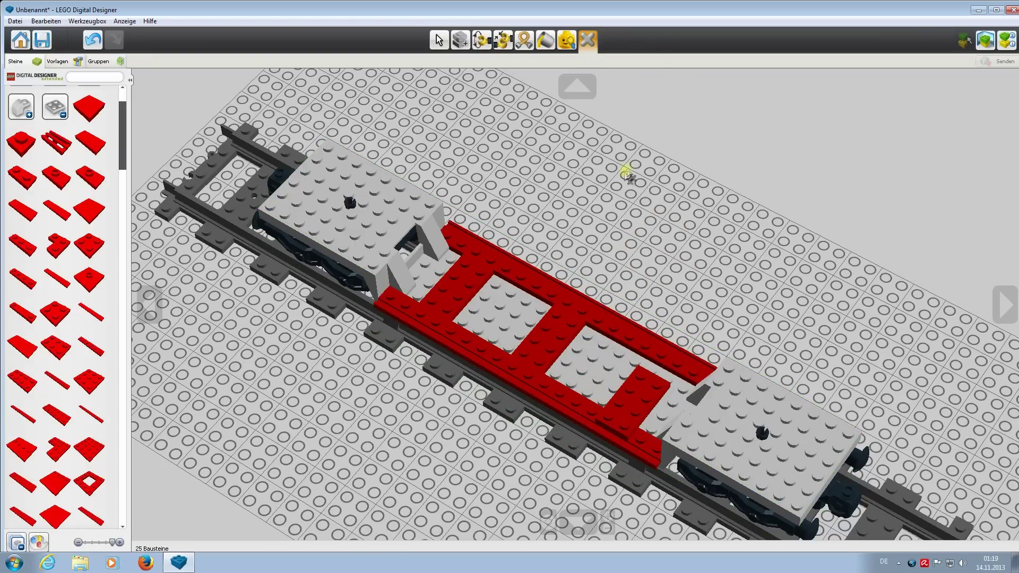
click(439, 39)
drag(641, 410, 644, 392)
right_drag(400, 511, 422, 470)
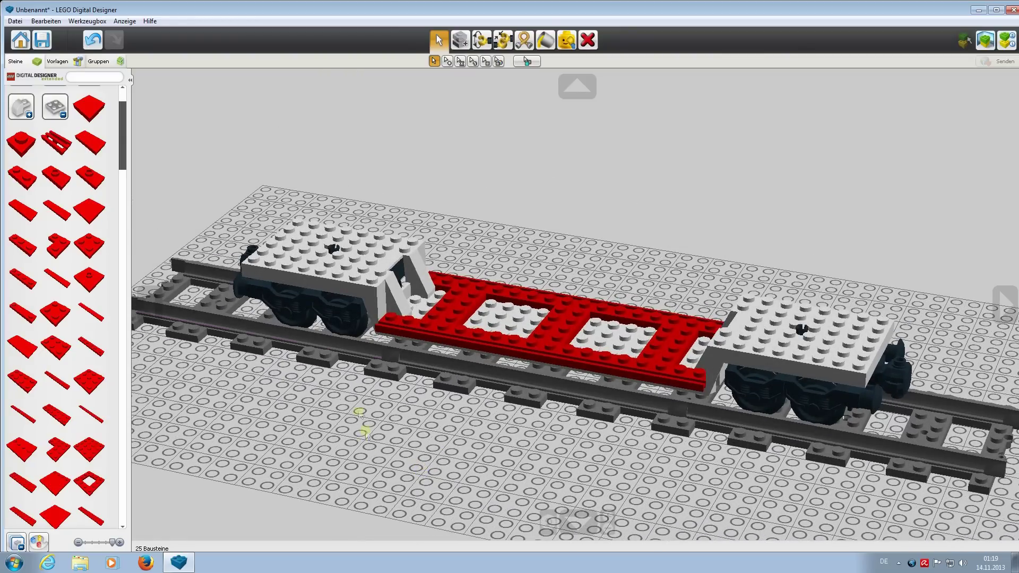
Step: Look through the plain, round and angled plate categories of the brick catalogue for a suitable part
click(56, 107)
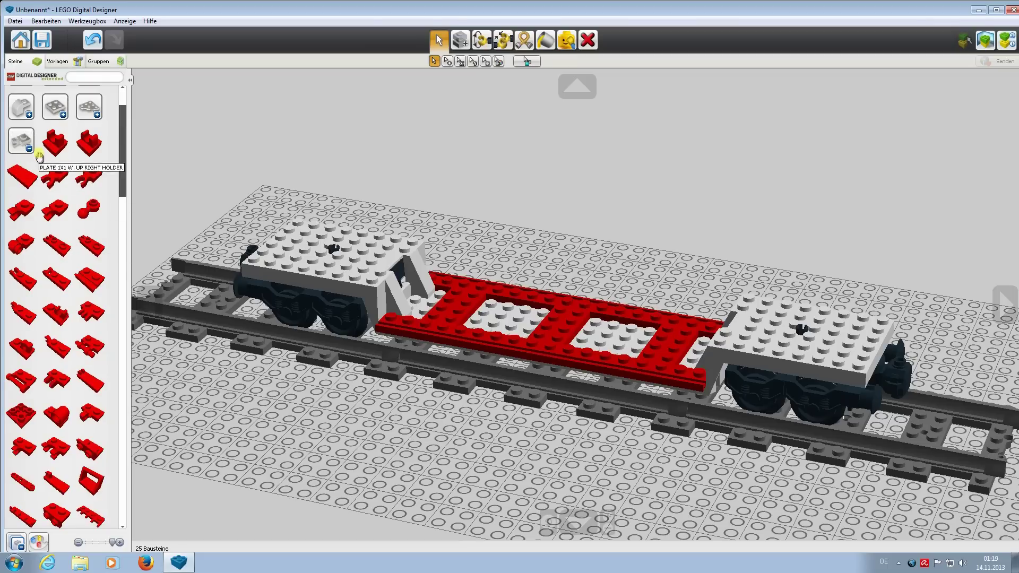
click(27, 147)
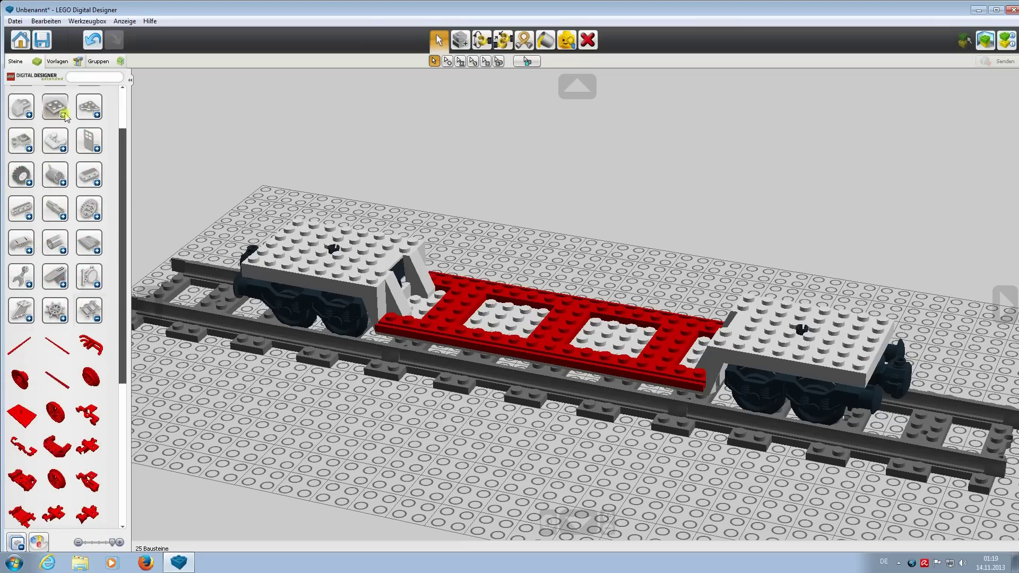
scroll(87, 183, down, 10)
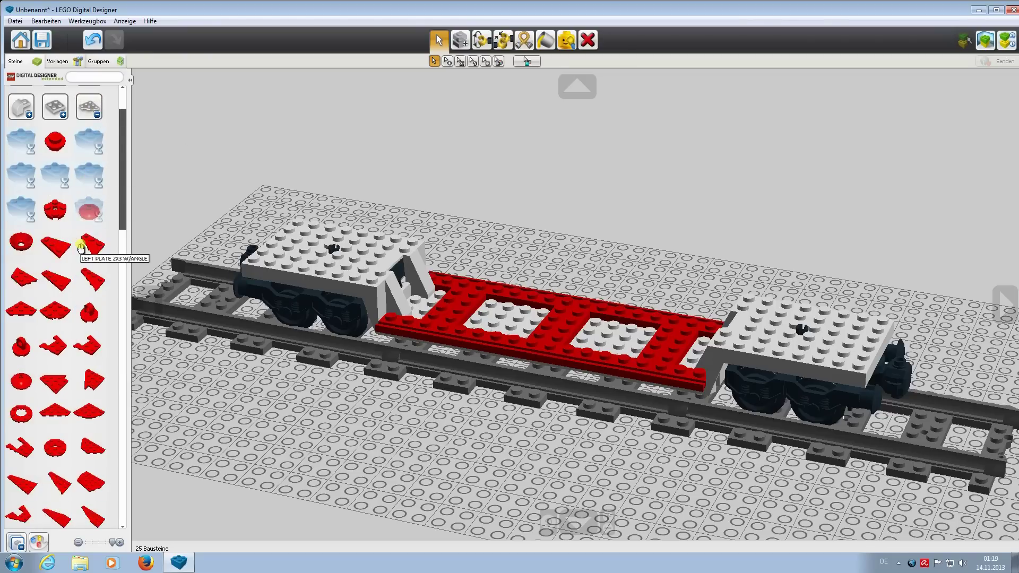
scroll(75, 258, down, 10)
scroll(32, 239, up, 8)
scroll(53, 212, up, 5)
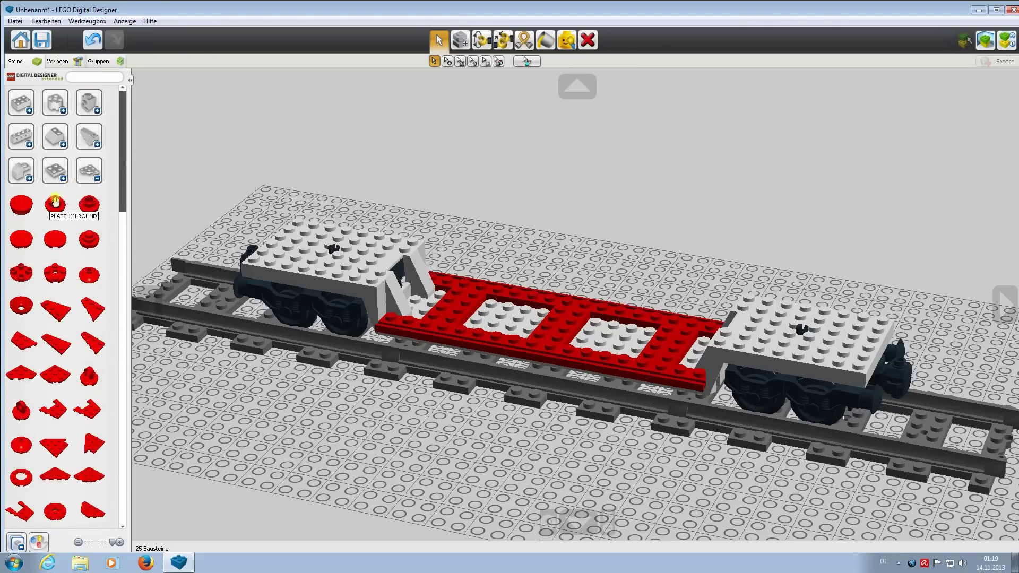
click(96, 179)
click(63, 178)
scroll(68, 297, down, 5)
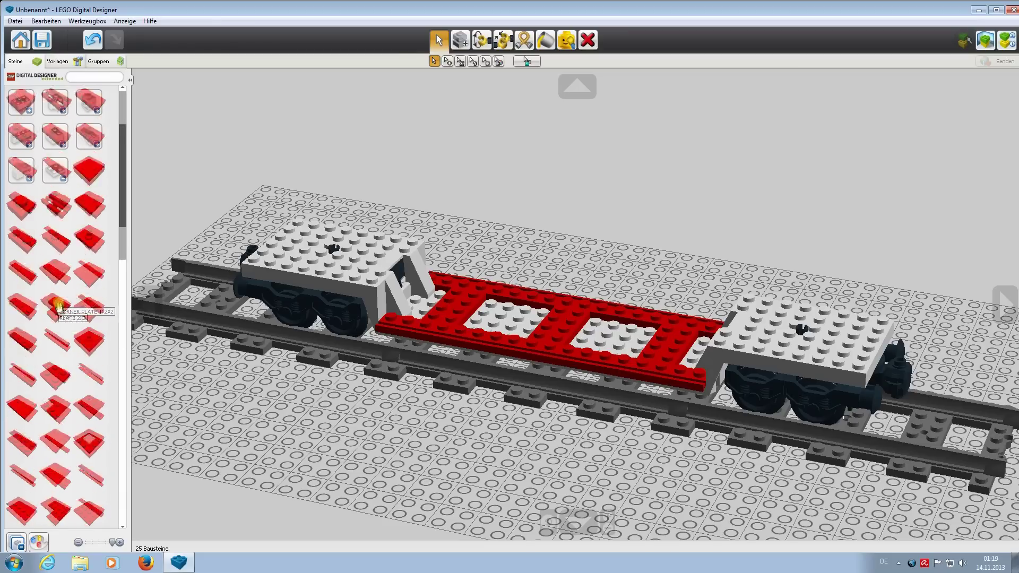
scroll(59, 265, up, 5)
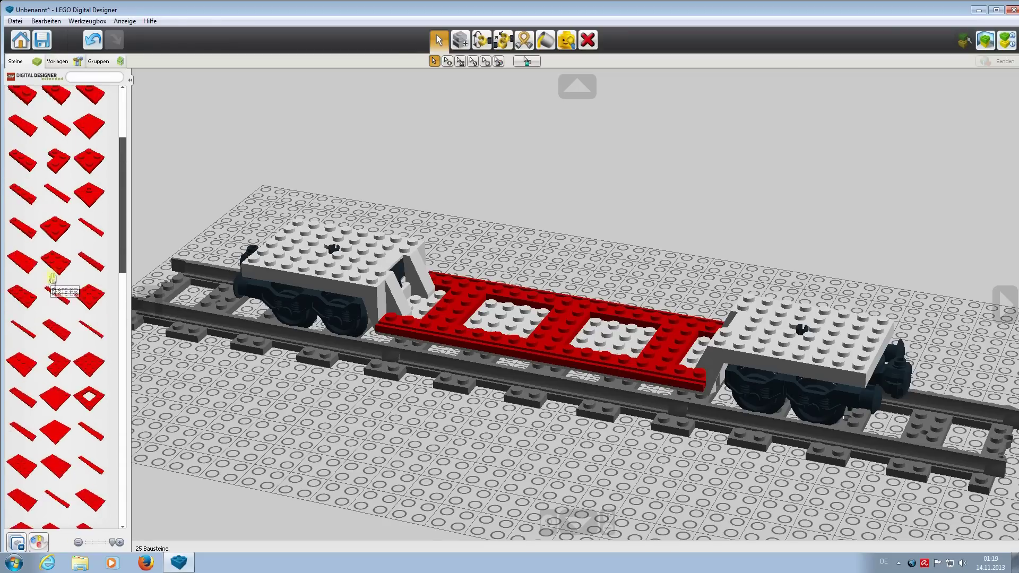
click(64, 177)
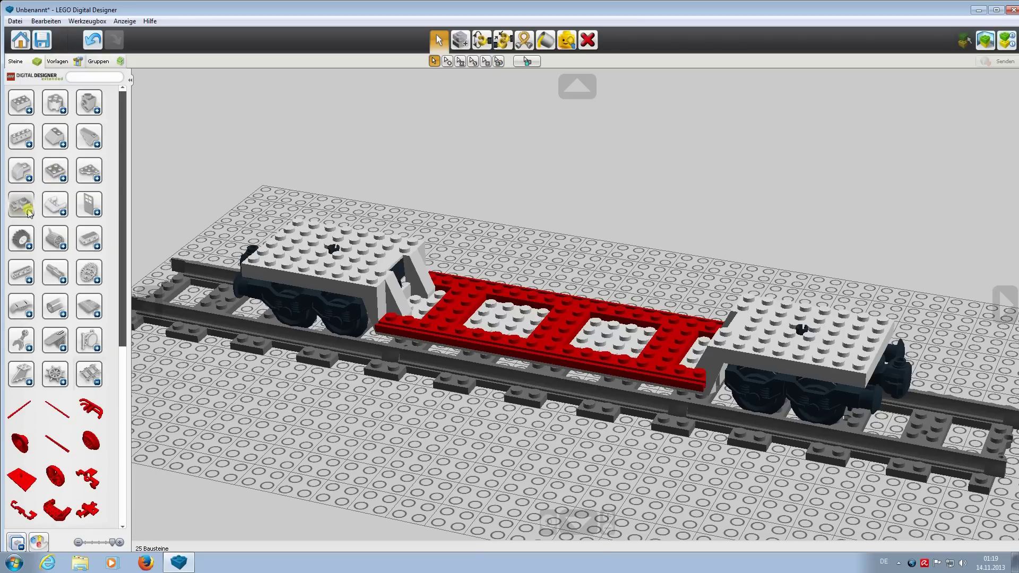
Step: Place a red 2x2 angle plate on the near edge row beside the first cross plate, with its upright side facing outward
click(24, 217)
scroll(41, 296, down, 5)
scroll(40, 307, down, 5)
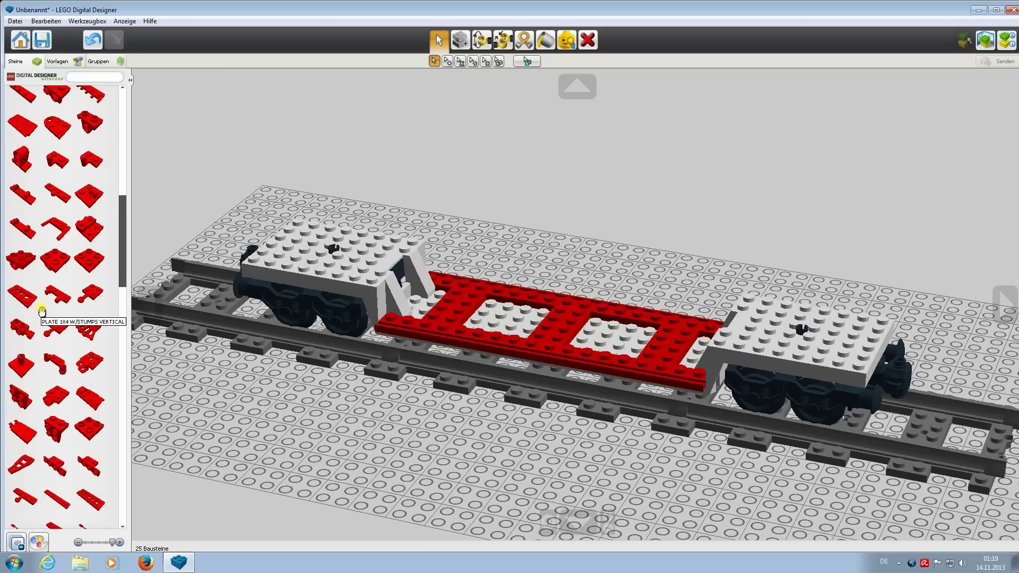
scroll(63, 370, down, 3)
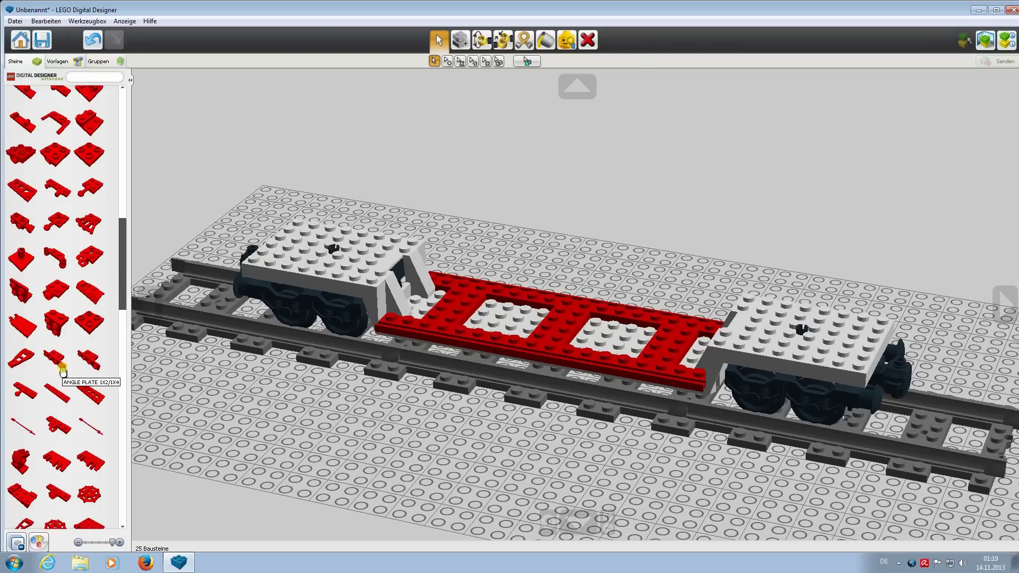
scroll(63, 371, down, 4)
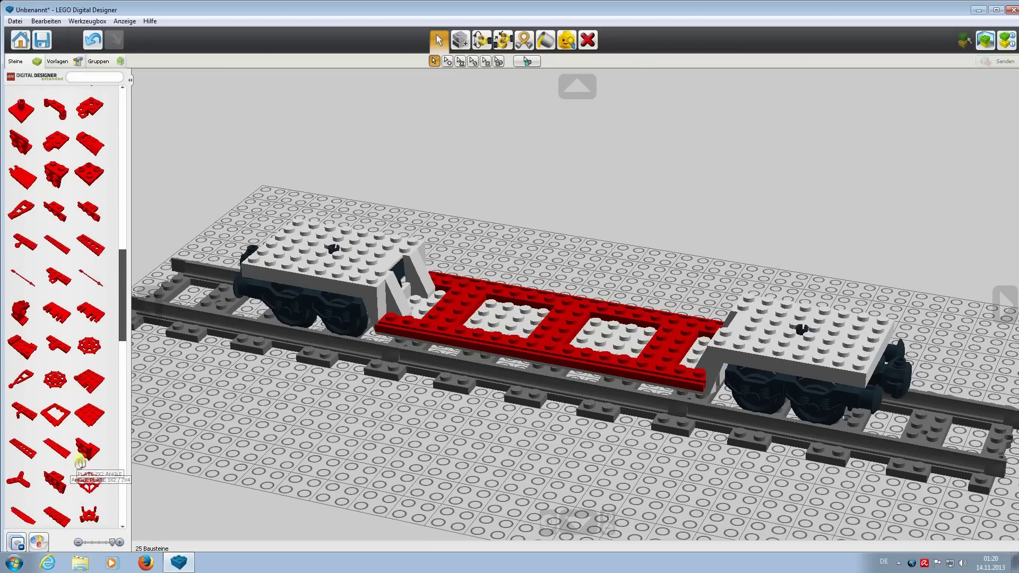
click(80, 461)
click(425, 465)
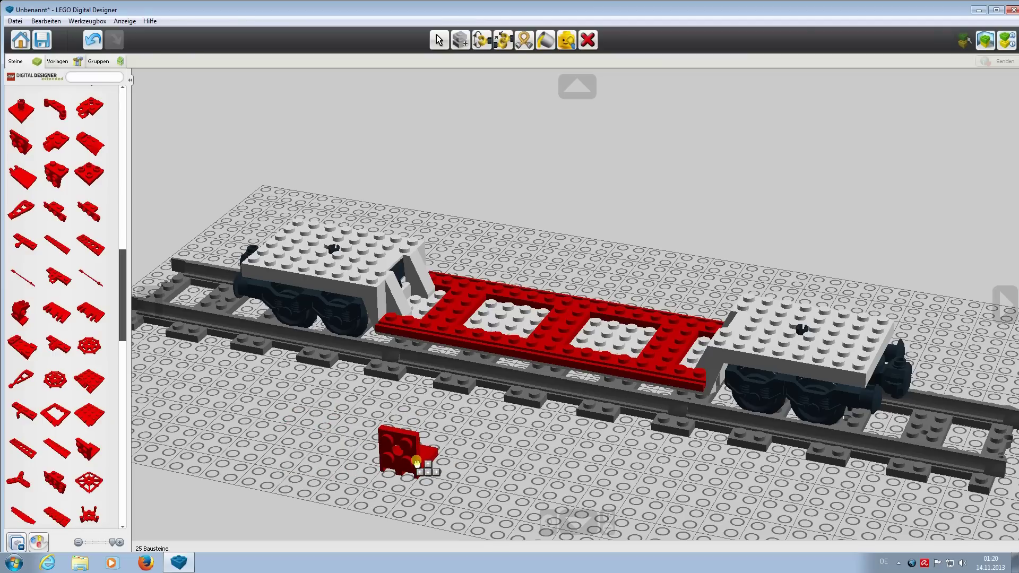
drag(416, 458, 433, 268)
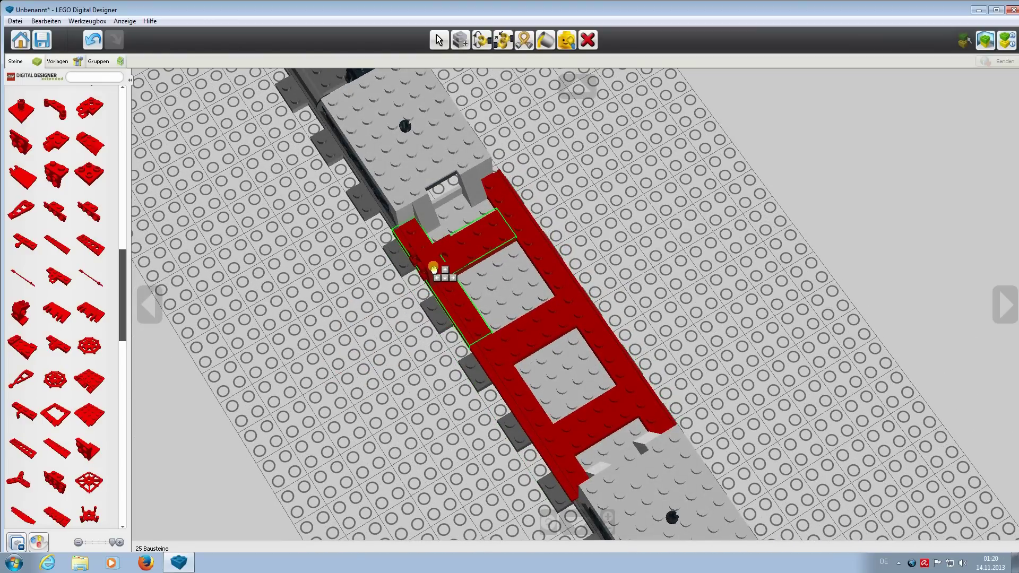
click(434, 268)
Step: Clone the angle plate onto the same edge row beside the middle and last cross plates
click(460, 41)
click(436, 260)
click(495, 354)
click(498, 344)
click(557, 441)
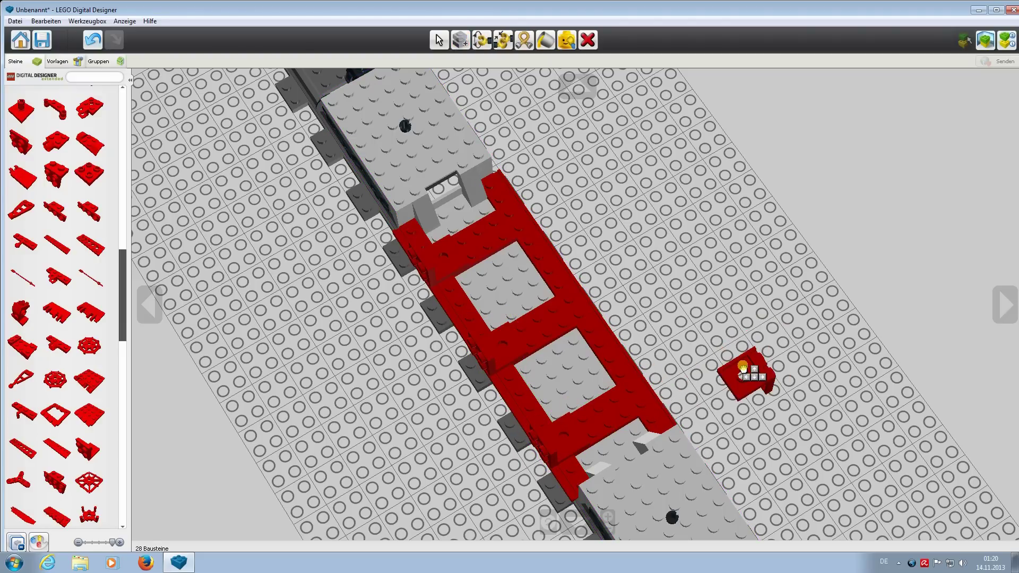
Step: Rotate a clone of the angle plate to face the opposite way and place three copies on the other edge, one at each cross plate
key(Left)
key(Left)
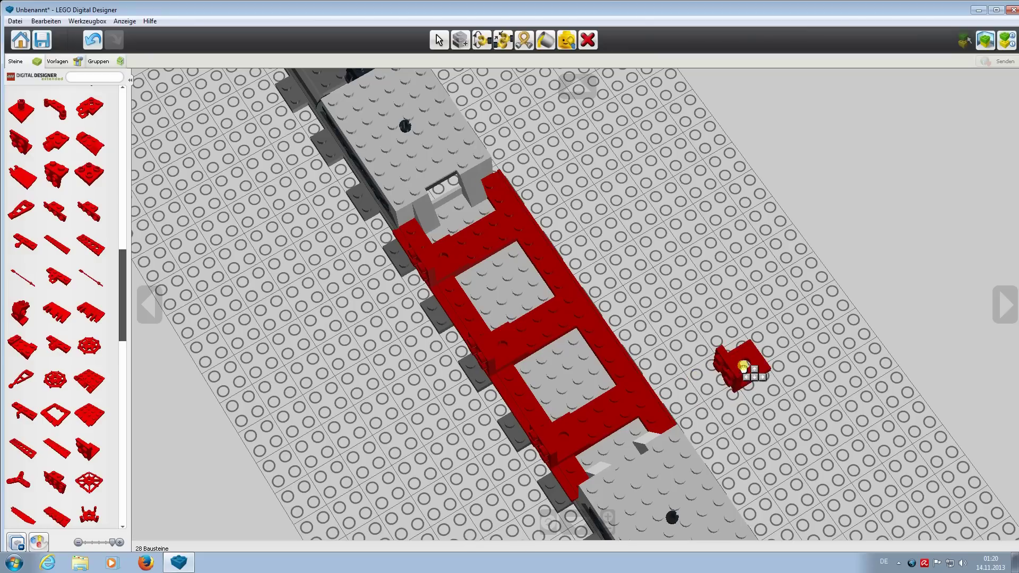
key(Left)
key(Left)
key(Left)
key(Left)
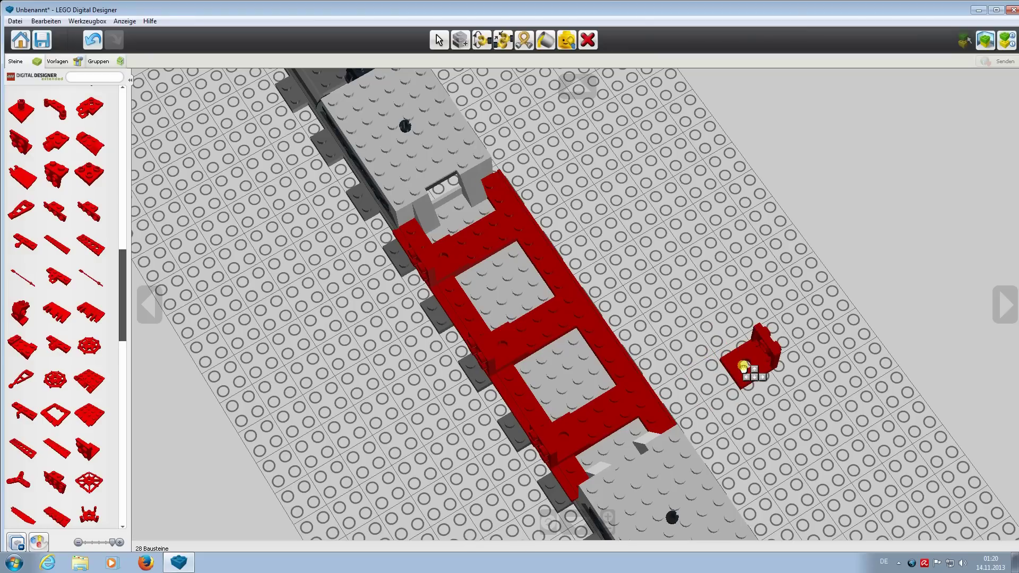
click(634, 374)
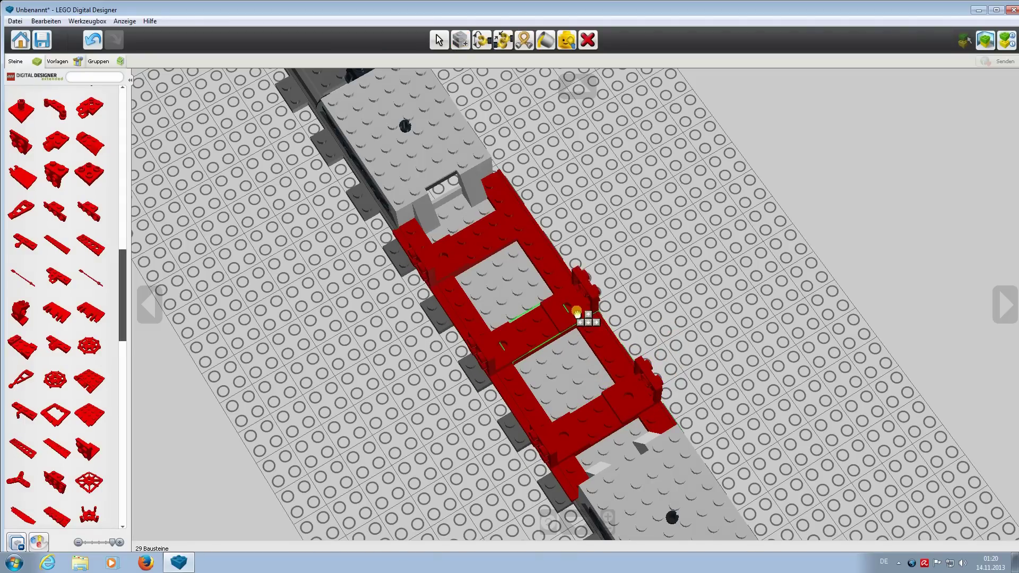
click(577, 293)
click(496, 213)
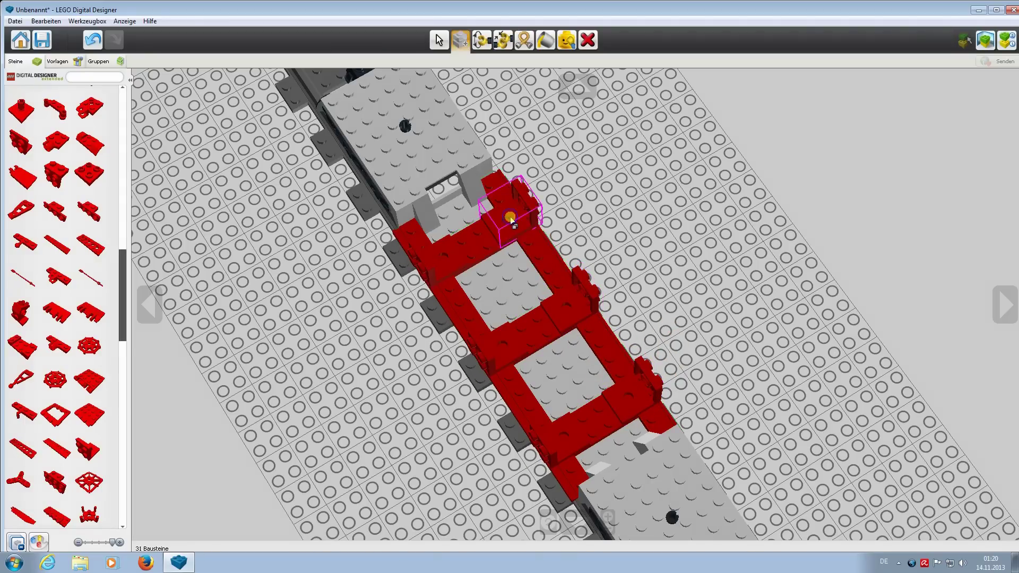
Step: Place a one-stud-wide red plate between two angle plates on the near edge and clone it into the other three gaps along both edges
scroll(753, 400, down, 3)
right_drag(753, 400, 495, 468)
scroll(795, 346, down, 3)
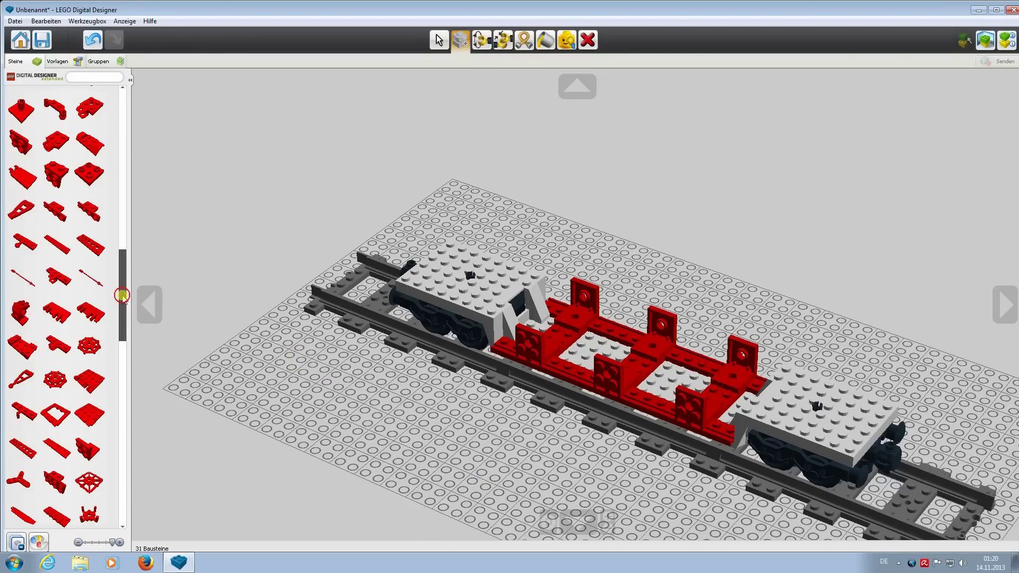
drag(123, 296, 133, 143)
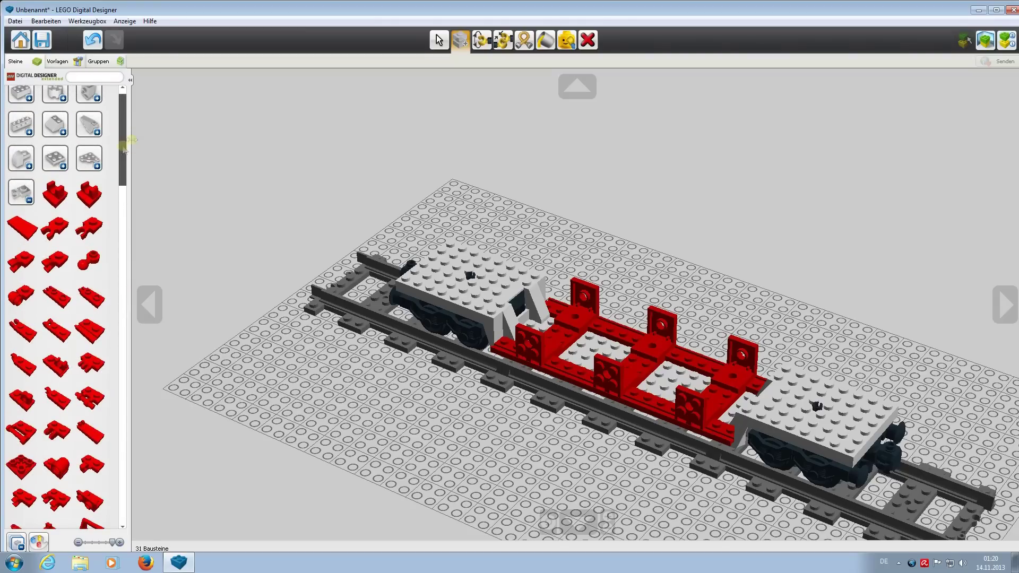
click(56, 159)
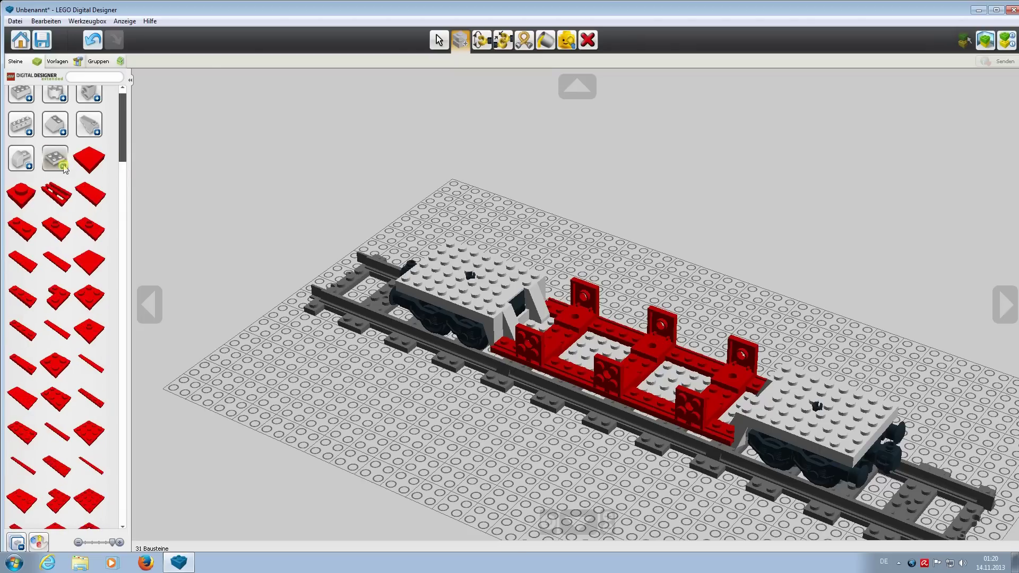
click(58, 263)
click(573, 373)
click(573, 373)
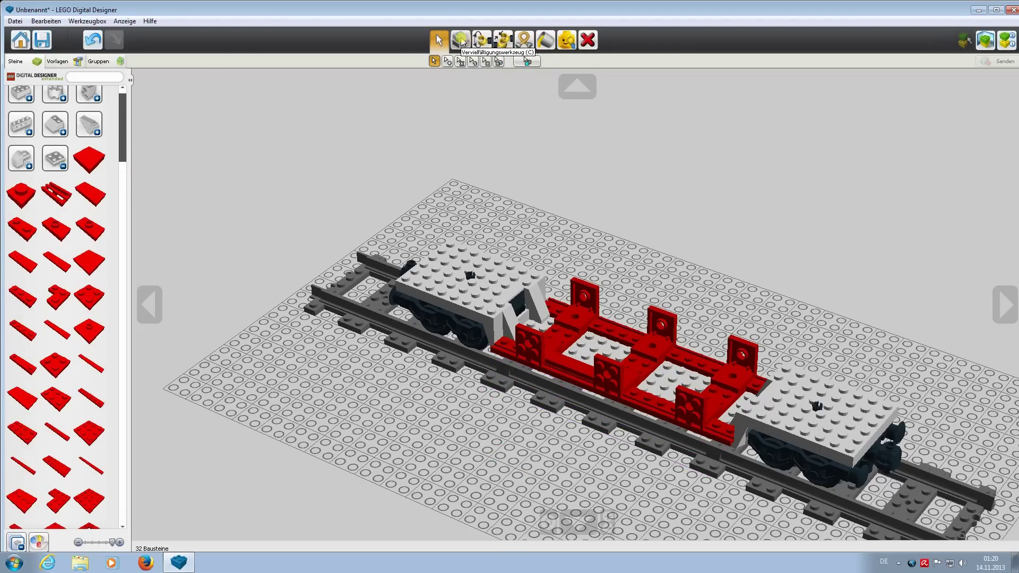
click(670, 422)
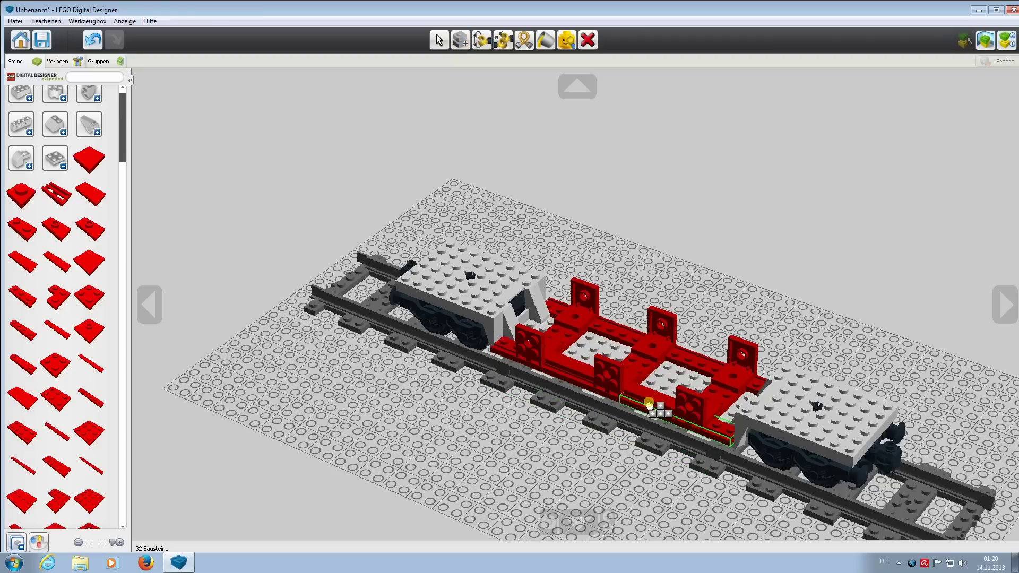
click(691, 362)
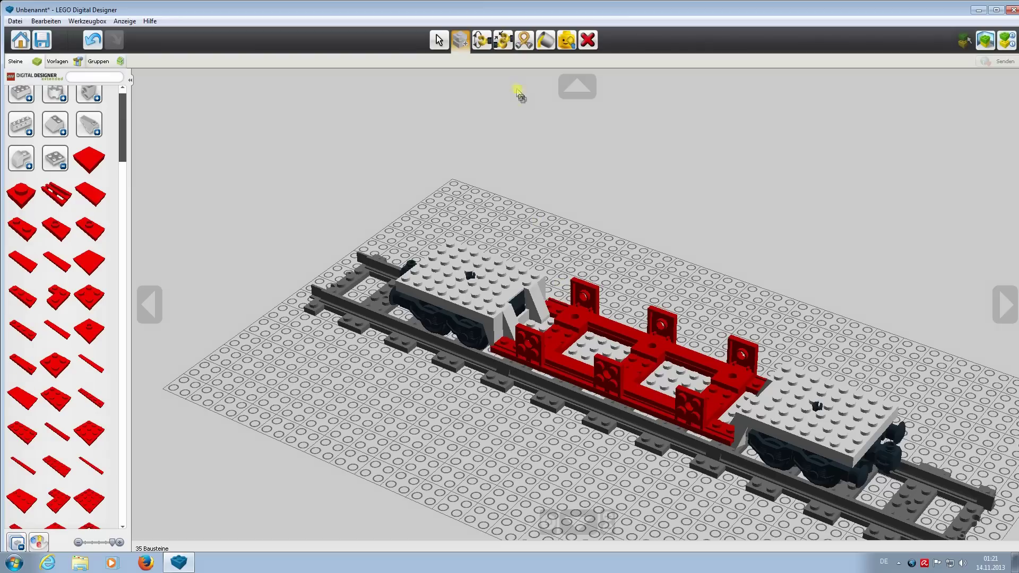
Step: Place a red 1x1 flat tile at each of the four outer ends of the red frame's two edge rows
click(81, 189)
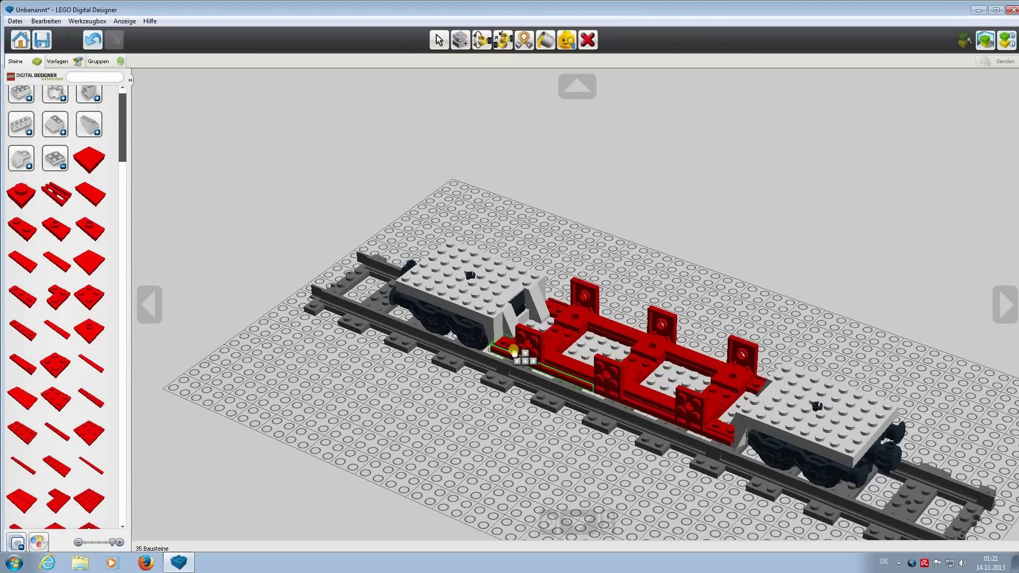
click(514, 350)
click(81, 175)
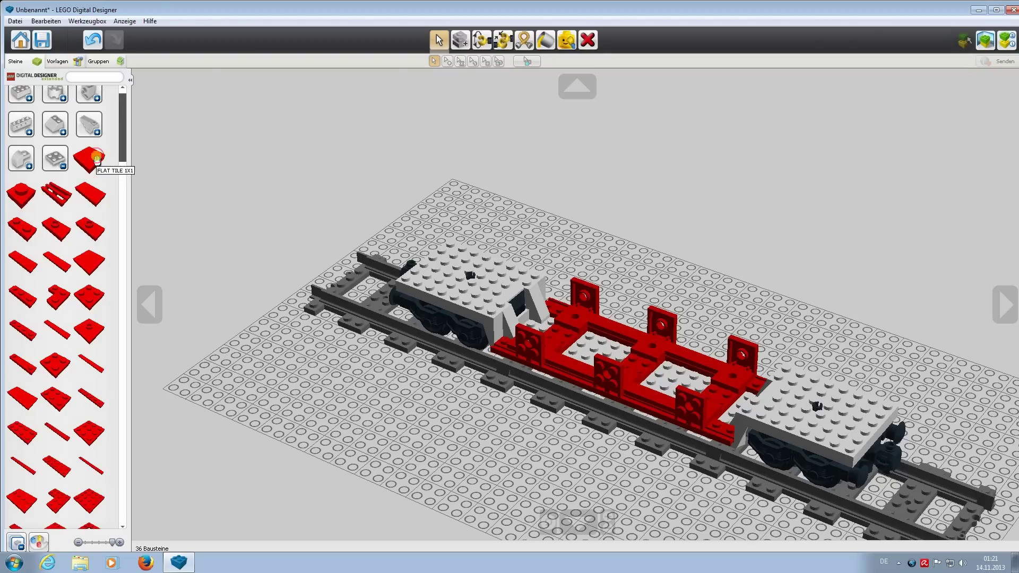
click(731, 419)
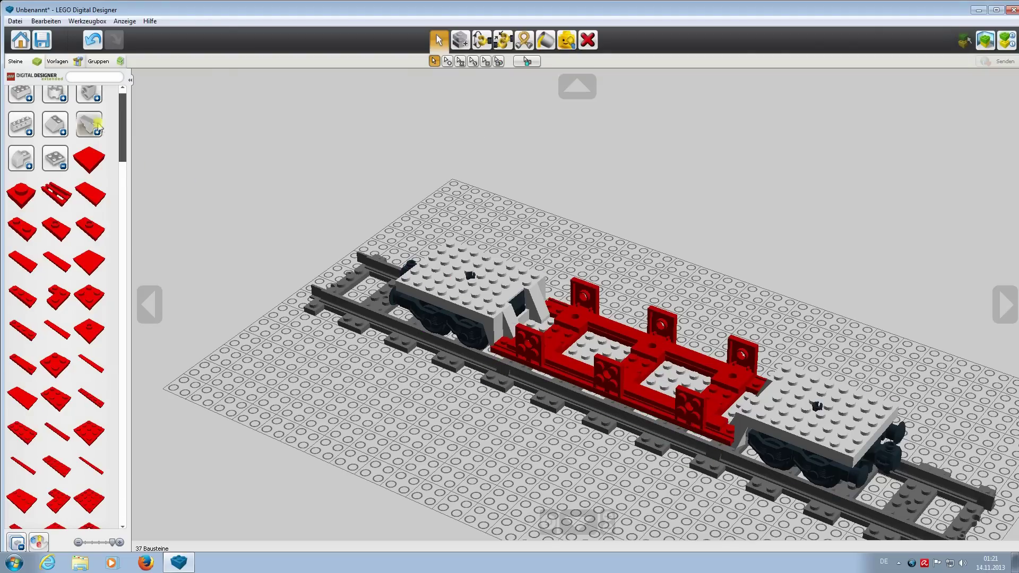
click(89, 159)
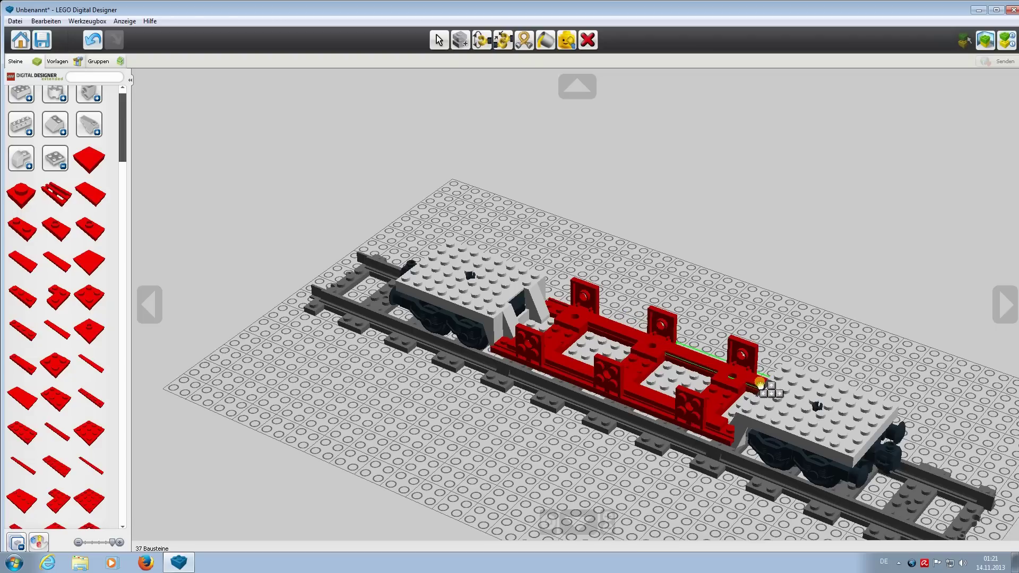
click(767, 389)
click(89, 159)
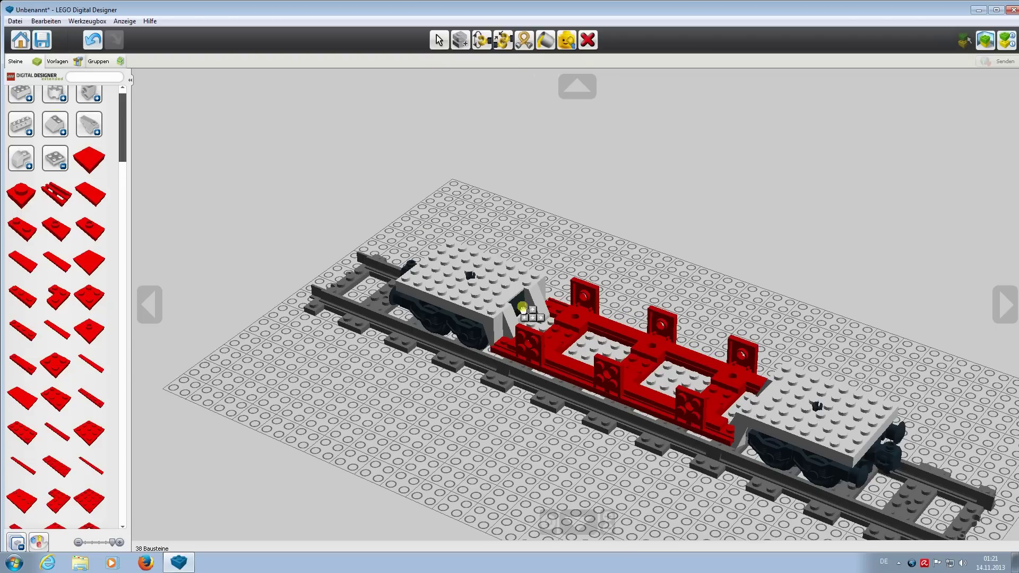
click(565, 315)
Step: Place a red 1x1 brick at each of the four outer corners of the red frame, beside the light grey end sections
right_drag(481, 421, 586, 412)
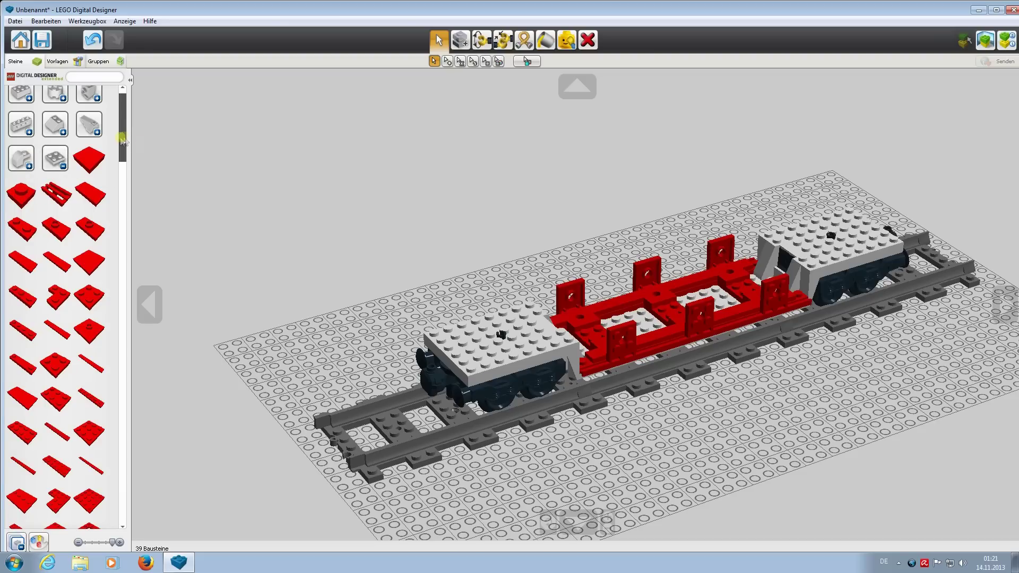
scroll(122, 139, up, 1)
click(21, 101)
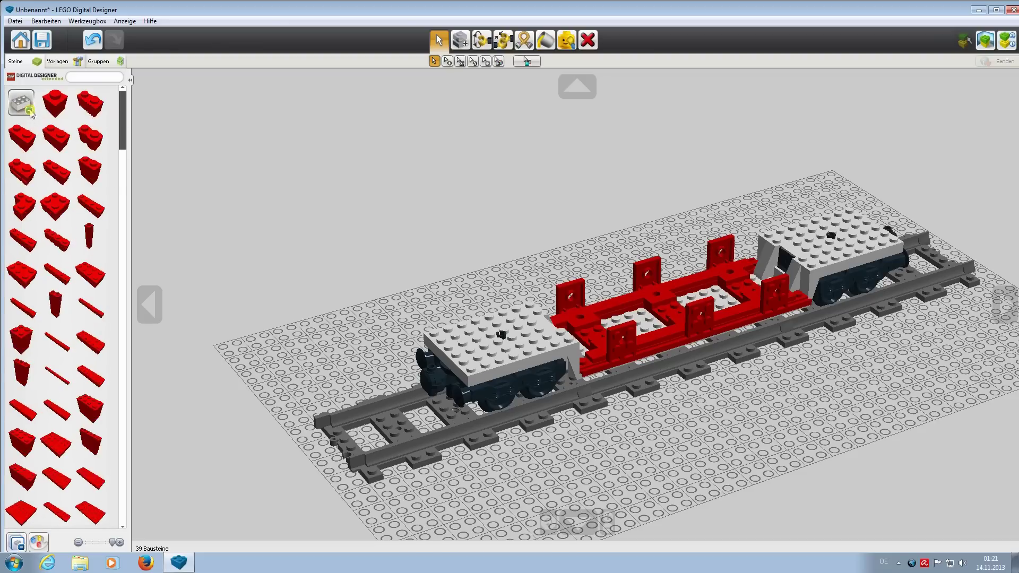
click(71, 110)
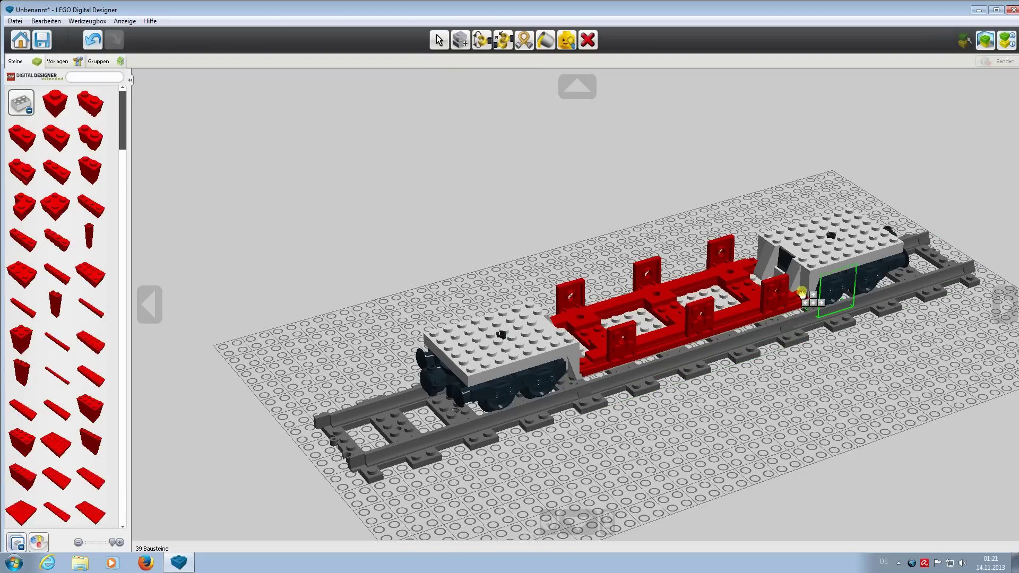
click(799, 293)
right_drag(830, 403, 344, 143)
click(42, 101)
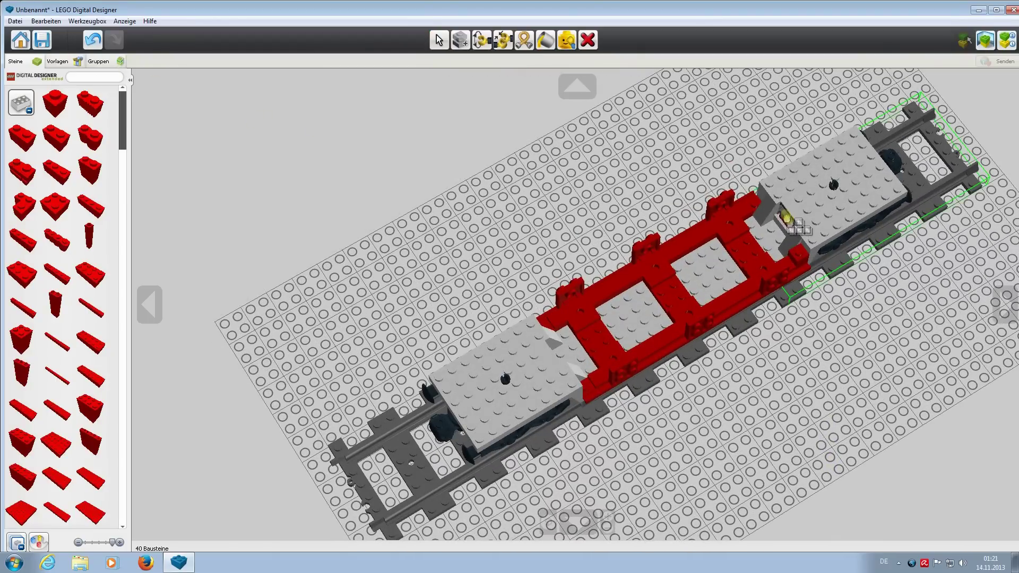
click(766, 211)
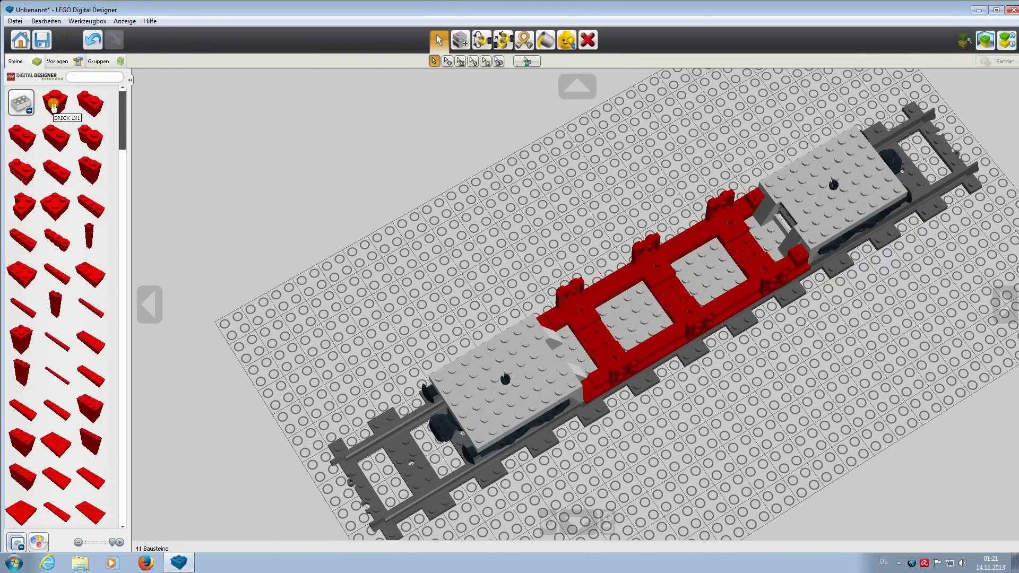
click(53, 106)
click(547, 329)
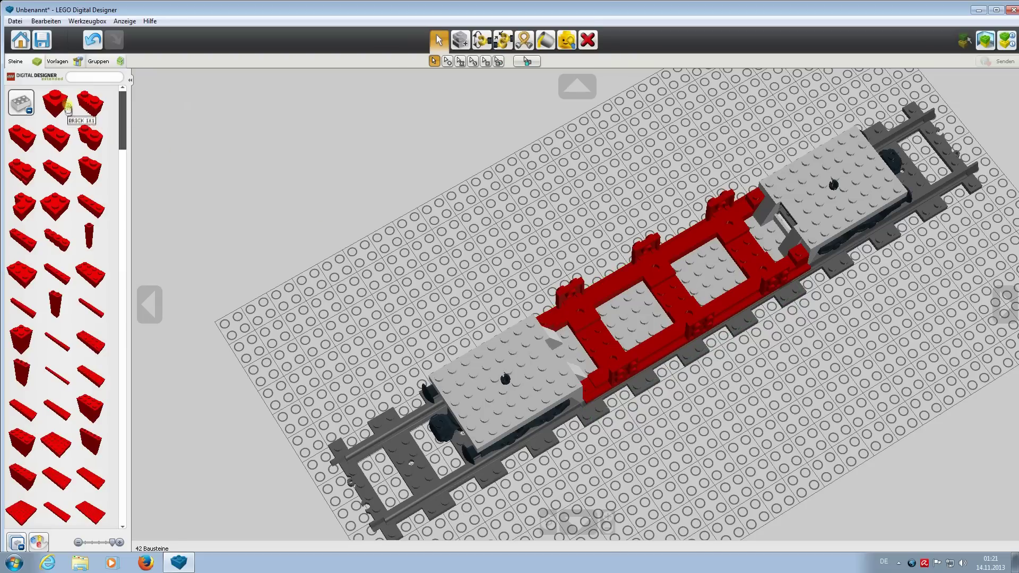
click(68, 106)
click(596, 391)
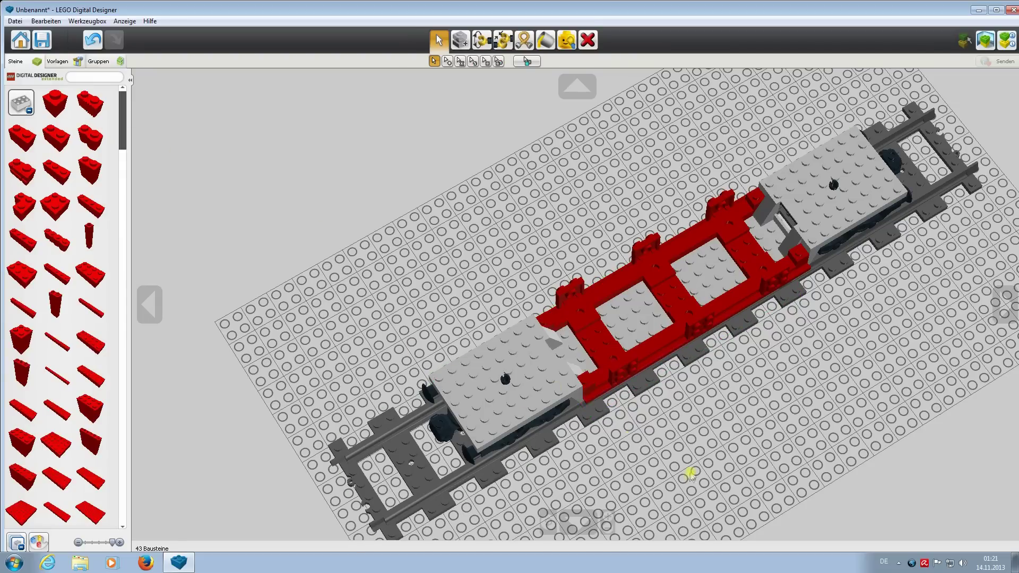
Step: Look through the red plate and wedge-shaped brick categories for a part that fits the frame's corners
right_drag(690, 474, 699, 425)
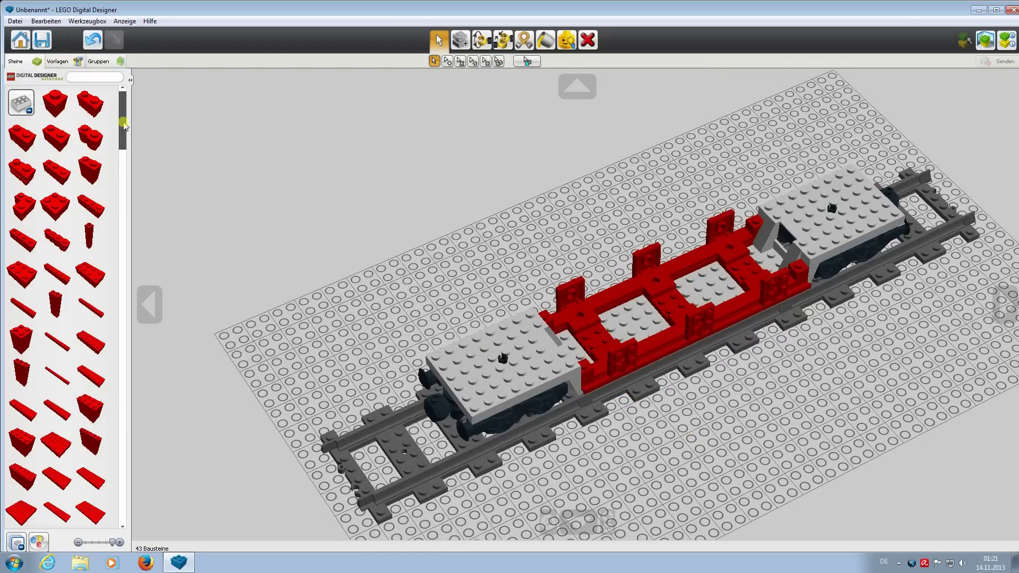
scroll(69, 213, down, 5)
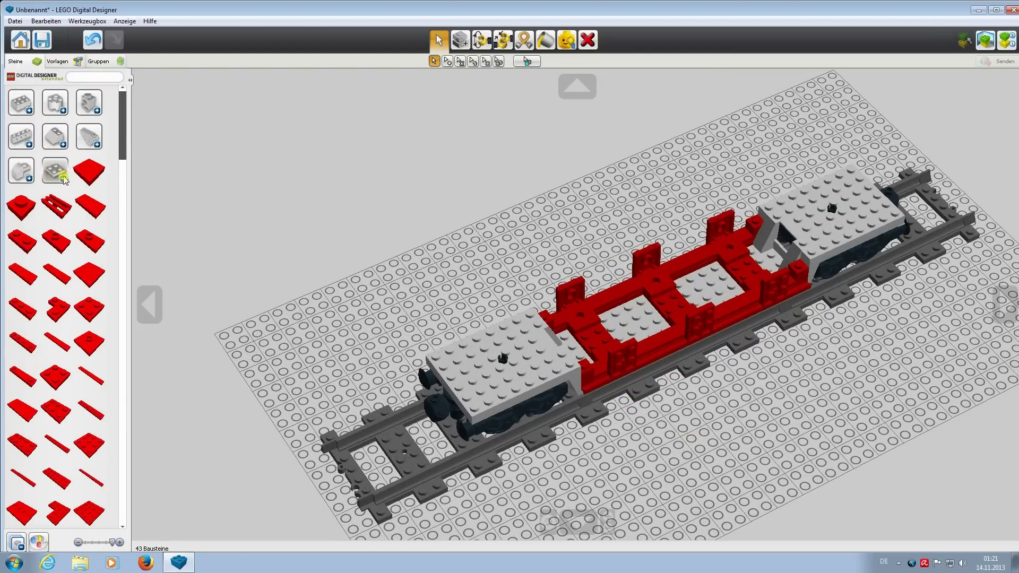
scroll(68, 276, down, 5)
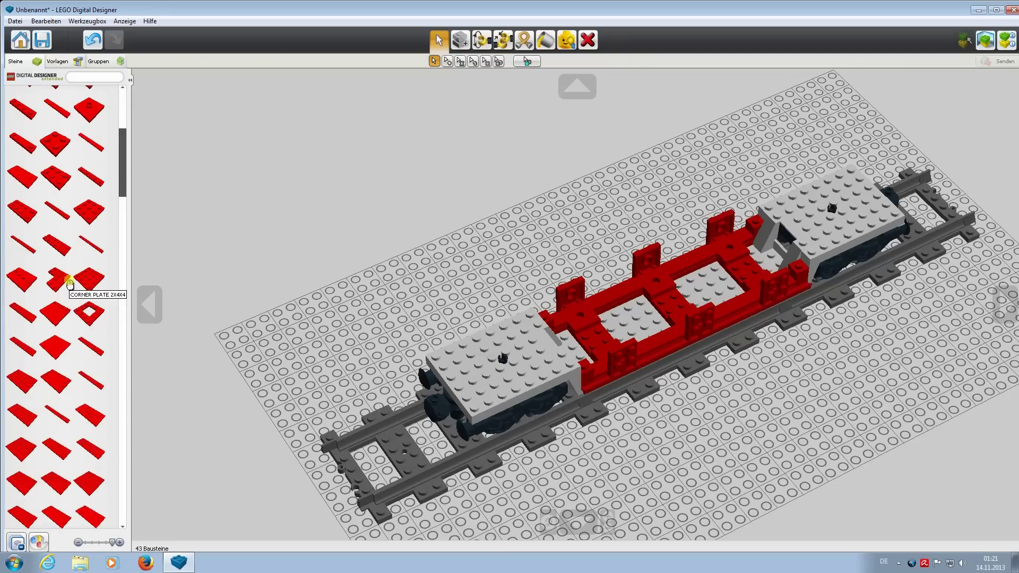
scroll(70, 281, down, 5)
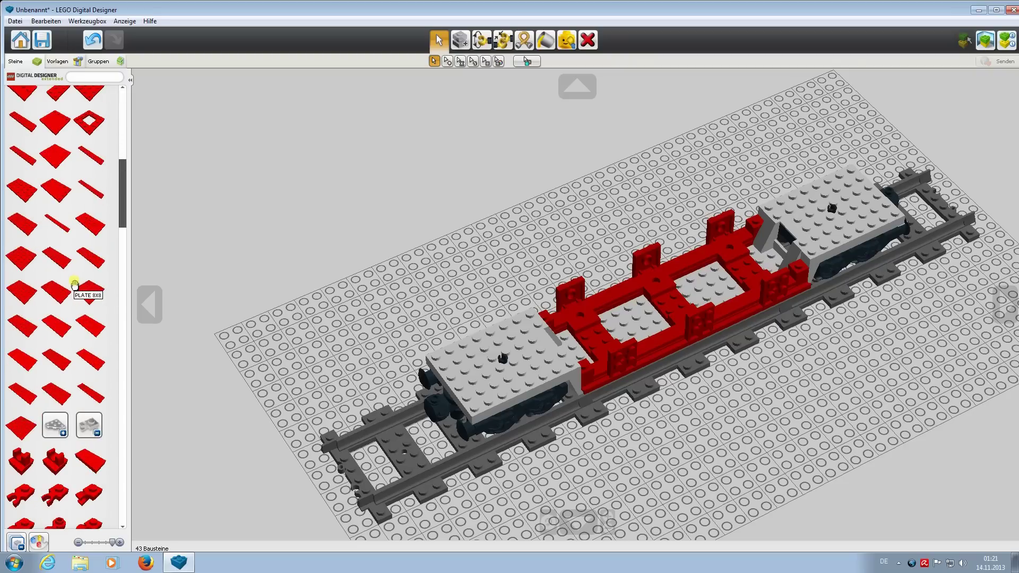
scroll(74, 285, down, 8)
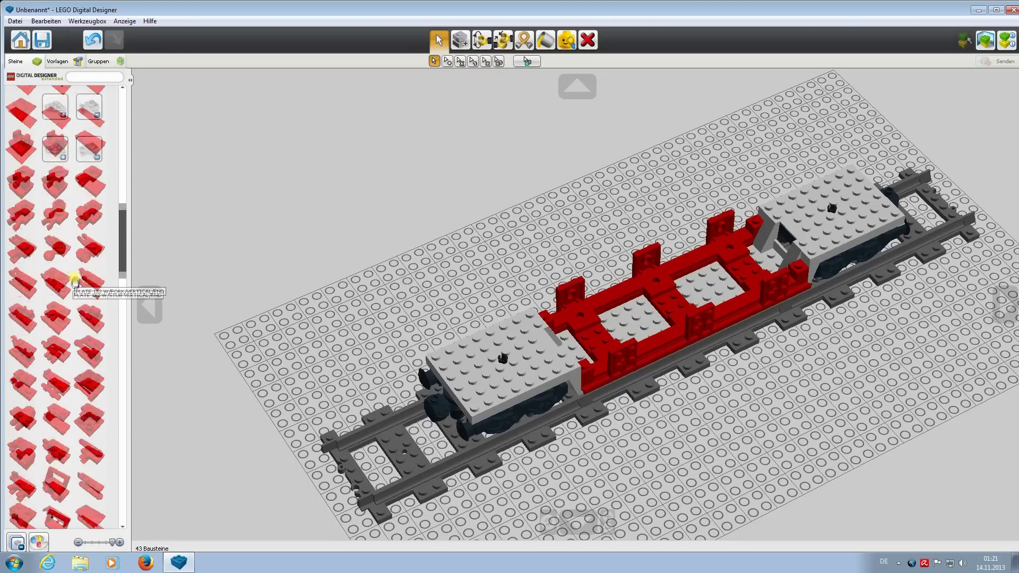
scroll(74, 281, up, 10)
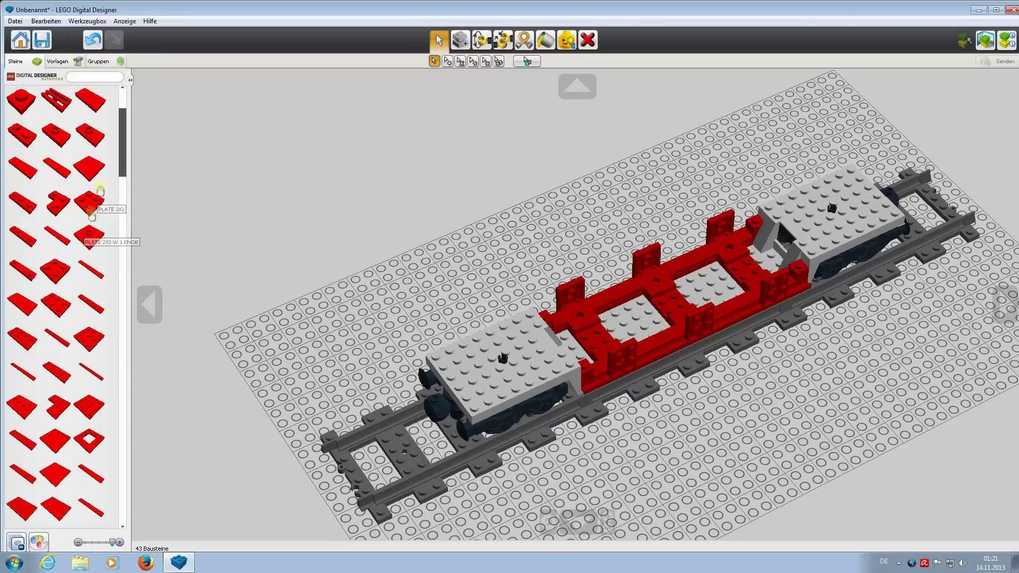
scroll(92, 213, up, 3)
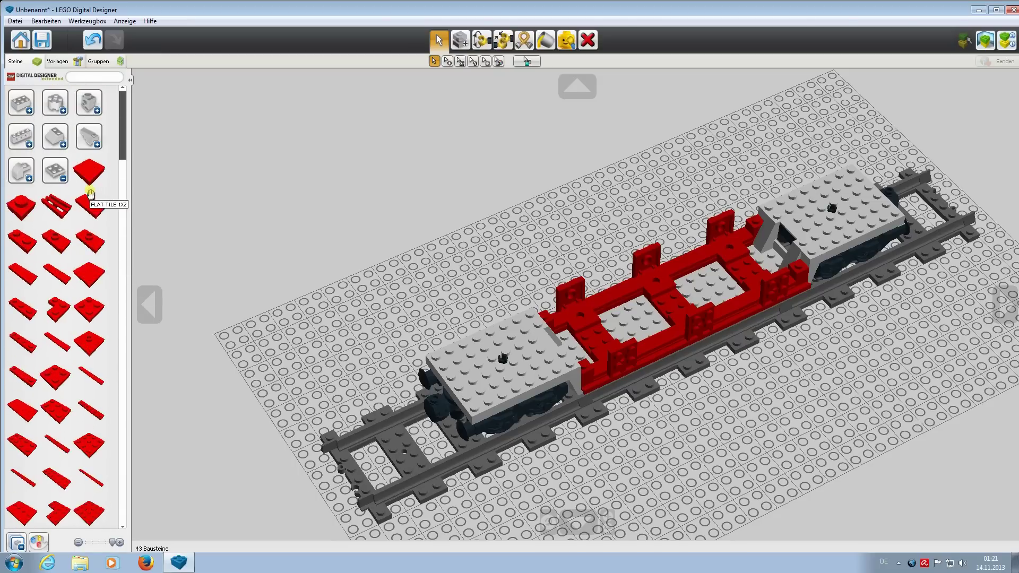
click(97, 145)
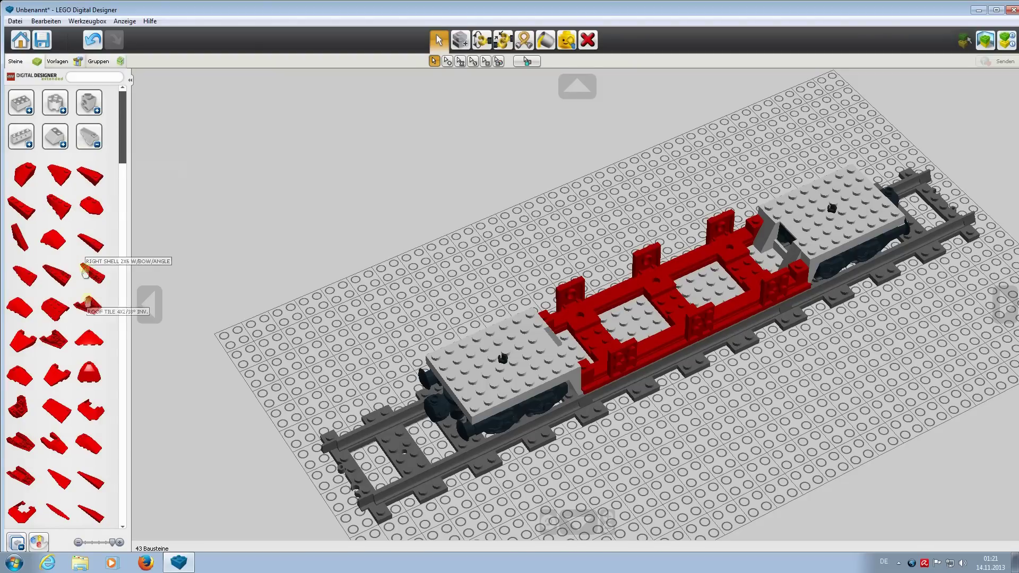
scroll(82, 297, down, 4)
scroll(79, 312, down, 4)
scroll(77, 308, down, 8)
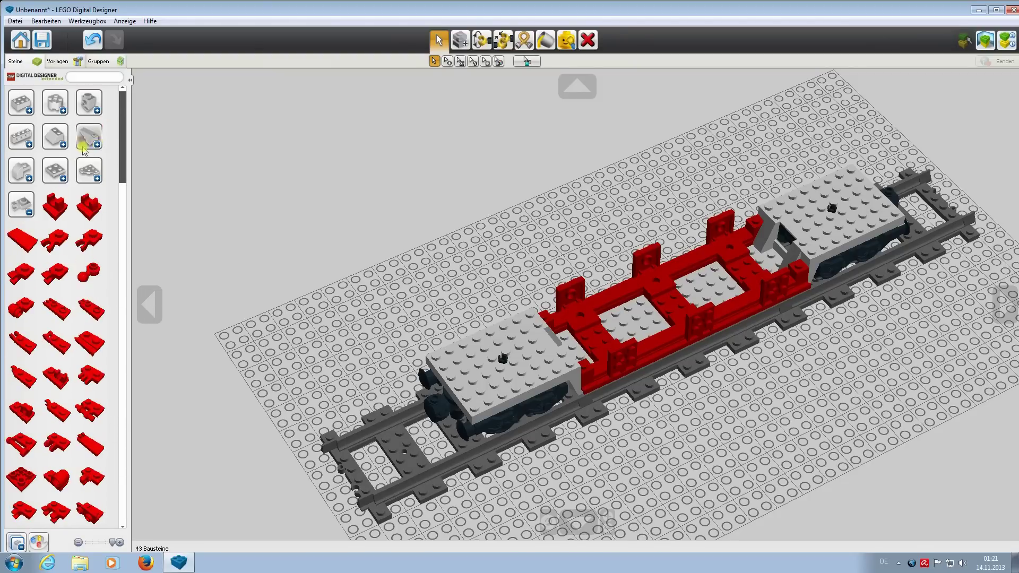
Step: Place a small red sloped brick on each of the four 1x1 corner bricks, cloning a correctly oriented one for the other end
click(55, 137)
click(90, 138)
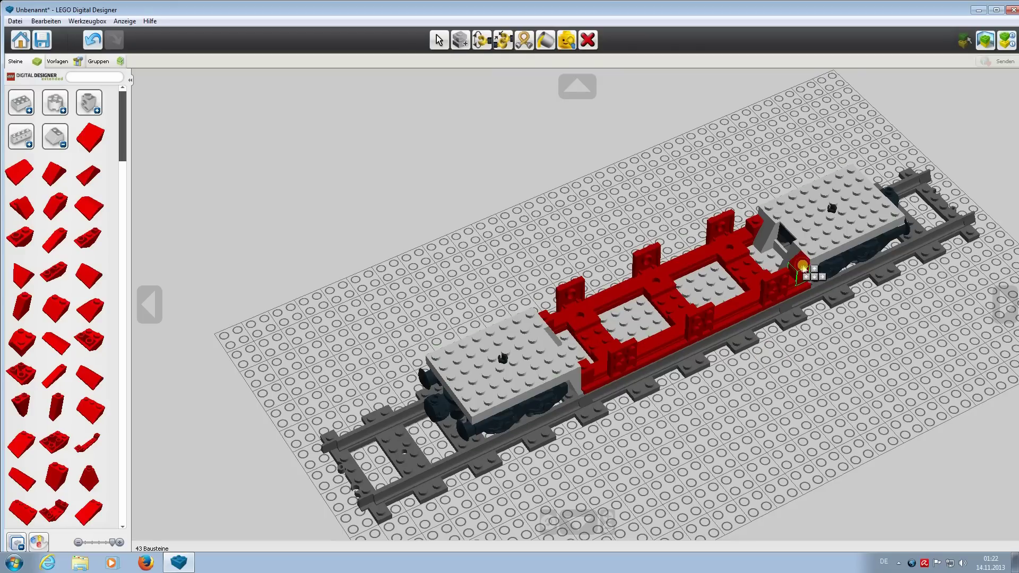
click(803, 265)
click(759, 224)
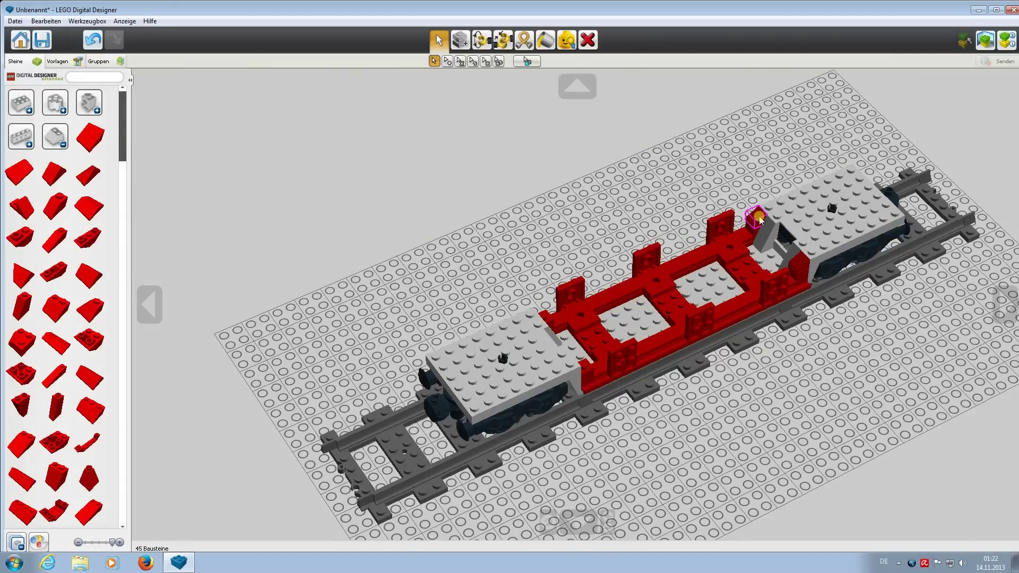
key(c)
click(759, 217)
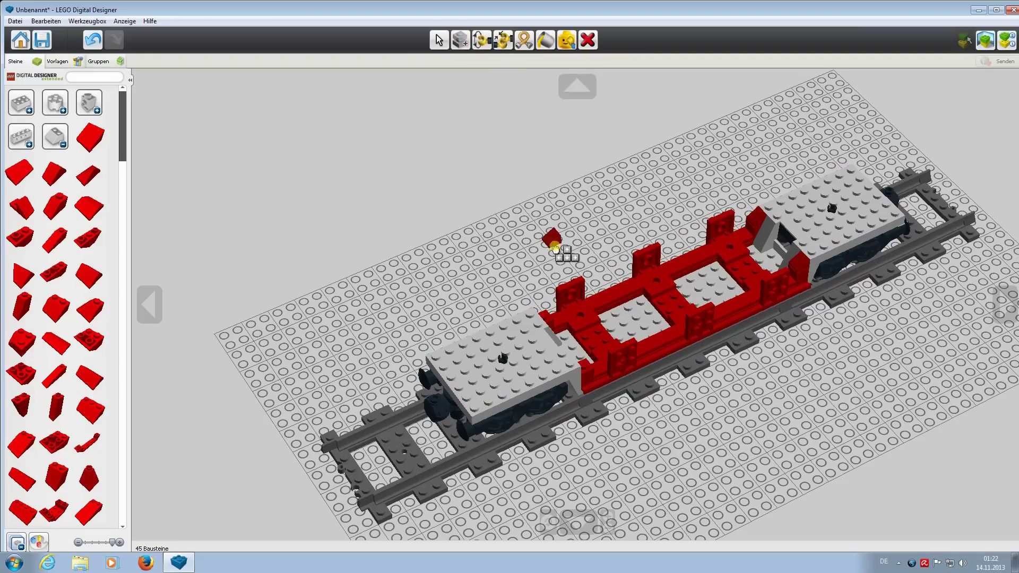
click(548, 319)
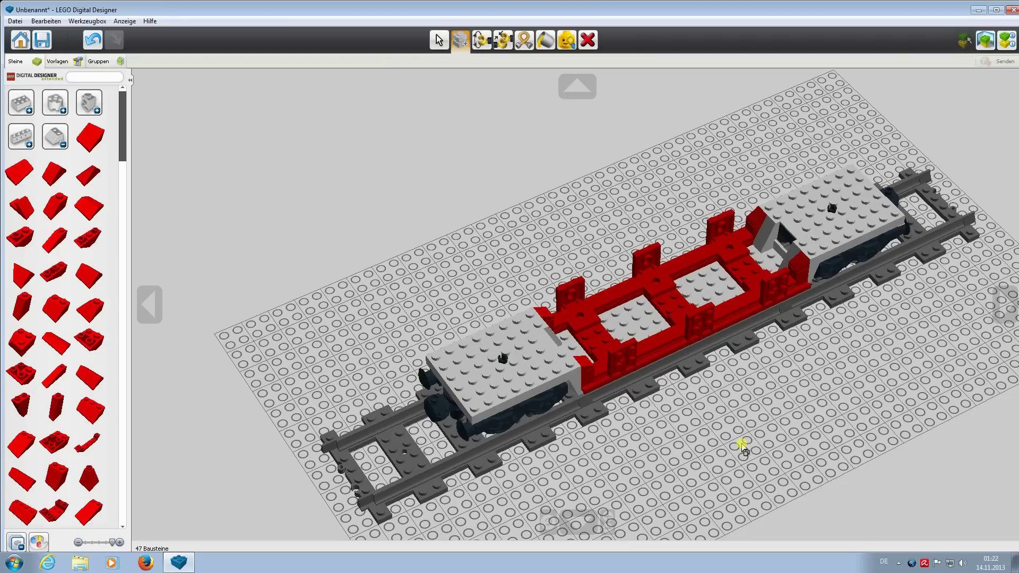
Step: Attach a long one-stud-wide red tile to the outward faces of two neighbouring angle plates on one long side
right_drag(729, 425, 844, 401)
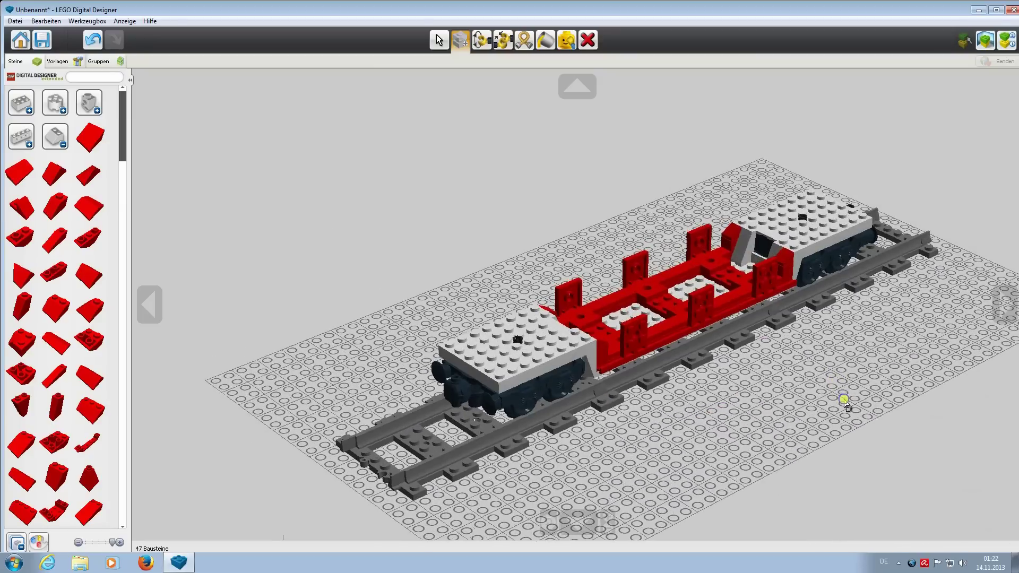
click(55, 137)
click(24, 207)
click(31, 214)
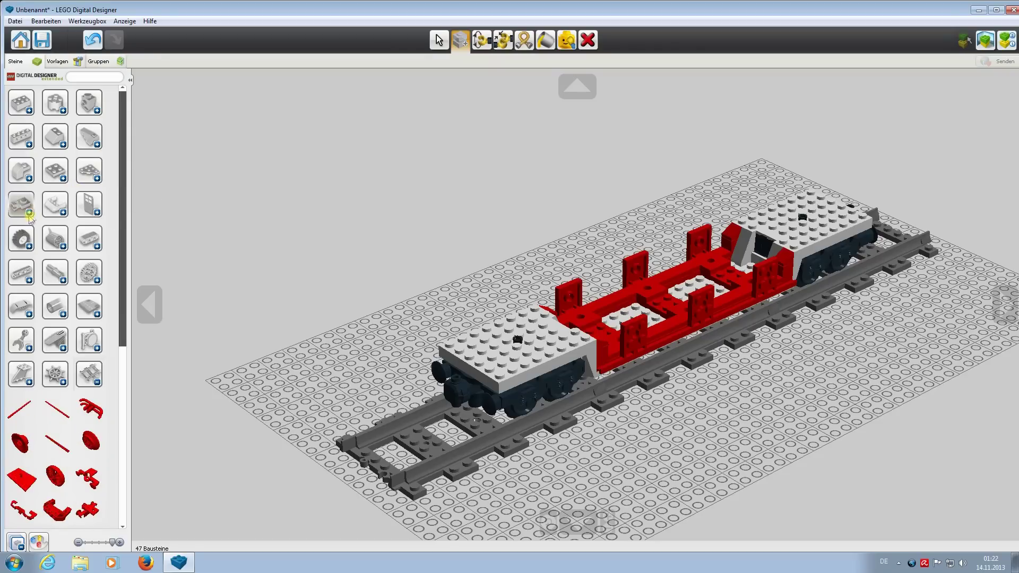
click(57, 173)
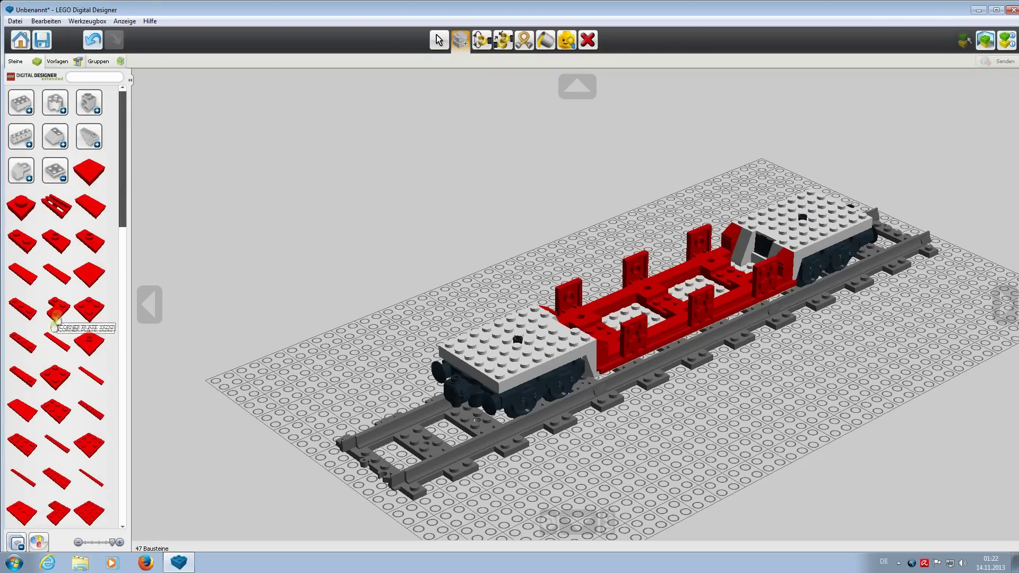
click(96, 382)
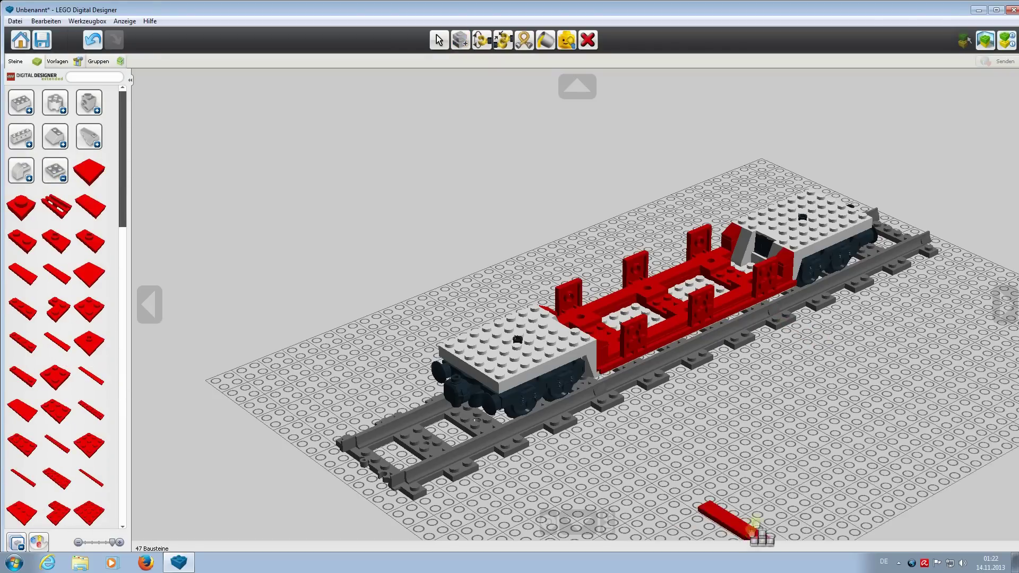
click(653, 336)
Step: Clone the long red tile to fill both rows of the angle plates' outward faces along the same side
right_drag(653, 335, 714, 441)
click(460, 40)
click(618, 339)
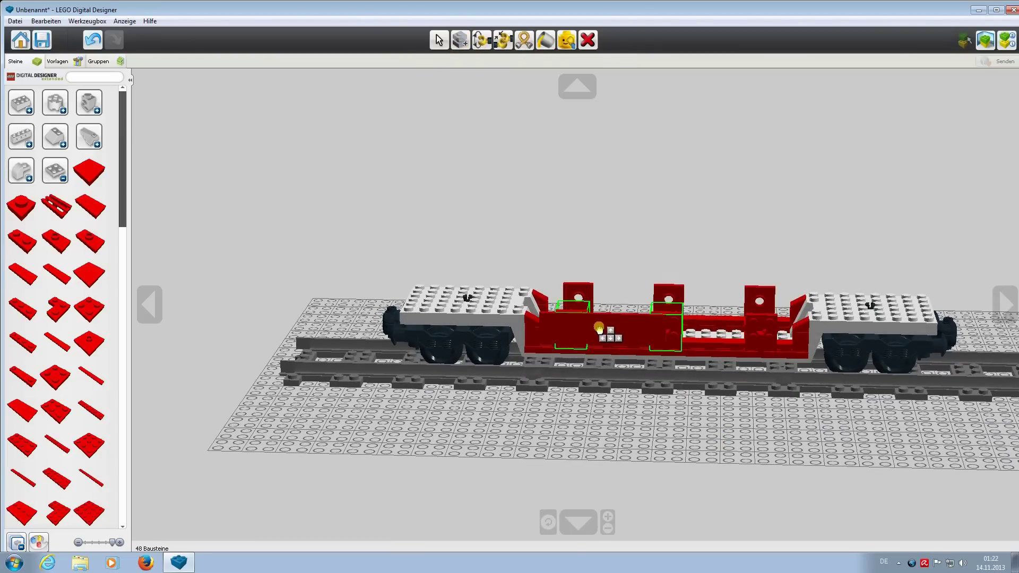
click(609, 326)
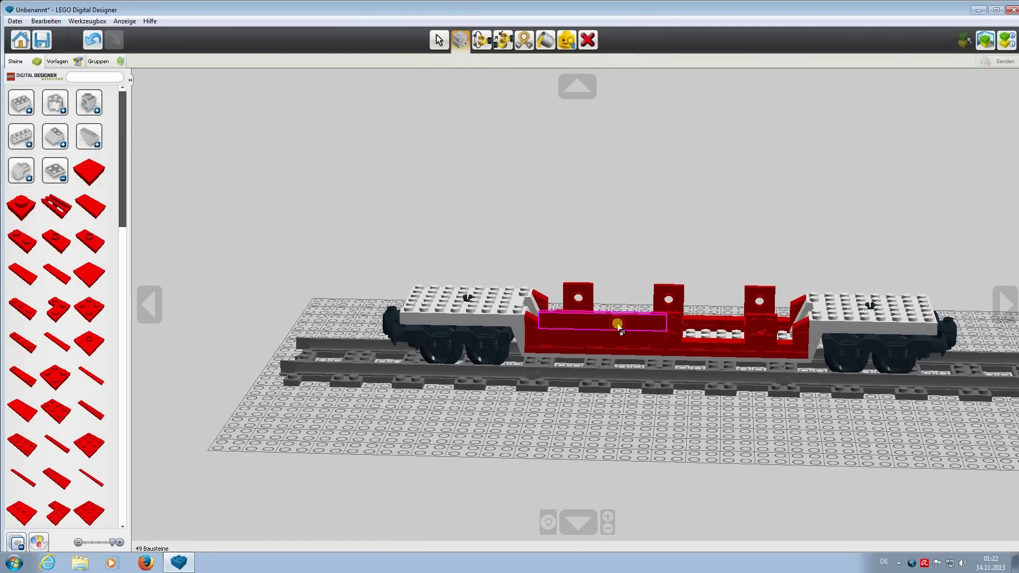
click(618, 326)
click(722, 327)
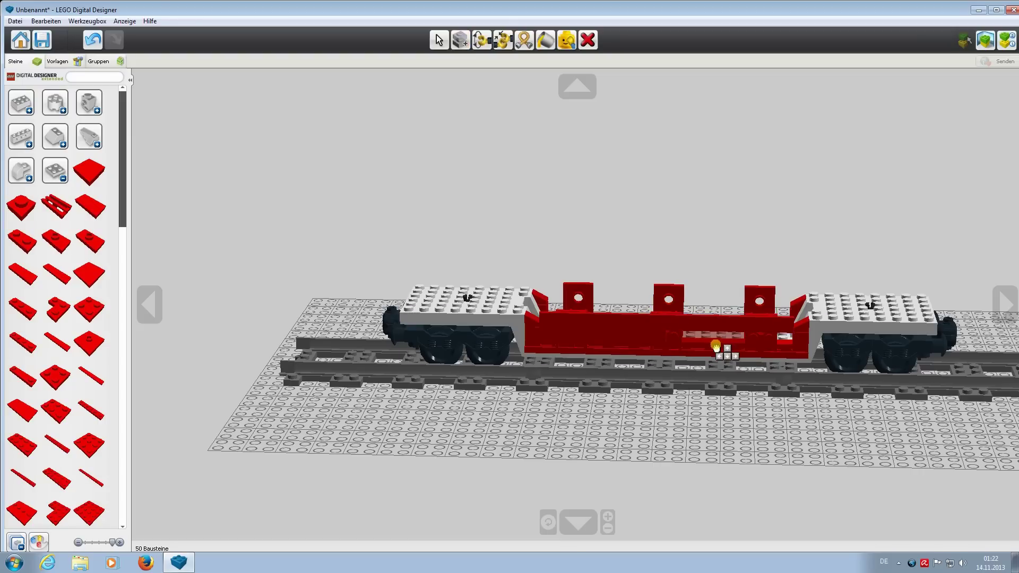
Step: Clone the long red tile to fill both rows of the angle plates' outward faces along the opposite long side
mouse_move(703, 403)
right_down()
mouse_move(658, 456)
mouse_move(662, 423)
mouse_move(518, 466)
mouse_move(908, 462)
mouse_move(798, 390)
right_up()
key(c)
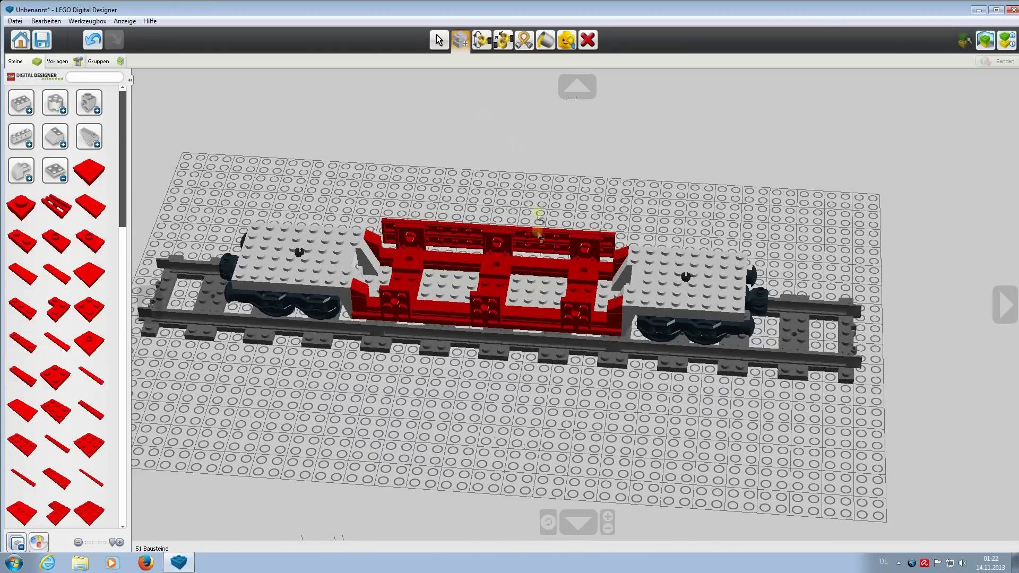
click(547, 239)
click(544, 326)
click(544, 326)
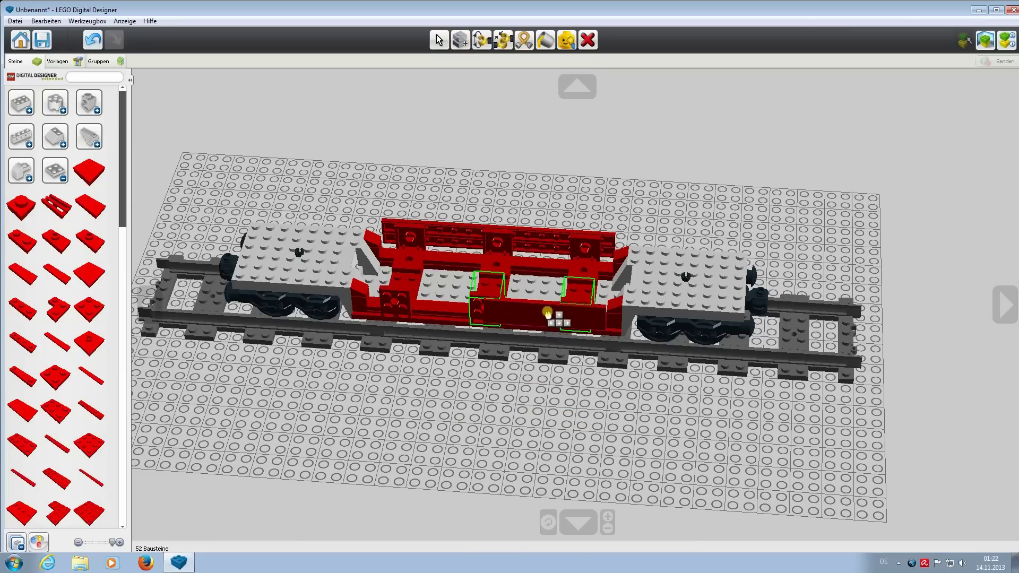
click(530, 314)
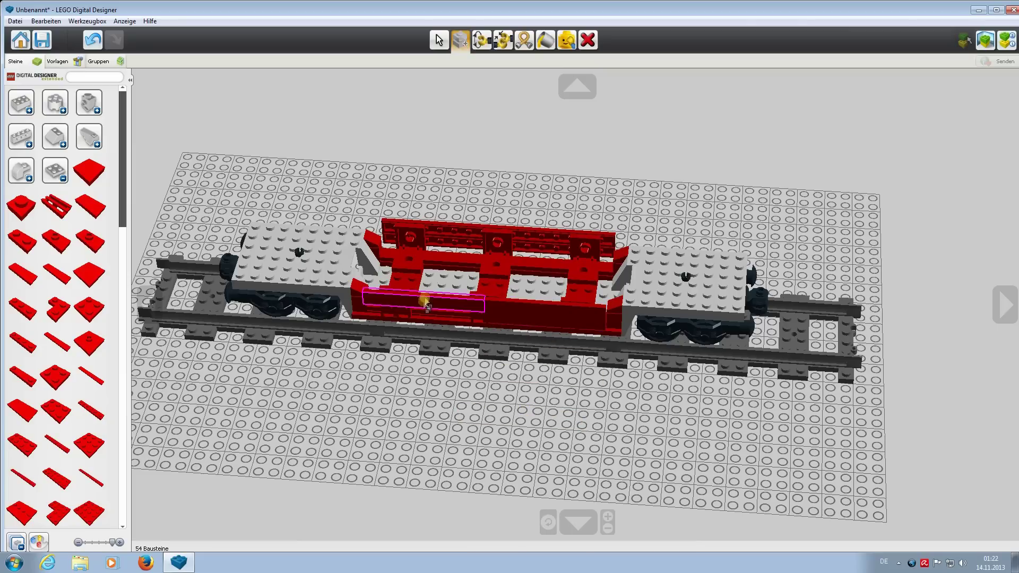
click(426, 322)
click(426, 323)
mouse_move(420, 409)
right_down()
mouse_move(414, 473)
mouse_move(489, 392)
mouse_move(362, 334)
right_up()
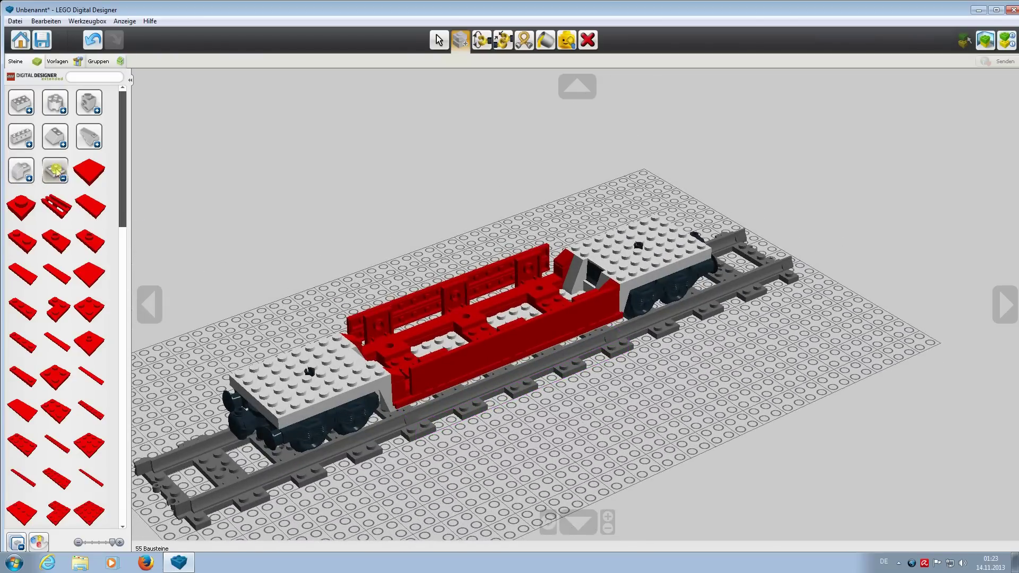
Step: Attach a small upright red plate to one end of the newly tiled side wall and clone it to the wall's other end
click(91, 310)
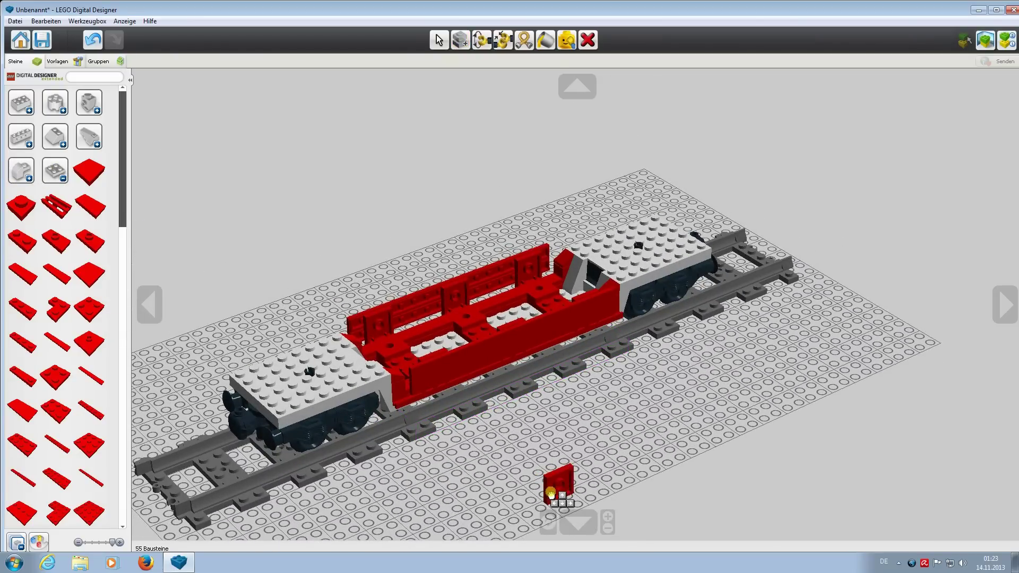
click(409, 389)
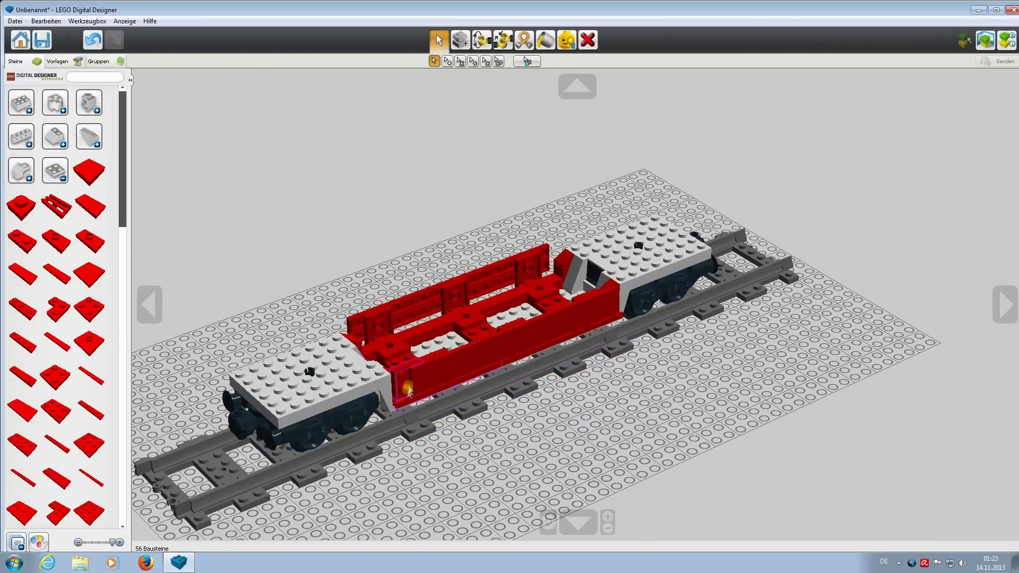
click(460, 40)
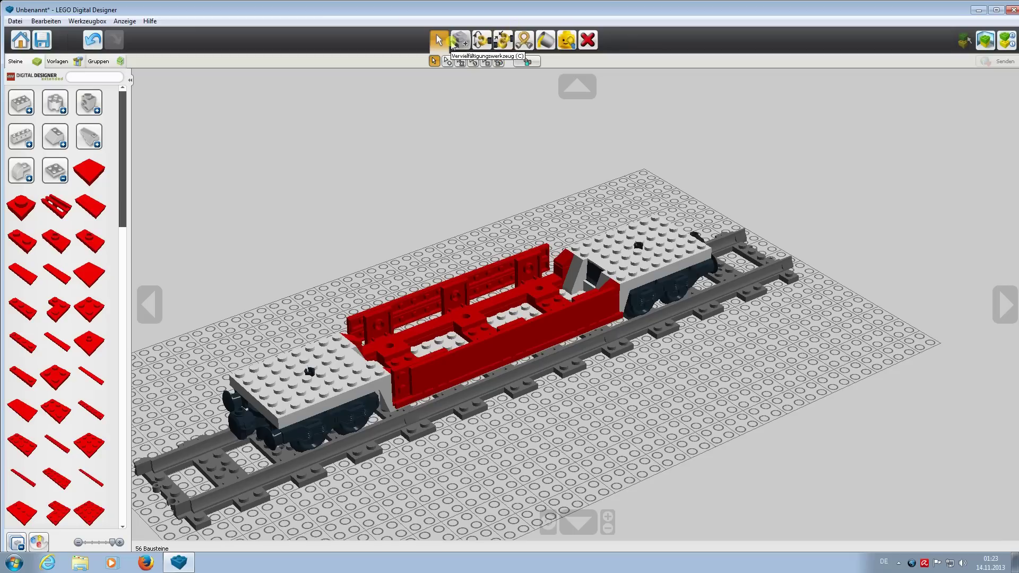
click(406, 383)
click(617, 301)
Step: Clone the small upright red plate onto both ends of the opposite side wall
right_drag(650, 372, 584, 331)
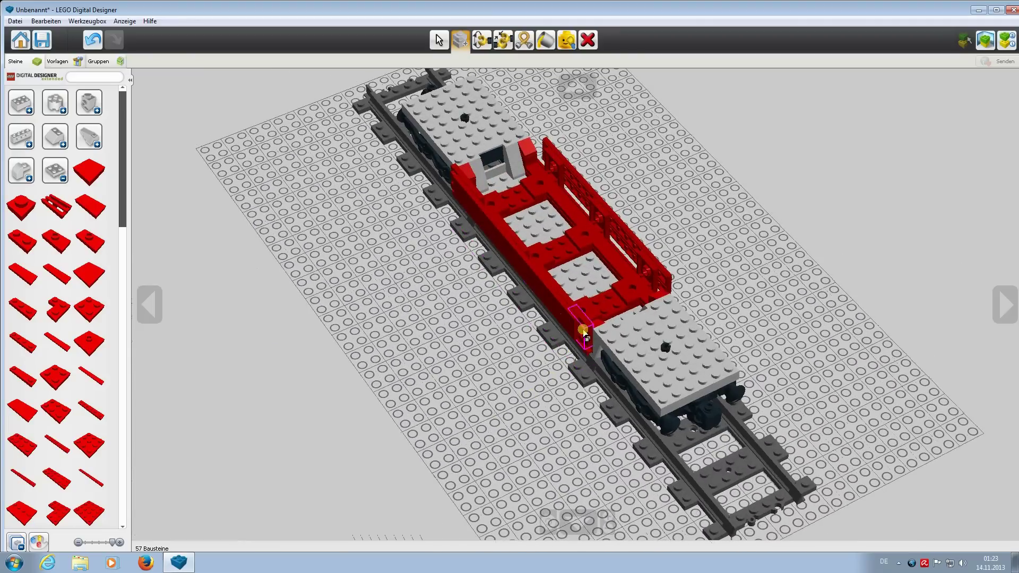
click(584, 331)
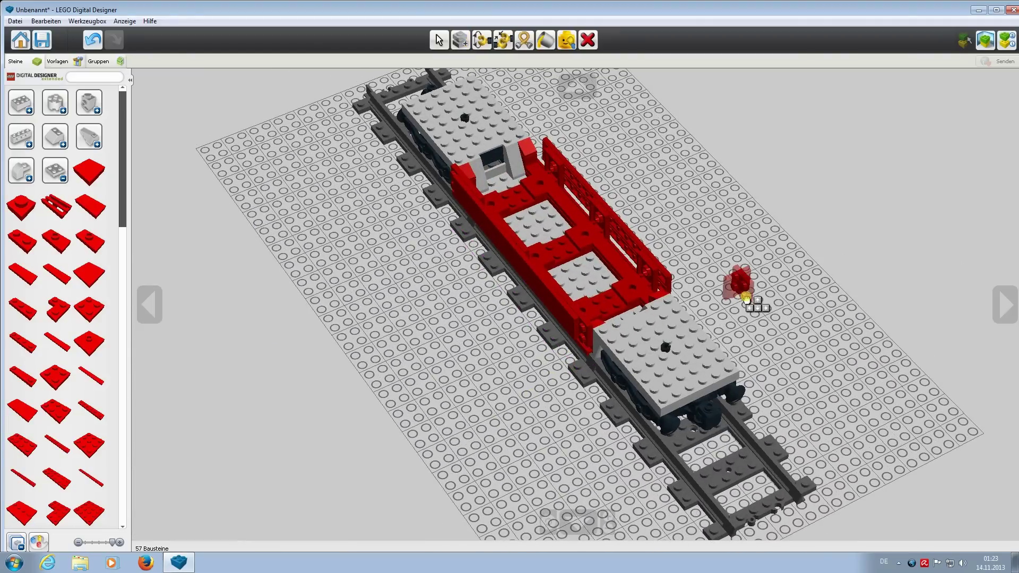
click(664, 296)
mouse_move(665, 296)
right_down()
mouse_move(764, 345)
mouse_move(516, 339)
right_up()
click(516, 339)
click(768, 405)
right_drag(641, 468, 672, 459)
Step: Cover the small end plates of one side wall with upright red 1x2 tiles, cloning the first tile for the far end
click(97, 219)
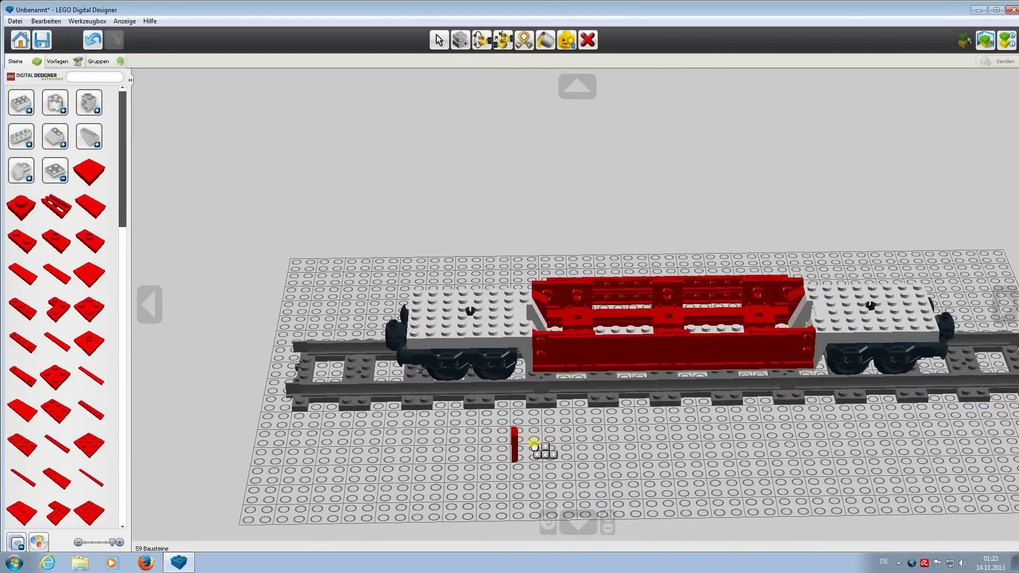
click(535, 351)
click(461, 43)
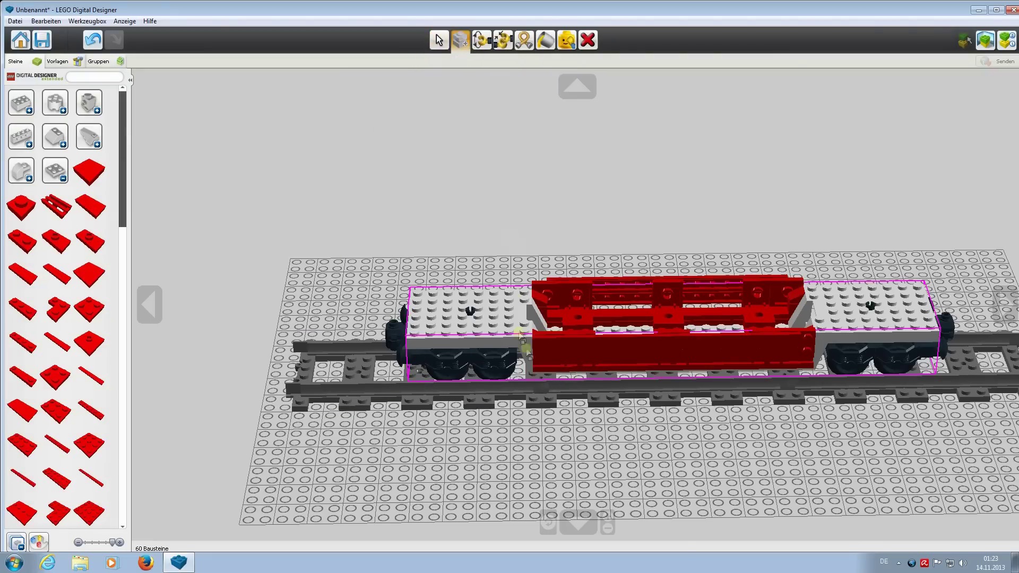
click(813, 353)
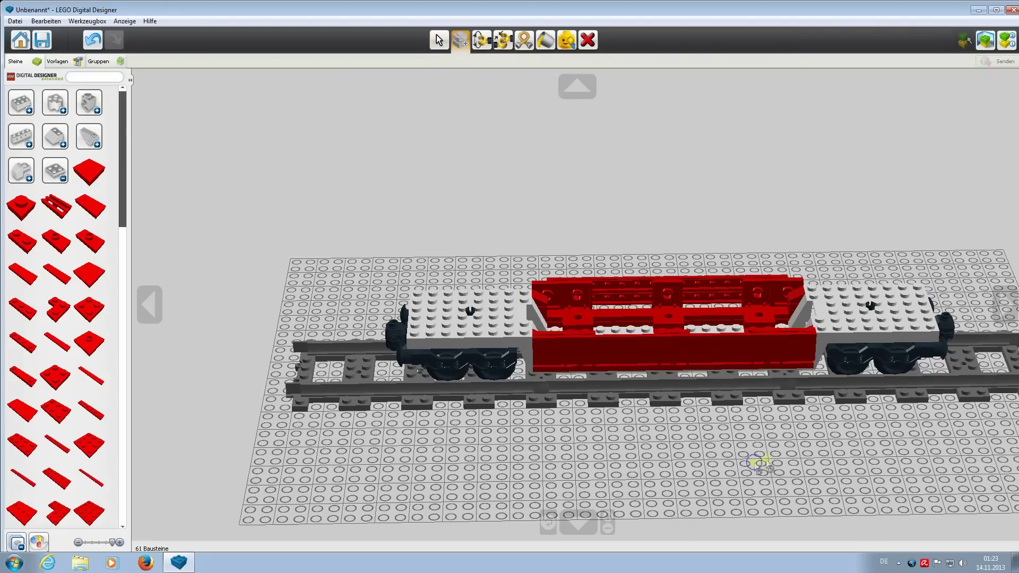
Step: Place upright red 1x2 tiles over the small end plates of the other side wall as well
right_drag(763, 462, 628, 440)
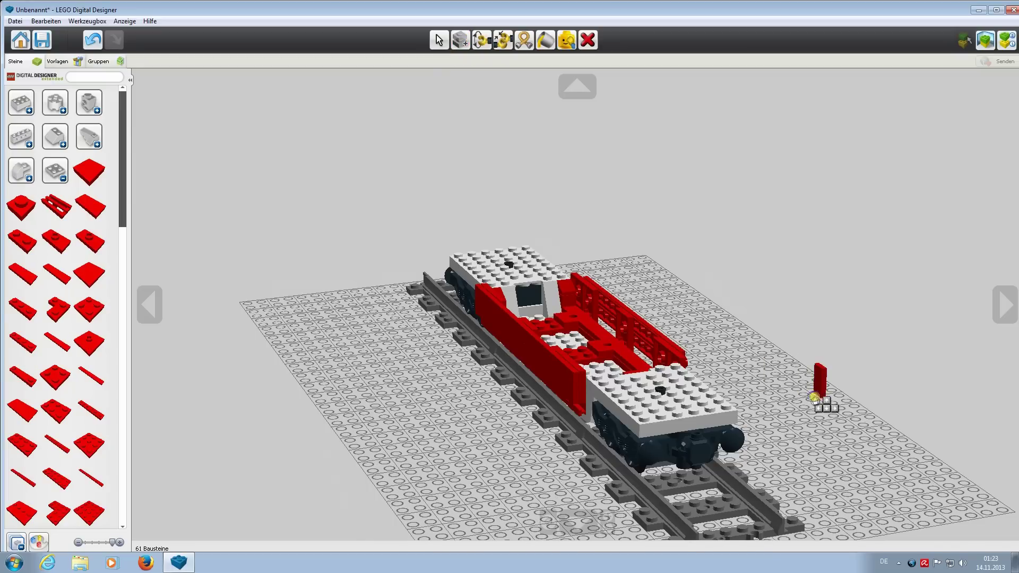
right_drag(823, 401, 593, 396)
click(616, 320)
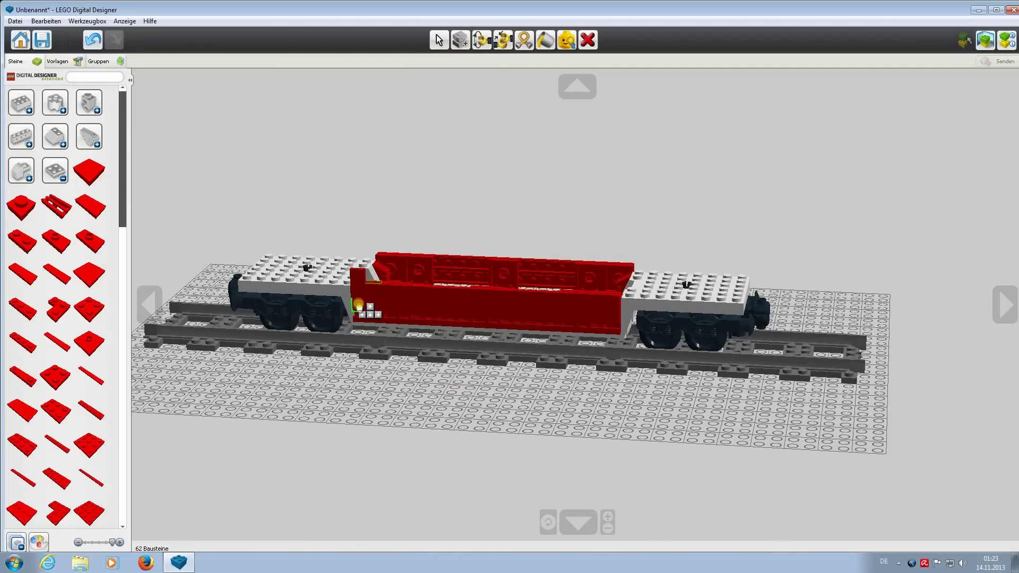
key(c)
click(358, 318)
mouse_move(358, 319)
right_down()
mouse_move(398, 444)
mouse_move(685, 422)
right_up()
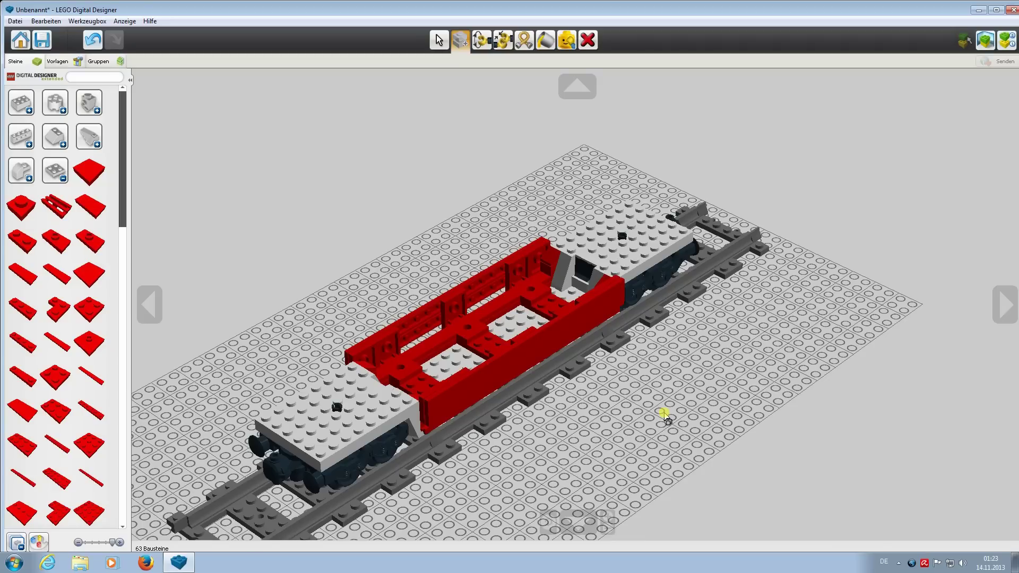
Step: Lay a red 1x2 tile crosswise on each of the four outer corners of the two light grey end decks
click(91, 208)
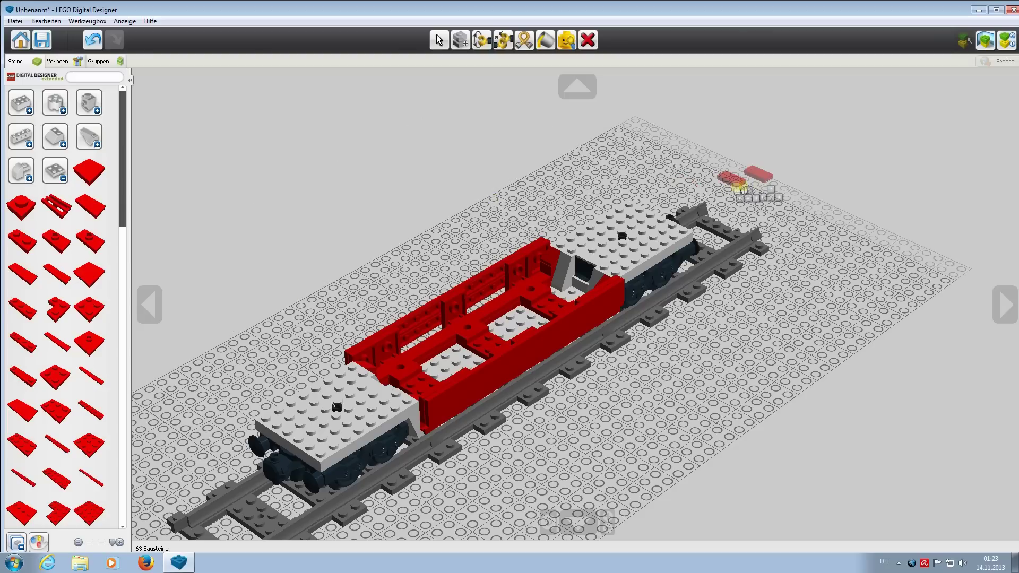
click(673, 228)
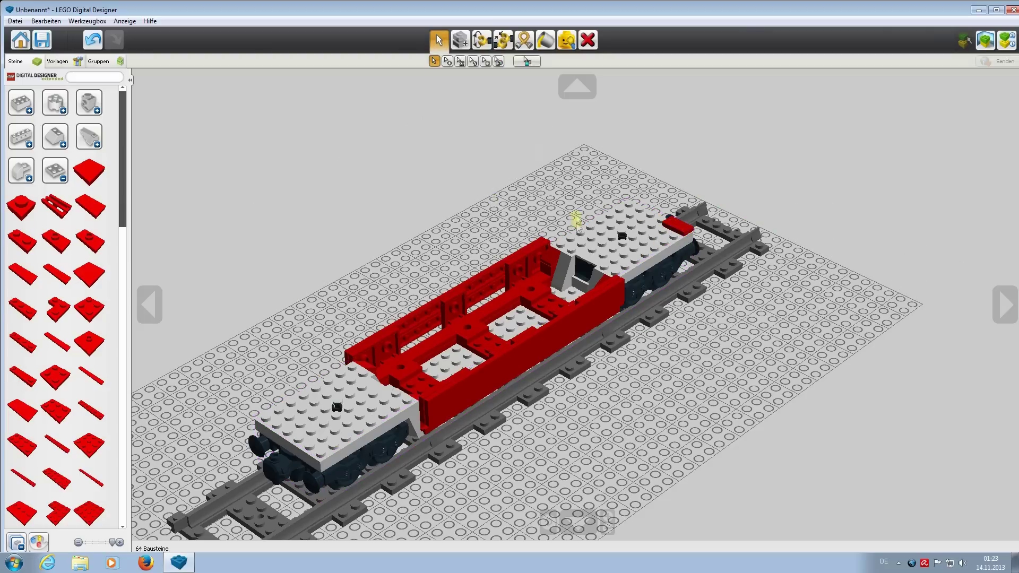
click(682, 229)
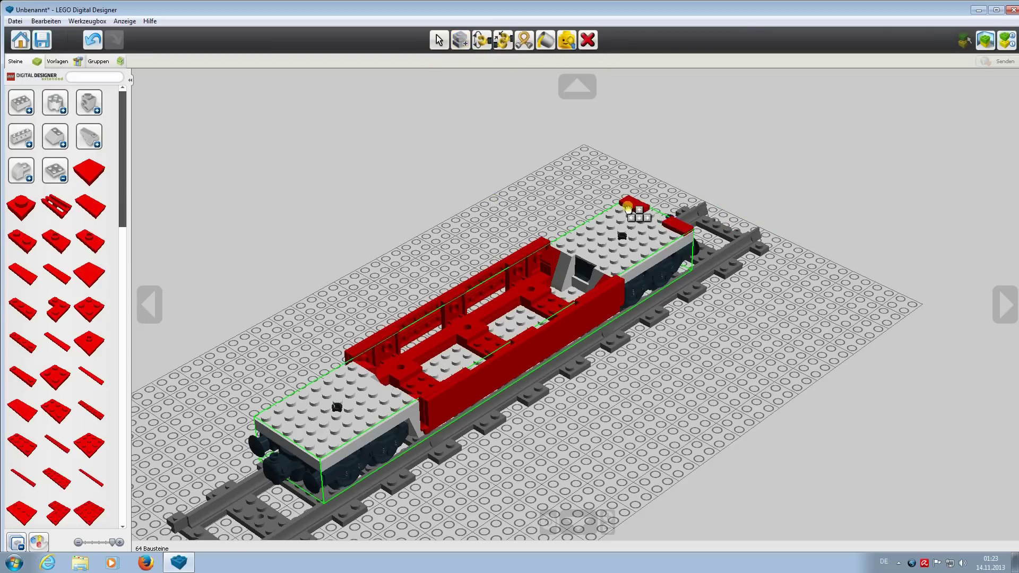
click(642, 208)
click(642, 207)
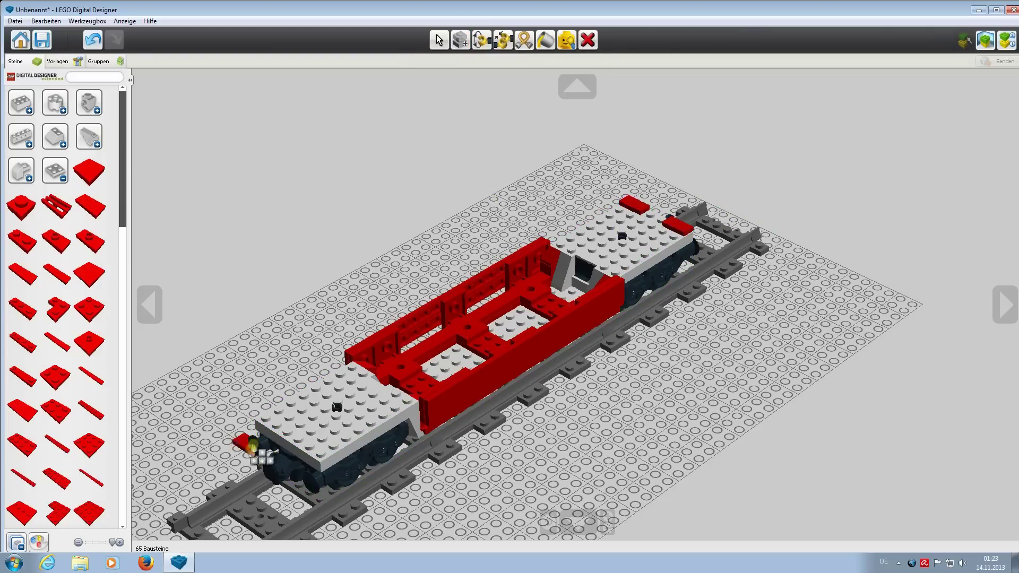
click(285, 444)
click(291, 423)
click(319, 450)
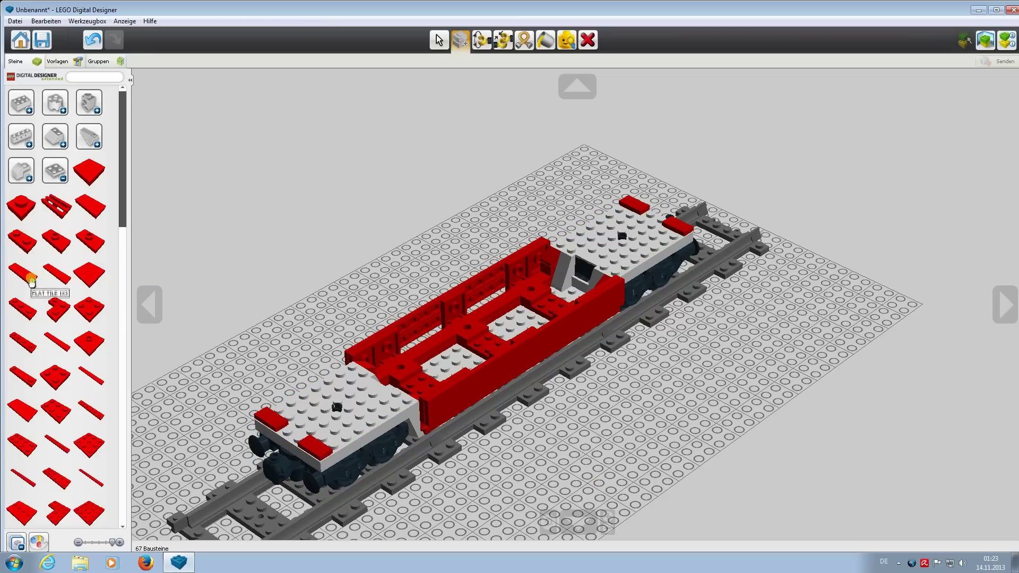
Step: Lay a long one-stud-wide red tile along each long edge of both end decks, cloning the first one
click(56, 343)
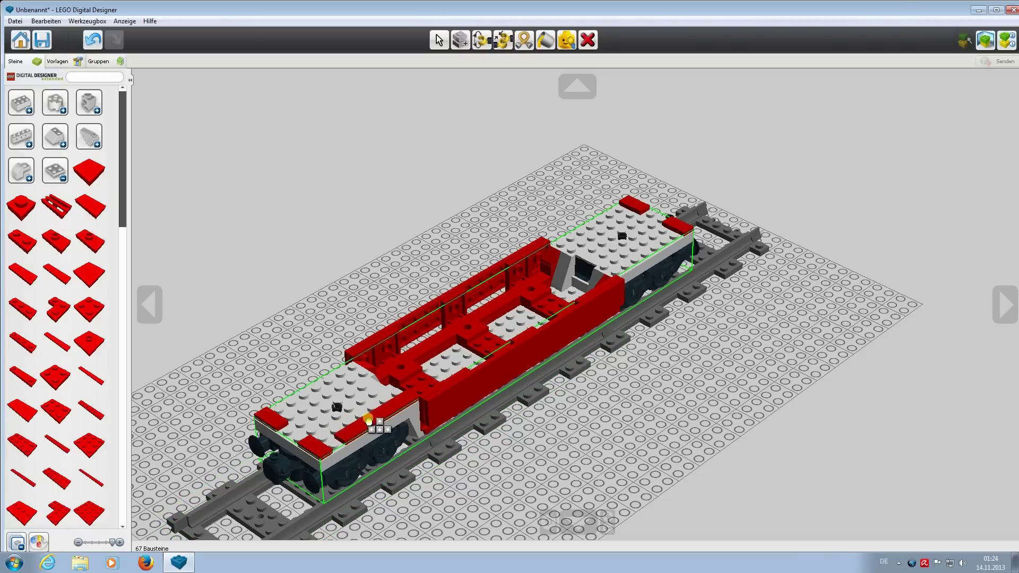
click(358, 428)
key(ctrl+v)
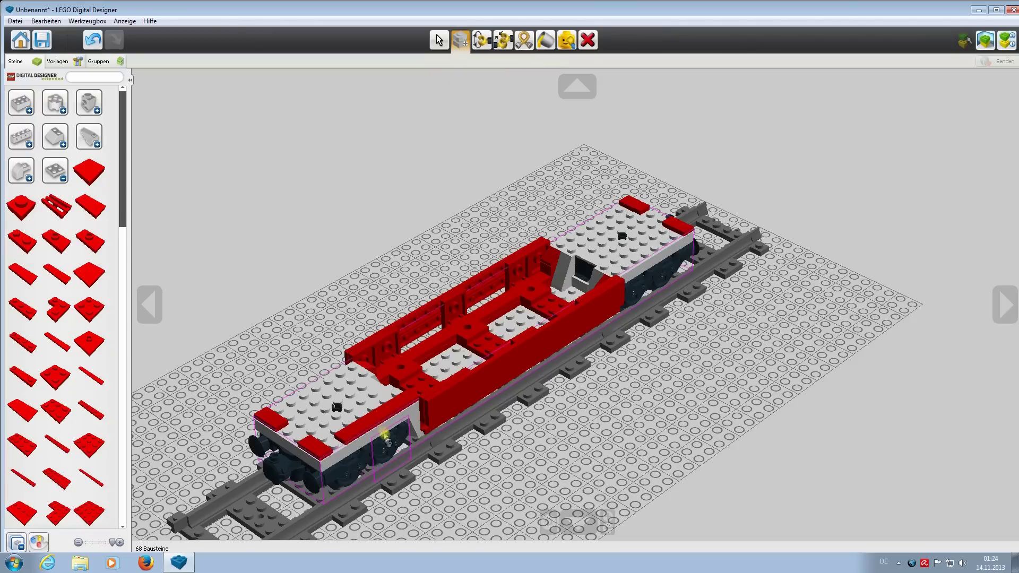
click(321, 381)
key(ctrl+v)
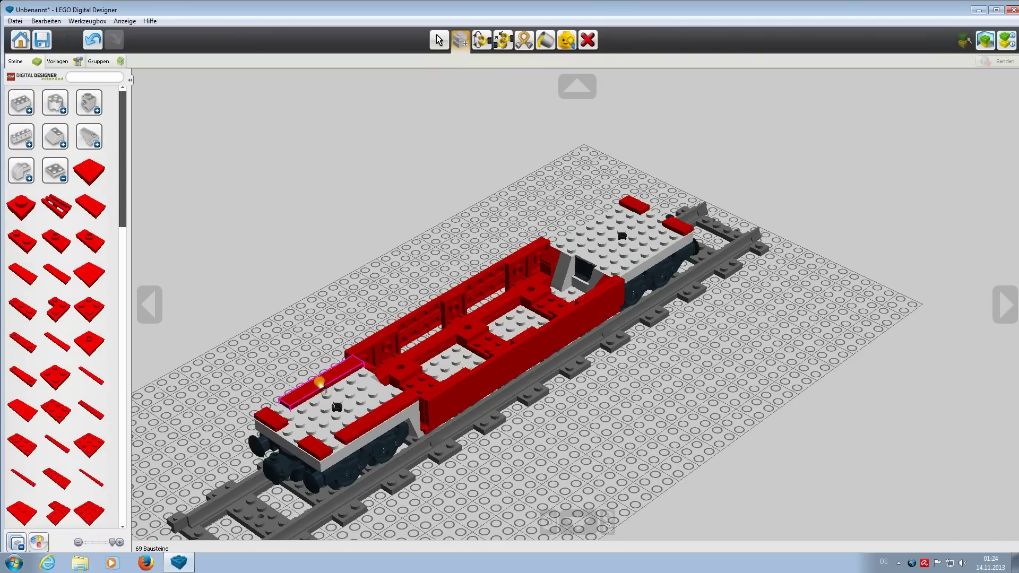
click(583, 230)
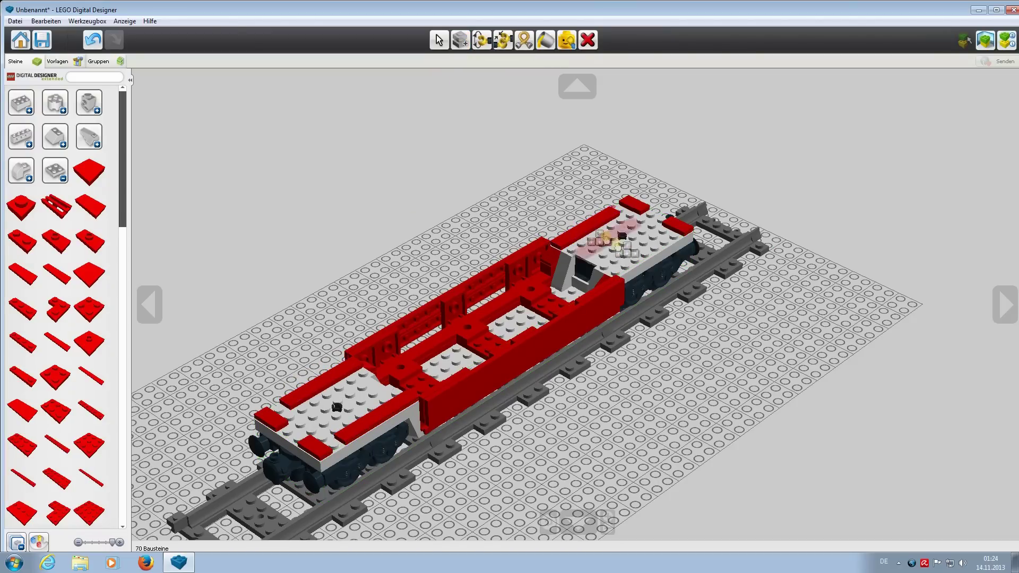
right_drag(644, 266, 636, 270)
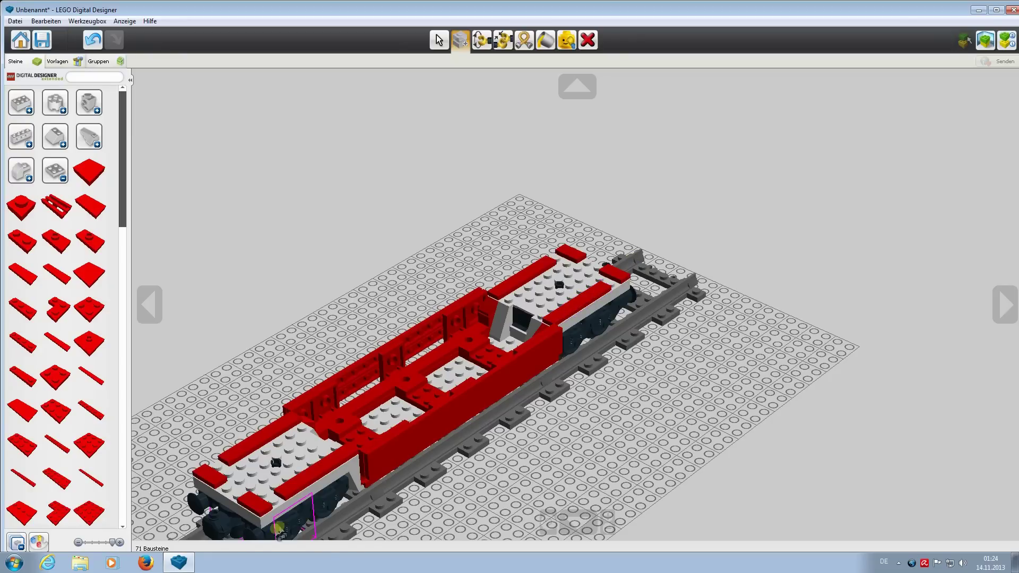
Step: Move the four red 1x2 corner tiles one stud row inward so they adjoin the long edge tiles
click(438, 39)
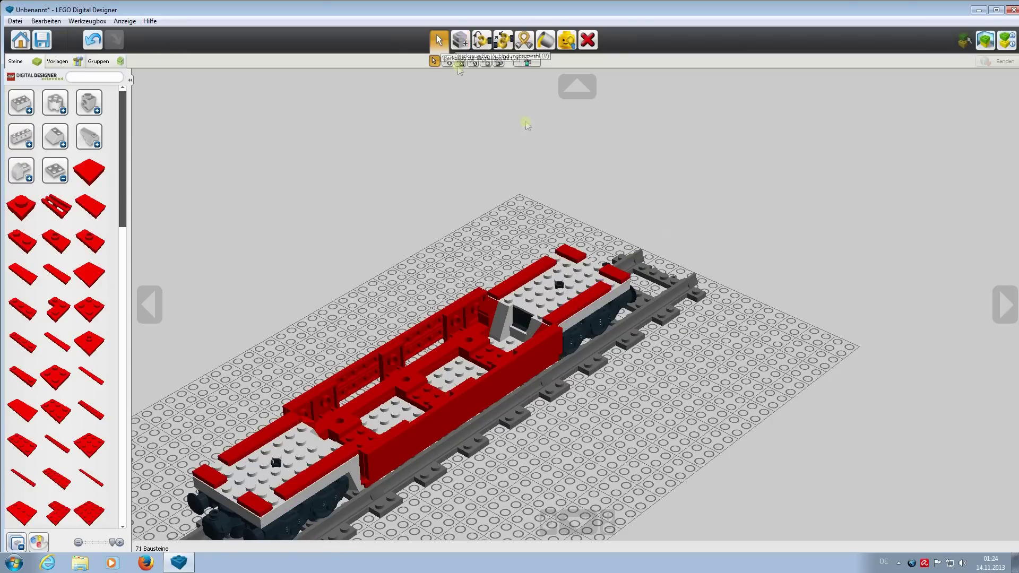
click(610, 281)
click(577, 258)
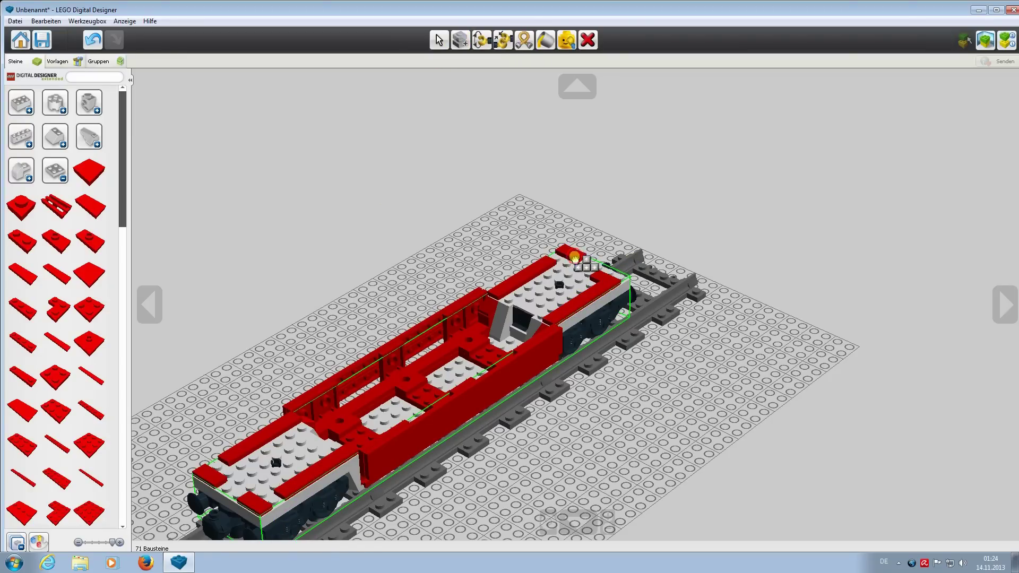
click(569, 261)
click(359, 472)
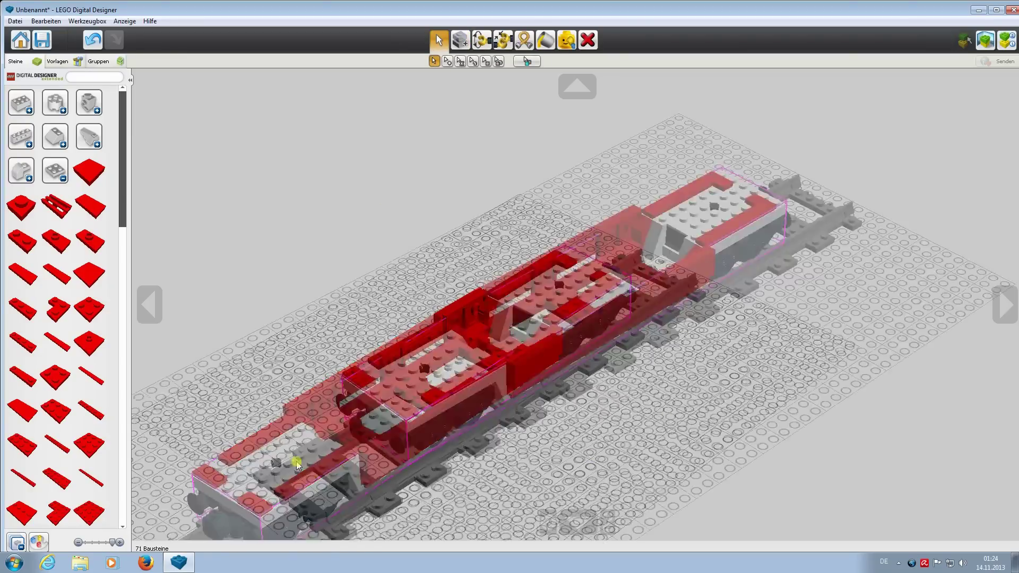
click(420, 404)
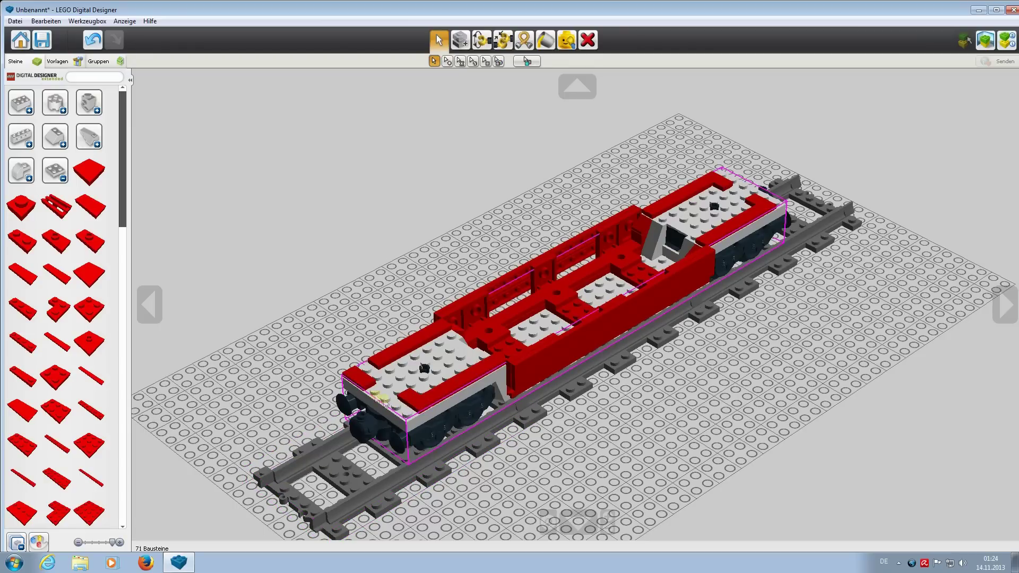
click(375, 378)
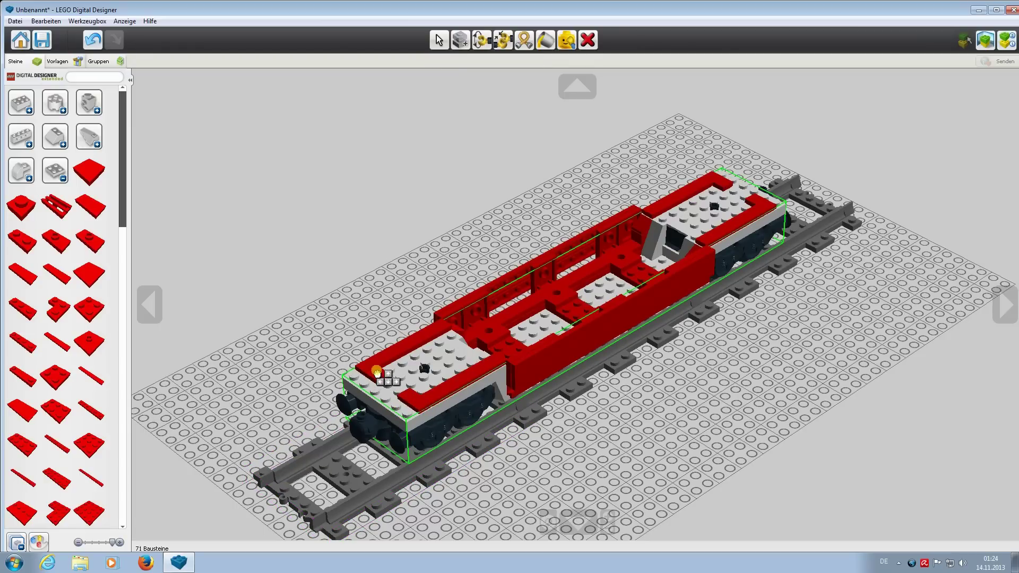
click(376, 375)
Step: Place a red sloped brick in the gap between the two 1x2 tiles on one end deck and clone it to the other deck
right_drag(703, 421, 717, 400)
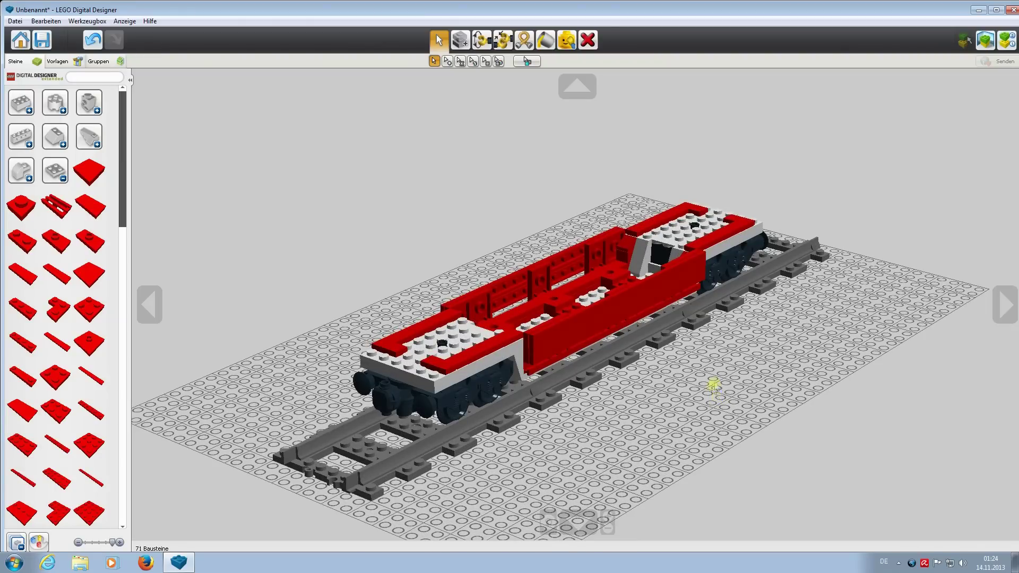
right_drag(284, 165, 257, 198)
scroll(252, 202, up, 3)
click(64, 145)
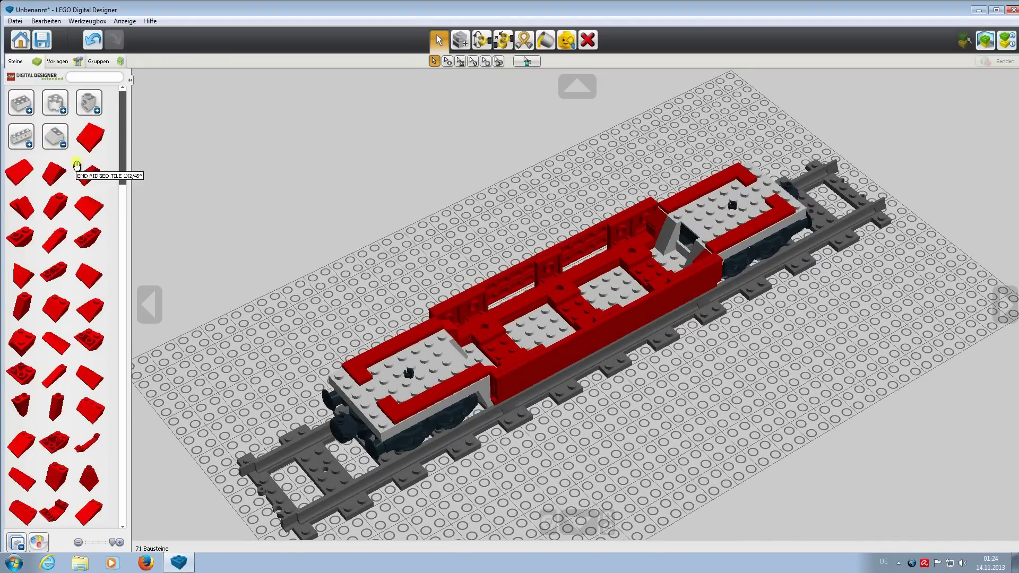
click(18, 174)
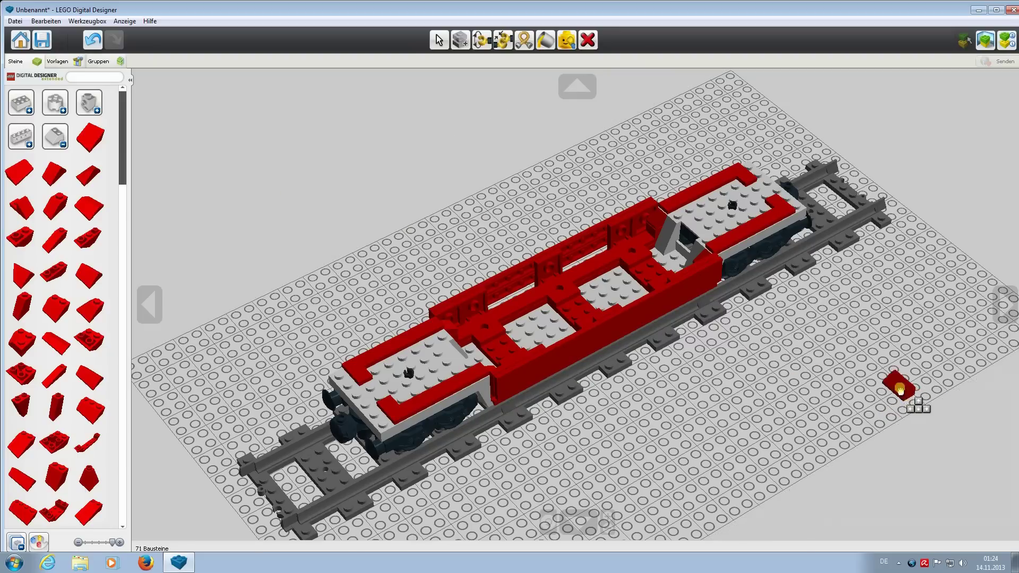
click(763, 198)
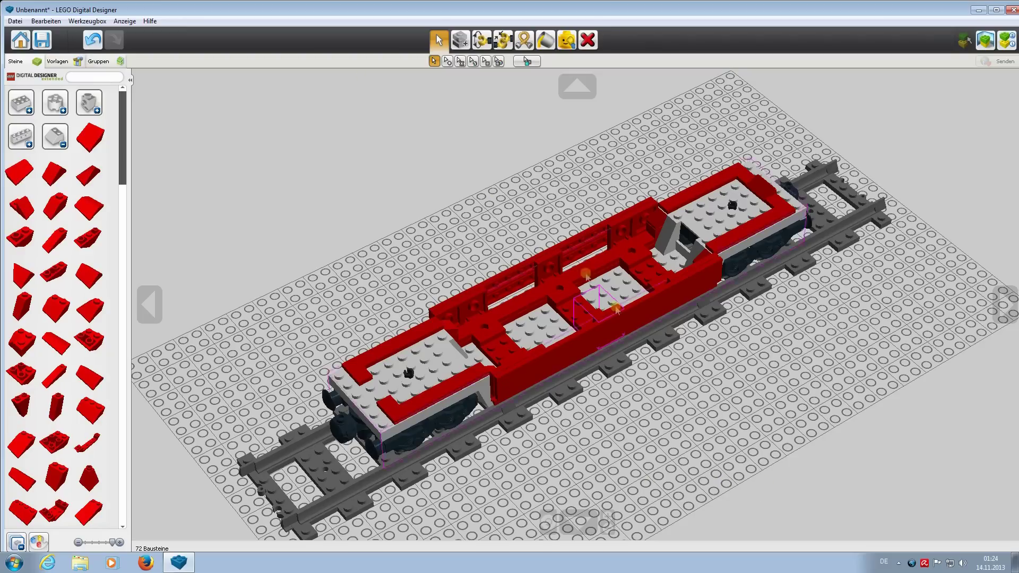
click(460, 40)
click(769, 190)
key(Escape)
click(376, 396)
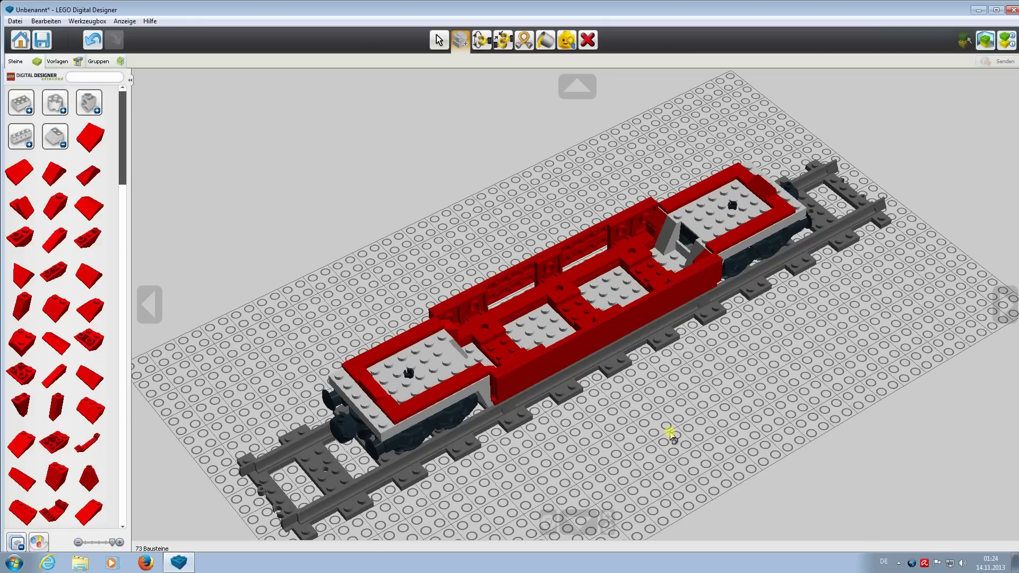
Step: Look through the red plates, bow and arch bricks, and the windscreen and cockpit elements for a suitable train part
click(64, 146)
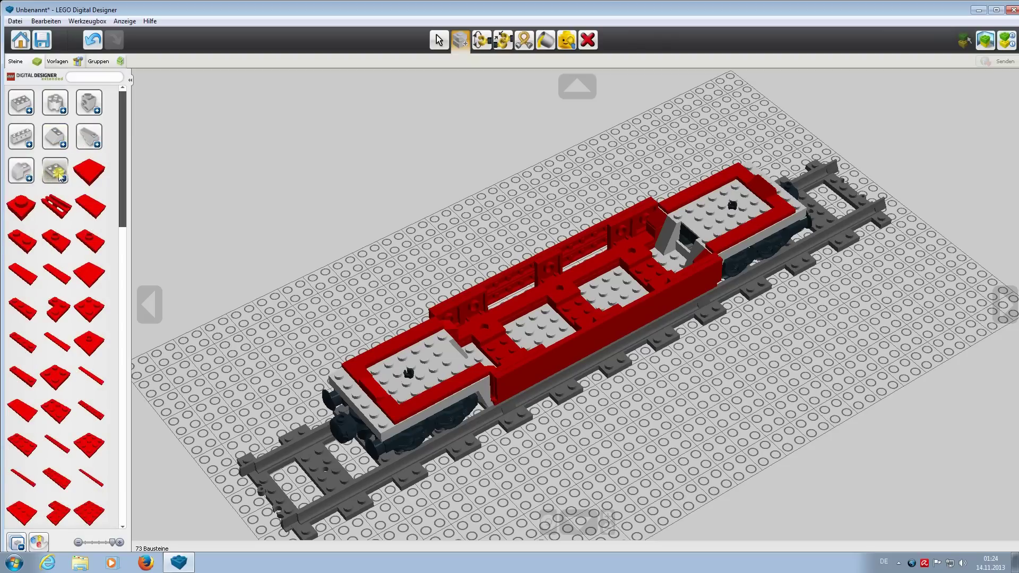
click(60, 176)
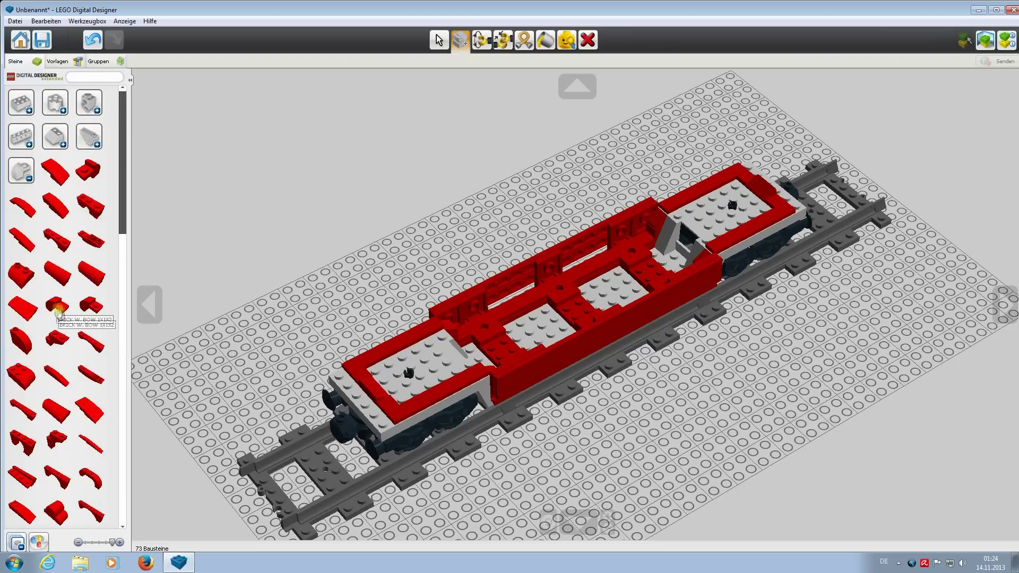
scroll(58, 310, down, 10)
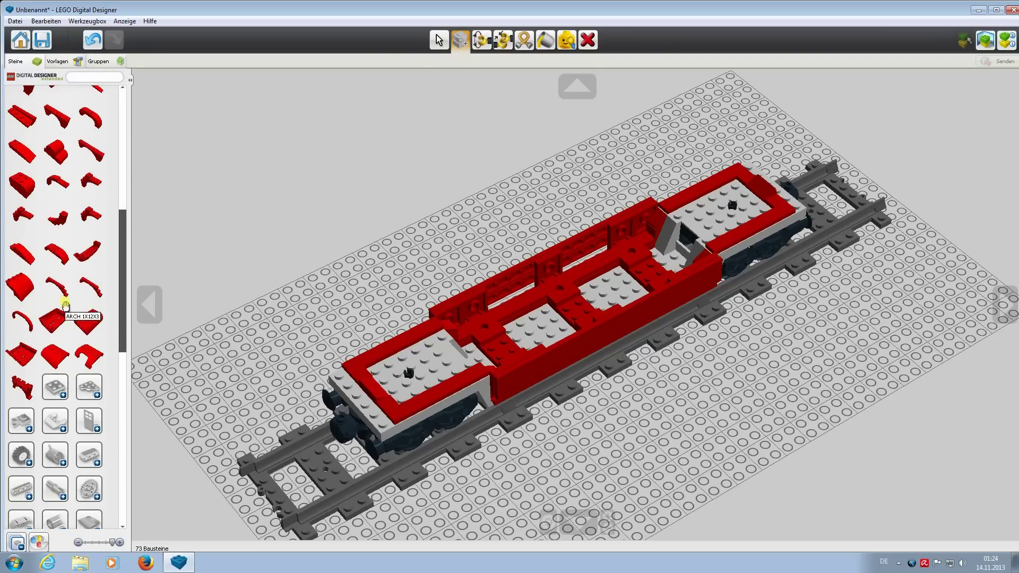
scroll(64, 257, up, 10)
click(64, 250)
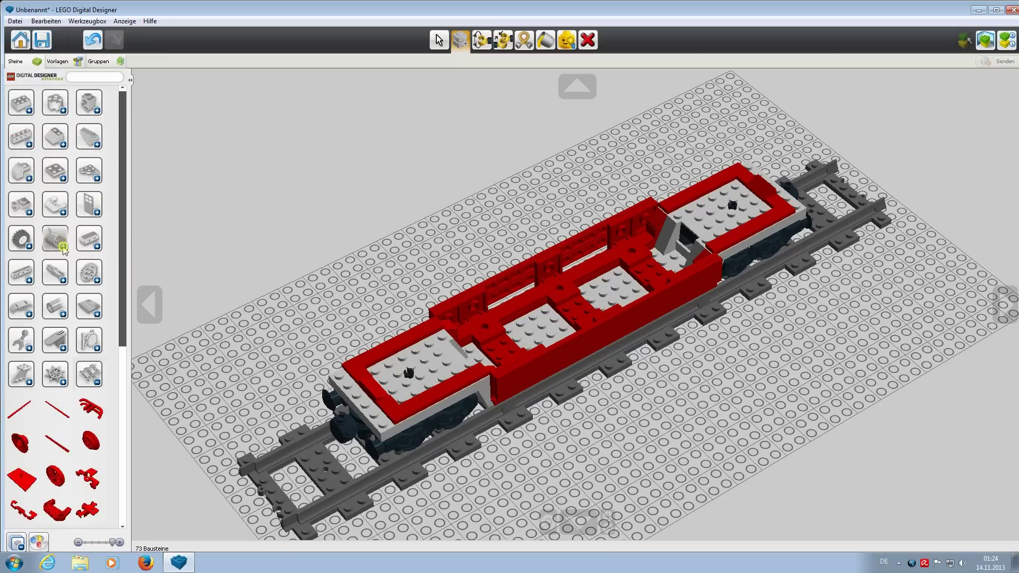
click(62, 210)
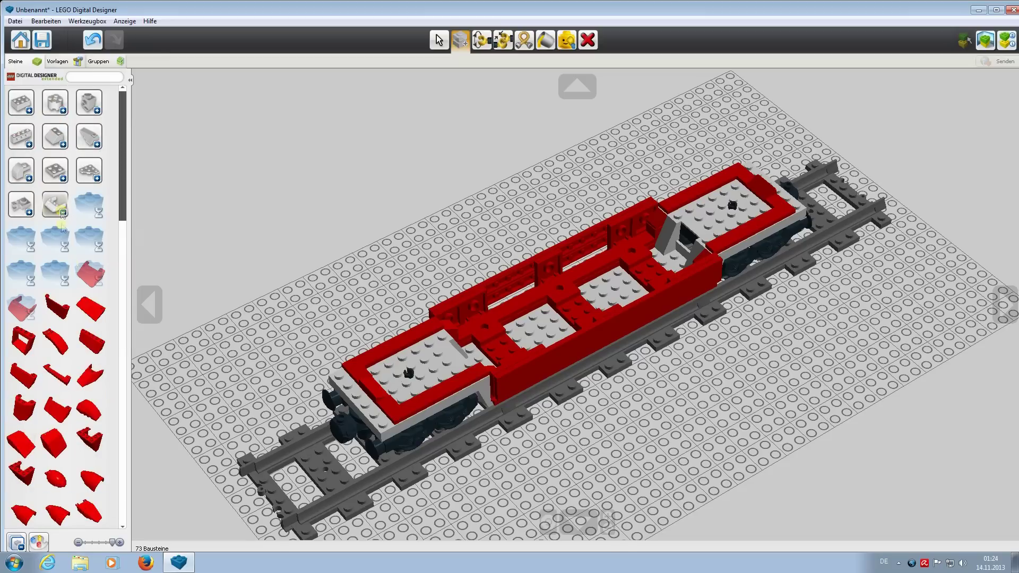
scroll(60, 361, down, 5)
scroll(57, 354, down, 5)
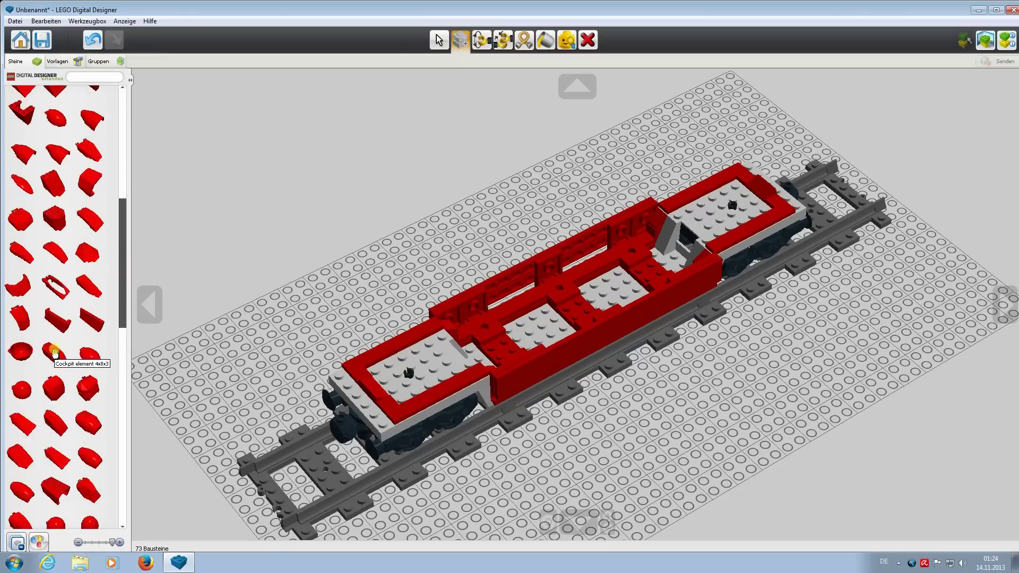
scroll(60, 359, up, 8)
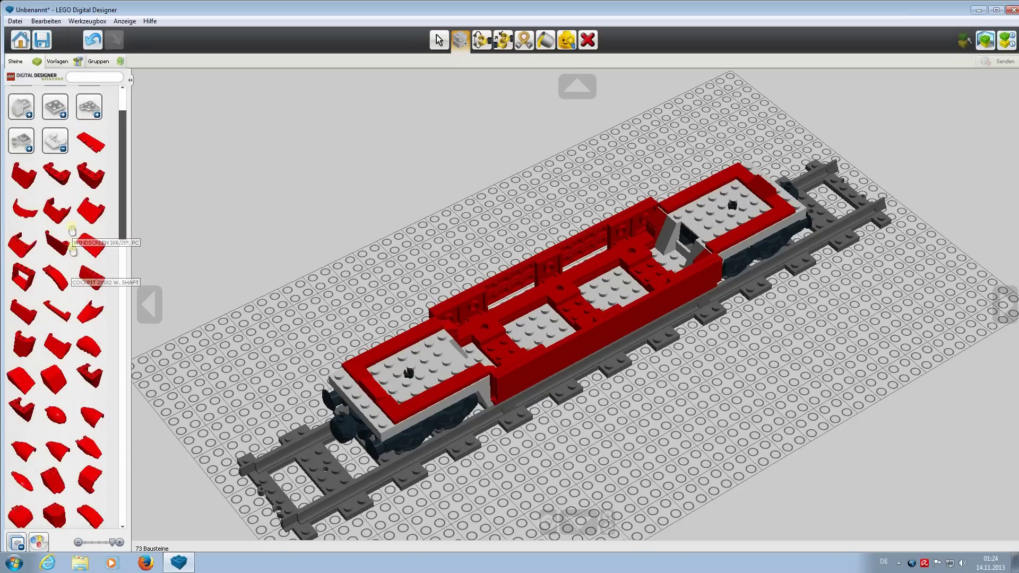
click(62, 148)
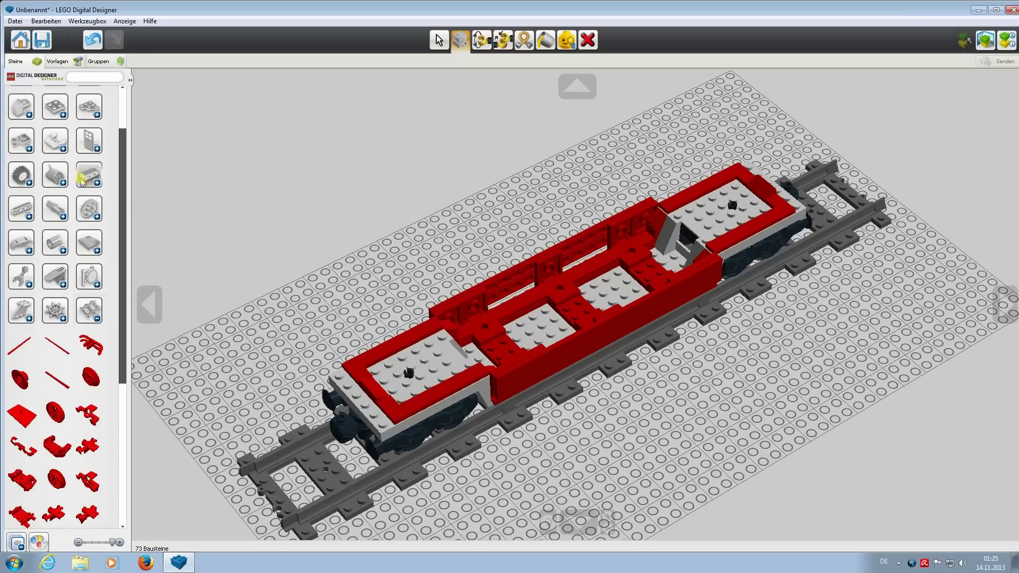
Step: Examine the ship parts and the whole range of vehicle and aircraft body parts in the brick library
click(98, 319)
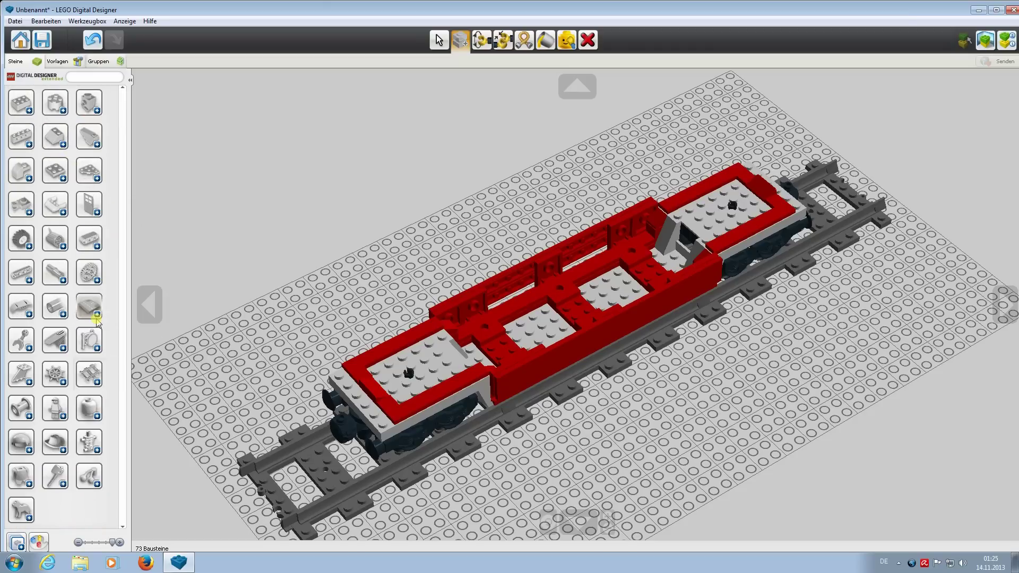
click(63, 383)
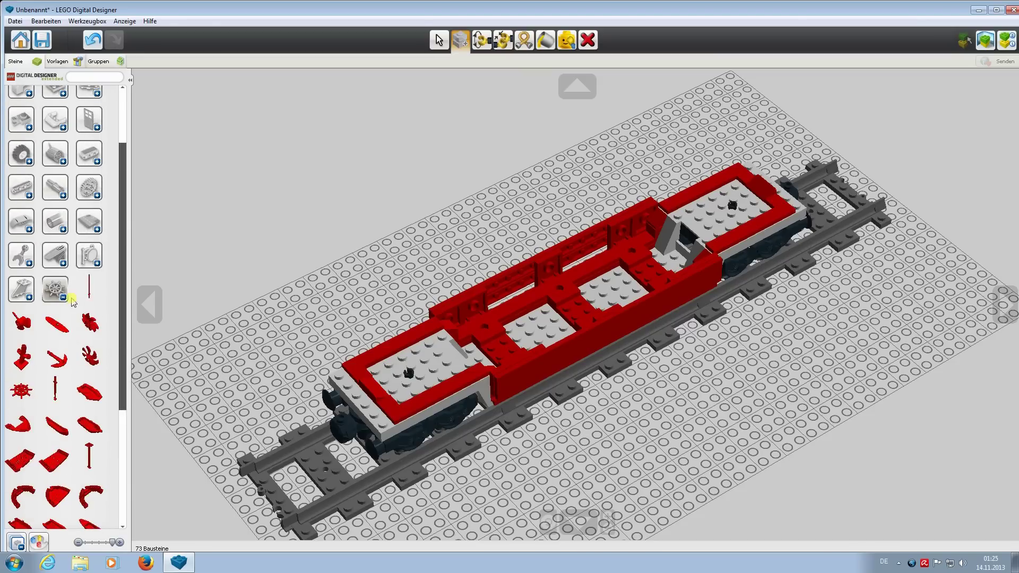
click(61, 300)
click(22, 375)
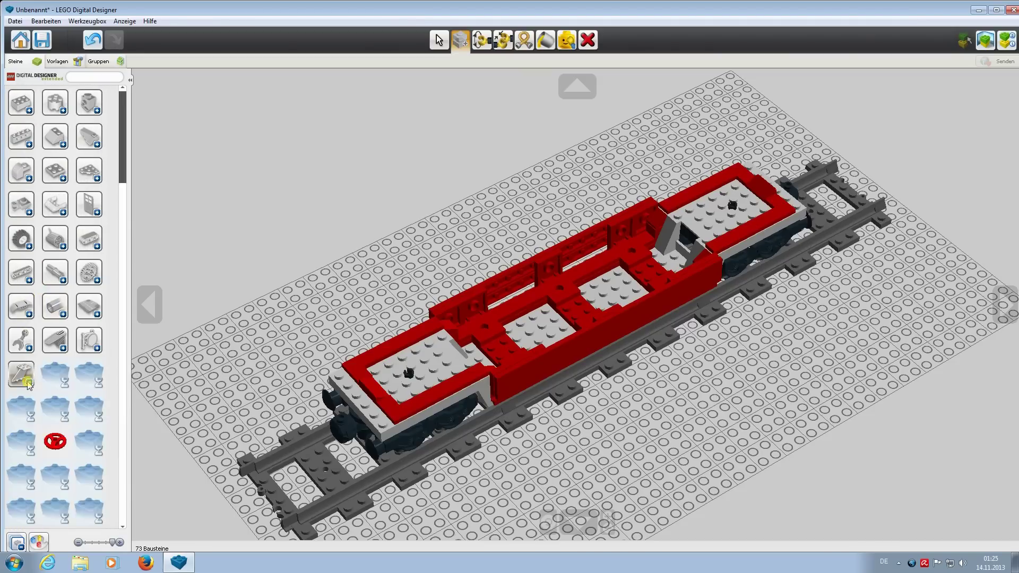
scroll(948, 364, down, 5)
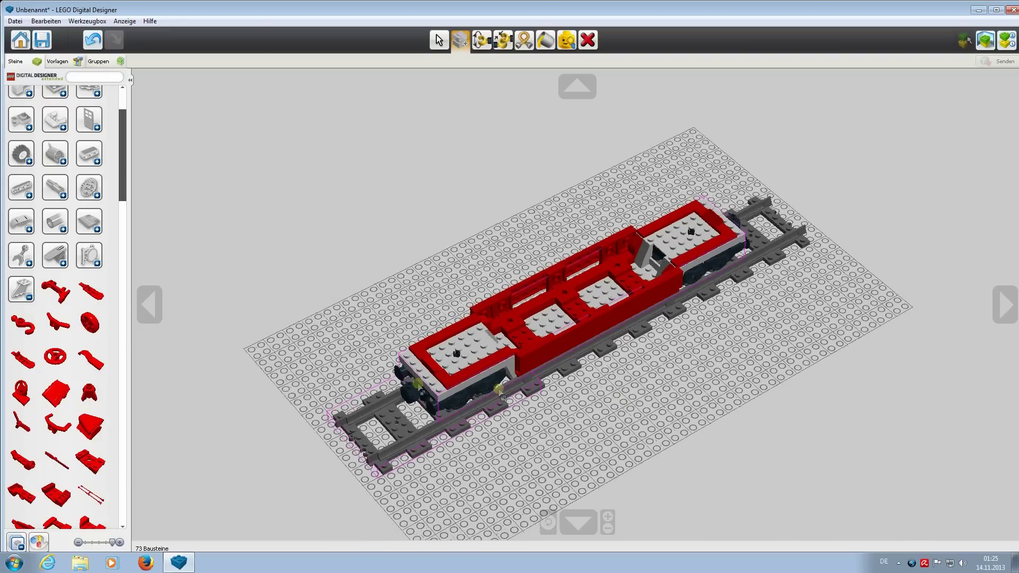
scroll(58, 404, down, 8)
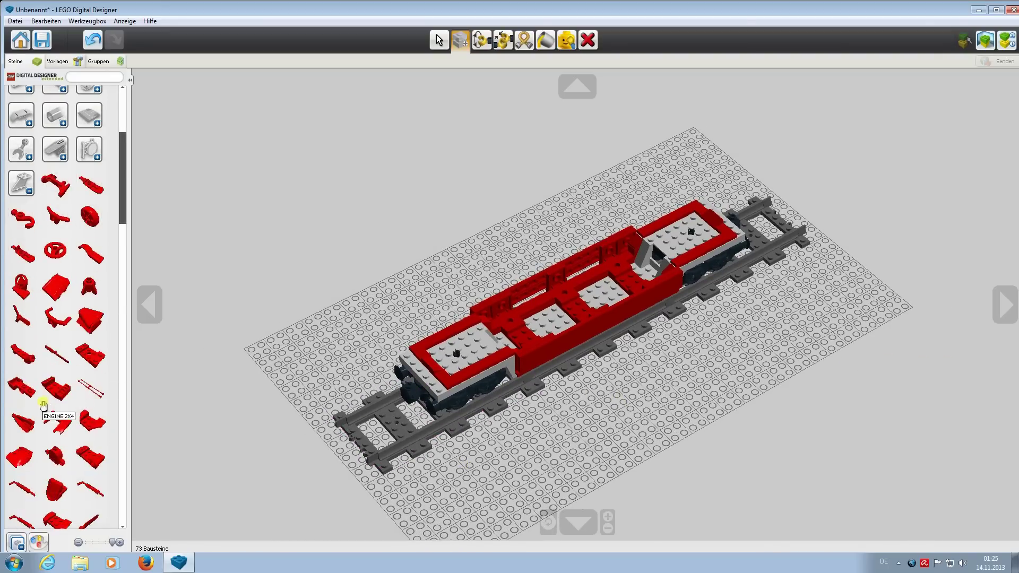
scroll(85, 420, down, 5)
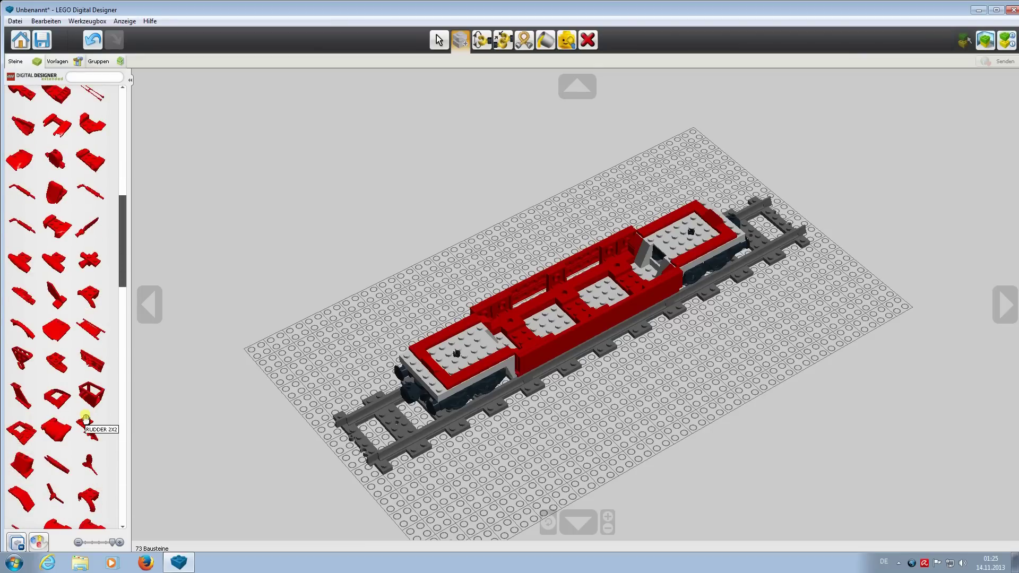
scroll(85, 419, down, 5)
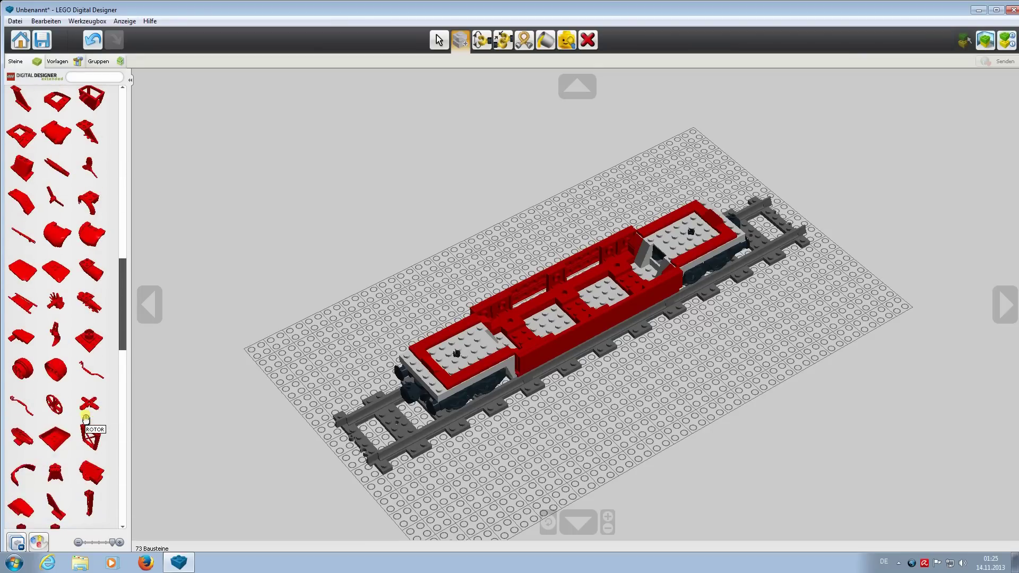
scroll(85, 419, down, 5)
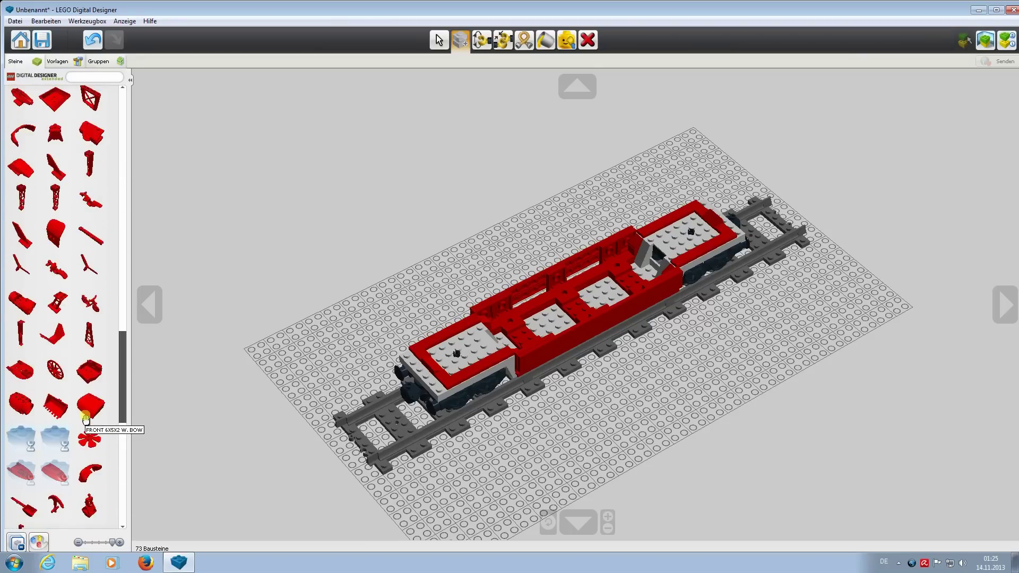
scroll(85, 419, down, 5)
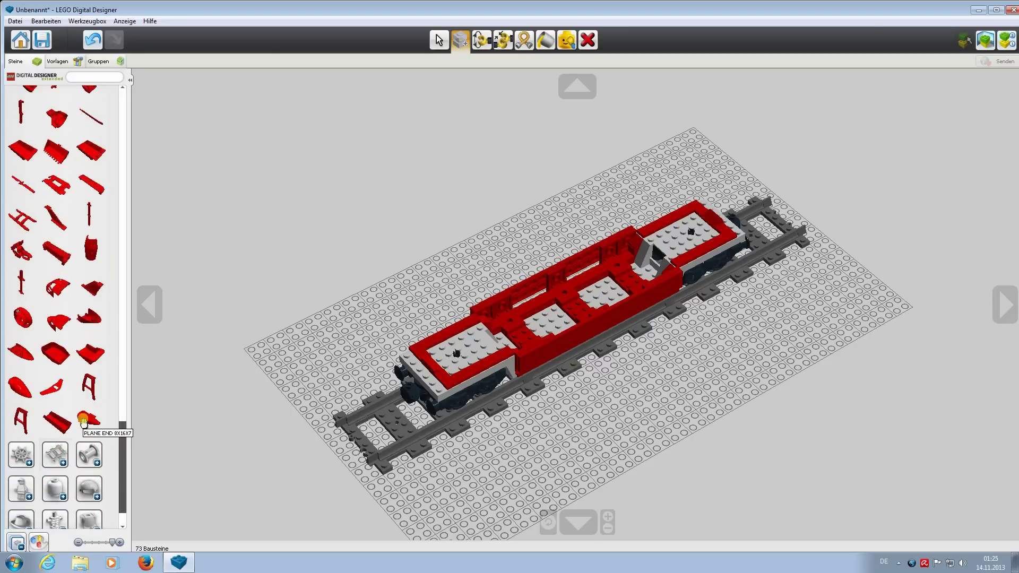
drag(85, 466, 122, 165)
click(22, 274)
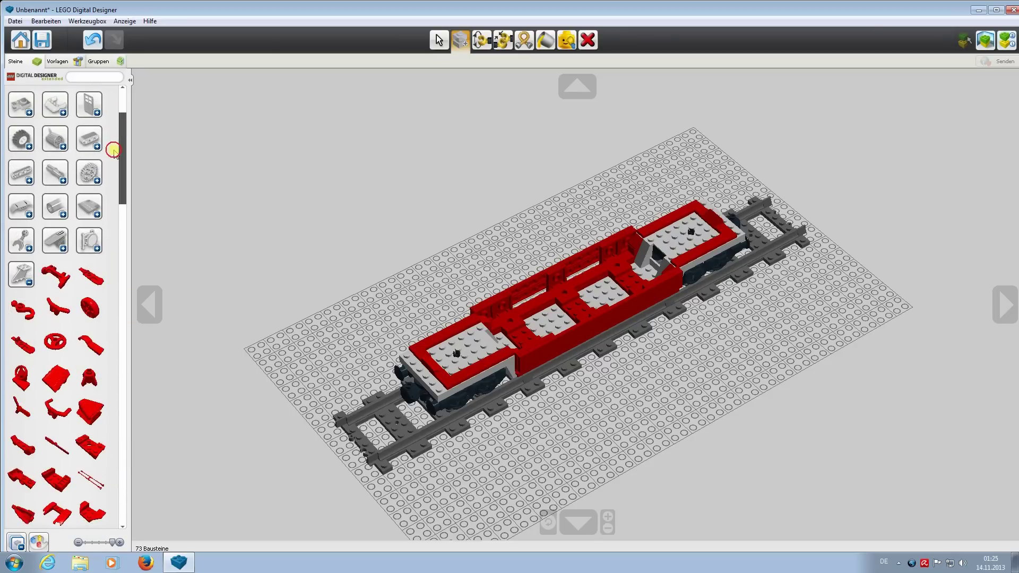
click(22, 274)
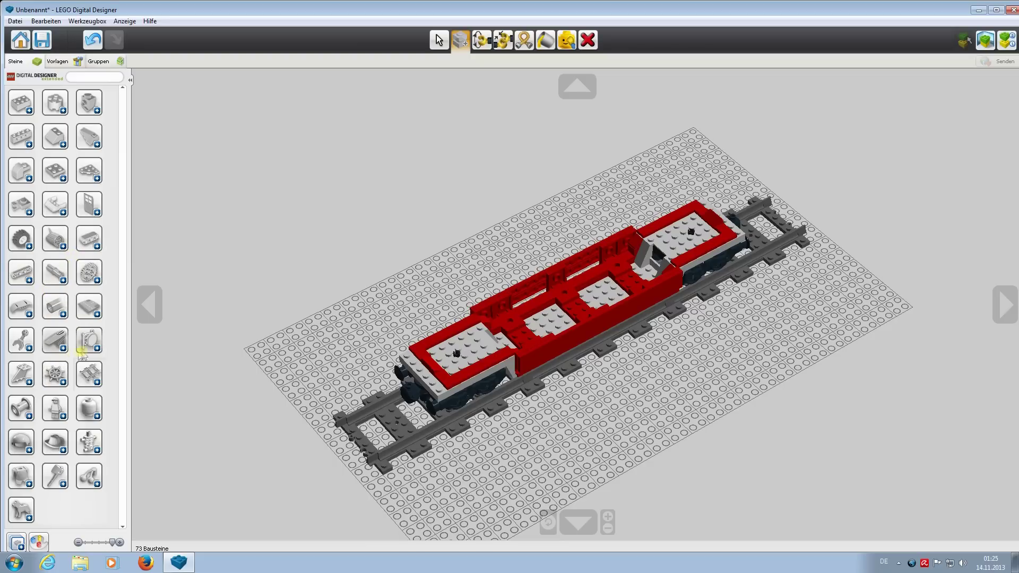
Step: Look through the accessory bricks, from coins and bars to fences, boxes and ladders, for a suitable part
click(98, 349)
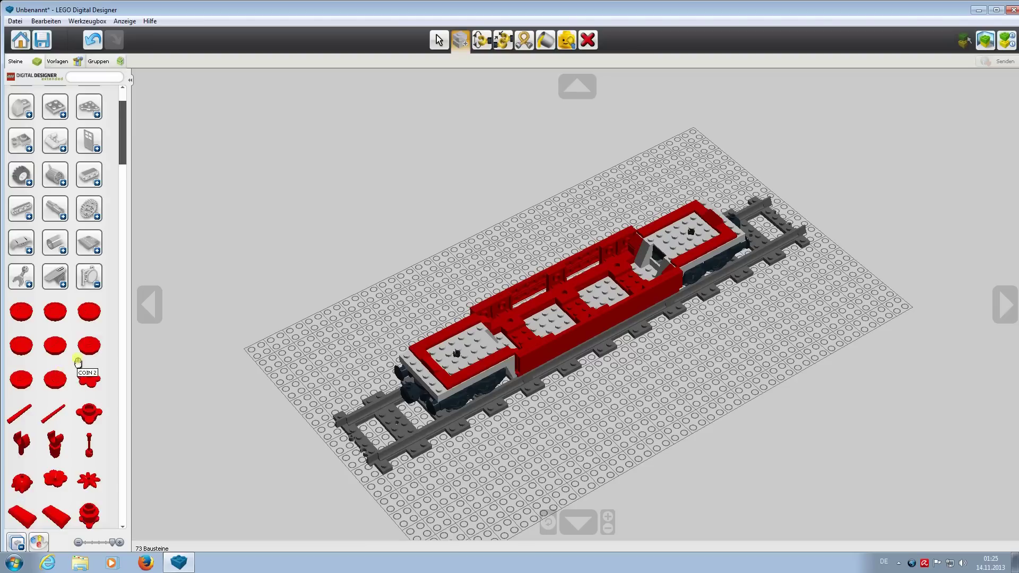
scroll(80, 356, down, 10)
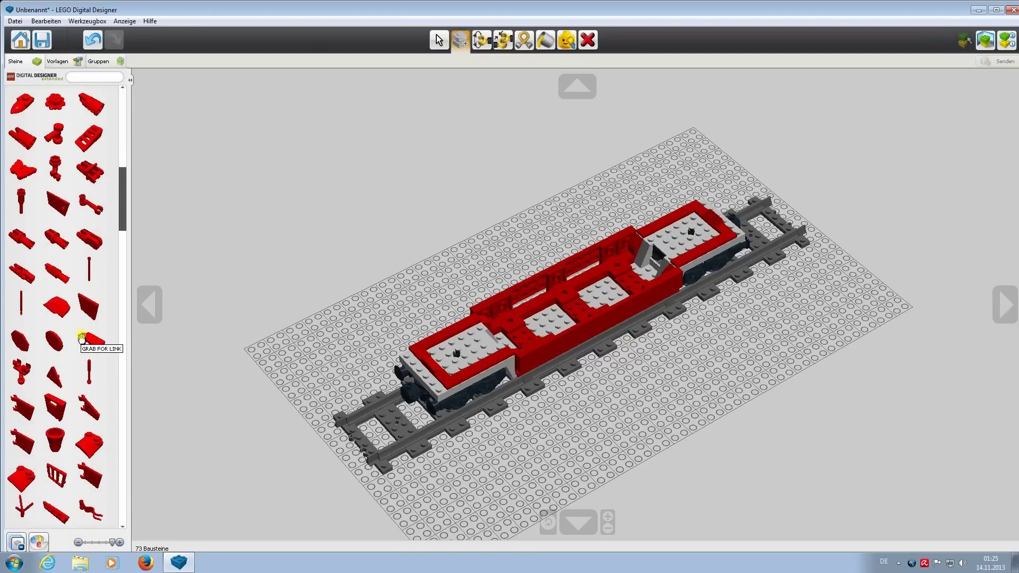
scroll(81, 336, down, 10)
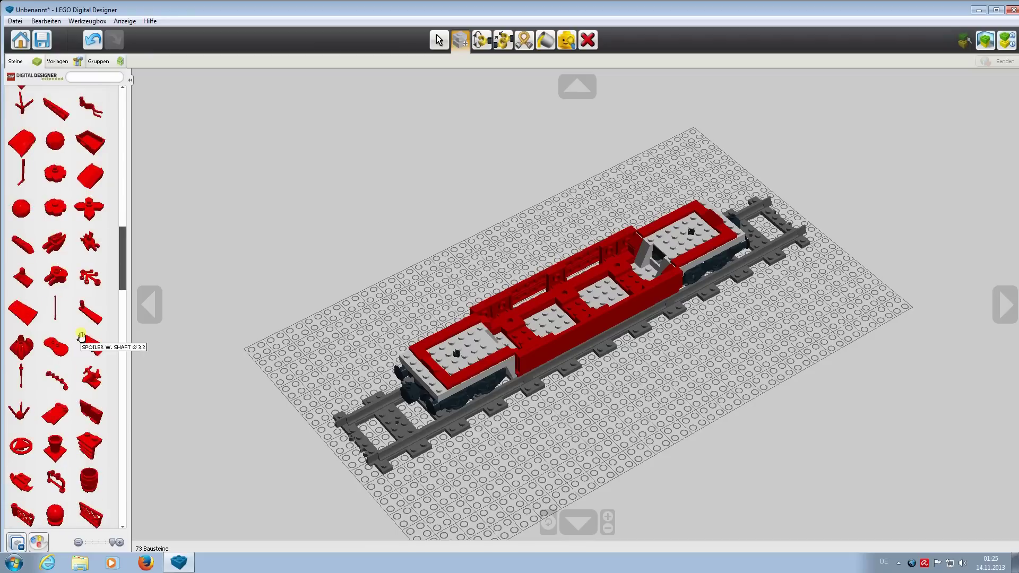
scroll(81, 336, down, 8)
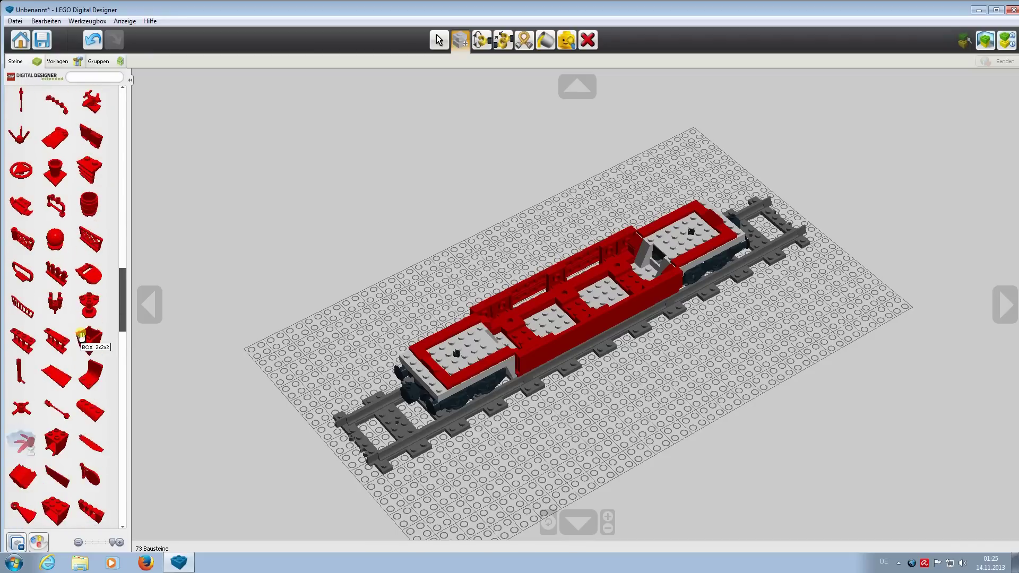
scroll(82, 336, down, 10)
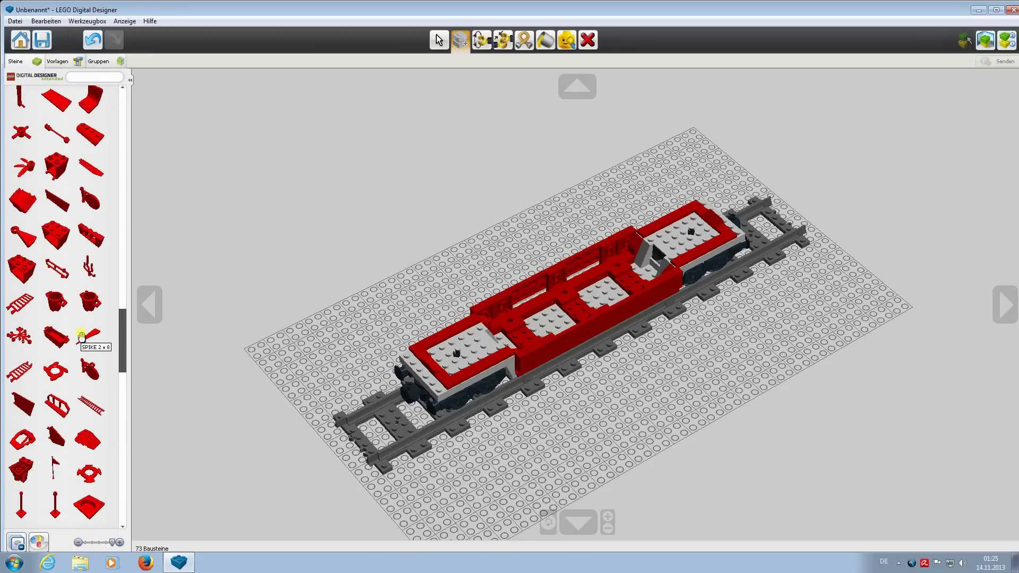
scroll(79, 336, down, 10)
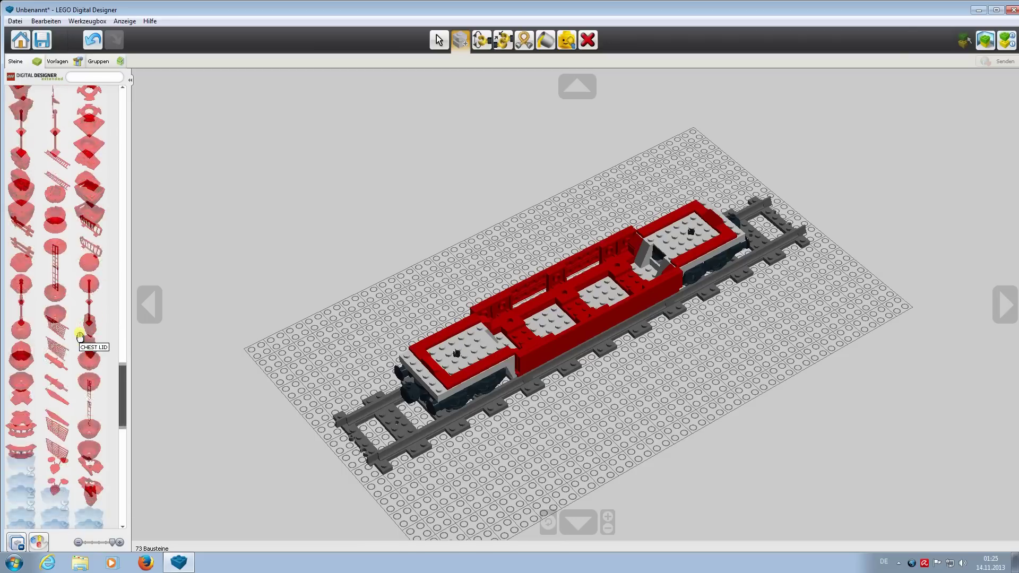
Step: Look through the decoration, weapon, winch and minifigure accessory brick categories for a part to fit on the wagon
scroll(80, 336, down, 3)
scroll(79, 336, down, 6)
drag(117, 453, 133, 125)
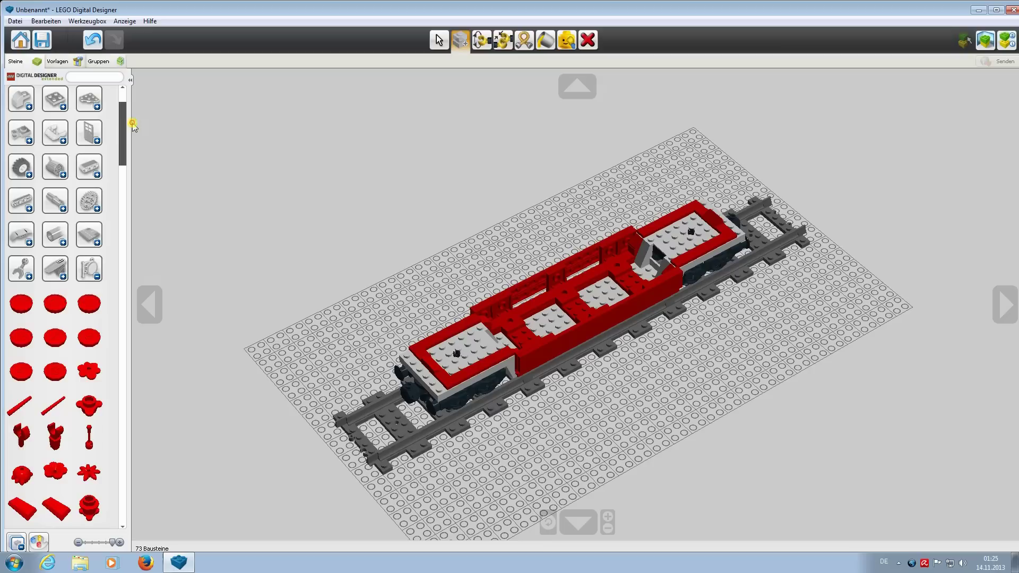
click(98, 279)
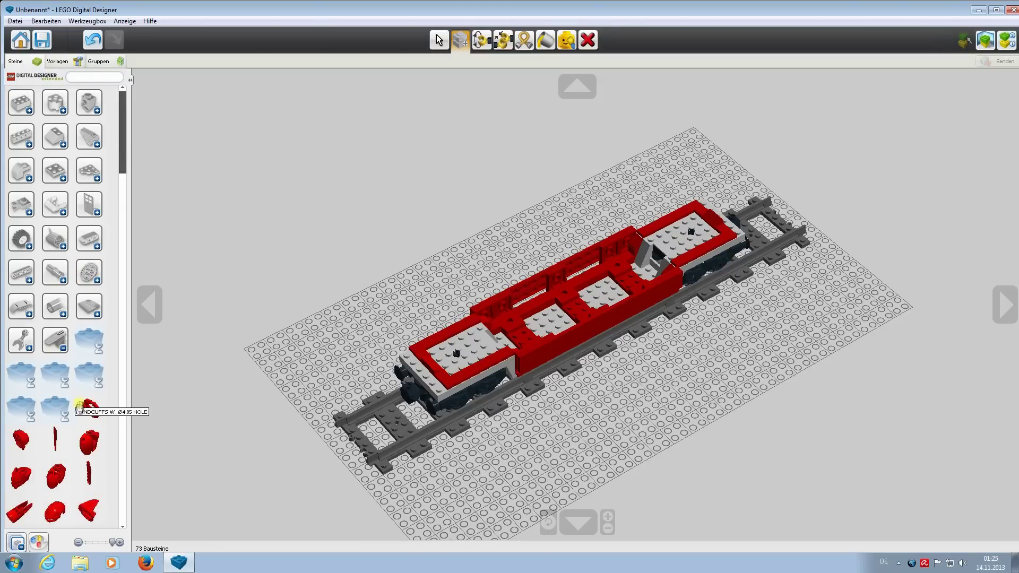
scroll(79, 407, down, 9)
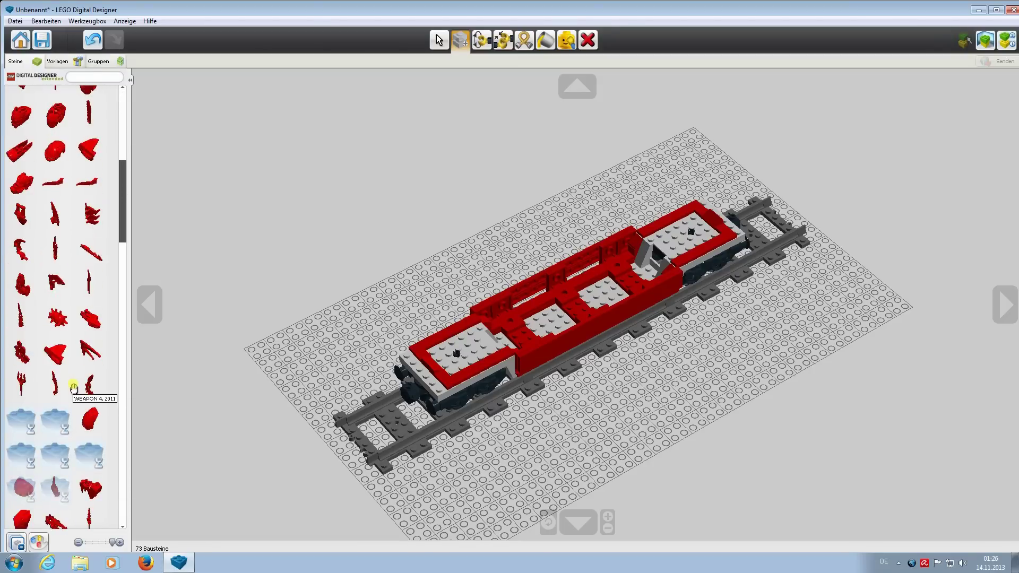
scroll(73, 387, up, 7)
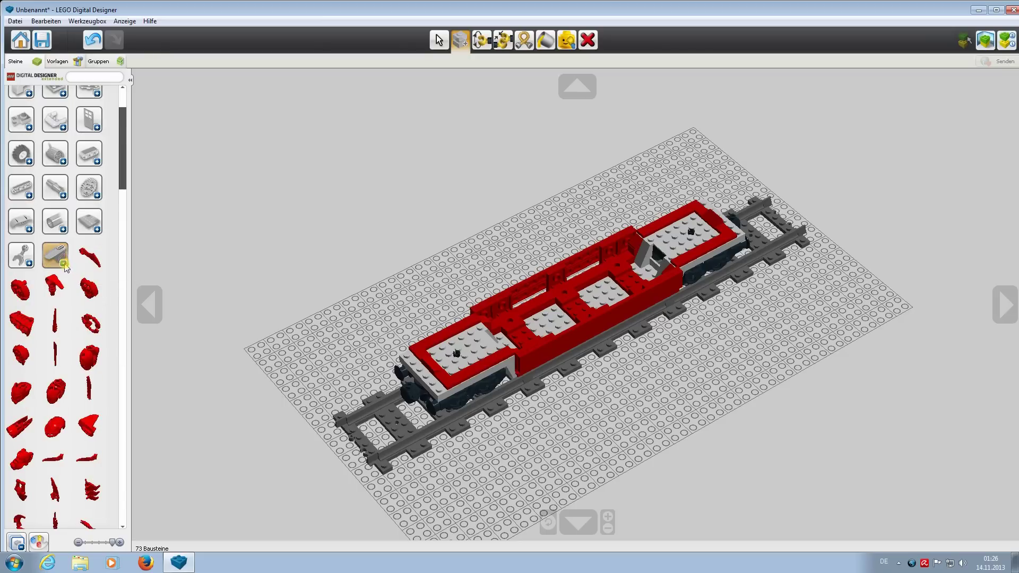
click(64, 263)
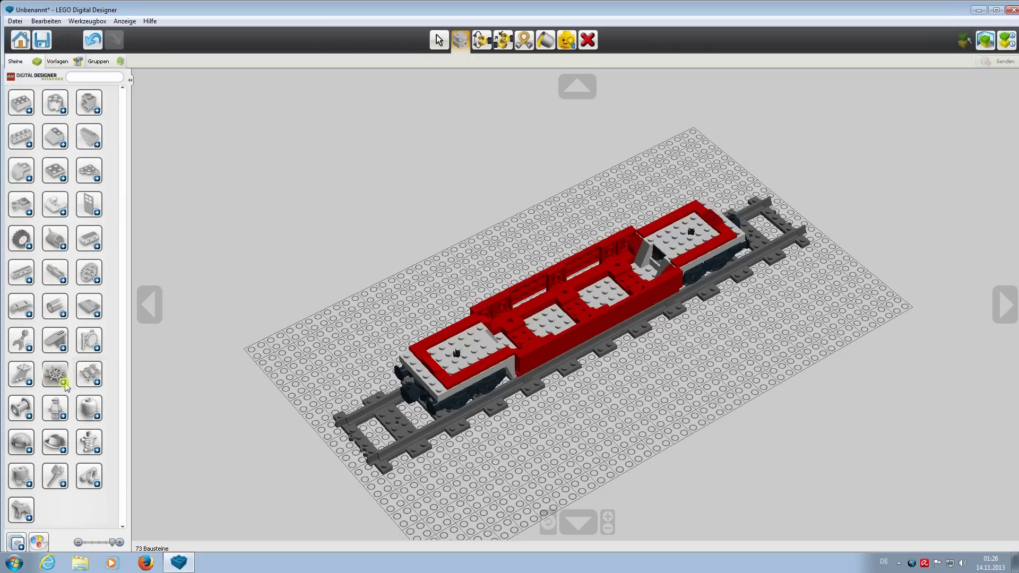
scroll(59, 401, down, 8)
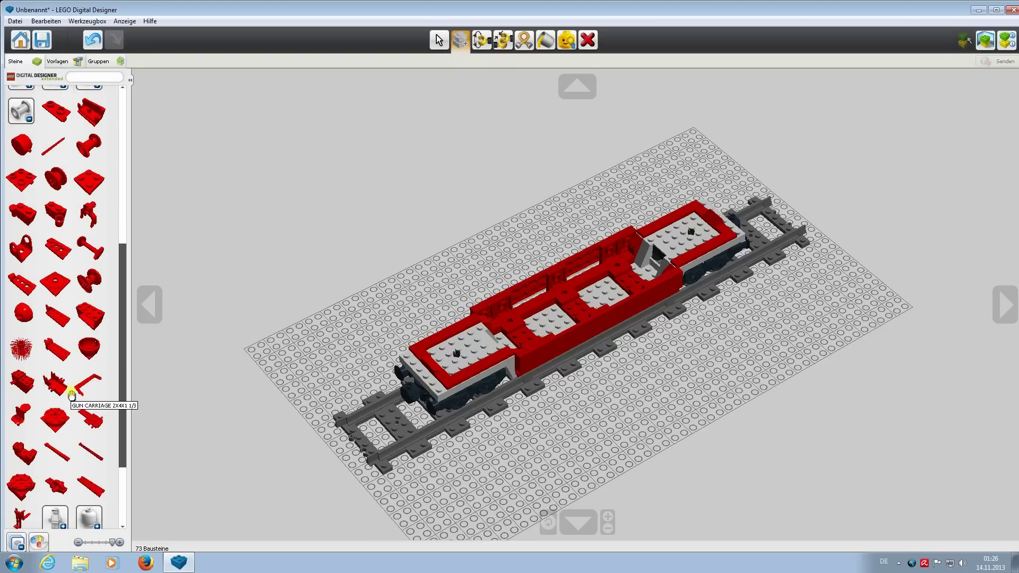
scroll(71, 396, down, 2)
scroll(46, 326, up, 6)
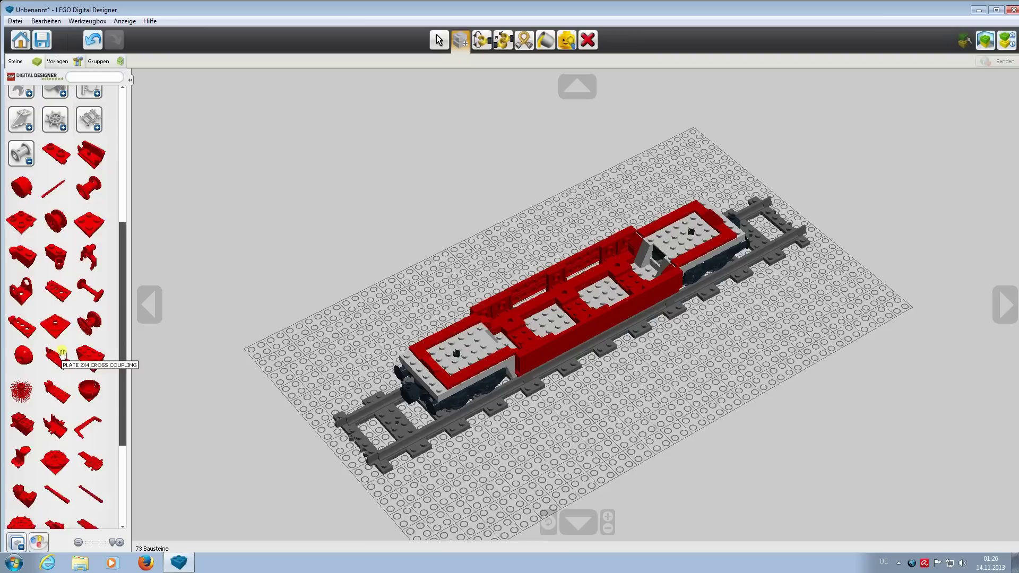
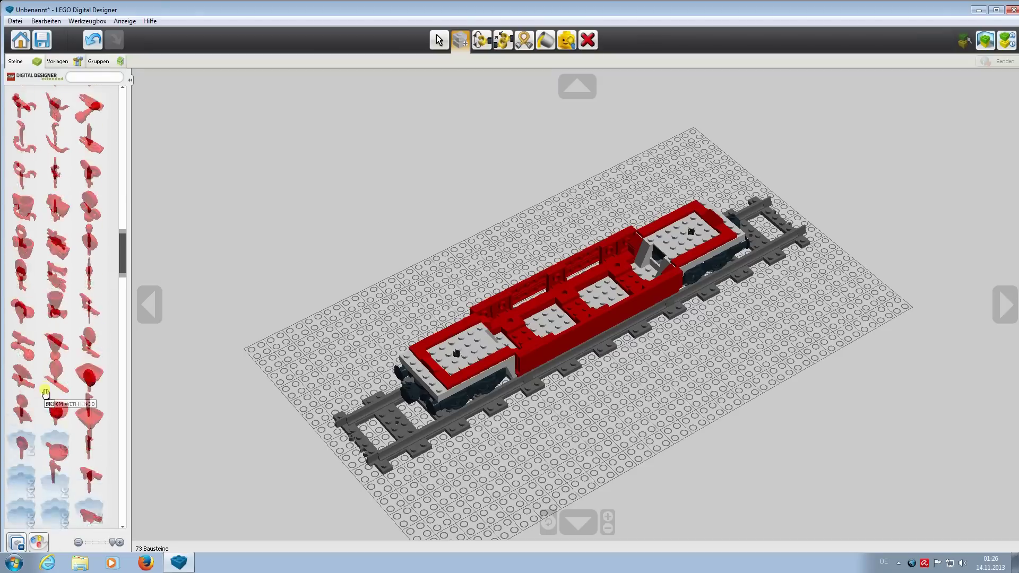
scroll(52, 395, down, 10)
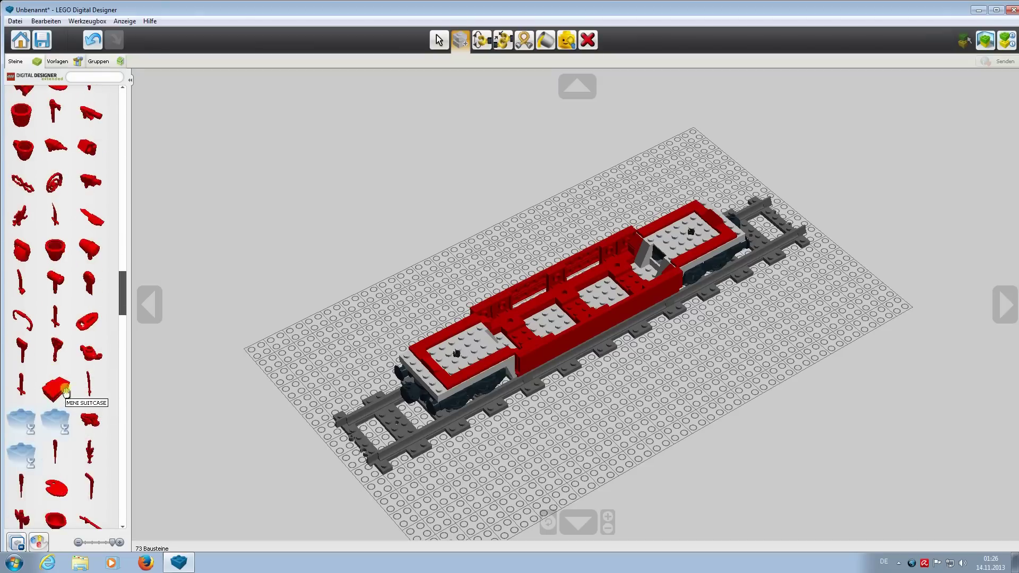
drag(121, 325, 122, 444)
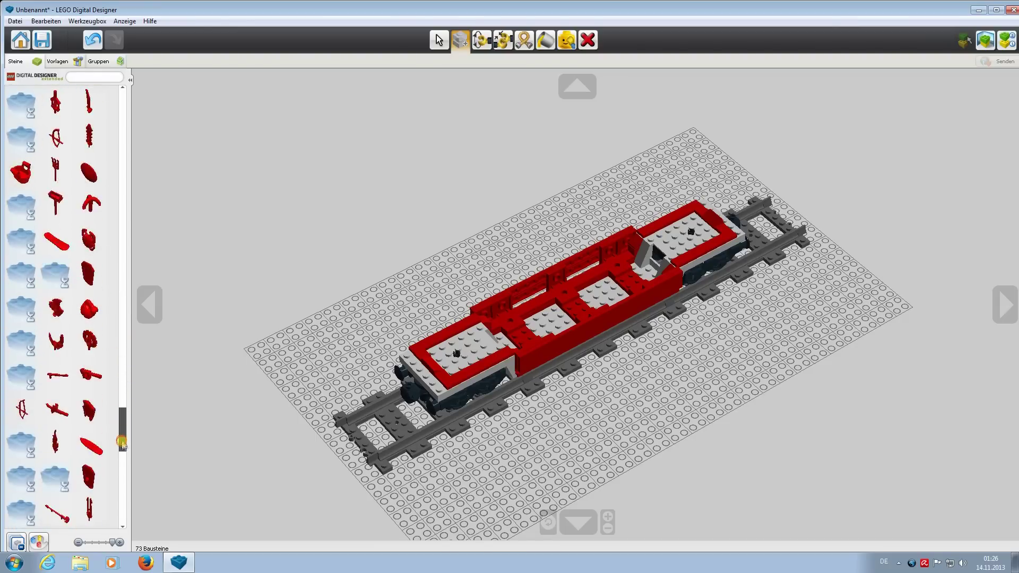
drag(118, 378, 122, 240)
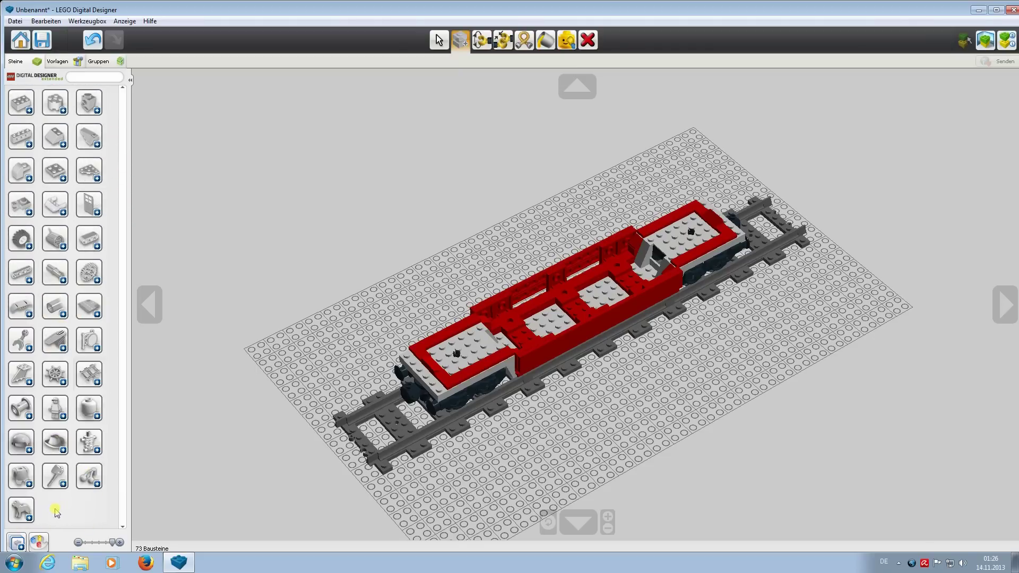
Step: Examine the parts in the ship and vehicle brick categories for something usable on the wagon
click(58, 378)
scroll(64, 455, down, 2)
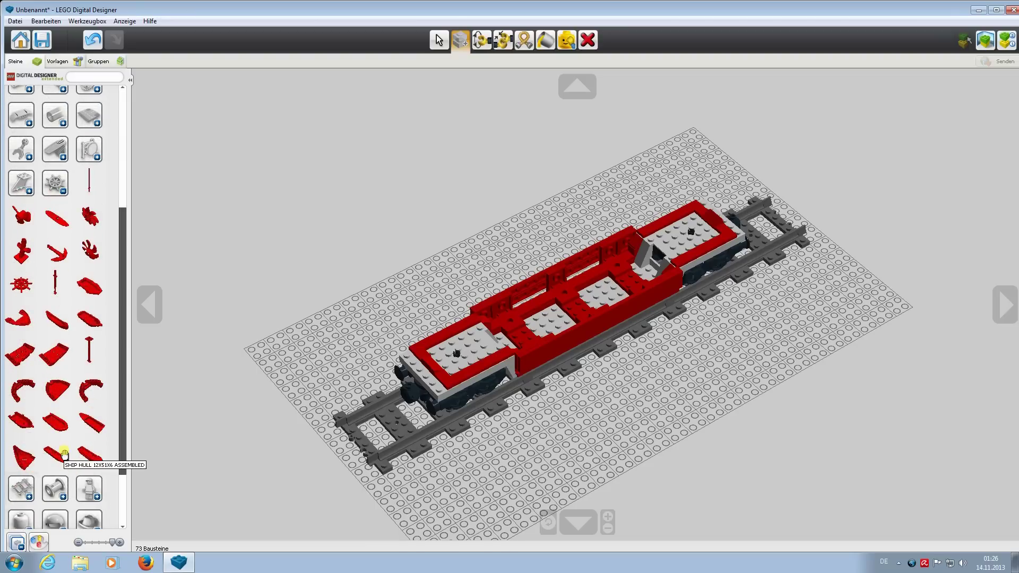
scroll(64, 441, up, 3)
click(60, 315)
click(23, 378)
scroll(60, 425, down, 5)
scroll(60, 425, down, 10)
scroll(71, 425, down, 8)
scroll(71, 425, down, 8)
scroll(71, 426, down, 8)
scroll(70, 427, down, 3)
drag(123, 451, 142, 200)
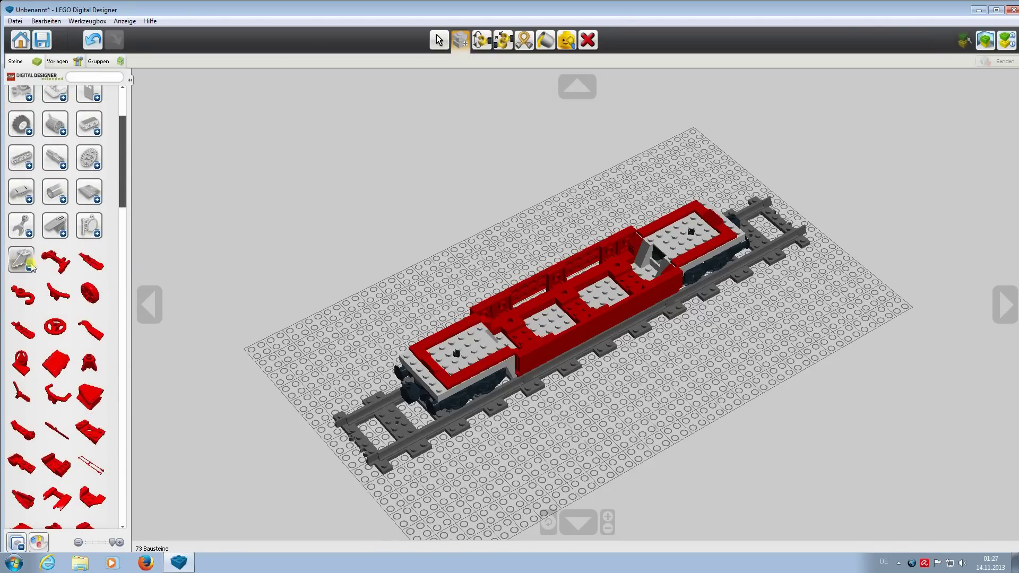
click(27, 264)
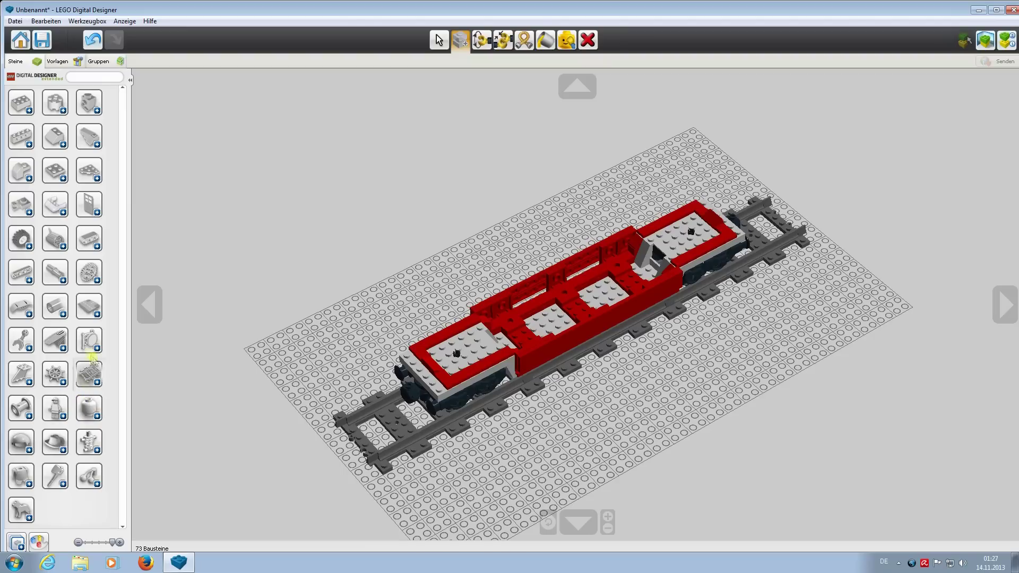
Step: Place four red CLAMP 1X2 parts on the wagon, one at each corner of its two ends
click(63, 218)
scroll(53, 361, down, 5)
click(53, 360)
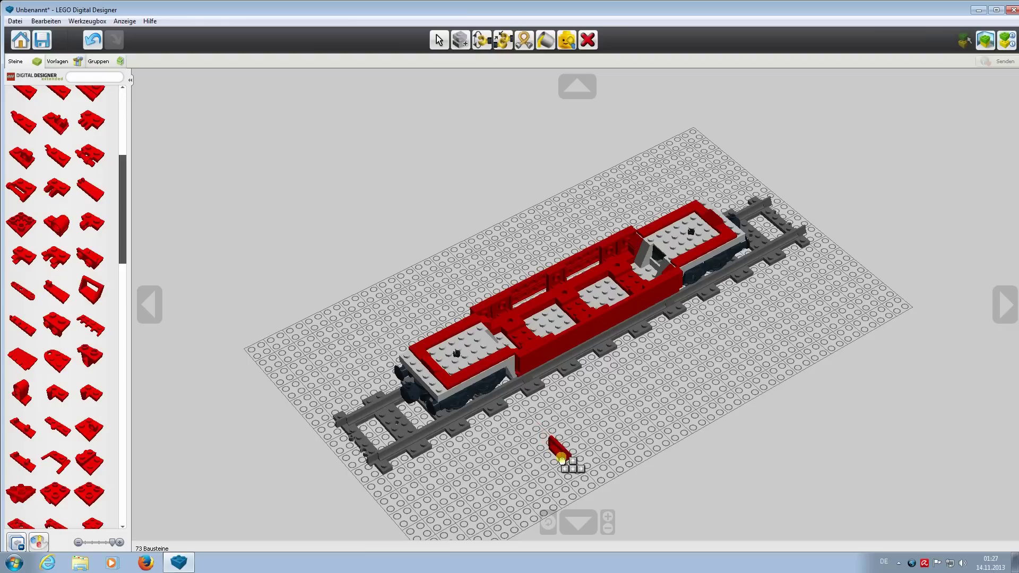
click(409, 360)
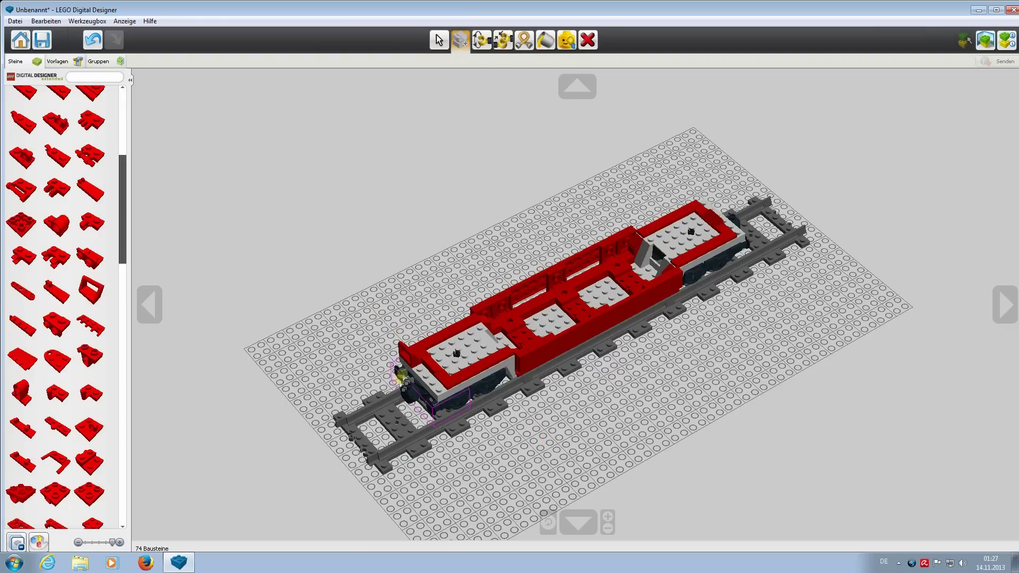
click(442, 390)
click(441, 390)
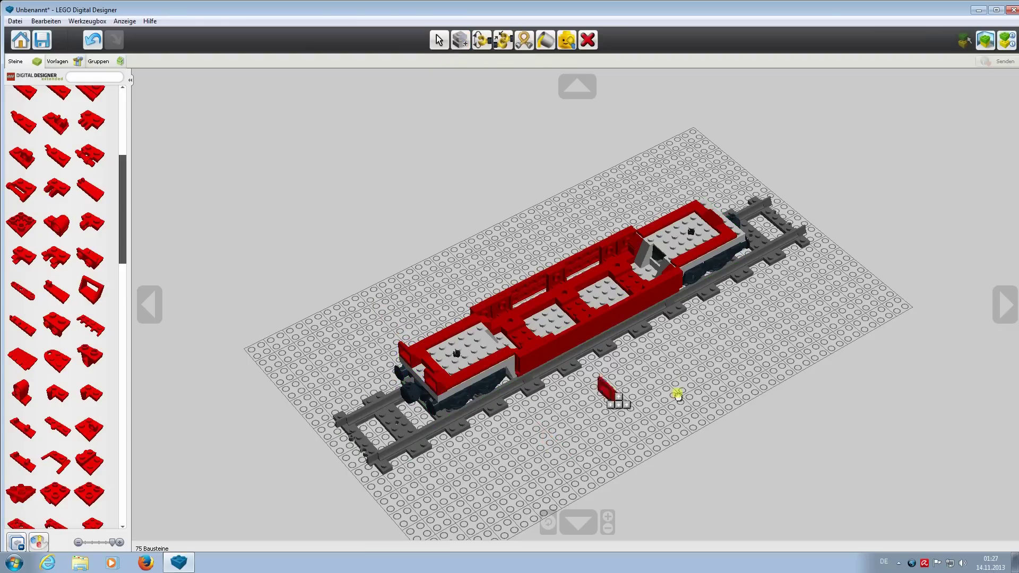
click(741, 234)
click(713, 209)
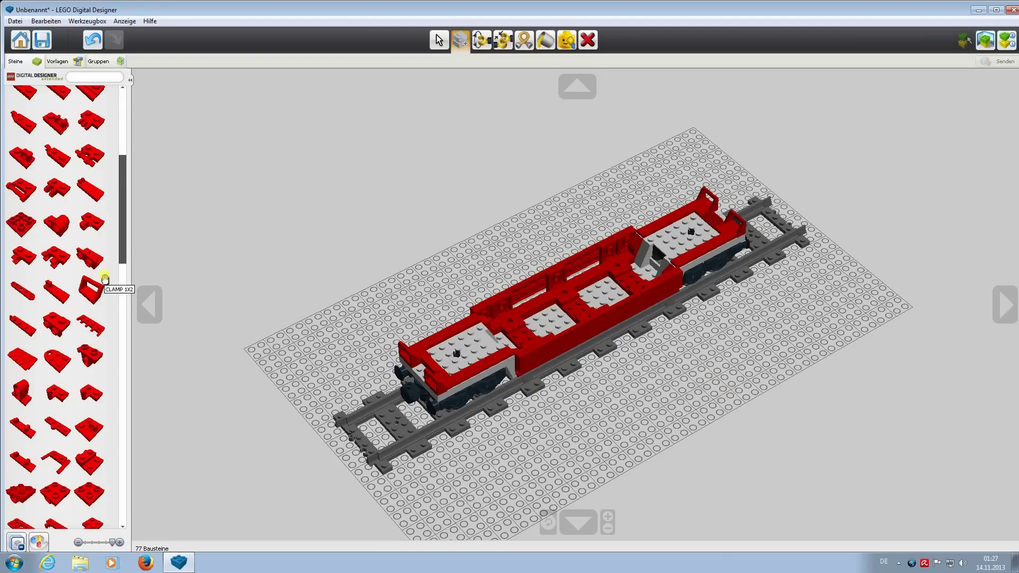
Step: Look through the two Technic beam categories for a suitable part
drag(124, 234, 110, 141)
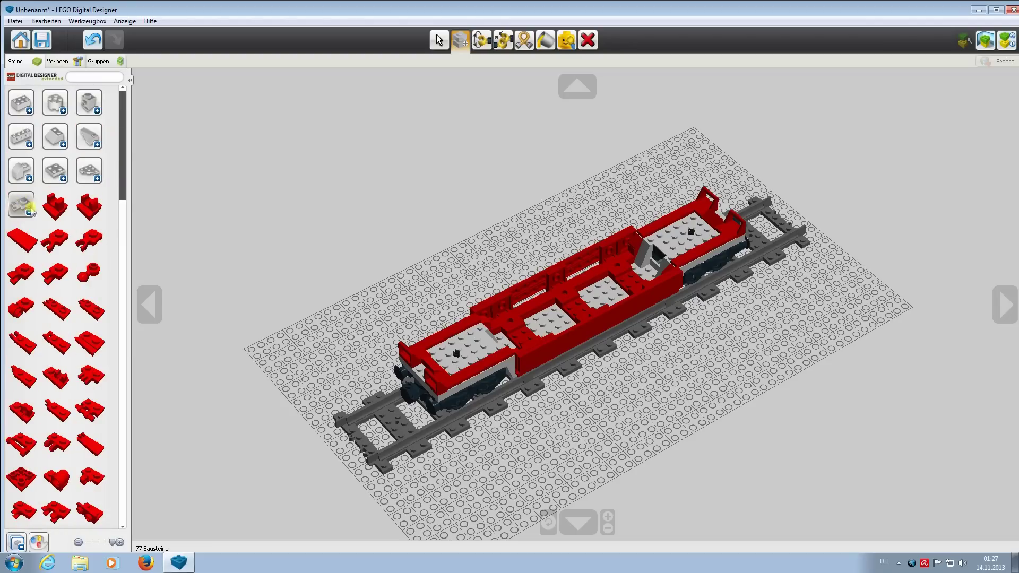
click(30, 209)
click(29, 277)
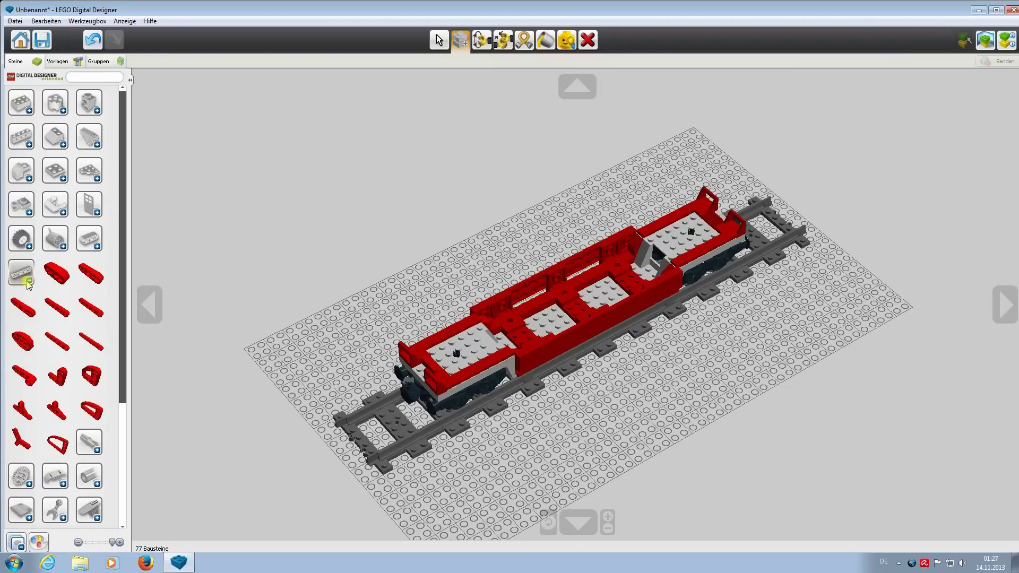
click(30, 282)
click(89, 240)
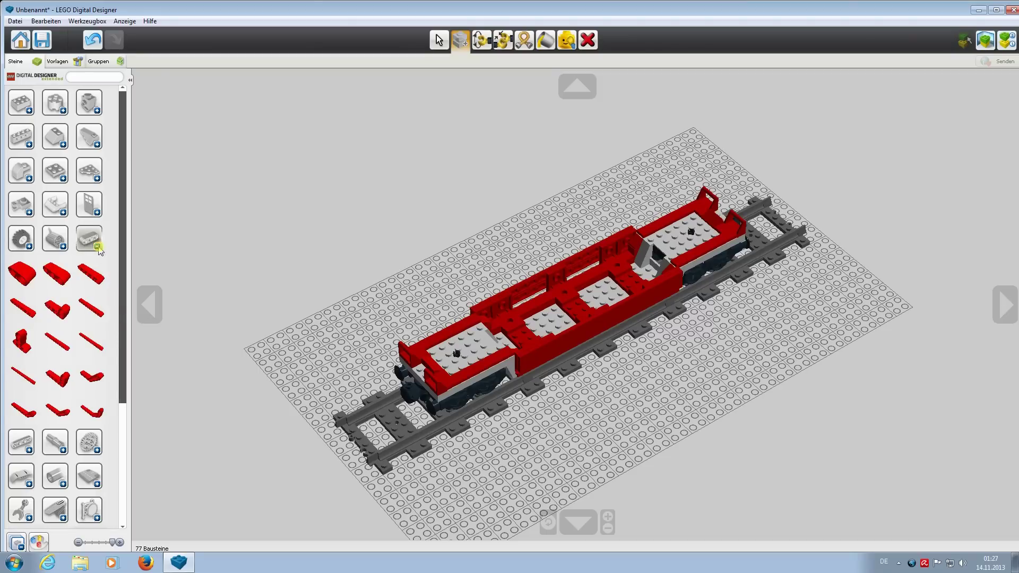
click(98, 247)
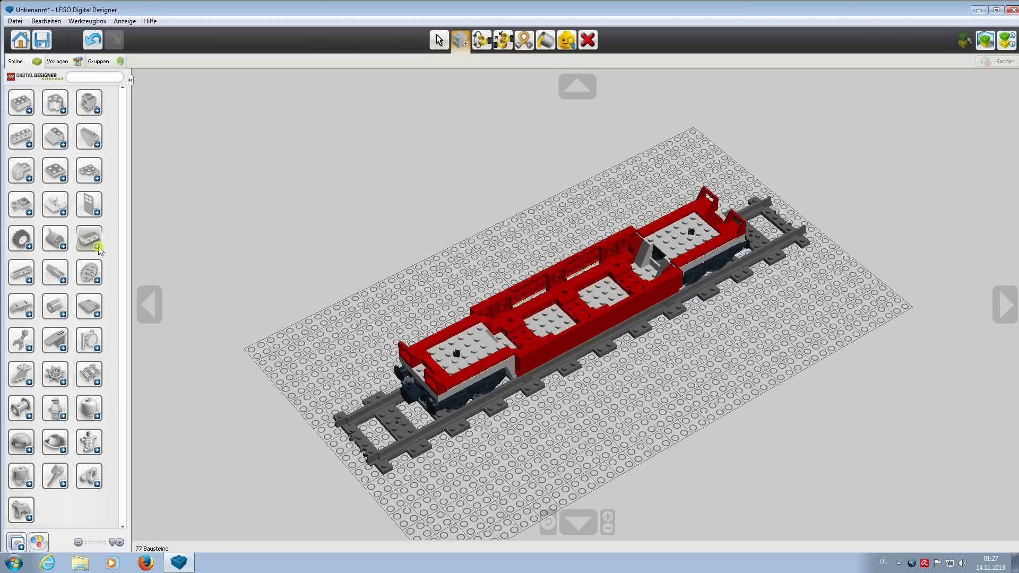
Step: Examine the Technic pin, axle and connector category from beginning to end for a suitable part
click(58, 276)
scroll(55, 369, down, 3)
scroll(54, 367, down, 10)
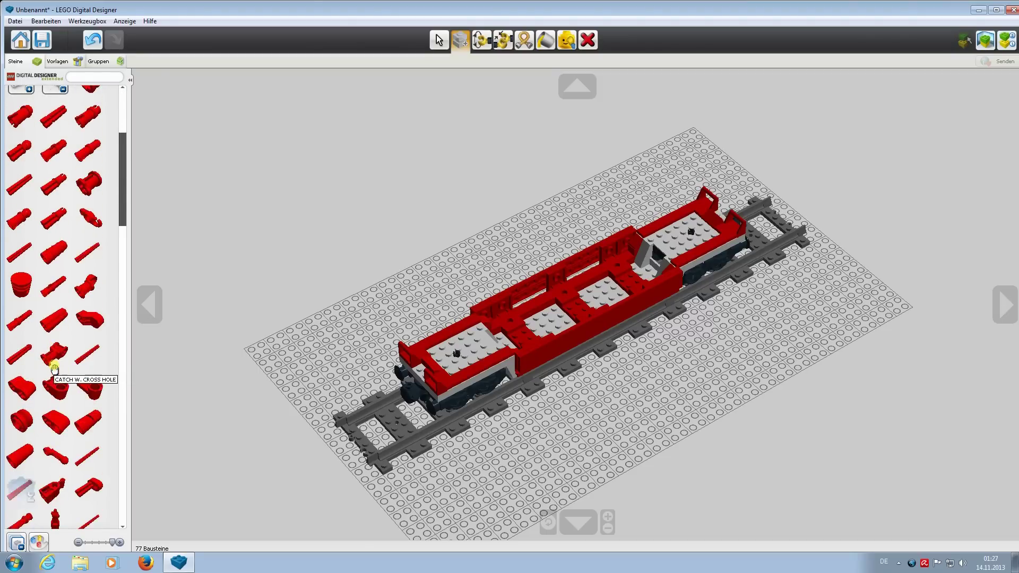
scroll(54, 364, down, 1)
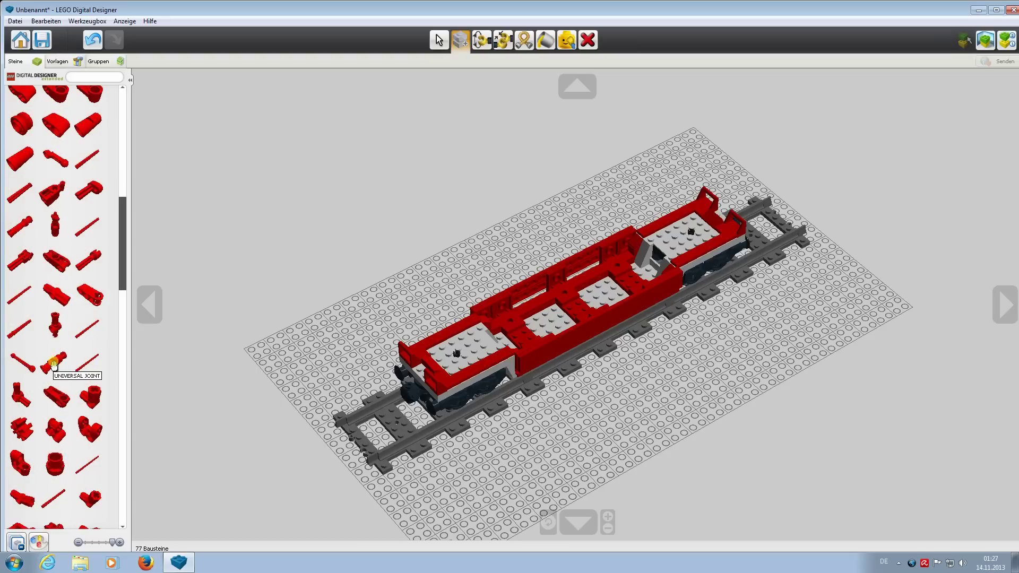
scroll(54, 364, down, 6)
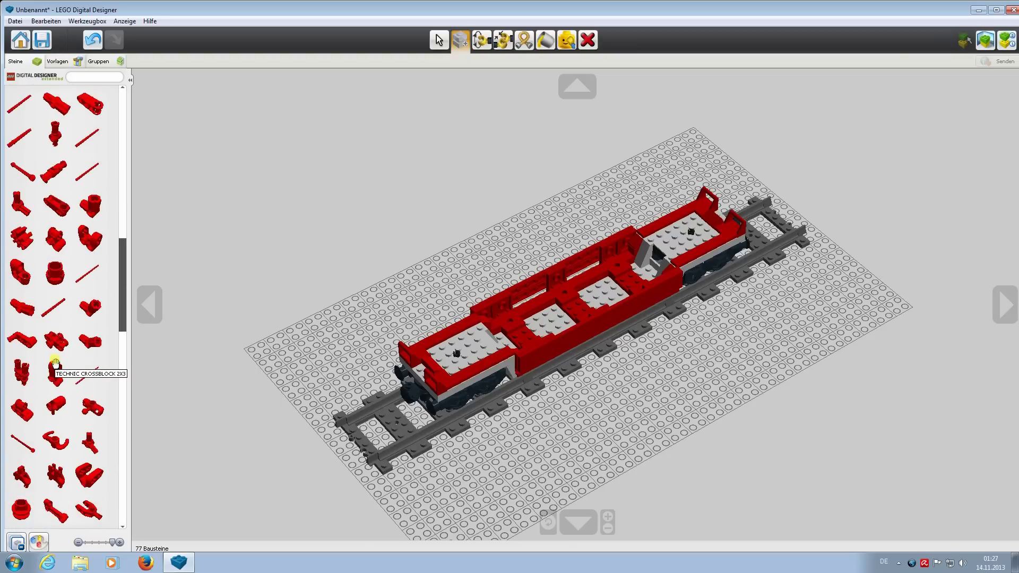
scroll(55, 363, down, 3)
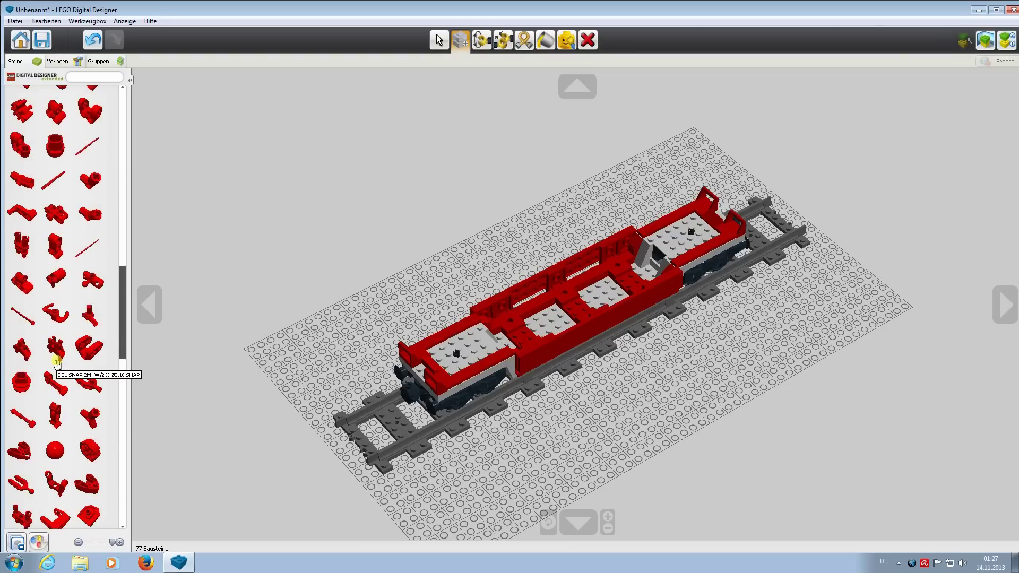
scroll(57, 365, down, 7)
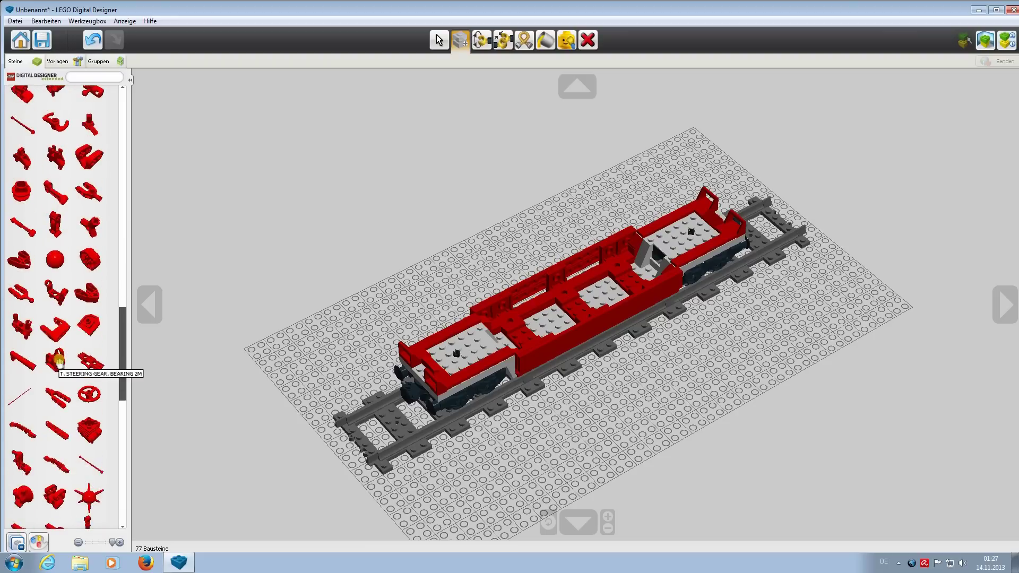
scroll(60, 364, down, 9)
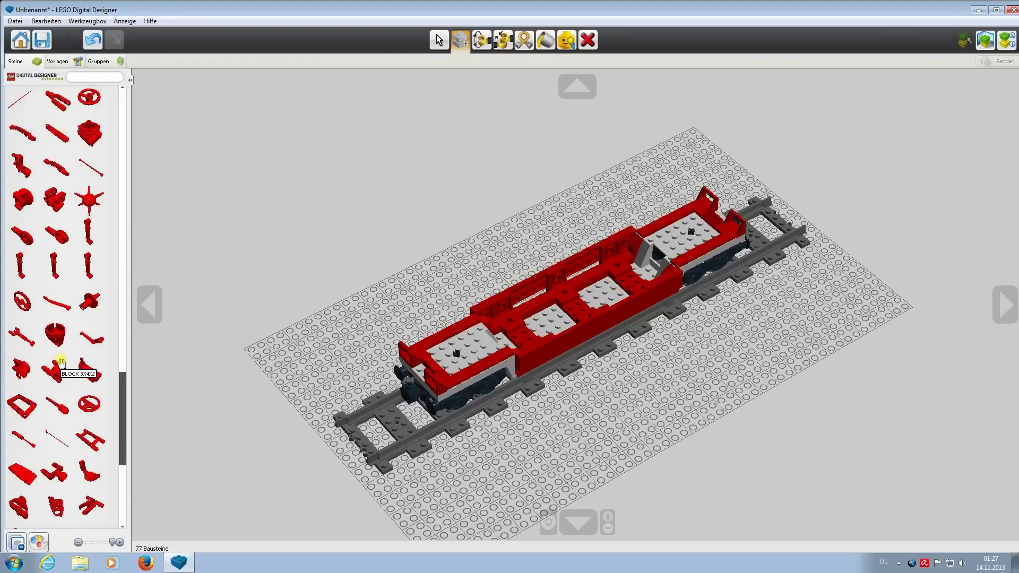
scroll(62, 366, down, 2)
drag(125, 446, 105, 131)
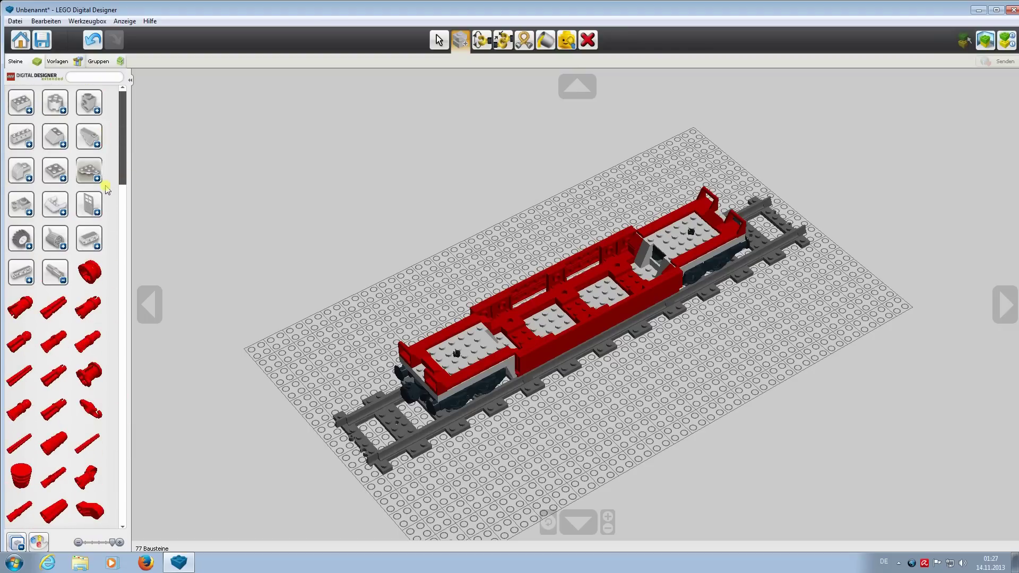
Step: Look through the special bricks with side knobs and holders, and the Technic bricks, for a suitable part
click(88, 102)
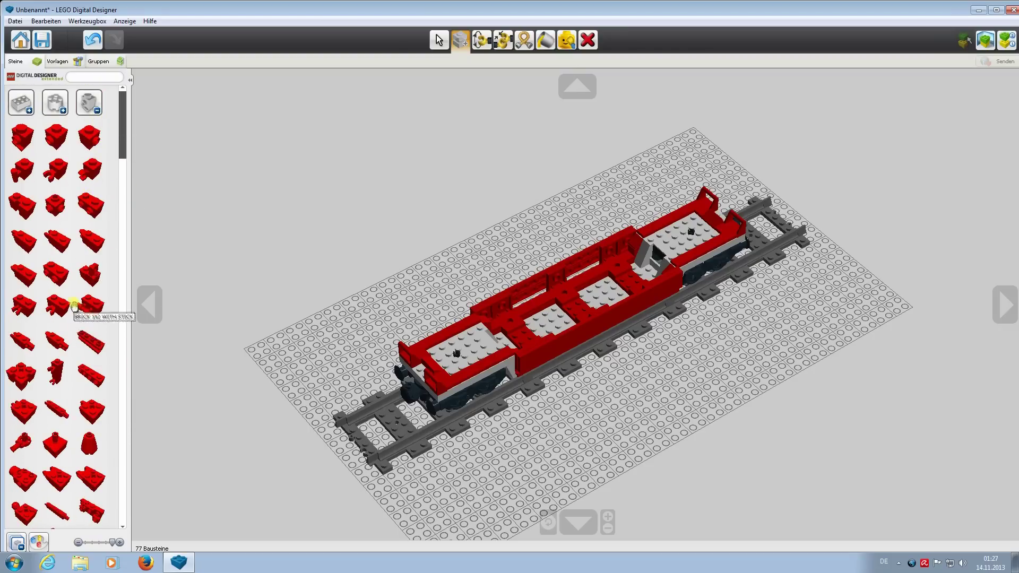
scroll(74, 321, down, 4)
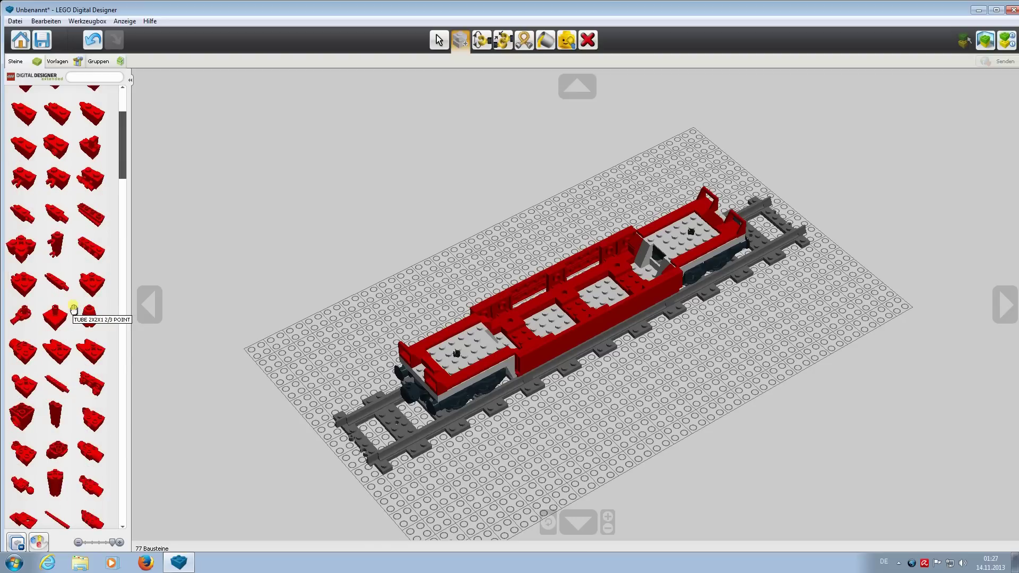
scroll(72, 343, down, 5)
scroll(73, 344, up, 4)
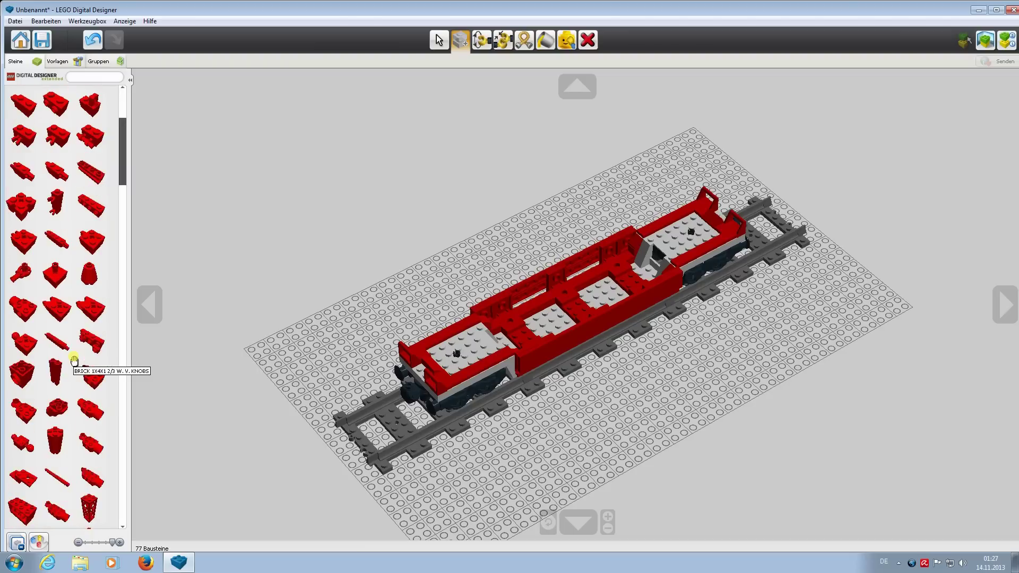
scroll(74, 361, up, 1)
scroll(74, 360, up, 4)
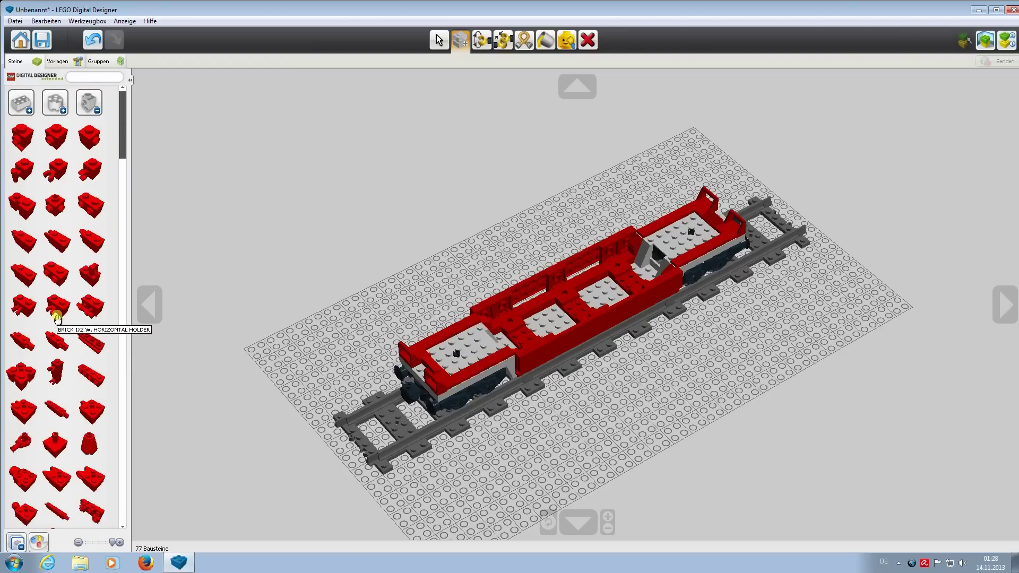
click(94, 114)
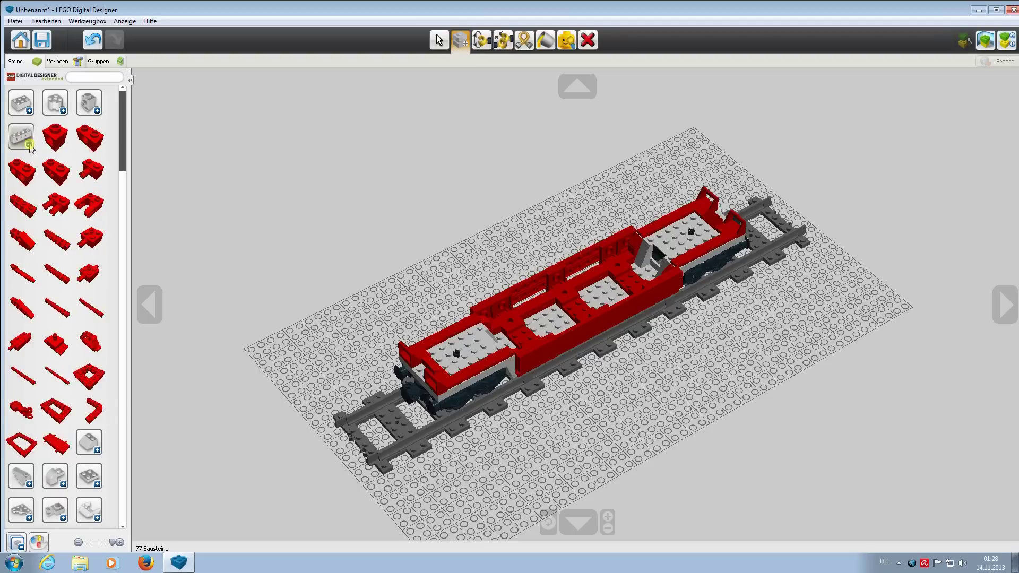
click(30, 144)
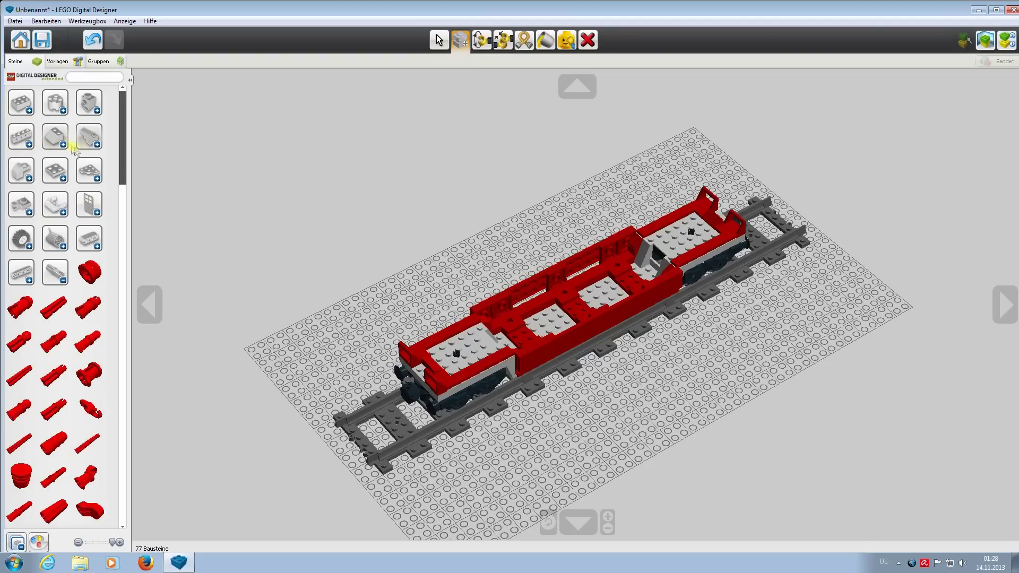
Step: Look through the wedge-shaped roof tiles and windscreens and the curved bow bricks for a suitable part
click(97, 144)
scroll(53, 297, down, 3)
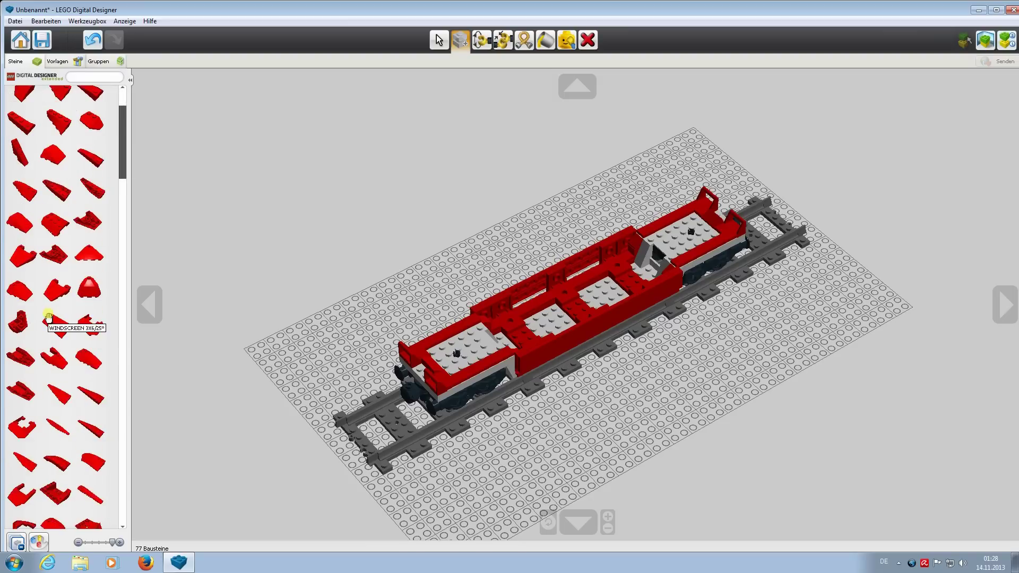
scroll(50, 288, up, 4)
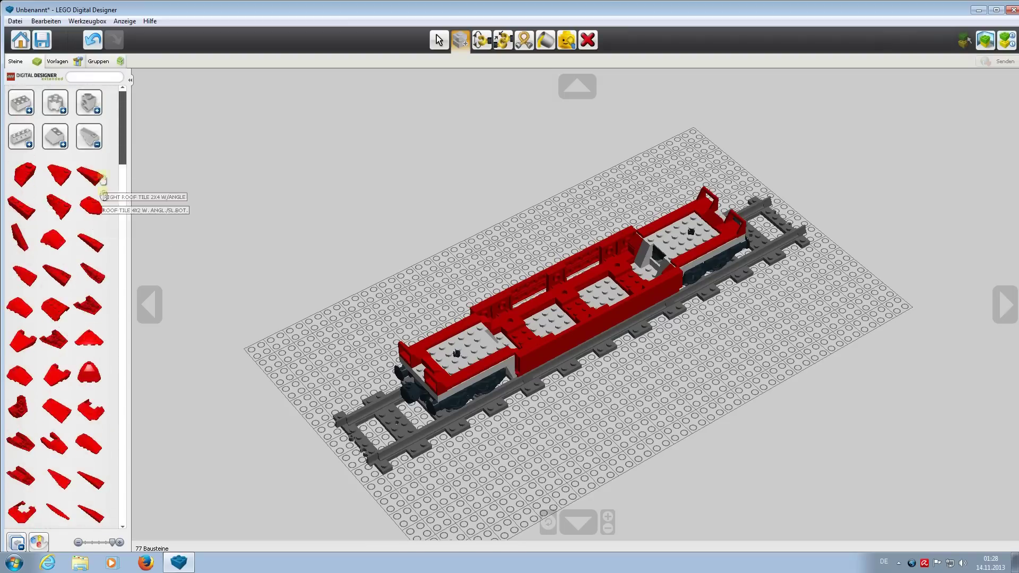
click(90, 145)
click(28, 179)
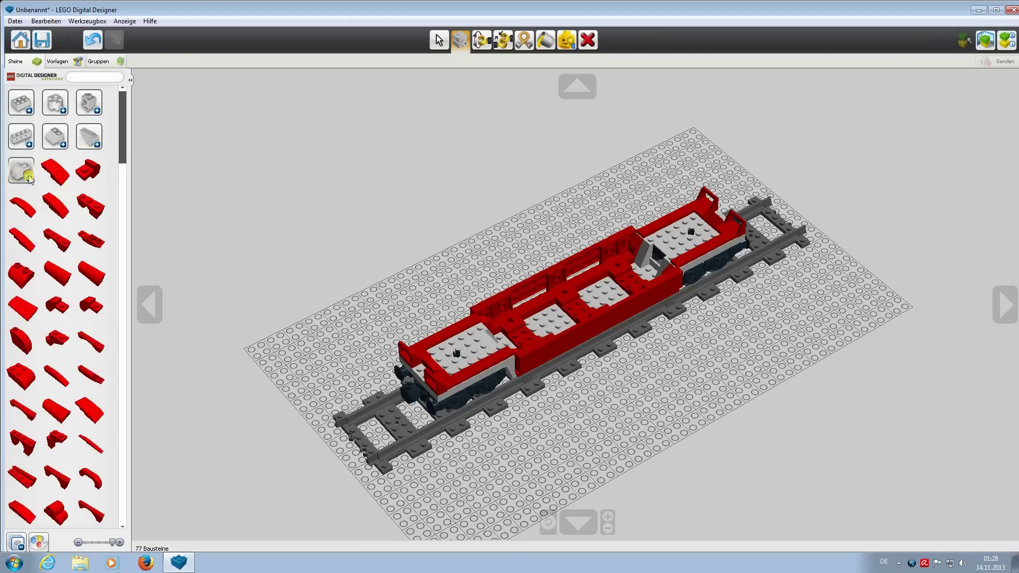
scroll(50, 291, down, 5)
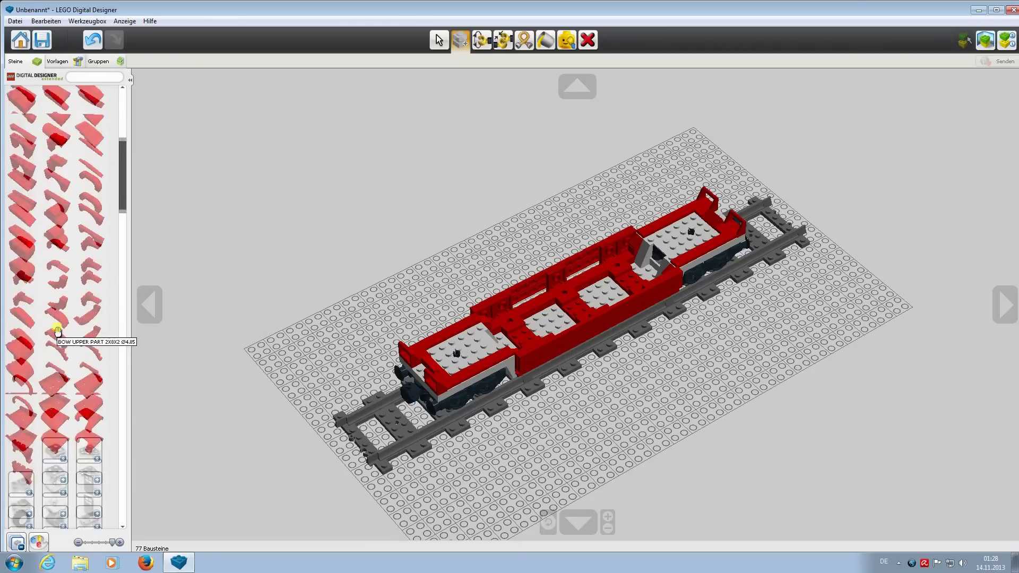
scroll(32, 320, up, 5)
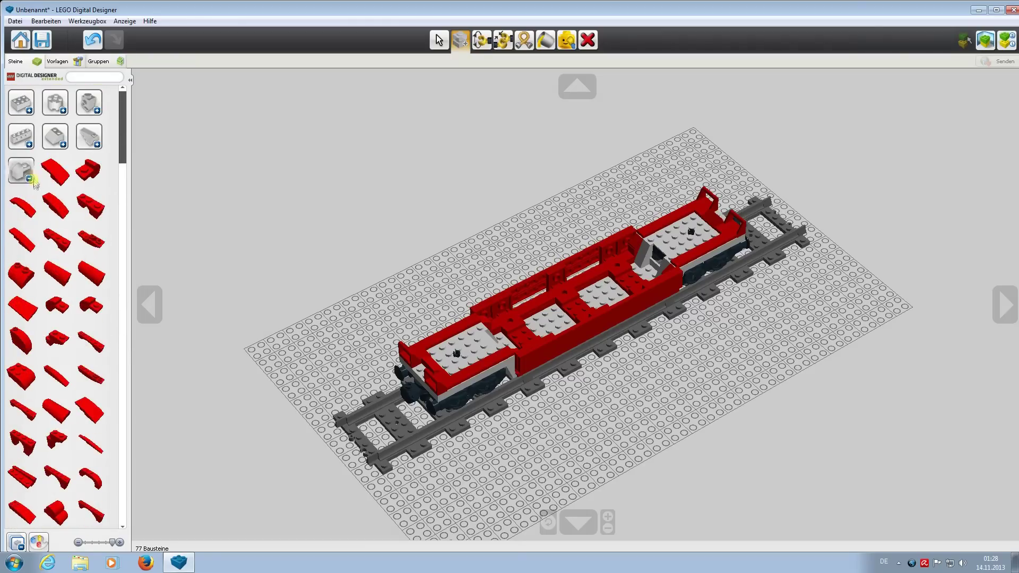
click(28, 180)
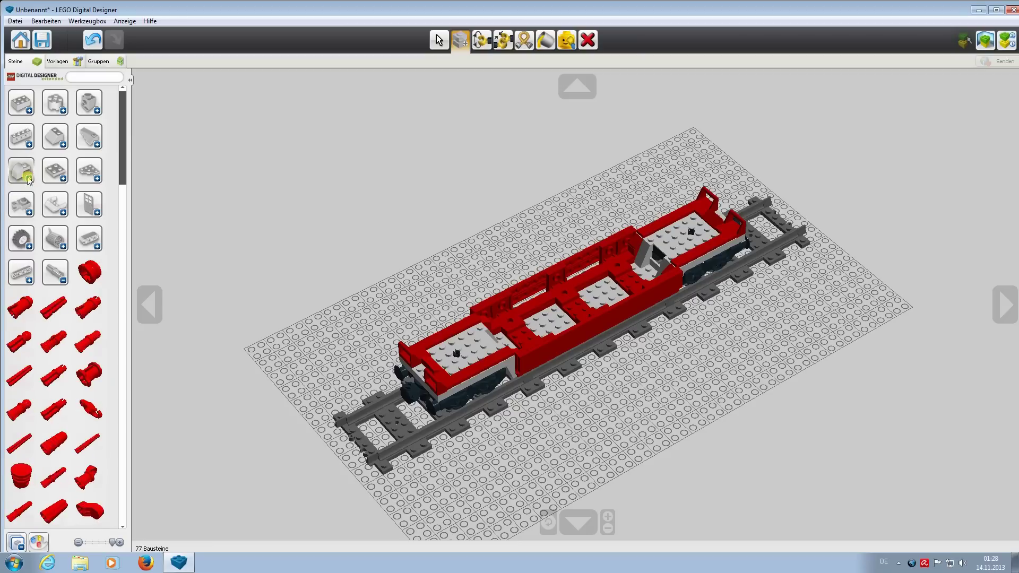
Step: Examine the doors, windows and wall panels category, and glance over the Technic beams, for a suitable part
click(96, 215)
scroll(82, 269, down, 3)
scroll(79, 274, down, 5)
scroll(80, 274, down, 6)
scroll(80, 274, down, 6)
scroll(80, 274, down, 6)
drag(121, 293, 139, 93)
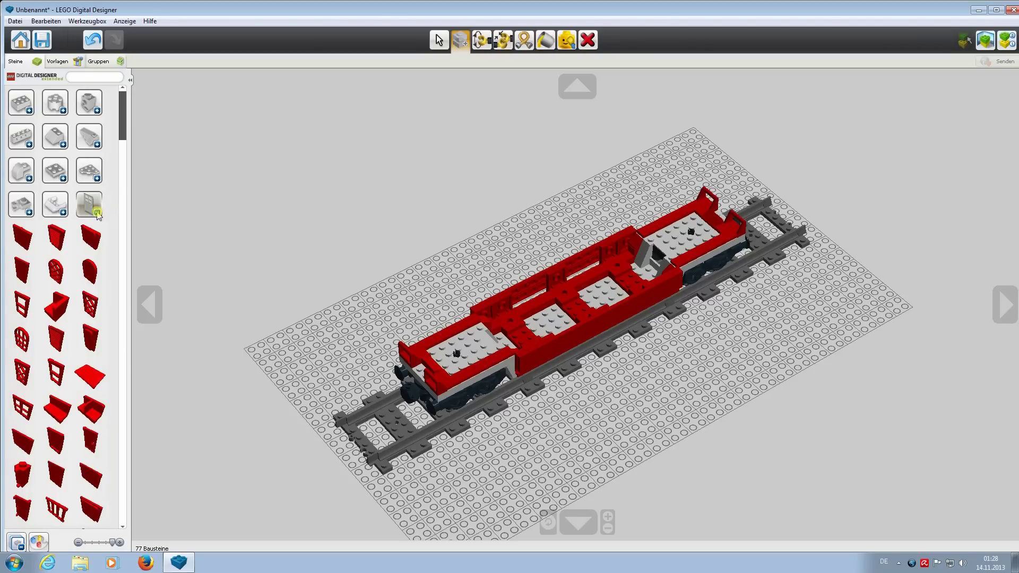
click(61, 281)
click(30, 281)
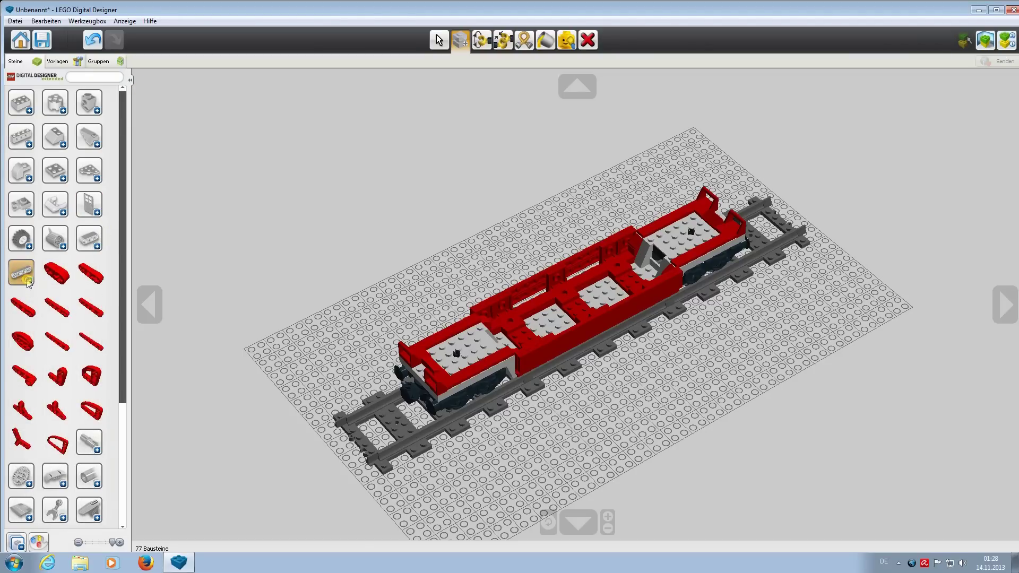
click(29, 281)
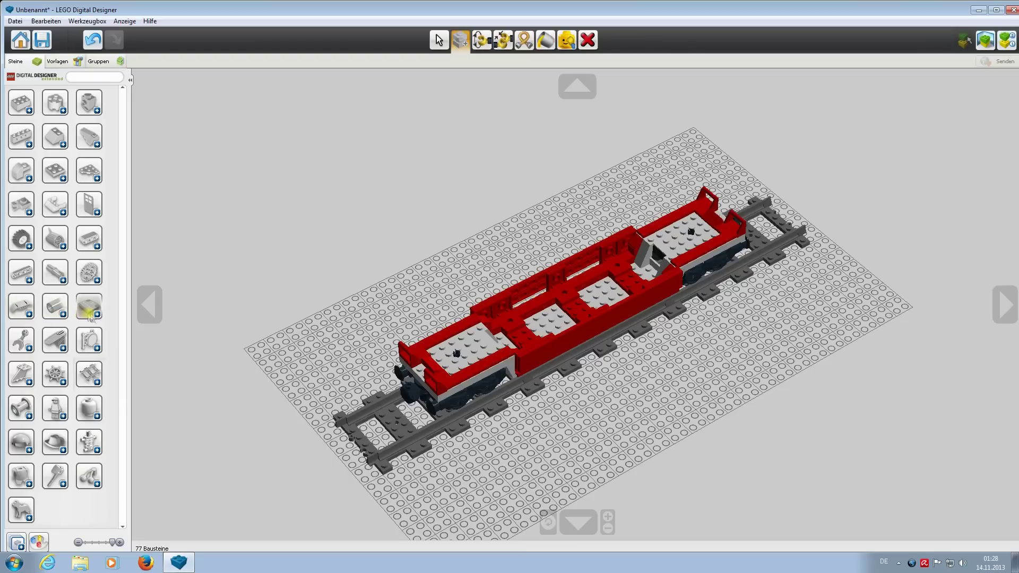
Step: Look through the action-figure masks and weapons and the ball-joint limb parts for a suitable part
click(62, 350)
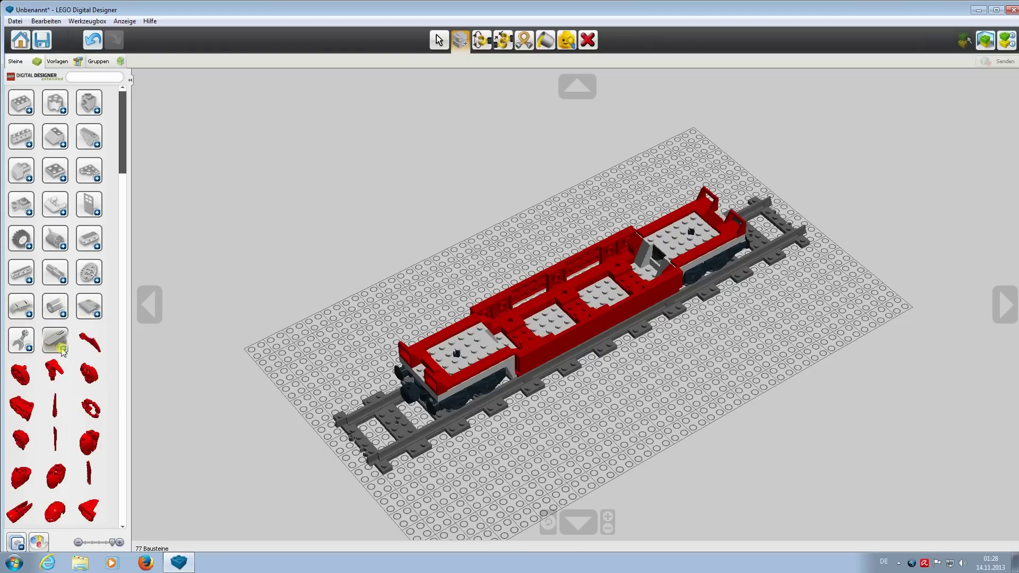
scroll(66, 379, down, 10)
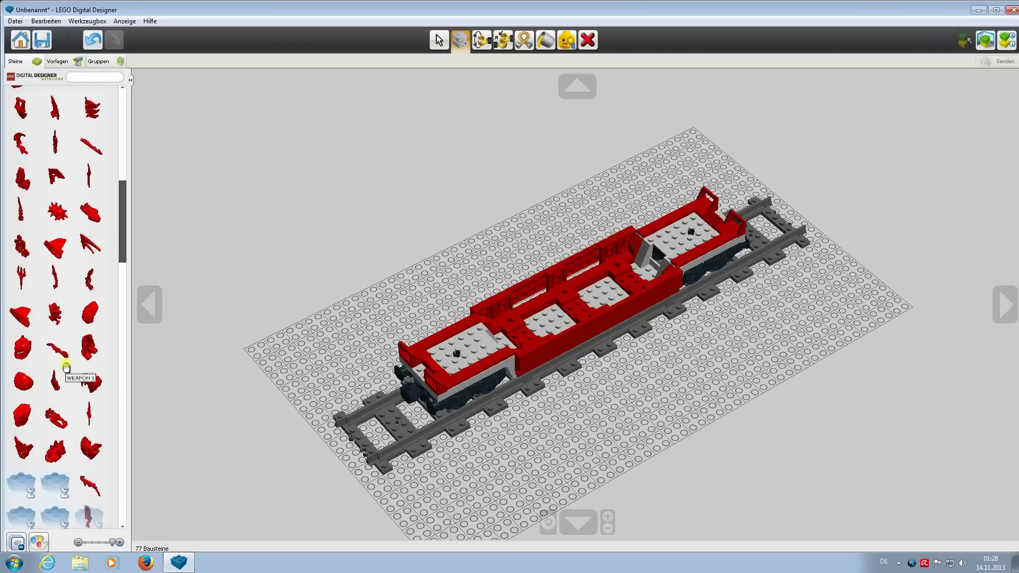
scroll(65, 363, down, 10)
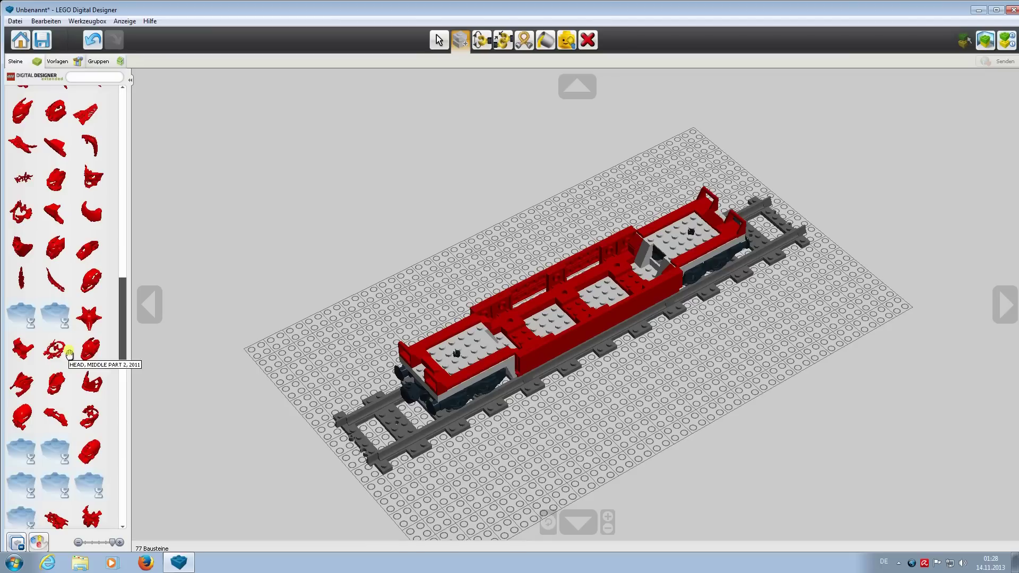
drag(121, 336, 126, 152)
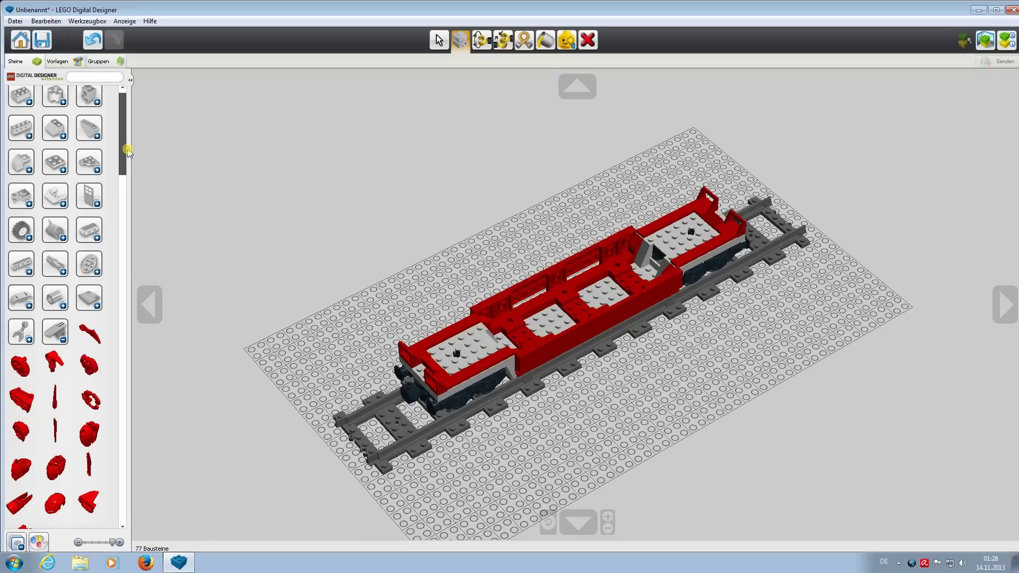
click(21, 340)
scroll(90, 357, down, 2)
scroll(90, 355, down, 10)
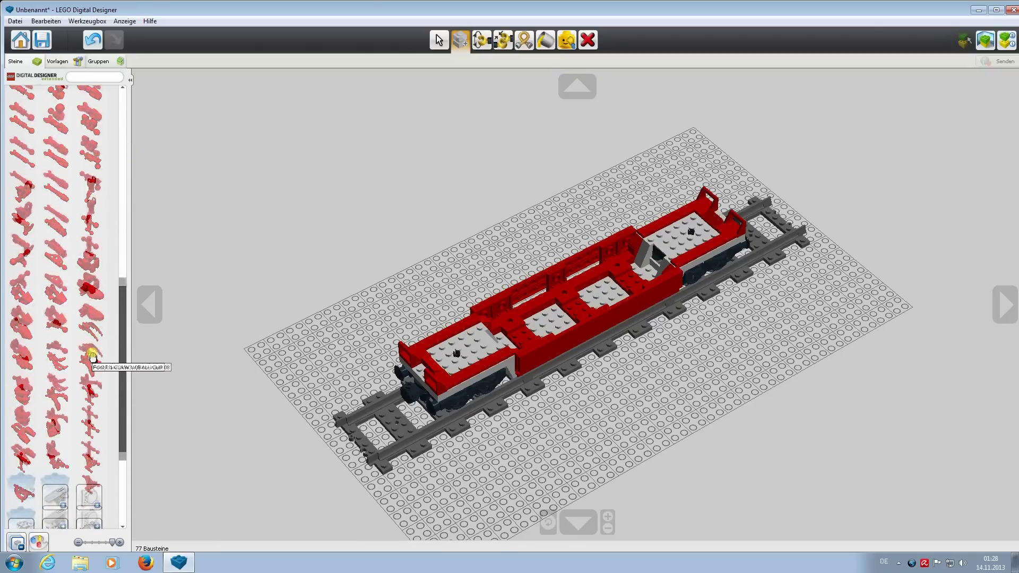
scroll(92, 357, up, 10)
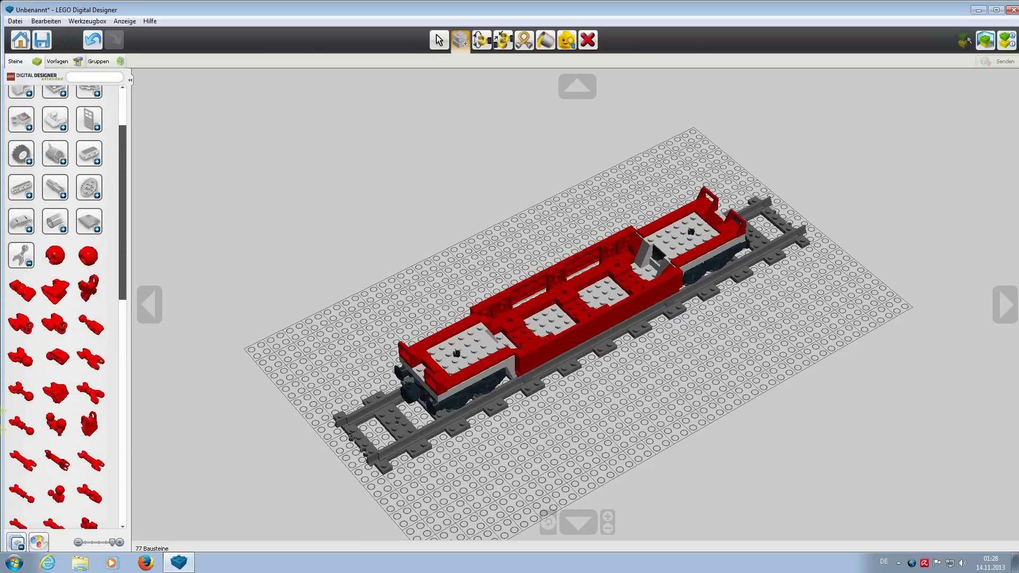
click(30, 264)
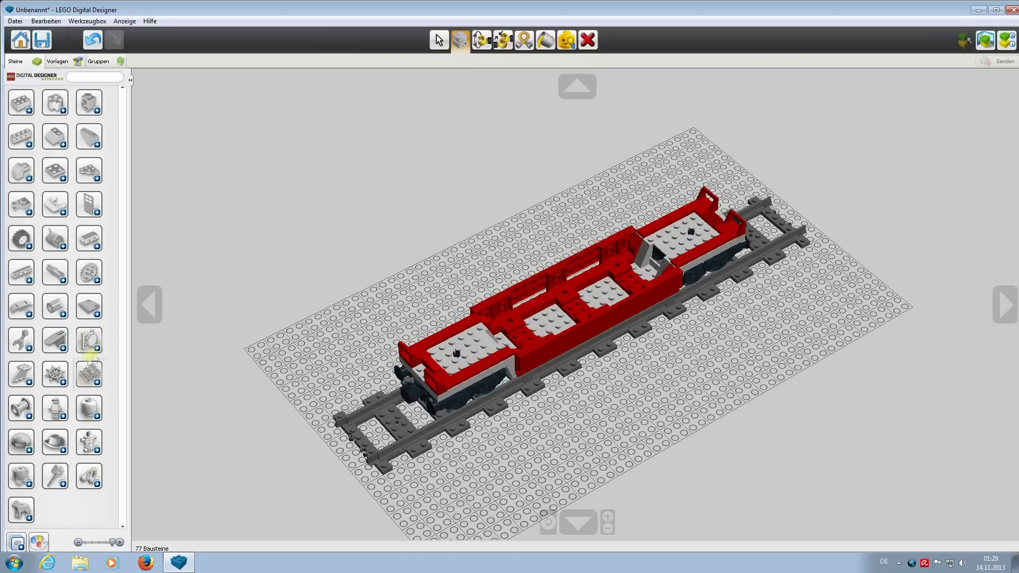
Step: Examine the decoration and accessory parts with fences, bars and flowers, and the hoses and pipes, for a suitable part
click(99, 349)
scroll(80, 383, down, 5)
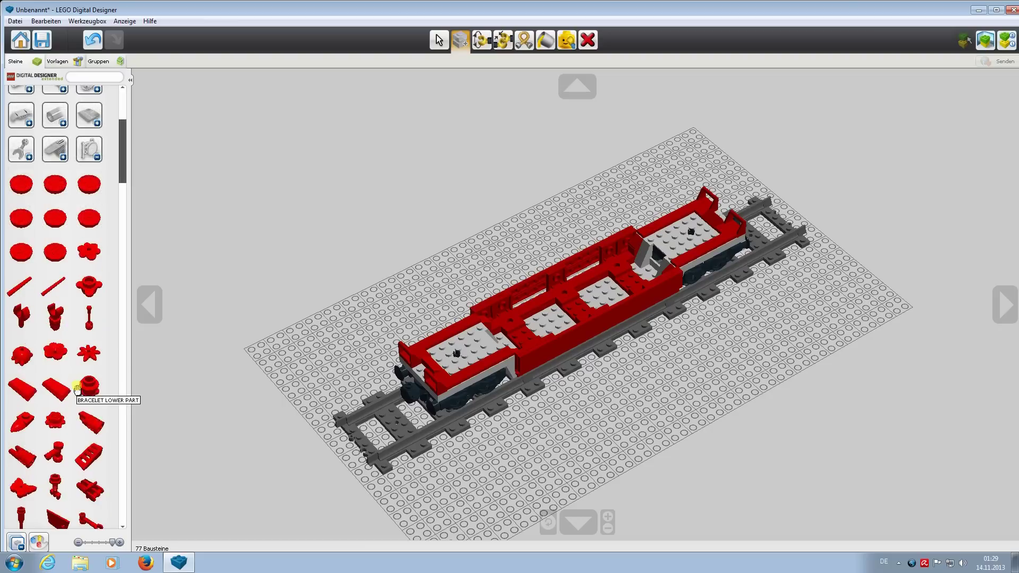
scroll(77, 390, down, 5)
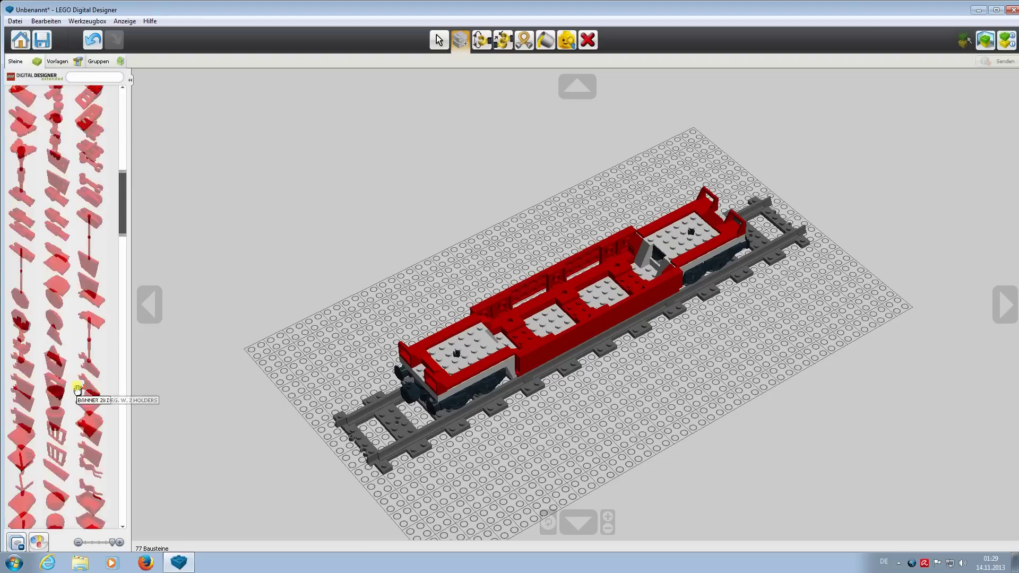
scroll(78, 390, down, 5)
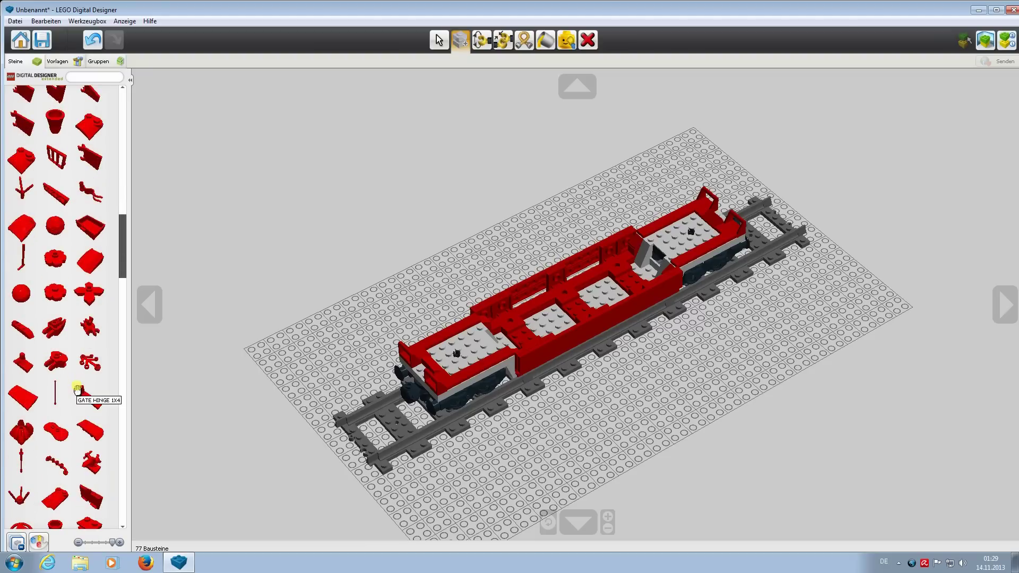
scroll(77, 390, down, 2)
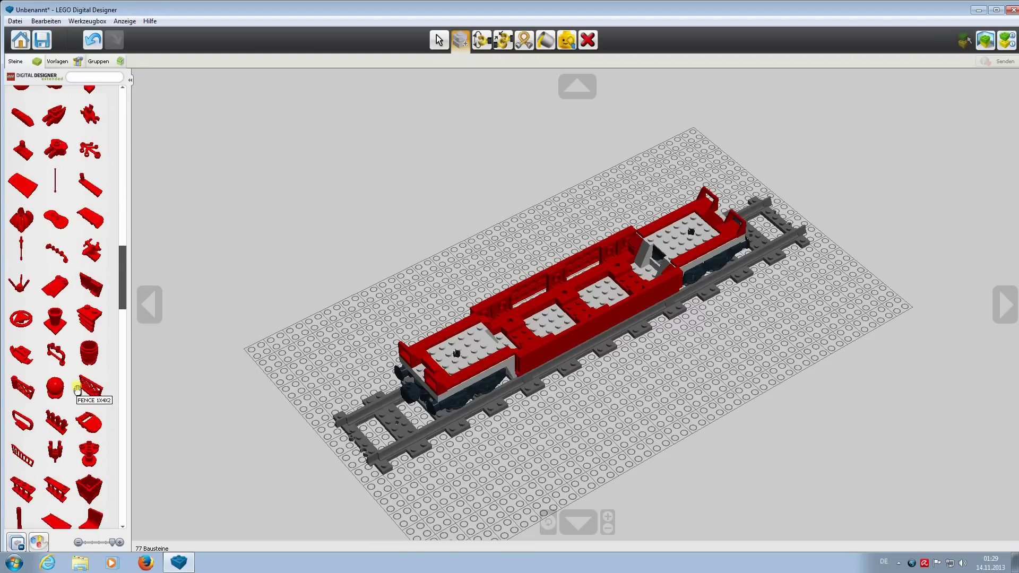
scroll(78, 390, down, 2)
scroll(77, 390, down, 3)
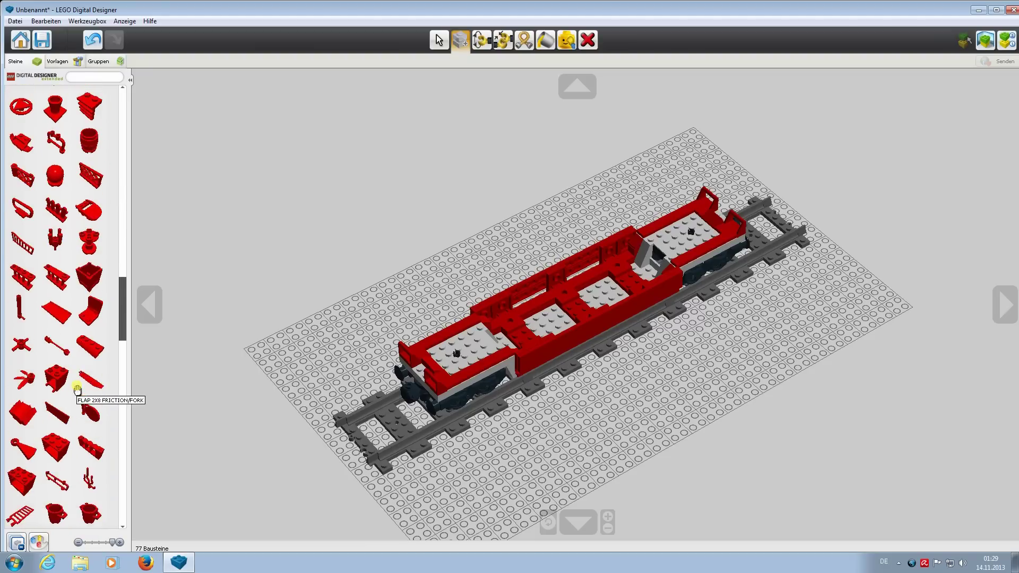
scroll(73, 388, down, 5)
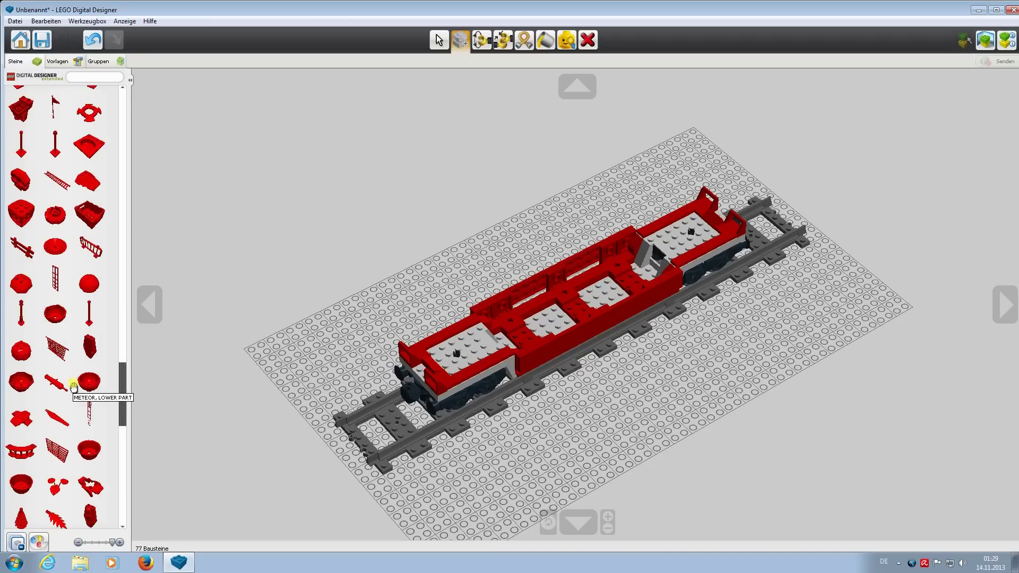
scroll(73, 389, down, 2)
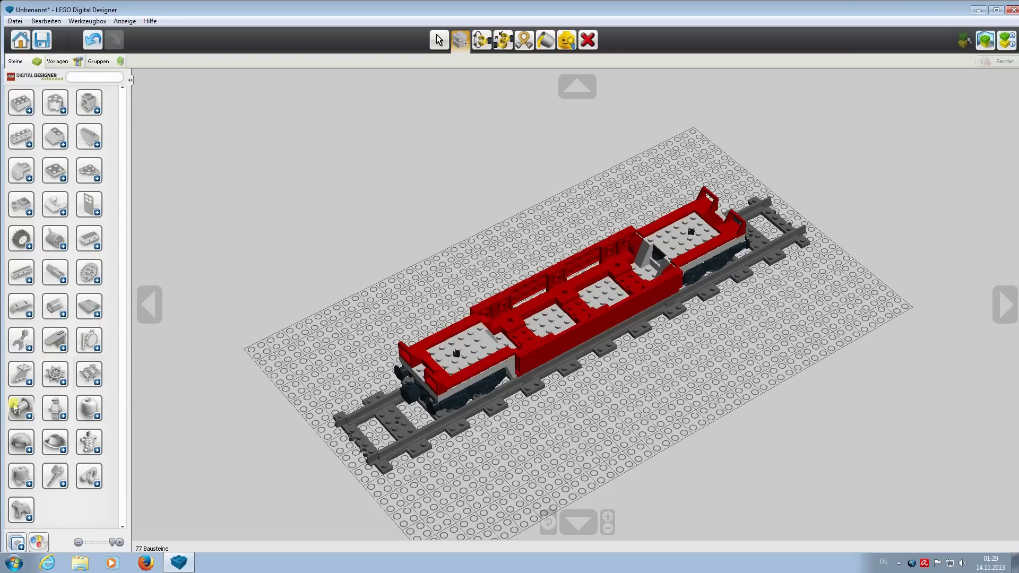
scroll(64, 314, down, 10)
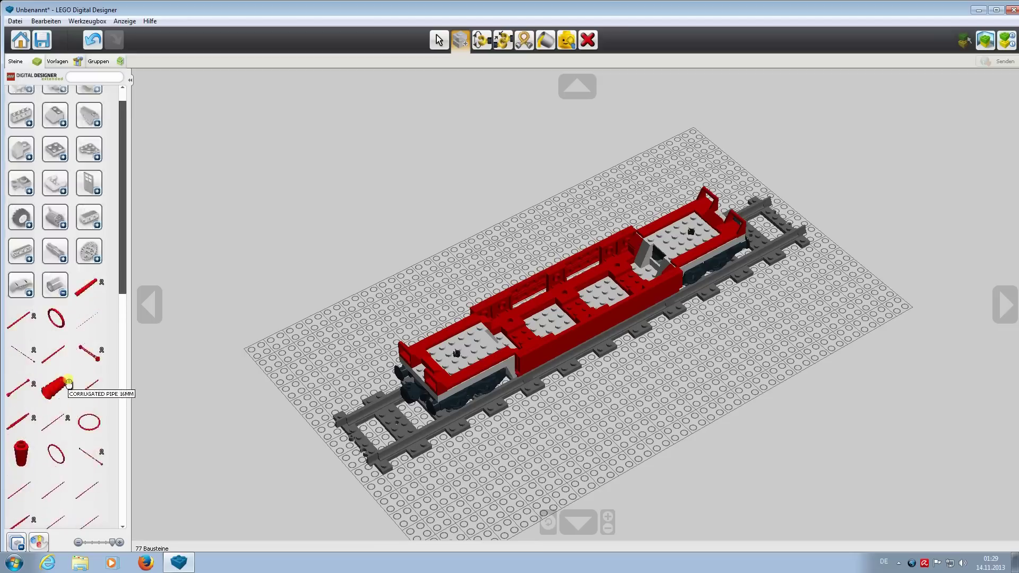
scroll(74, 378, down, 2)
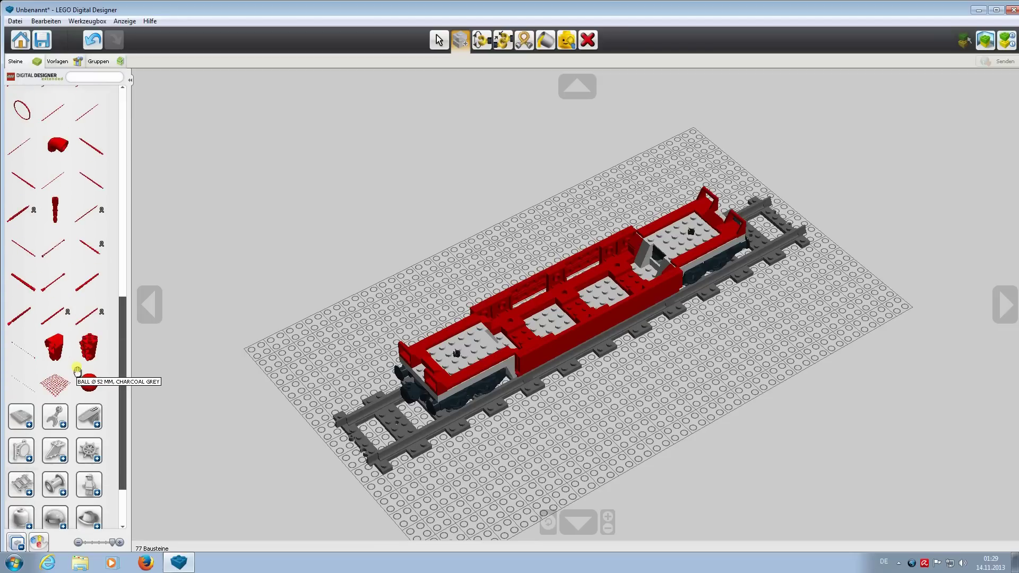
click(136, 325)
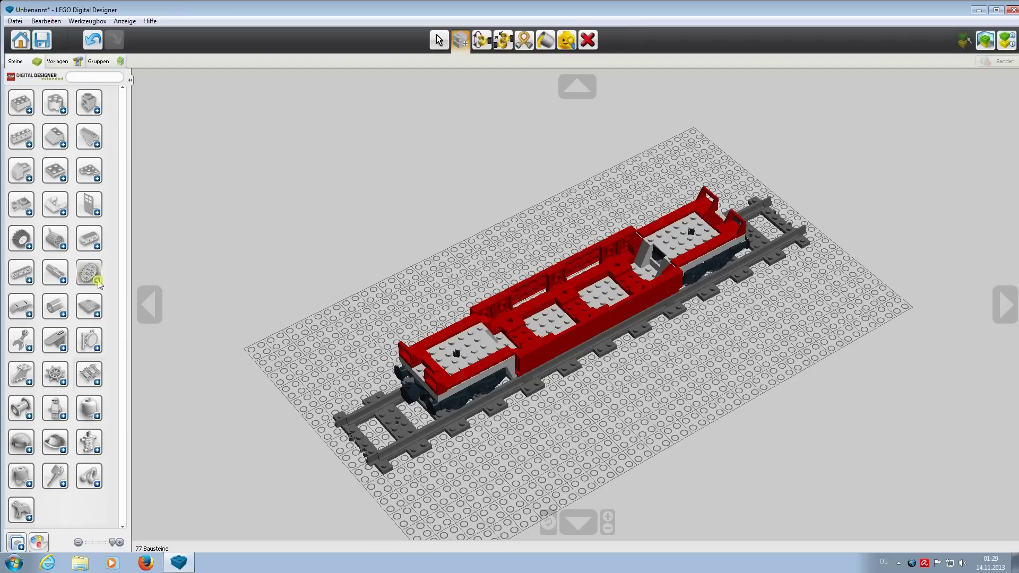
Step: Place a red special plate from the plates with holders and hinges between the two clamps on the wagon's front end
click(22, 205)
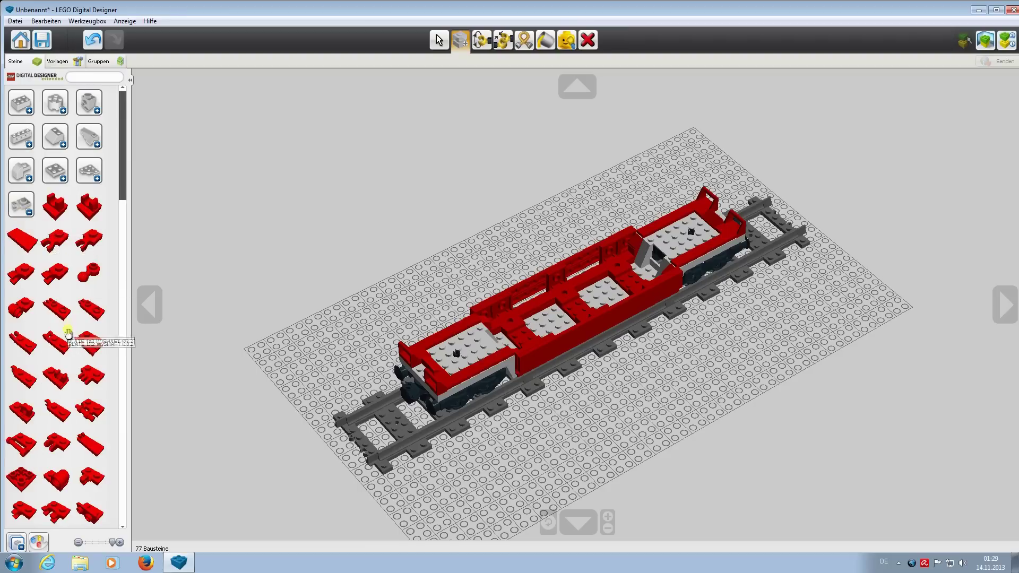
scroll(69, 340, down, 3)
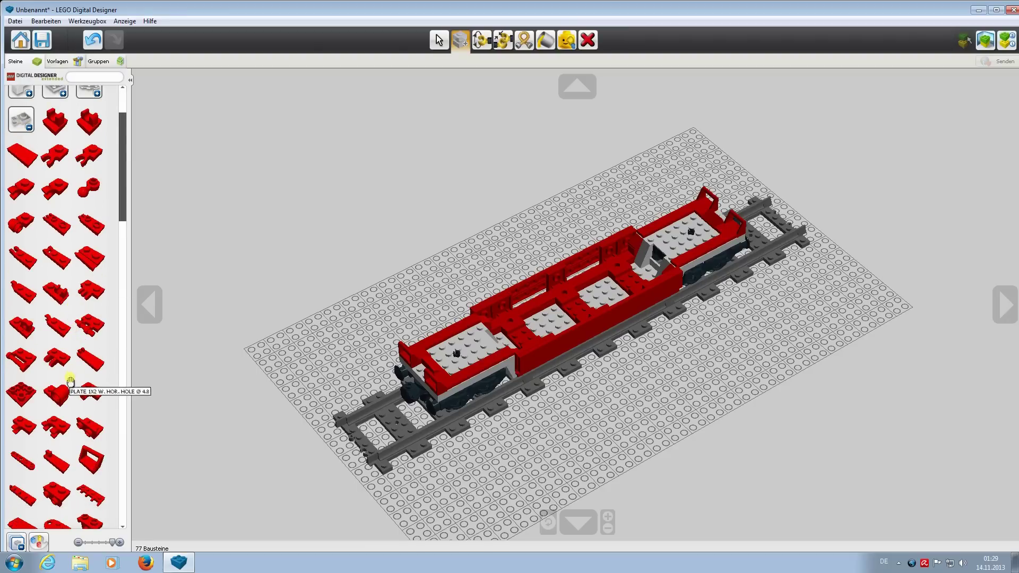
scroll(73, 380, down, 5)
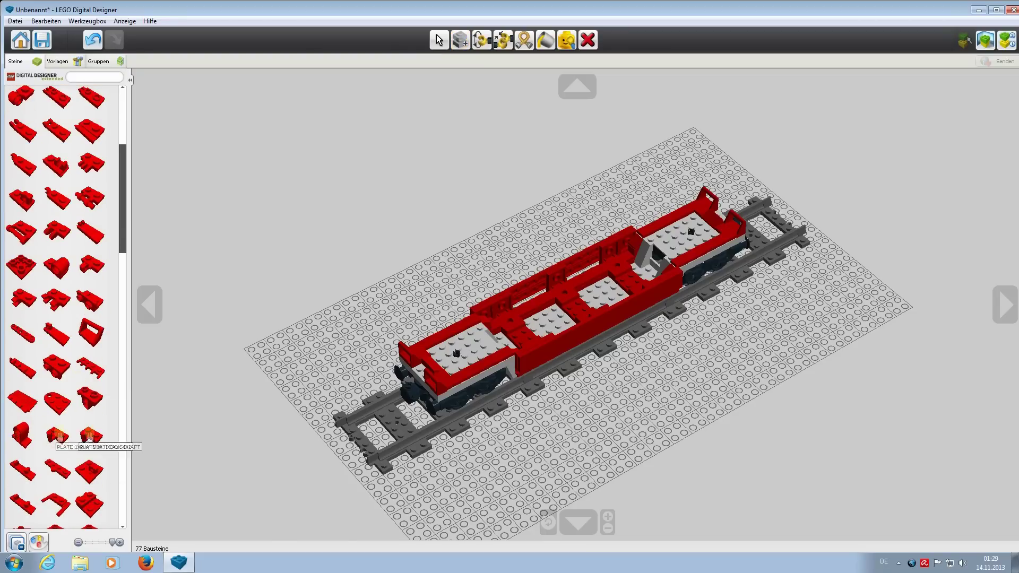
click(422, 370)
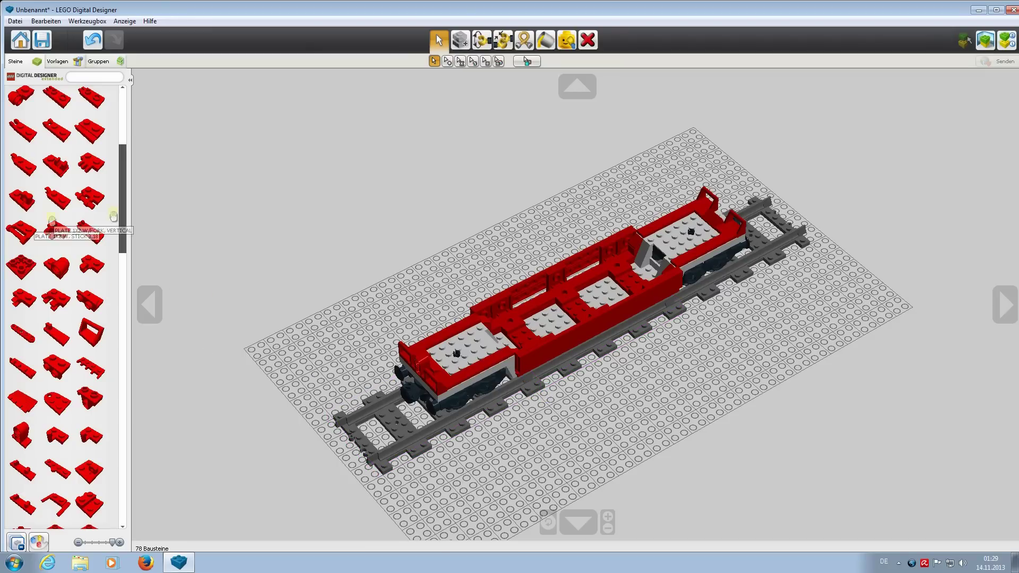
Step: Place a red Technic connector peg in the upper hole of the red plate between the clamps on the wagon's front end
drag(123, 223, 122, 143)
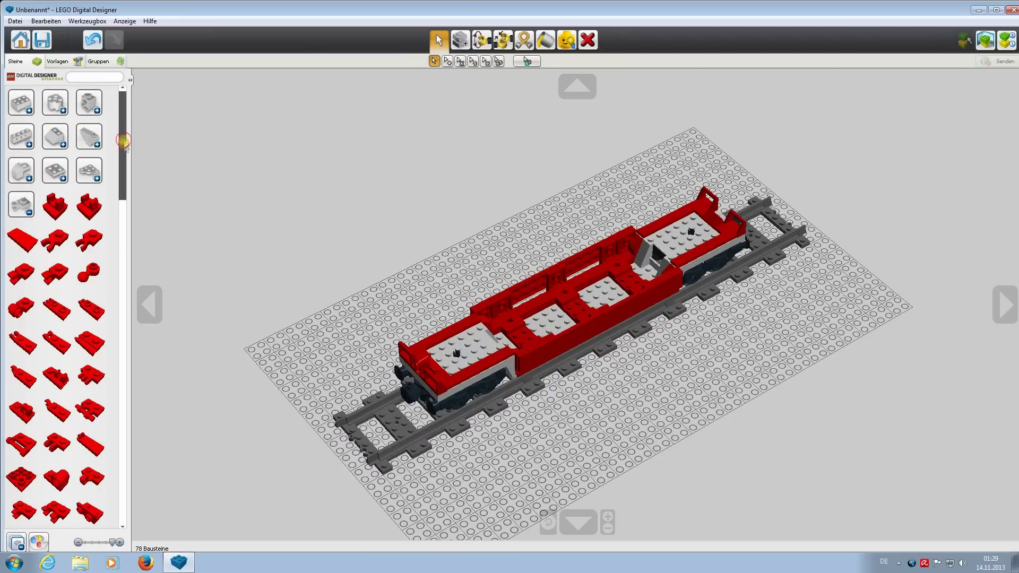
click(21, 205)
click(59, 273)
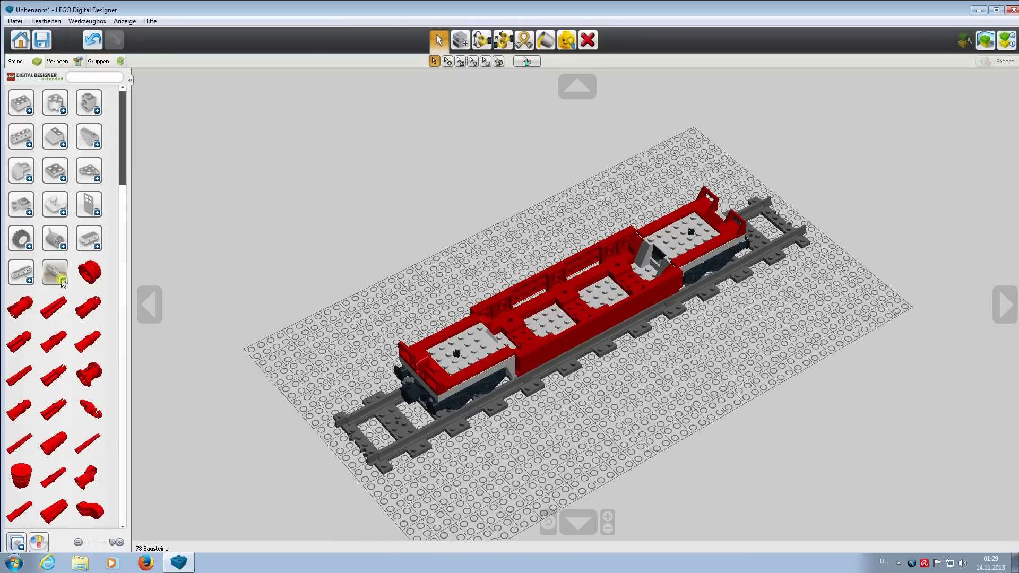
scroll(48, 361, down, 1)
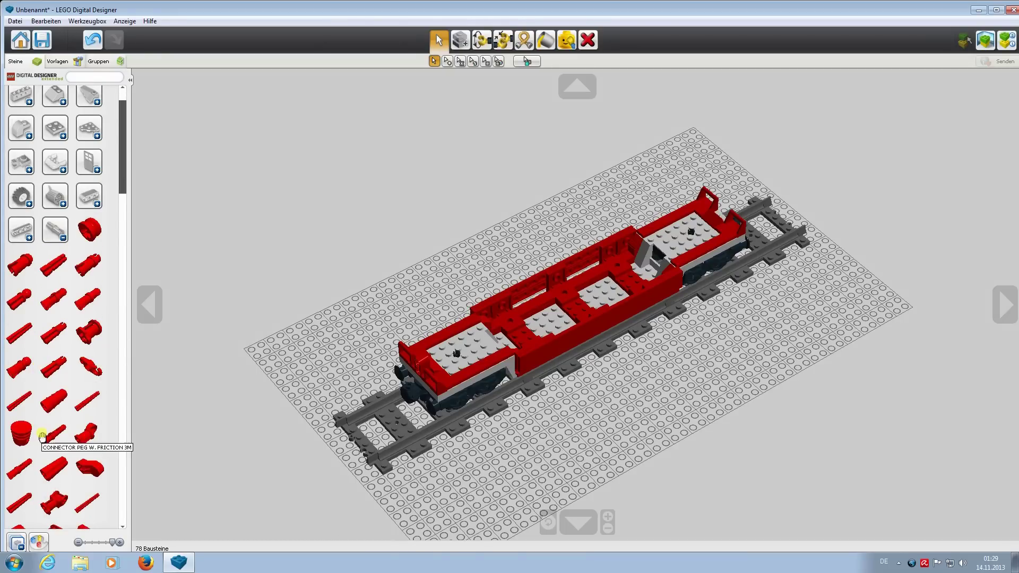
scroll(53, 451, down, 2)
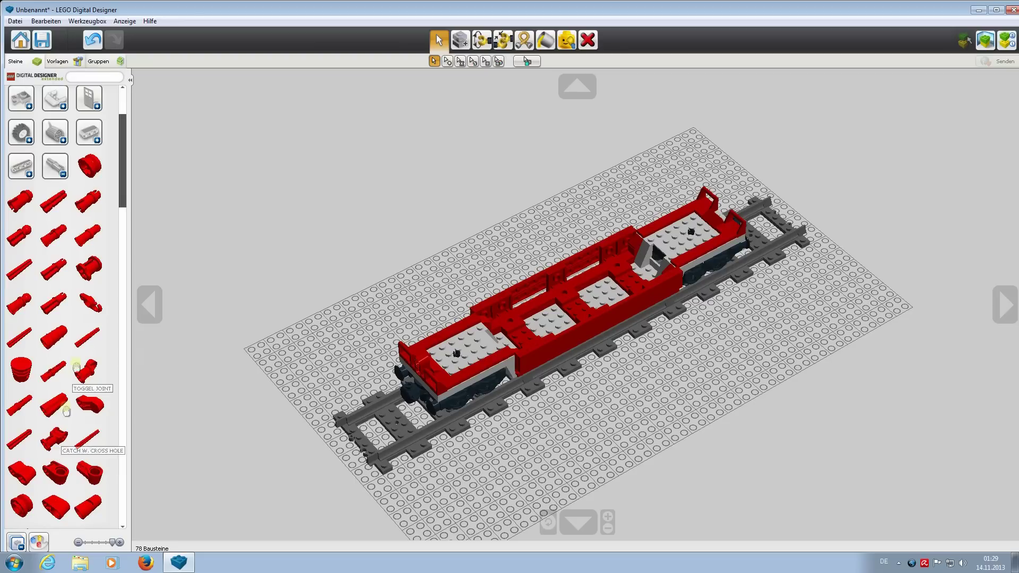
click(20, 201)
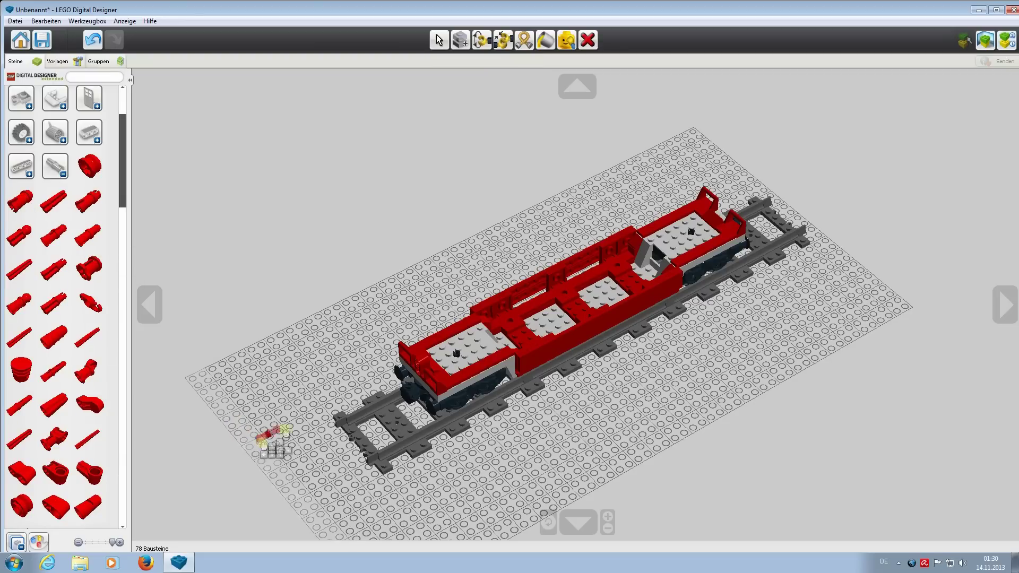
right_drag(376, 478, 698, 323)
scroll(698, 314, up, 8)
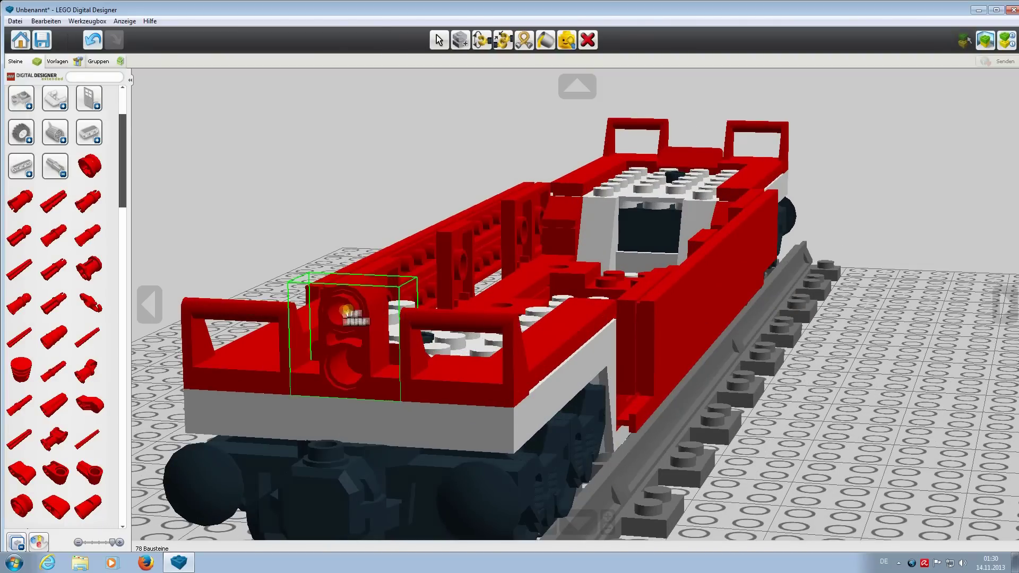
click(366, 308)
scroll(249, 394, down, 10)
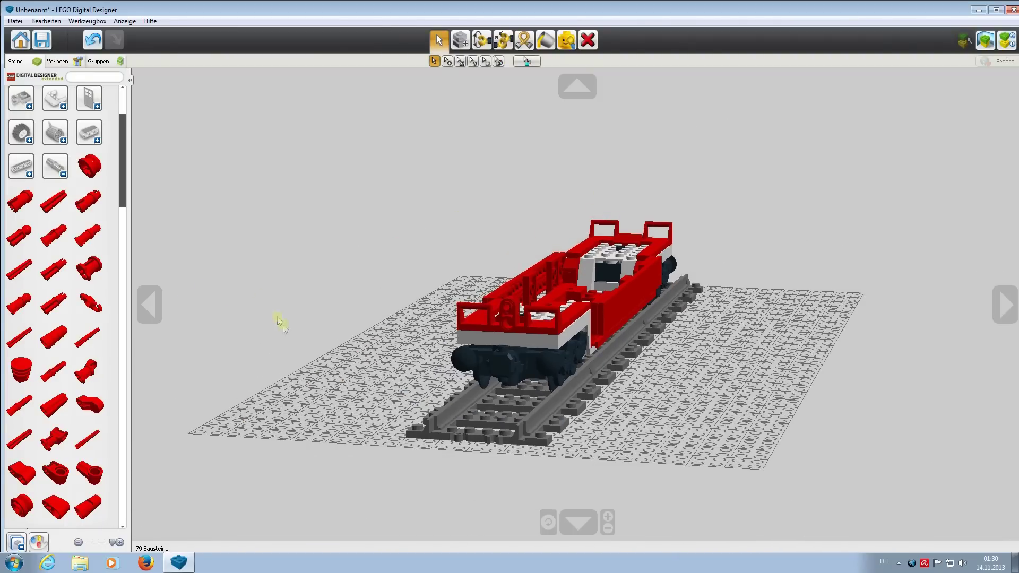
Step: Mount a red steering wheel on the connector peg at the wagon's front end
right_drag(282, 322, 239, 369)
scroll(239, 368, up, 3)
scroll(62, 181, up, 3)
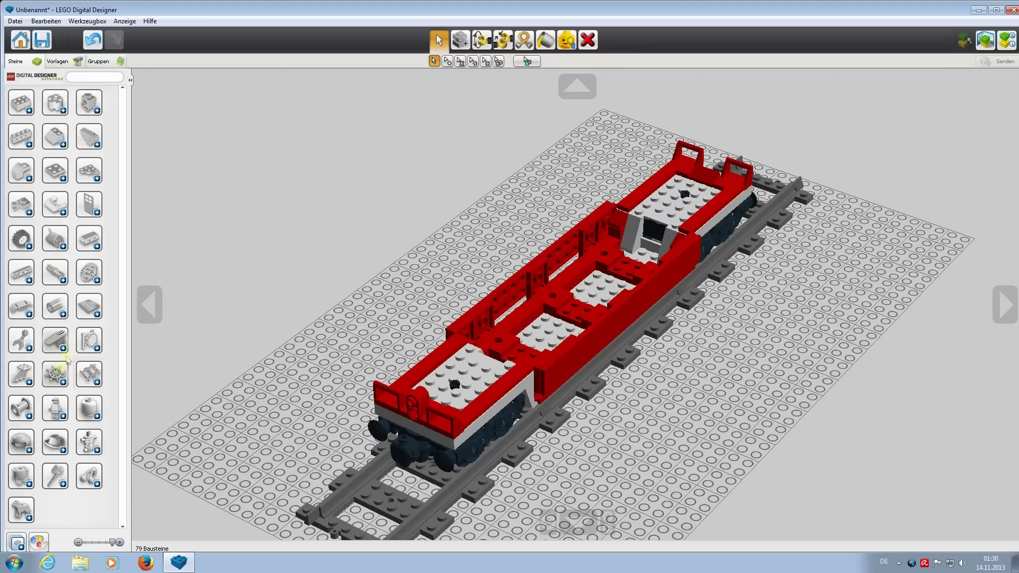
click(33, 379)
click(57, 441)
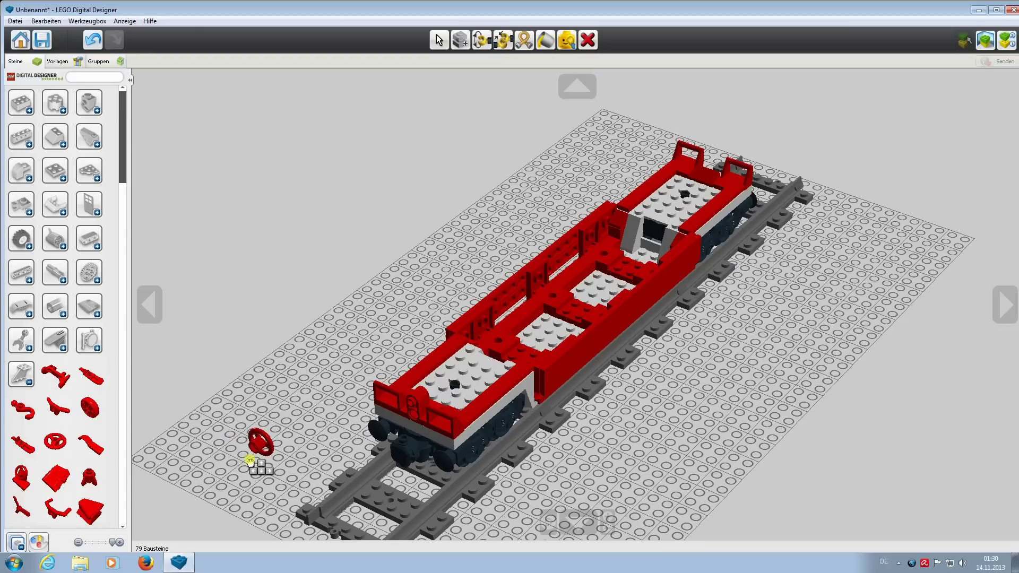
click(410, 408)
right_drag(746, 466, 466, 440)
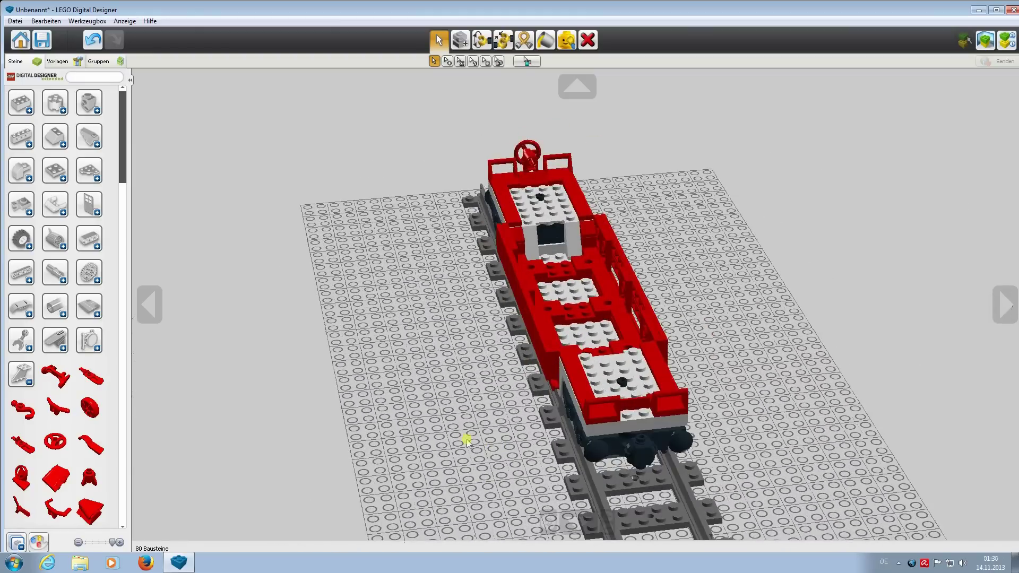
Step: Place a red grille tile between the two clamps on the opposite end of the wagon
click(56, 170)
click(89, 240)
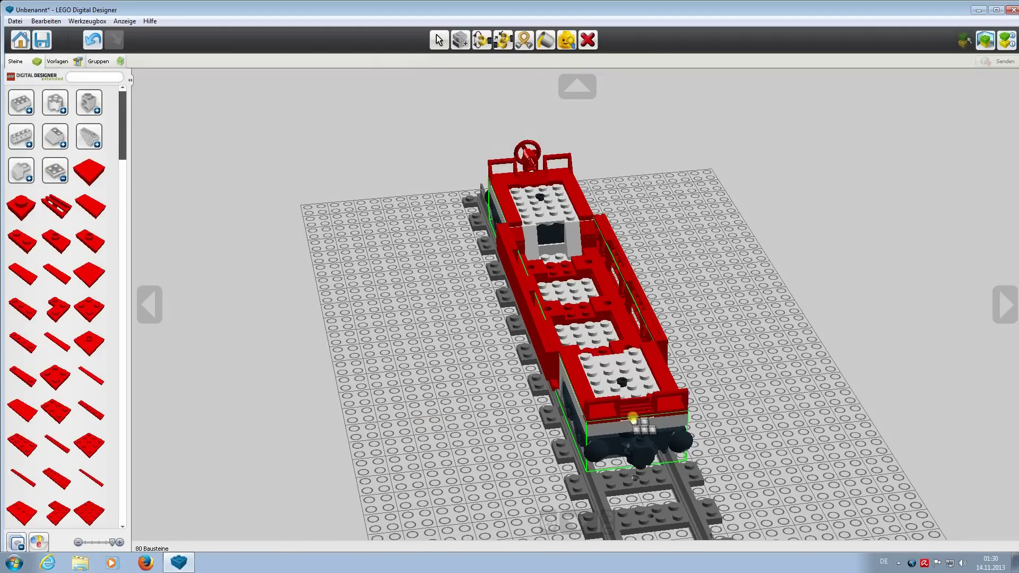
click(631, 415)
right_drag(510, 485, 517, 448)
drag(614, 378, 553, 457)
right_drag(552, 458, 637, 477)
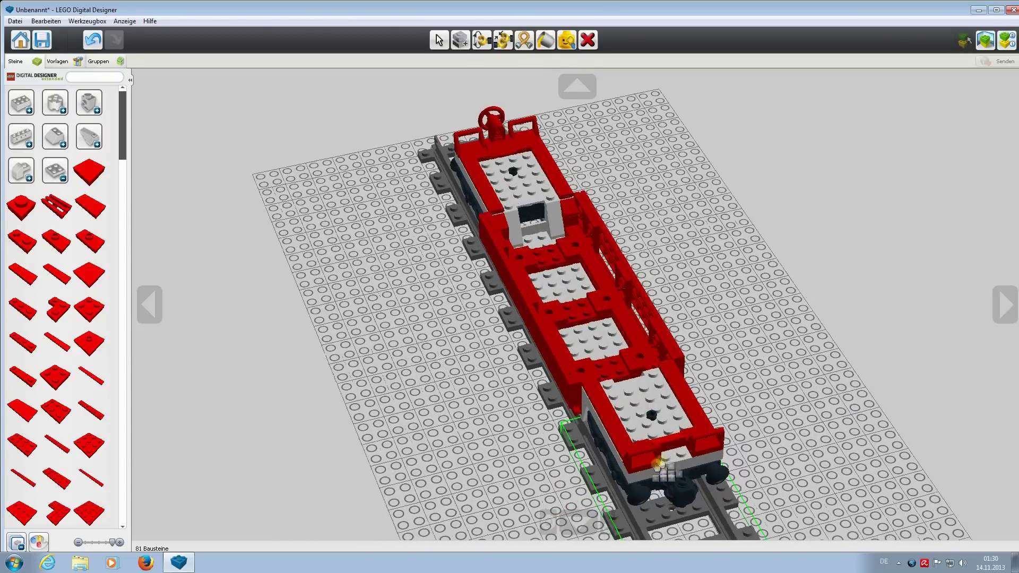
click(671, 457)
right_drag(417, 472, 609, 459)
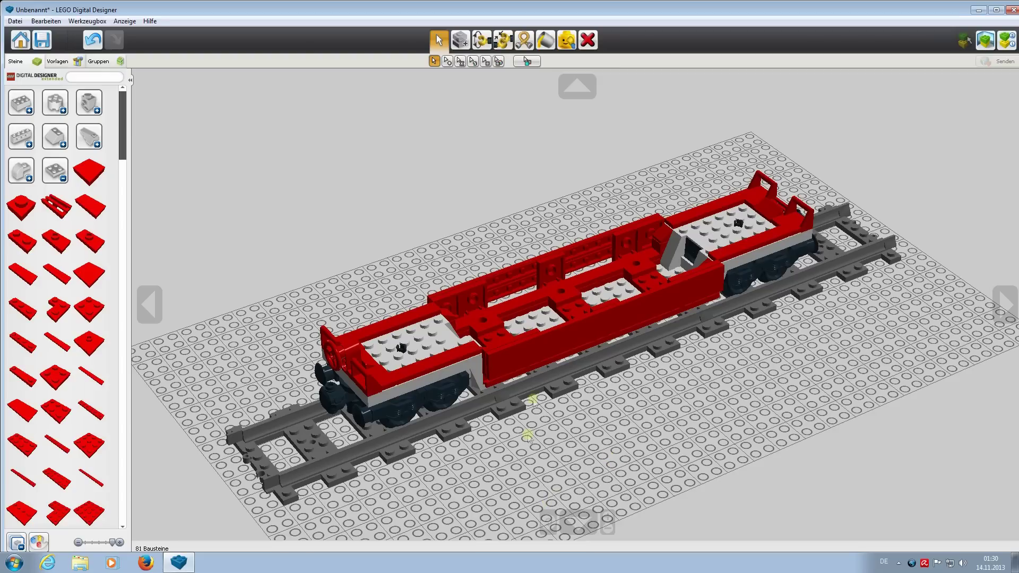
Step: Paint the holder plate behind the steering wheel matt dark grey
click(545, 40)
click(447, 62)
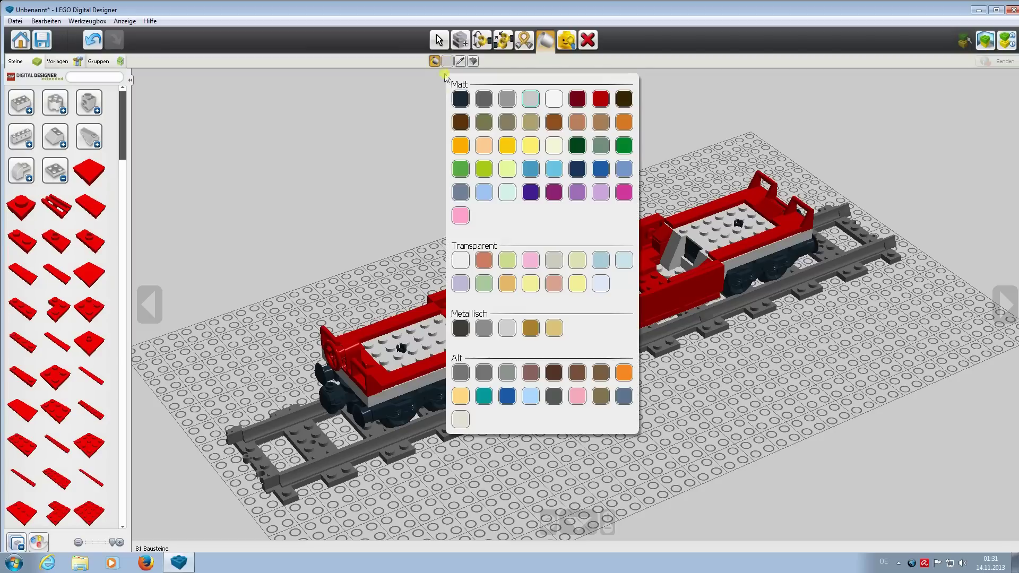
click(485, 98)
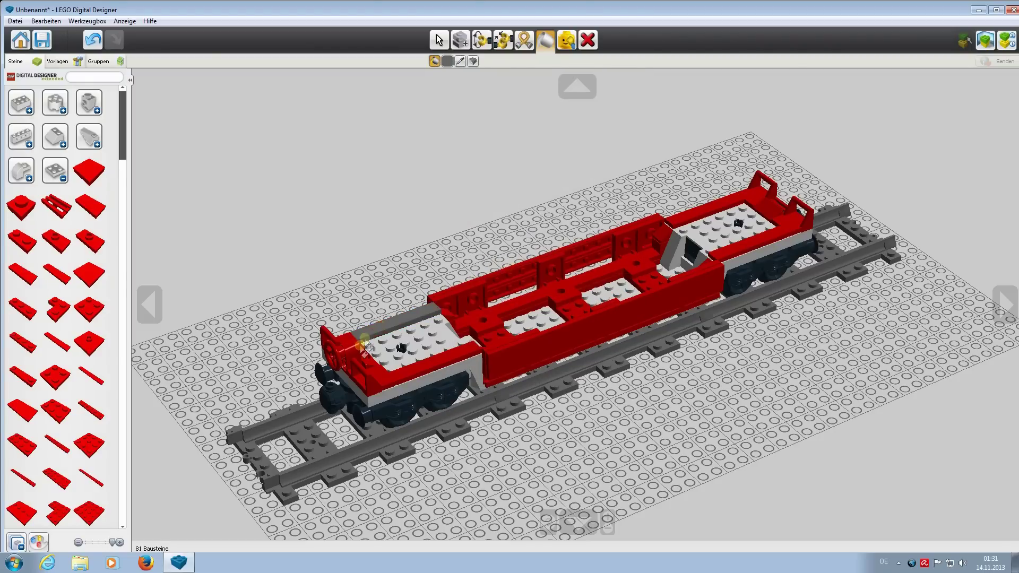
right_drag(246, 361, 234, 340)
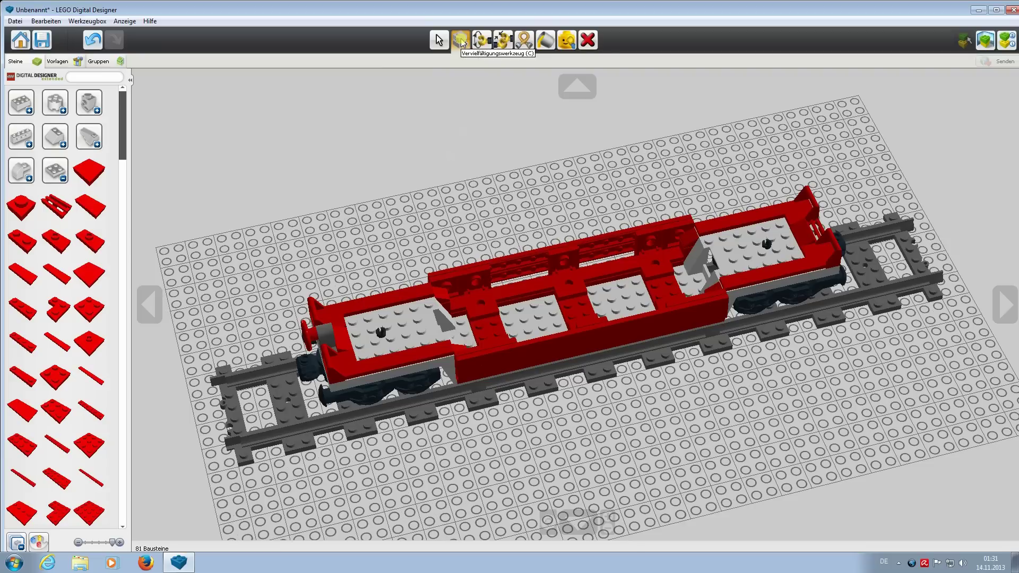
Step: Paint the red pieces framing the deck at the grille end matt light blue, leaving the clamps and grille red
click(449, 61)
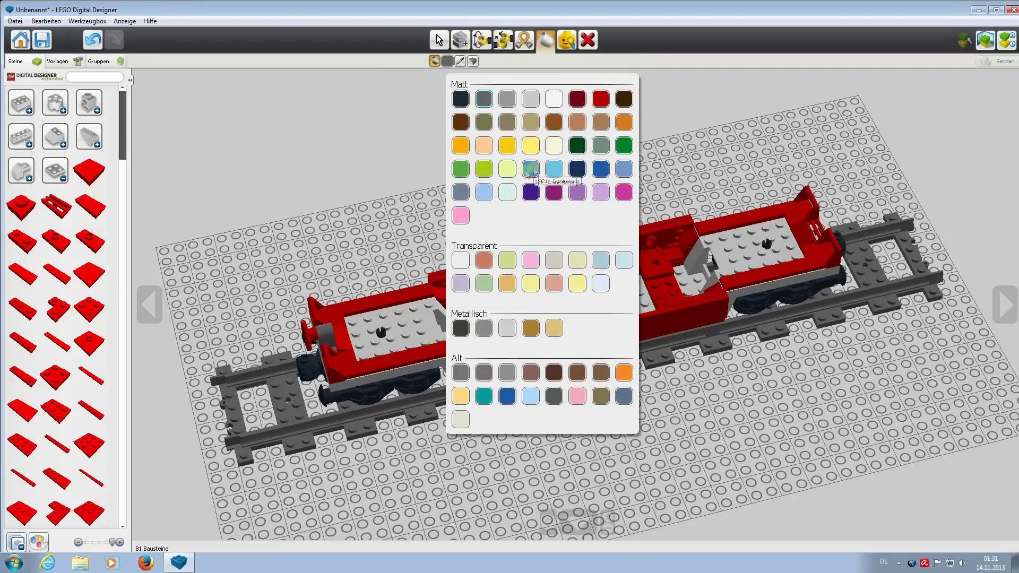
click(554, 169)
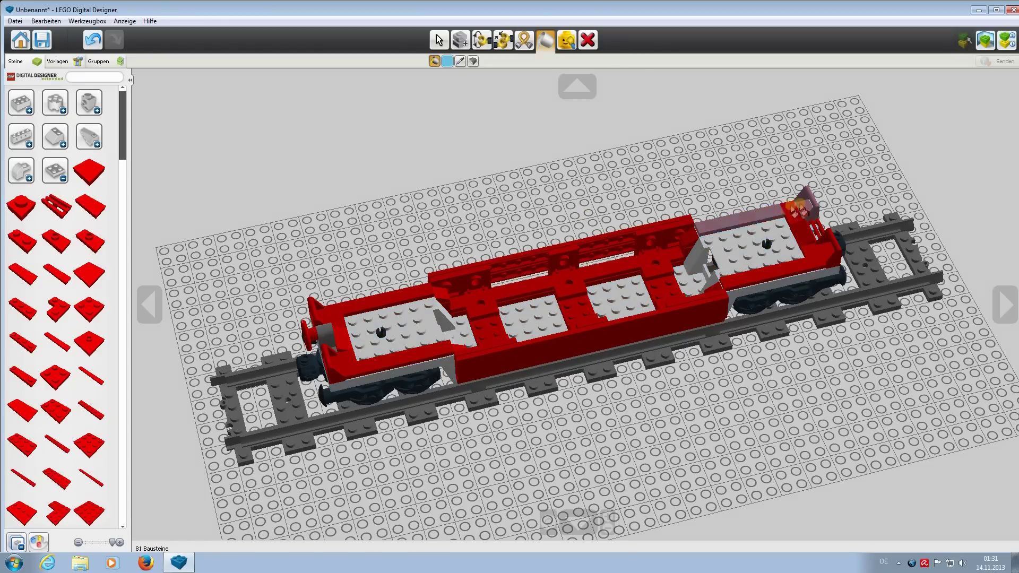
click(802, 237)
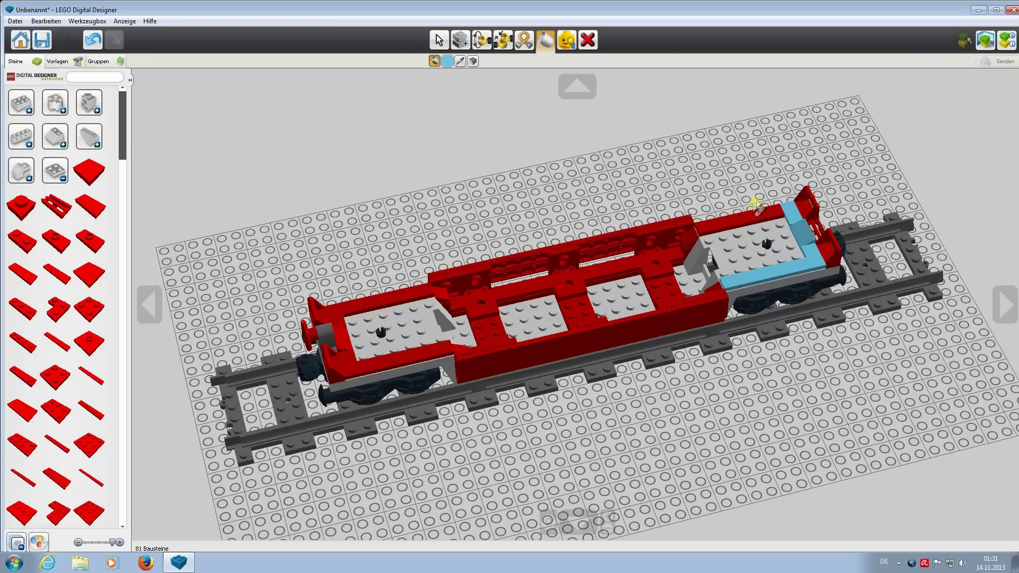
click(743, 223)
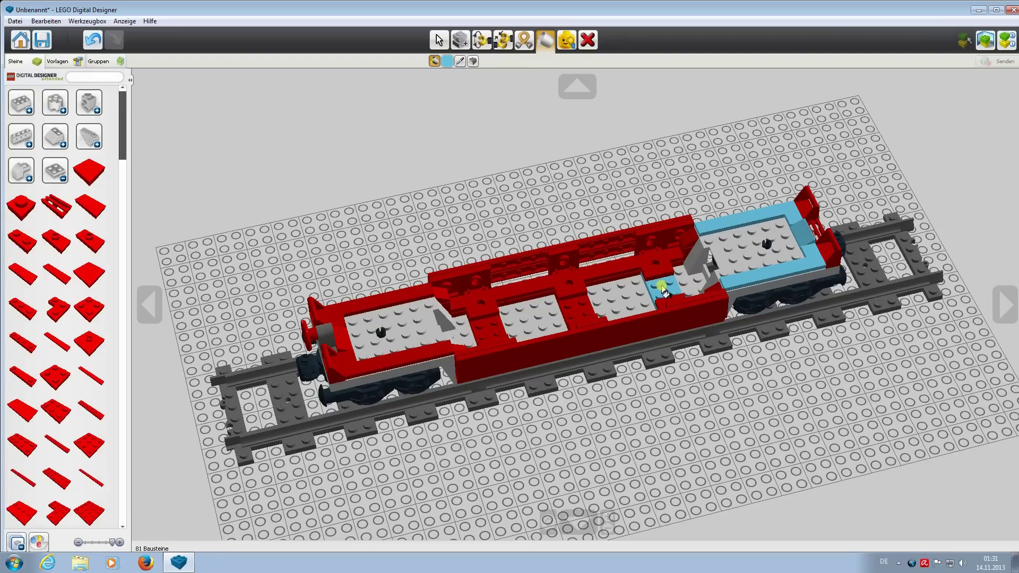
Step: Paint the red floor plates and long inner strips in the wagon's lowered middle section light blue
click(662, 286)
click(579, 304)
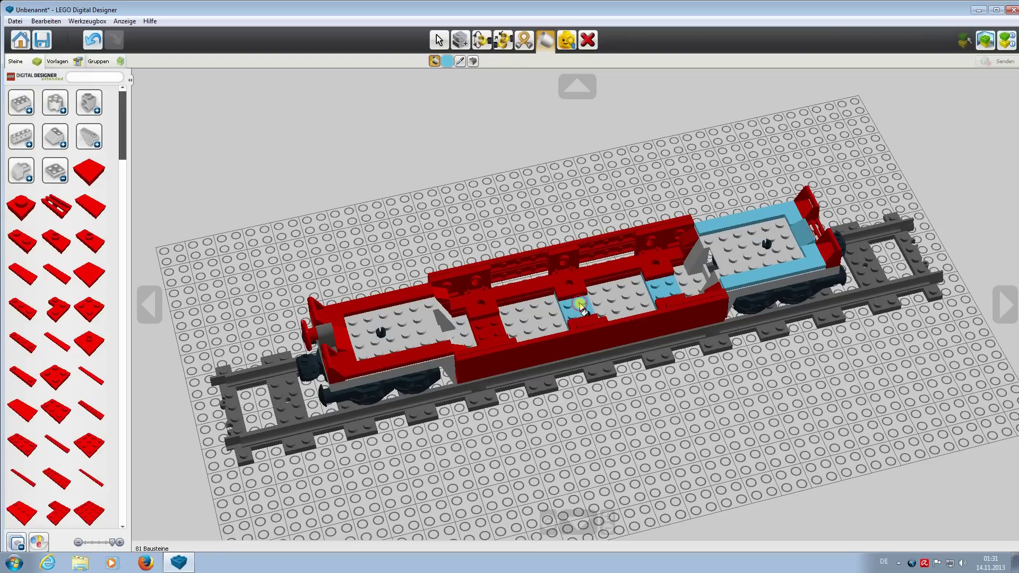
click(487, 324)
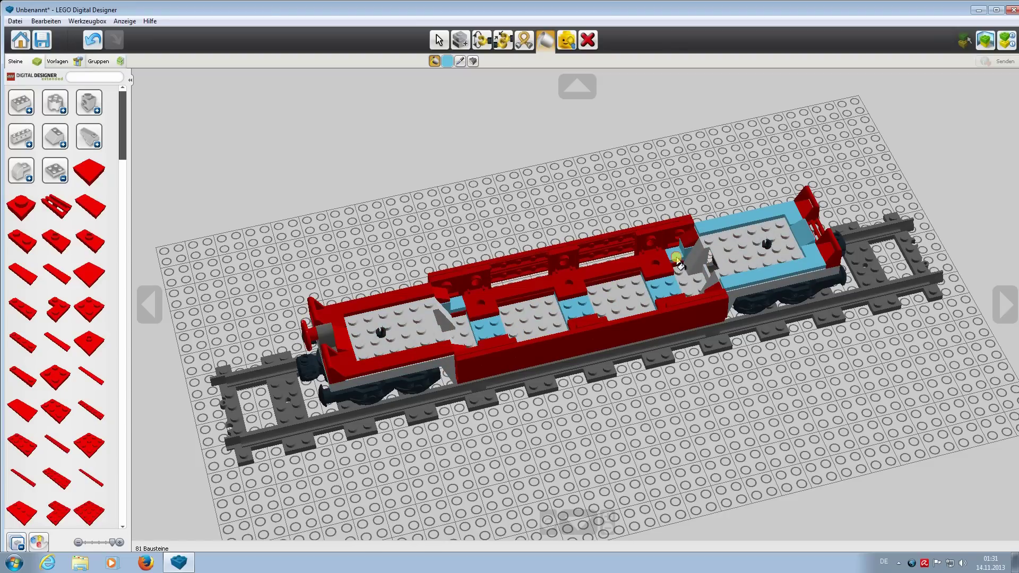
mouse_move(553, 405)
right_down()
mouse_move(480, 449)
mouse_move(552, 412)
right_up()
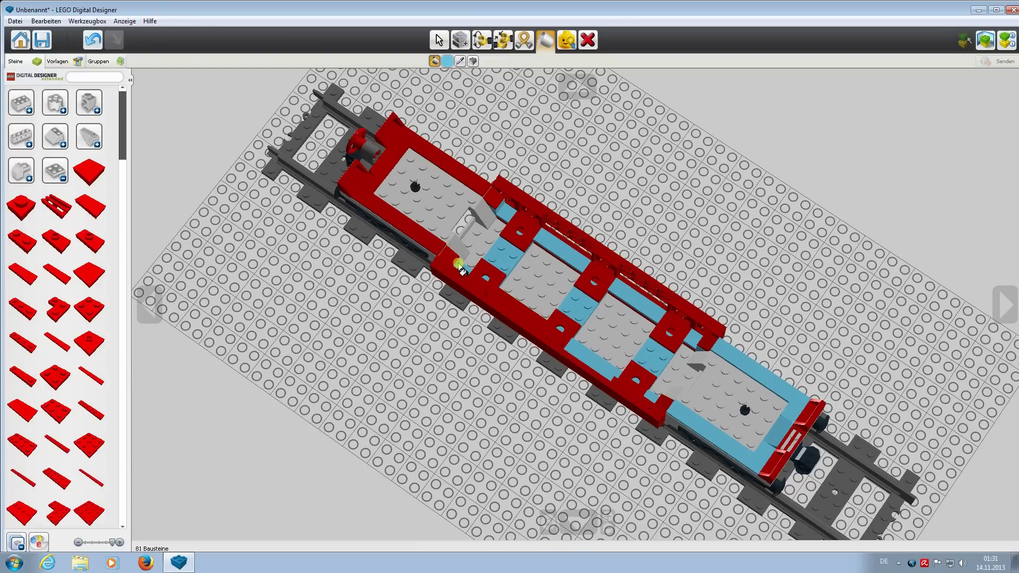
Step: Paint the long side panels of the middle section and the deck frame at the steering-wheel end light blue
mouse_move(680, 362)
right_down()
mouse_move(326, 312)
mouse_move(335, 314)
right_up()
mouse_move(444, 357)
right_down()
mouse_move(491, 452)
mouse_move(584, 319)
right_up()
mouse_move(720, 423)
right_down()
mouse_move(807, 390)
mouse_move(769, 432)
mouse_move(727, 297)
right_up()
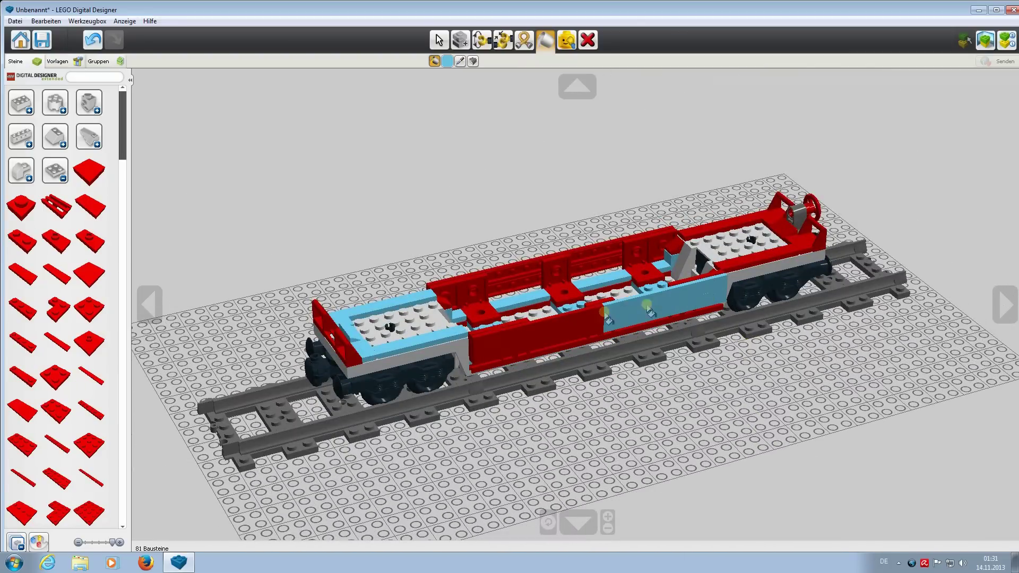
click(508, 351)
right_drag(509, 351, 674, 344)
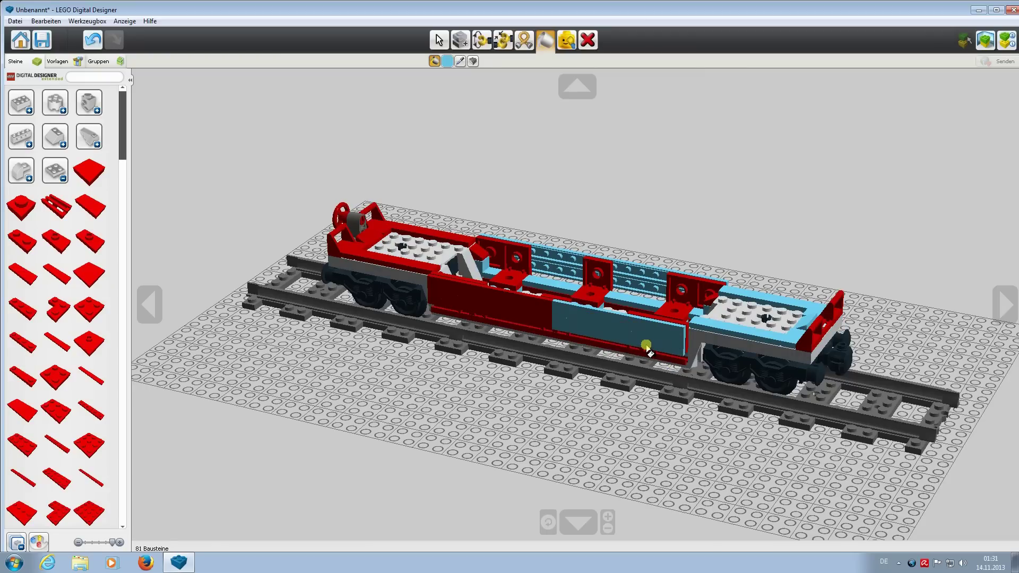
click(431, 292)
click(389, 232)
right_drag(380, 402, 162, 410)
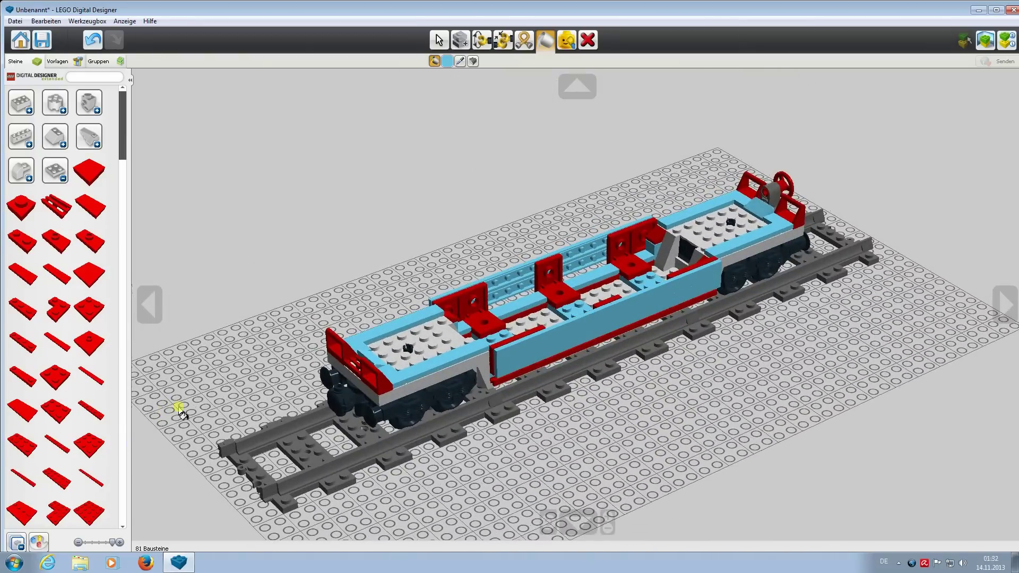
Step: Paint the grille and the clamps on both ends of the wagon matt black
right_drag(244, 398, 365, 140)
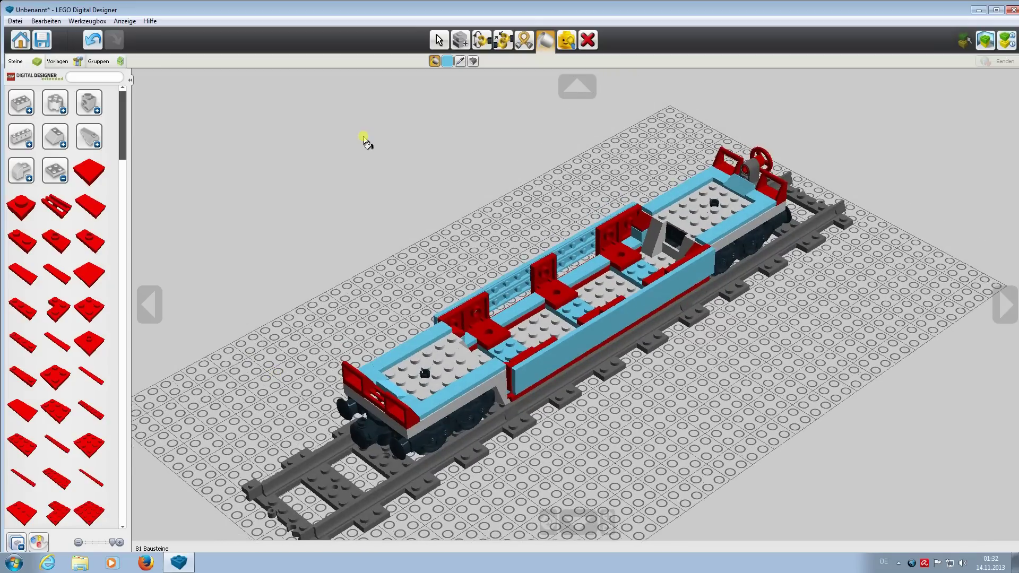
click(447, 62)
click(458, 96)
click(363, 383)
click(392, 414)
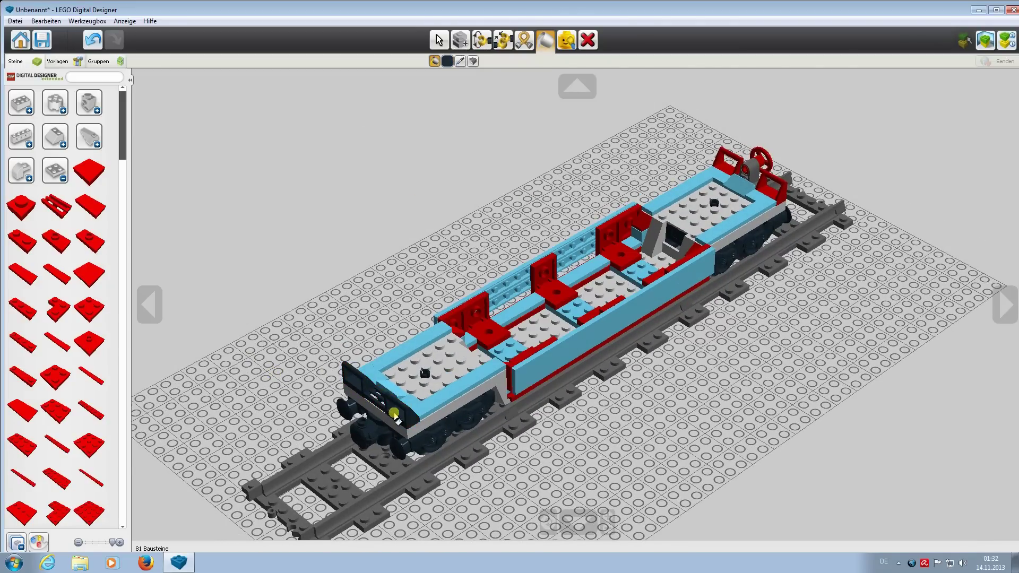
key(Right)
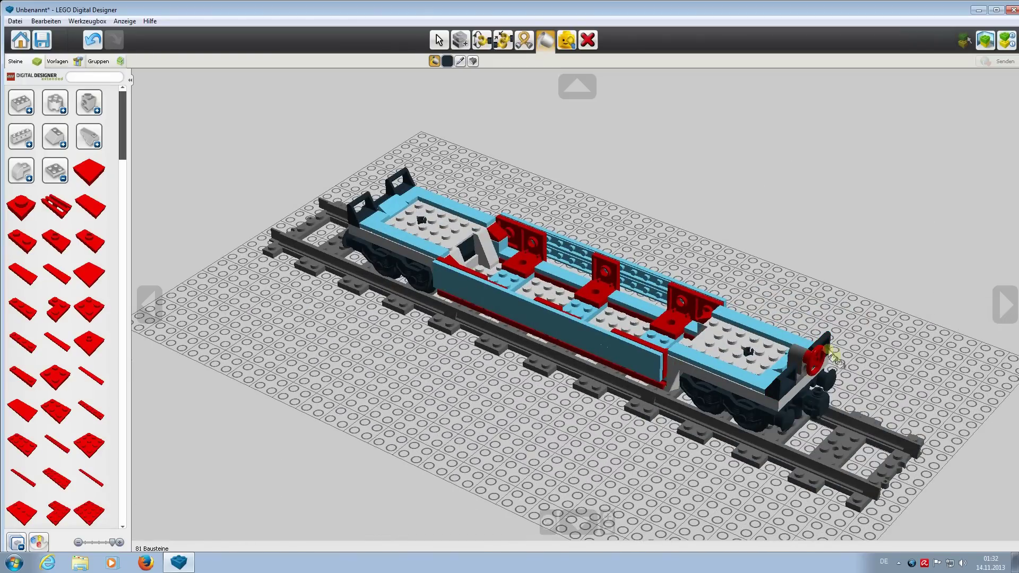
Step: Paint the red brackets and corner pieces along the far side wall of the middle section matt light grey
right_drag(604, 491, 723, 405)
click(466, 43)
click(546, 39)
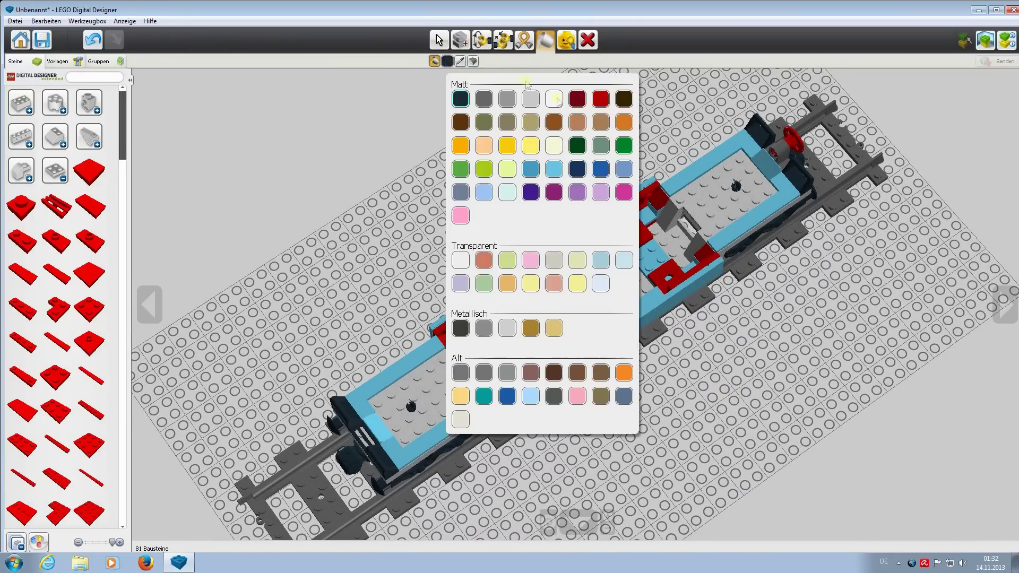
click(539, 99)
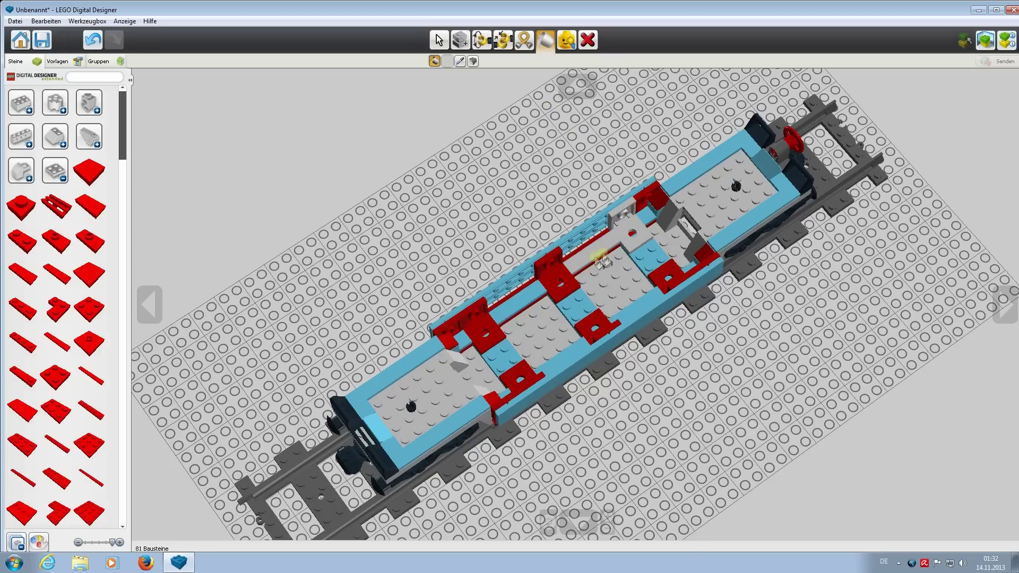
click(507, 331)
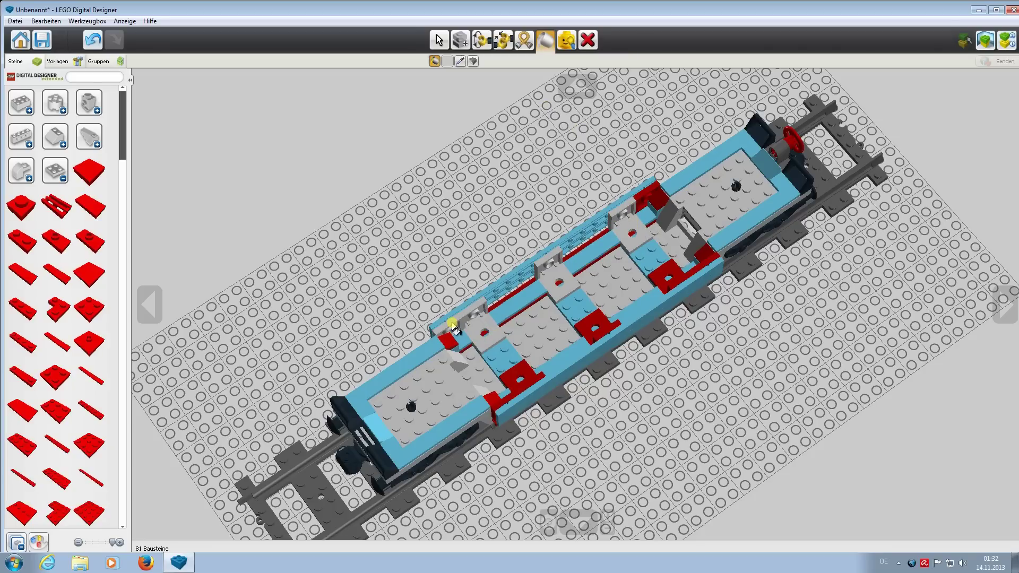
click(455, 344)
click(650, 208)
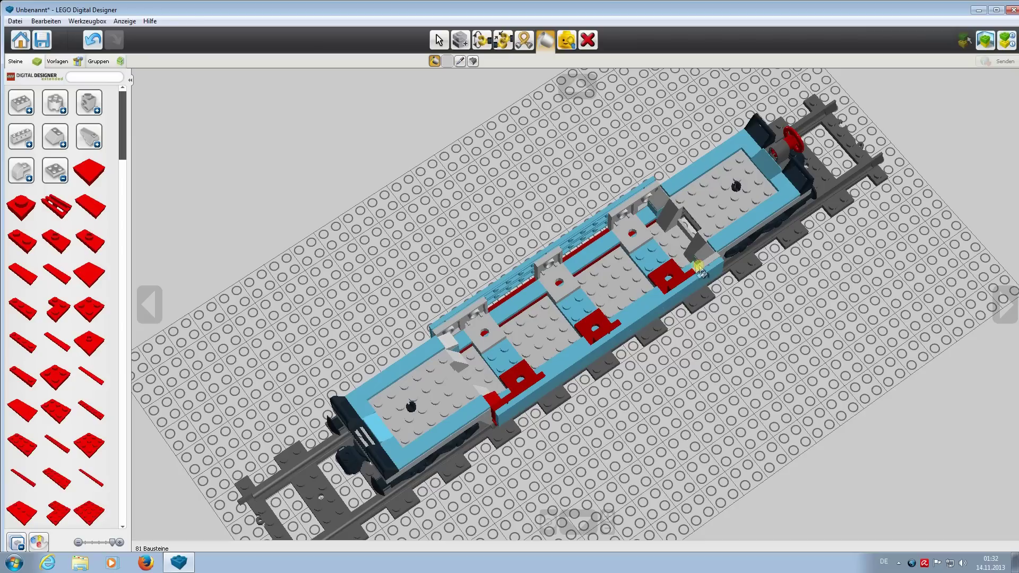
Step: Paint the three red brackets along the near side wall of the middle section matt light grey
click(684, 275)
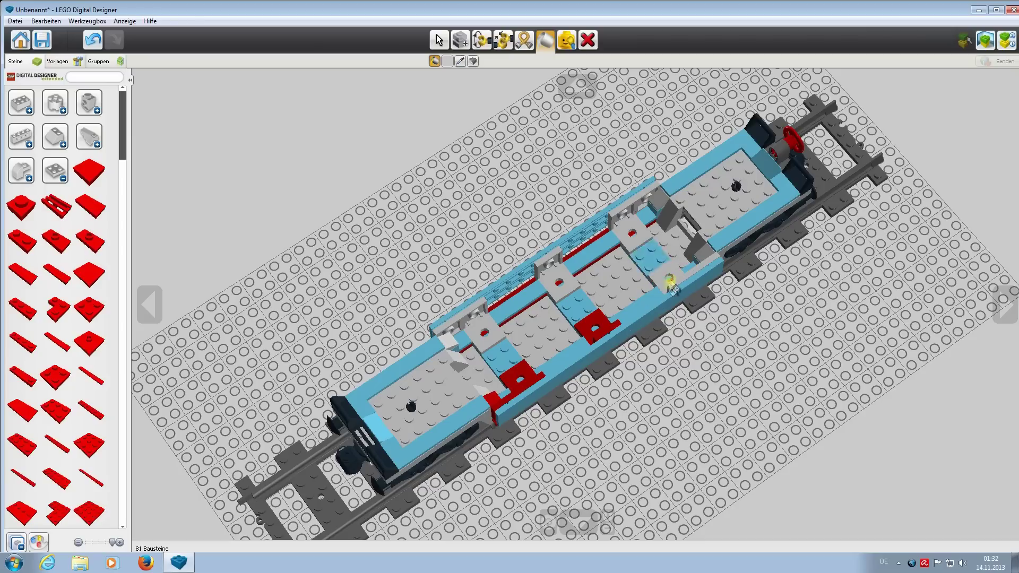
click(598, 328)
click(515, 377)
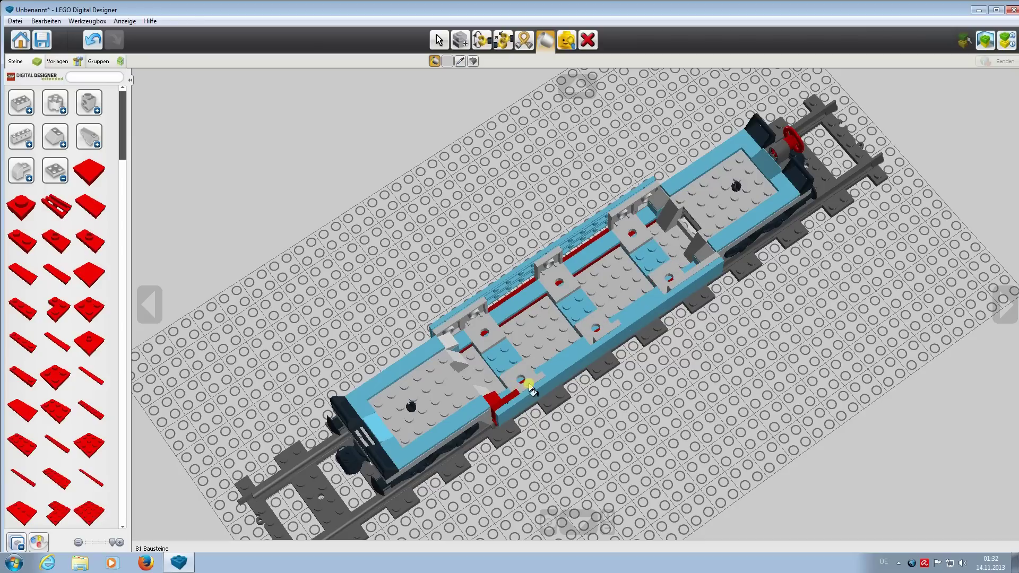
Step: Paint the remaining red strips along the lower edges beneath the wagon's side walls matt light grey
right_drag(661, 452, 574, 335)
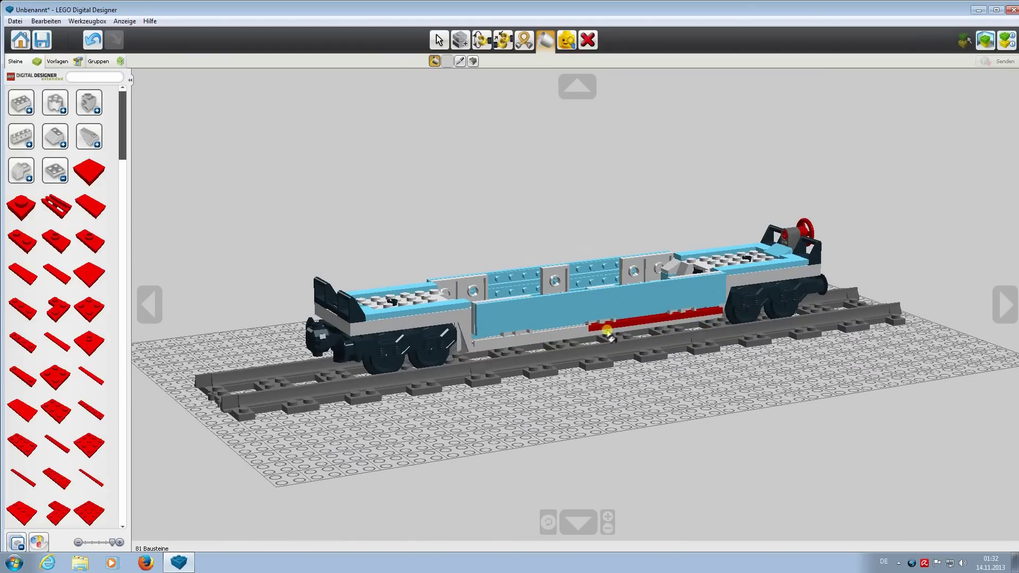
right_drag(619, 376, 849, 417)
click(689, 335)
click(508, 324)
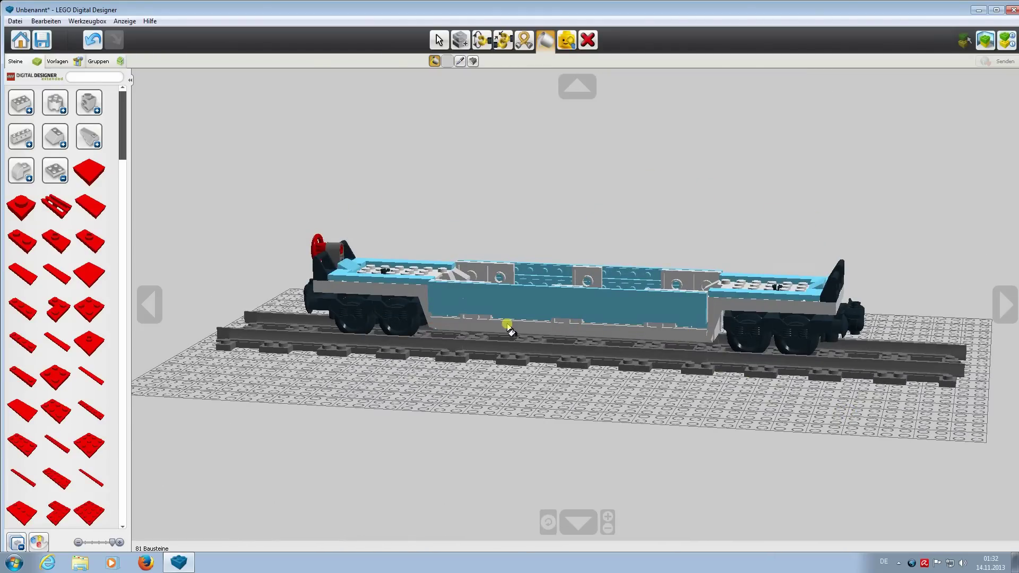
Step: Paint the red steering wheel and its holder at the wagon's end matt light grey
right_drag(409, 412, 728, 436)
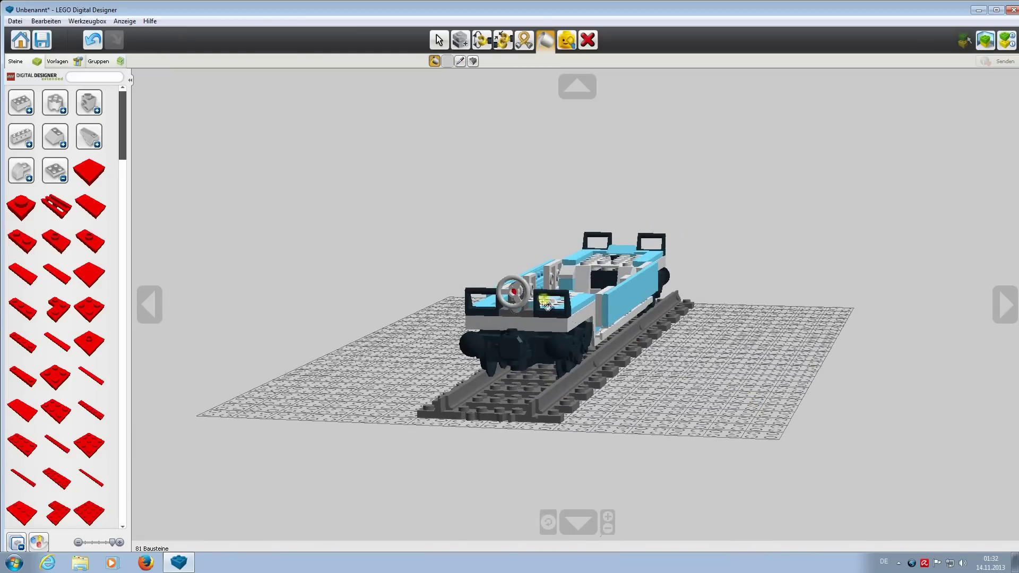
right_drag(515, 297, 677, 425)
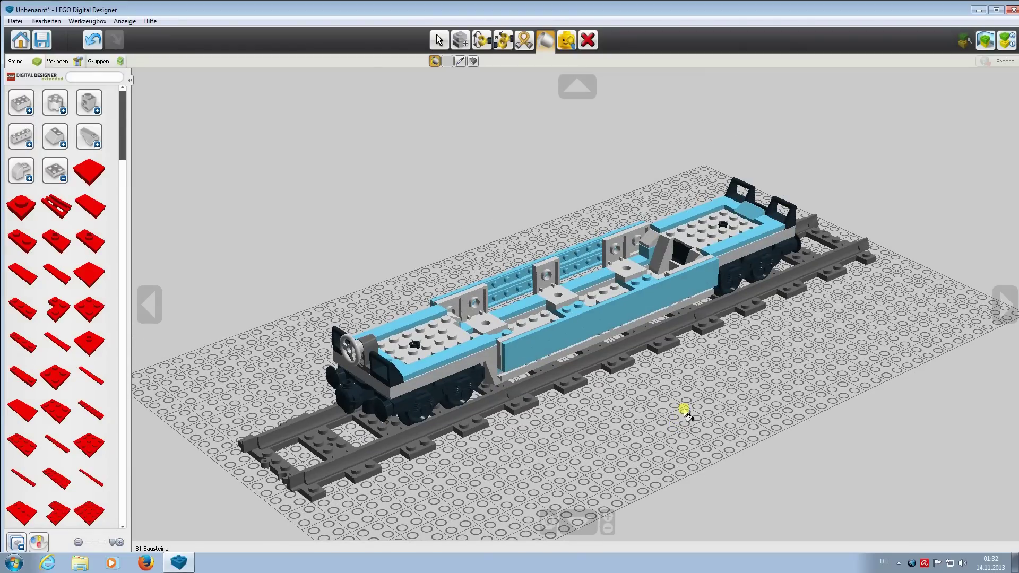
scroll(703, 412, down, 5)
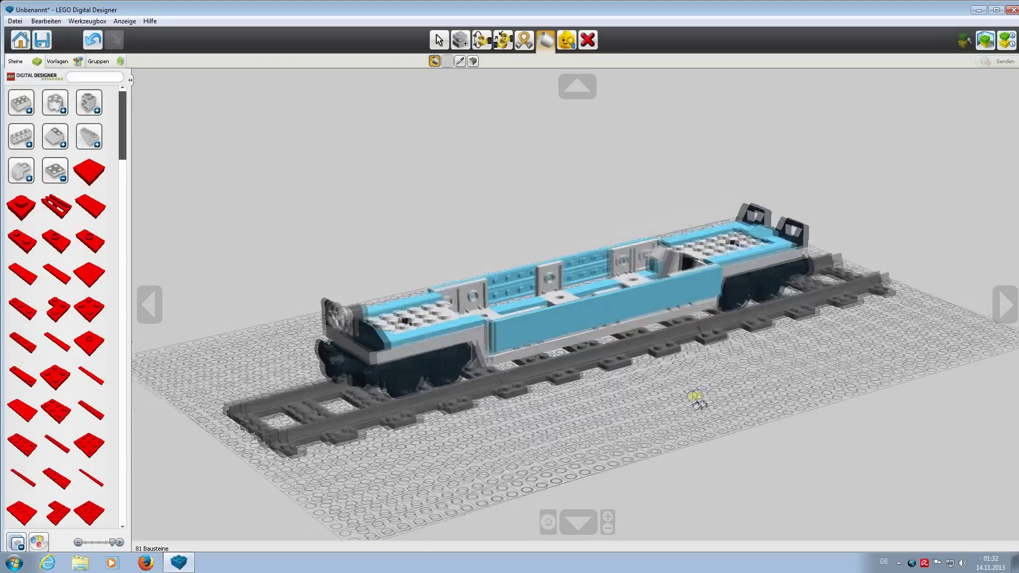
right_drag(717, 405, 785, 437)
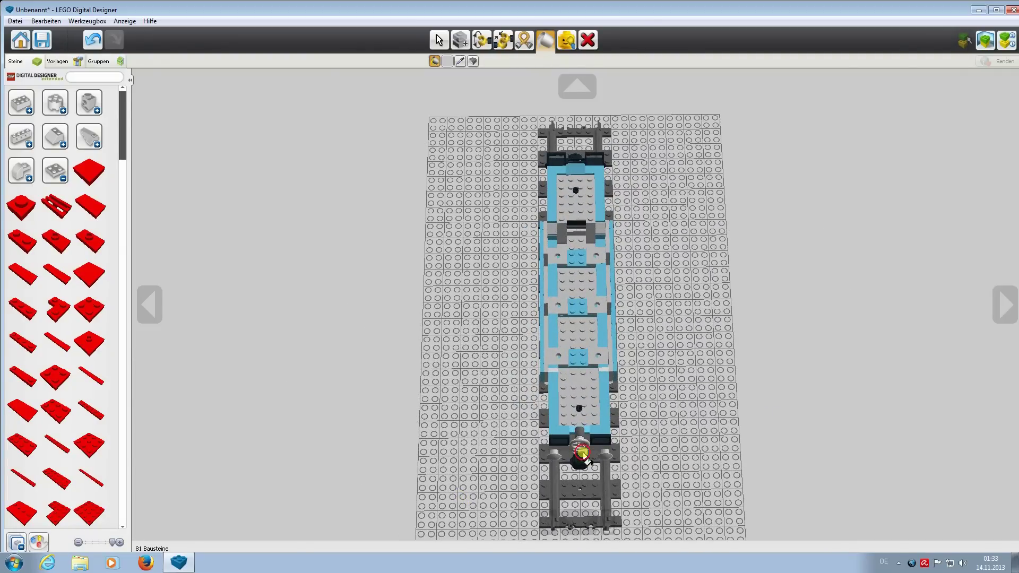
Step: Select the wagon with its adjoining track and place a copy of it in line in front of the steering-wheel end
click(438, 40)
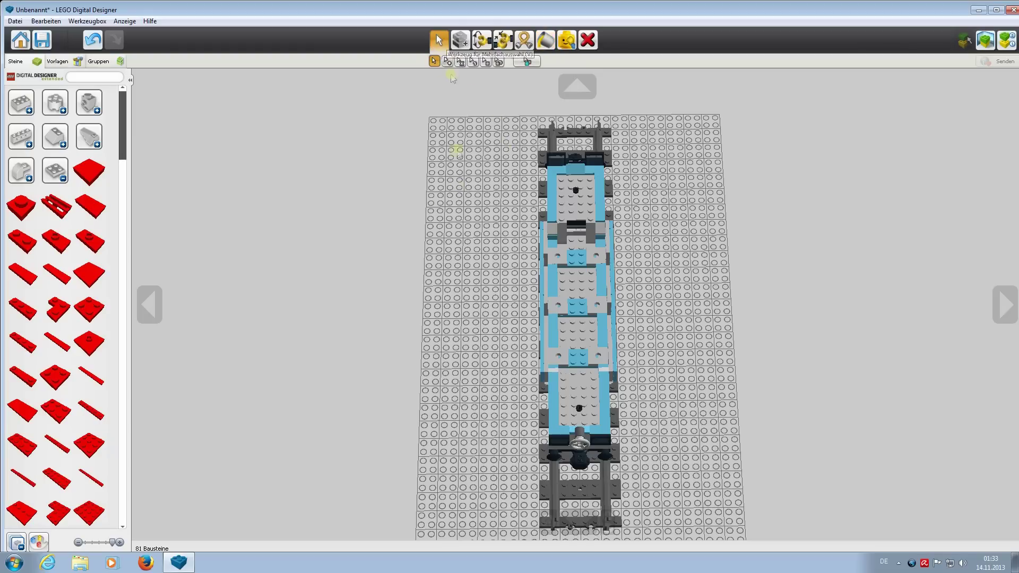
drag(466, 497, 730, 143)
right_drag(876, 422, 784, 357)
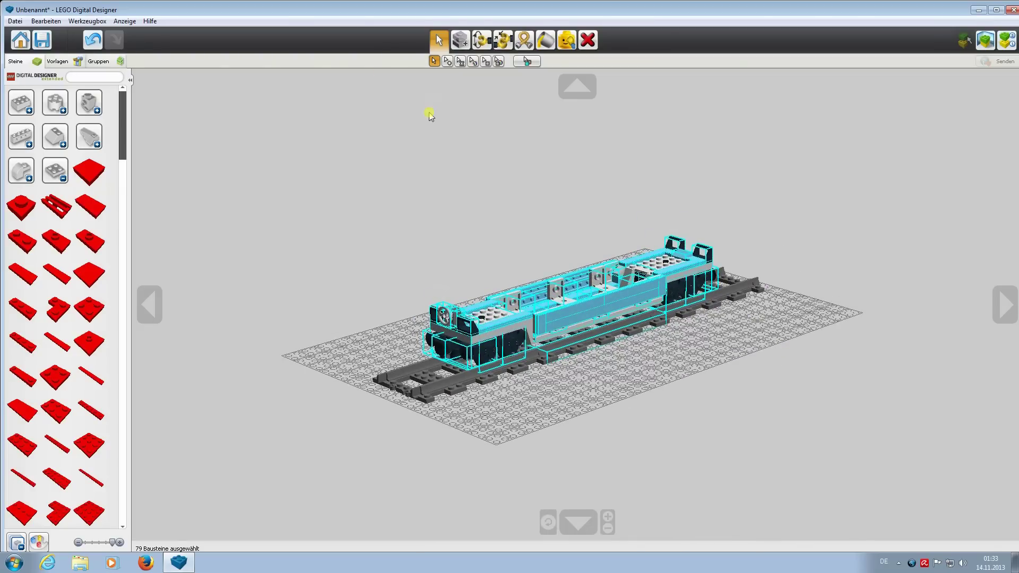
click(460, 42)
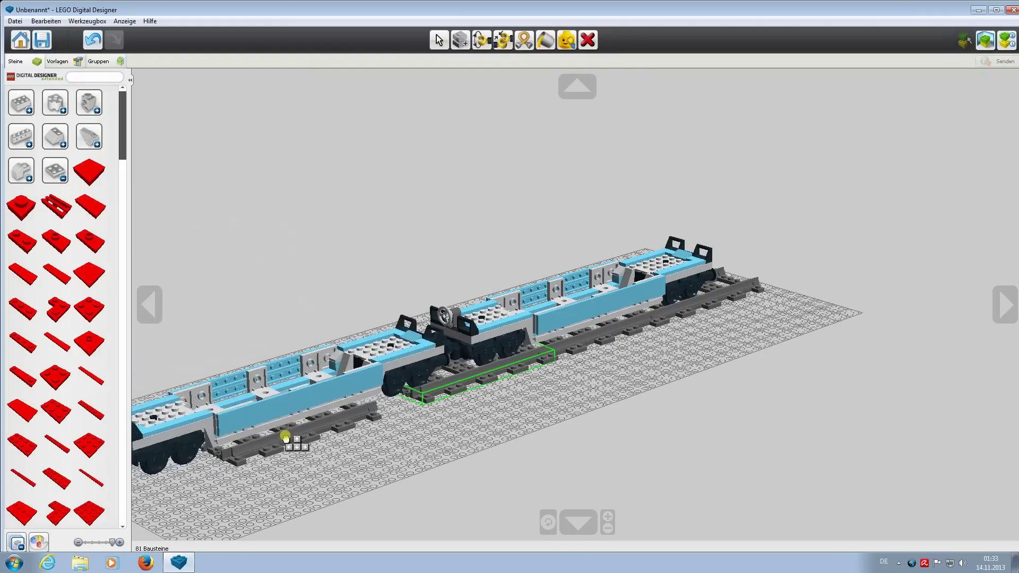
click(292, 434)
Step: Move the loose track section under the copied wagon so it joins the first wagon's track
mouse_move(296, 443)
right_down()
mouse_move(337, 496)
mouse_move(331, 505)
mouse_move(277, 408)
right_up()
click(441, 41)
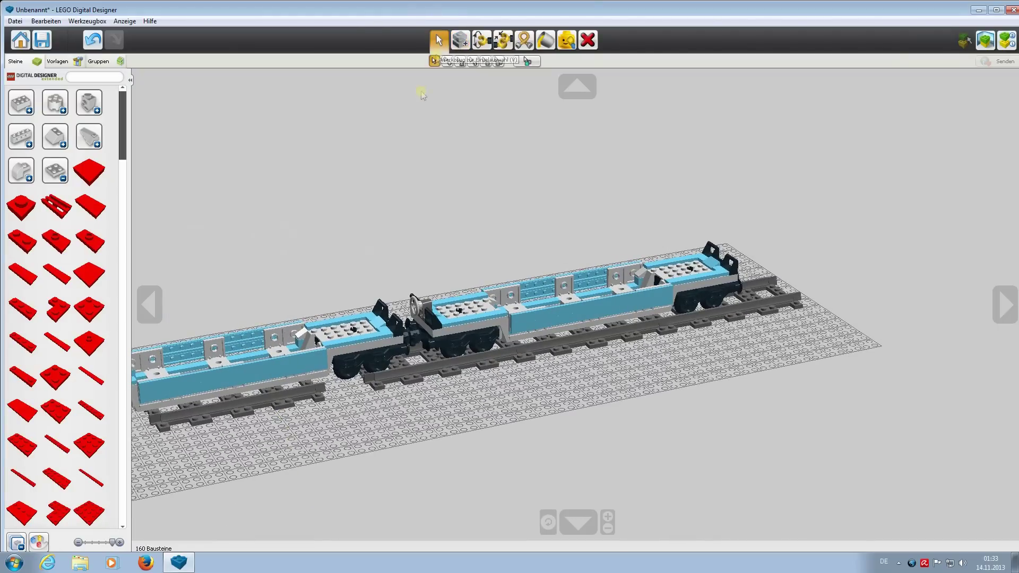
drag(276, 408, 339, 400)
right_drag(357, 449, 389, 418)
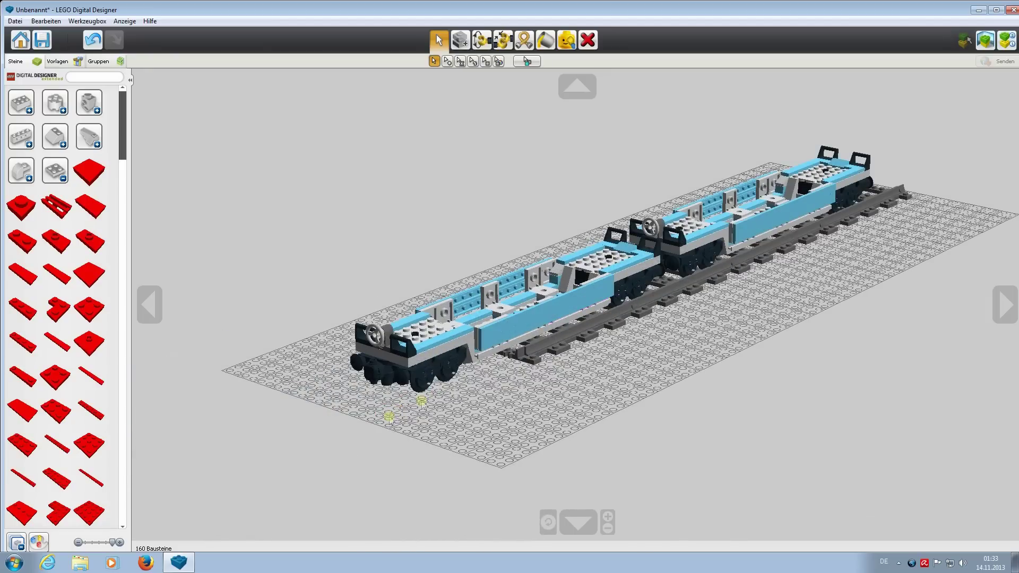
Step: Clone a straight track section and attach it to the track's open end under the copied wagon
click(461, 40)
click(571, 345)
click(474, 394)
mouse_move(637, 437)
right_down()
mouse_move(546, 445)
mouse_move(596, 443)
mouse_move(743, 271)
mouse_move(735, 371)
mouse_move(774, 359)
mouse_move(761, 368)
right_up()
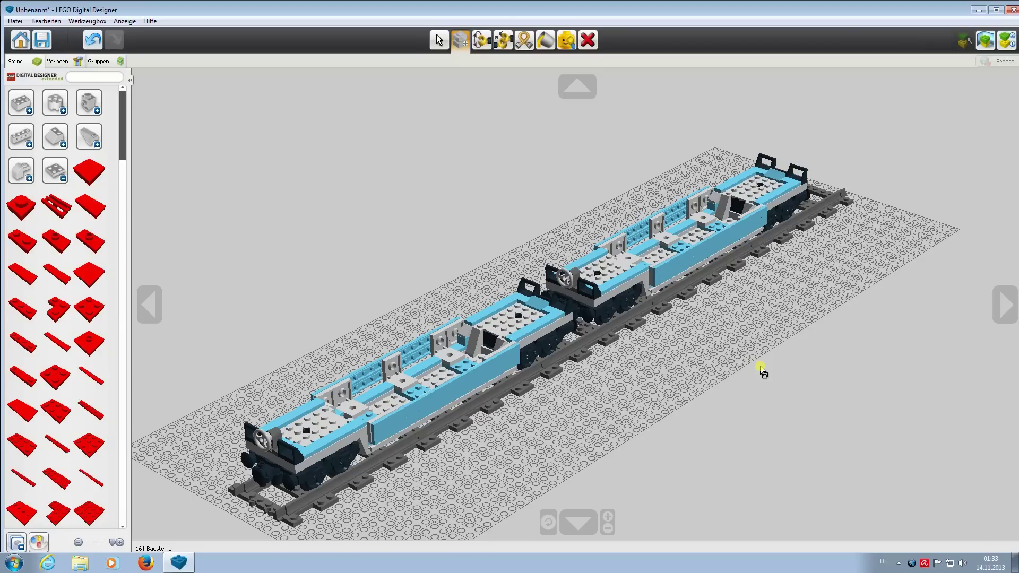
Step: Collapse the two expanded brick categories in the brick palette
click(62, 180)
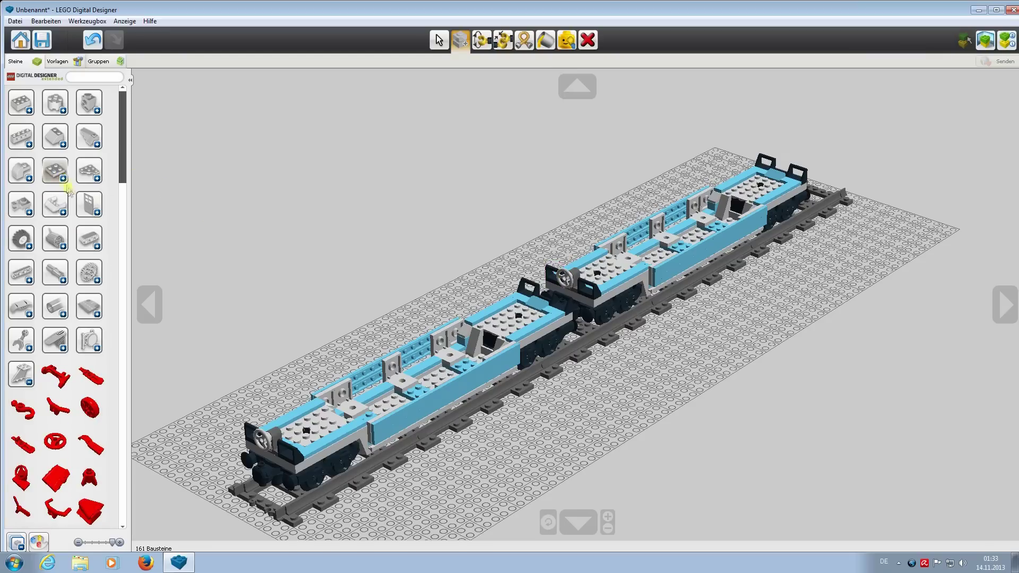
click(30, 381)
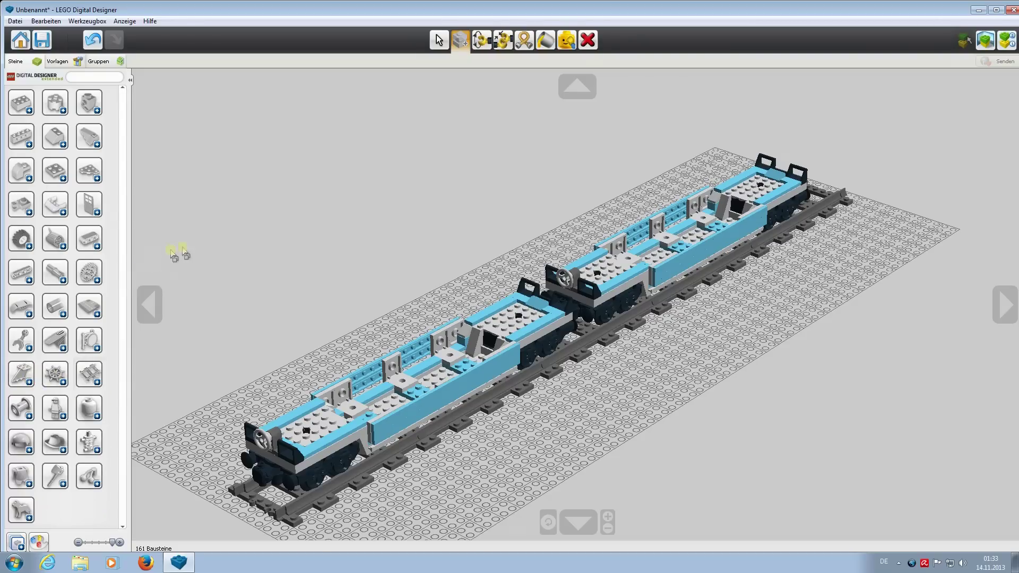
Step: Show the two wagons in display mode and play the explosion animation
right_drag(670, 365, 681, 385)
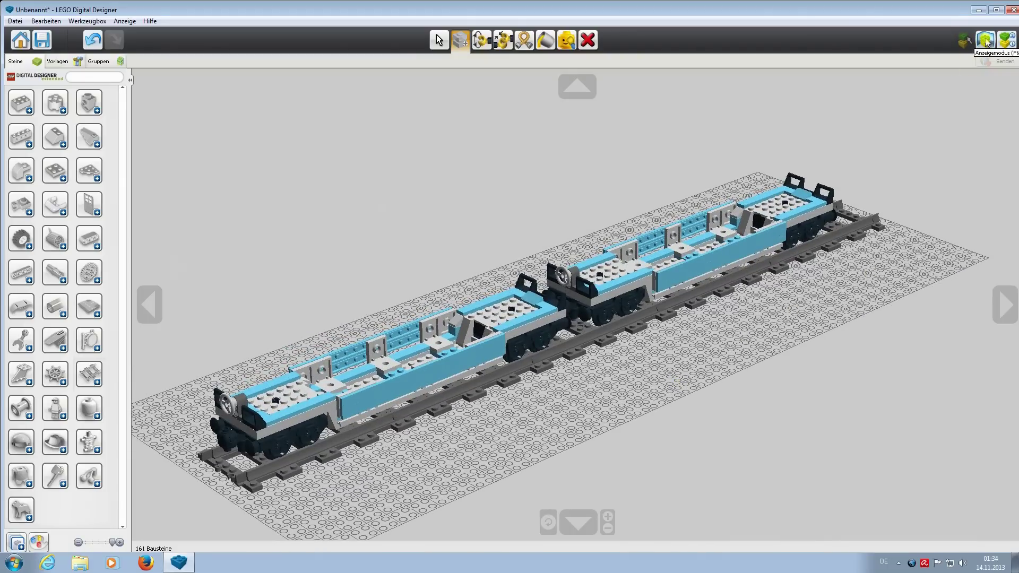
click(986, 40)
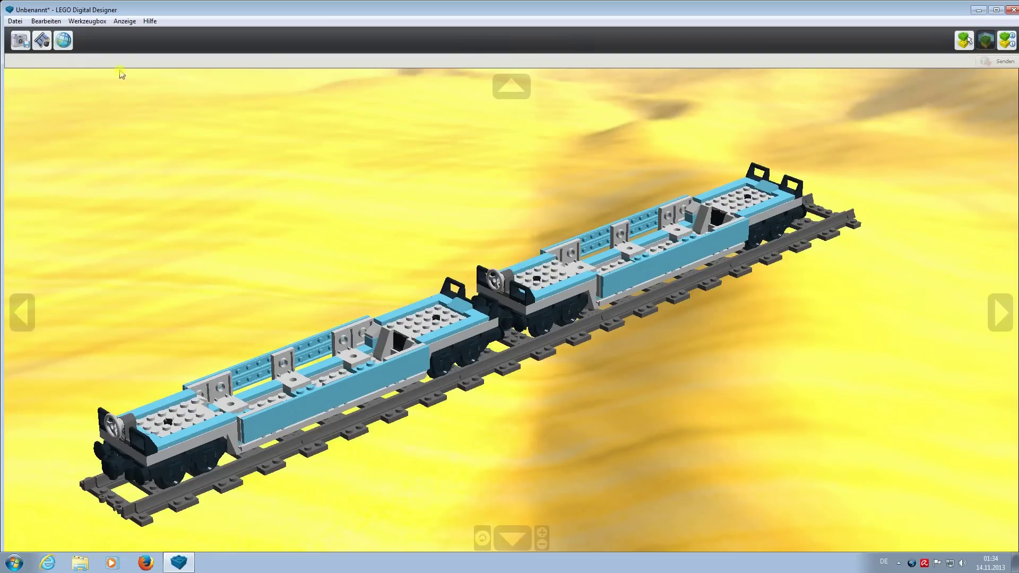
click(42, 41)
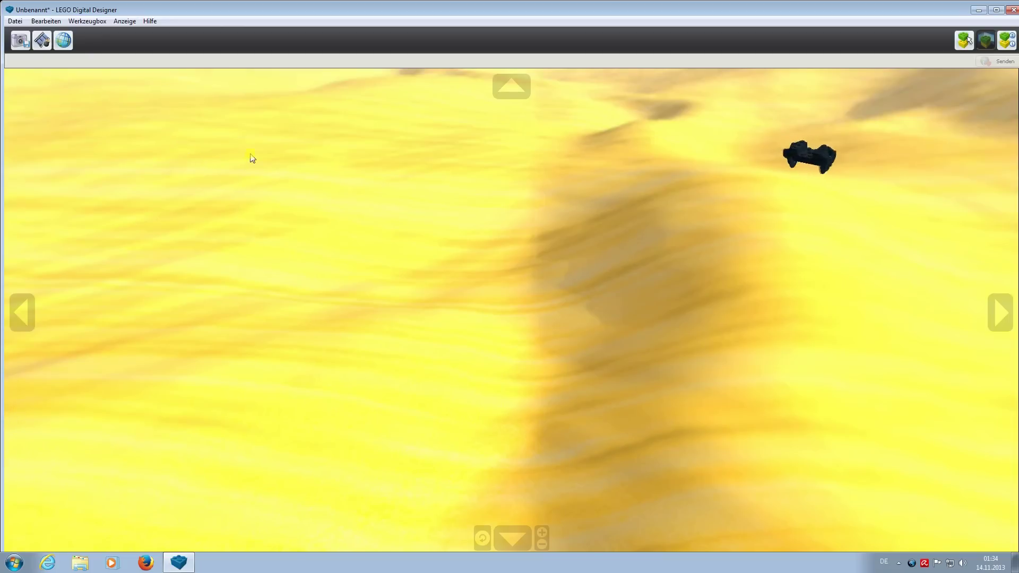
Step: Cycle through the available background images behind the two wagons
click(63, 40)
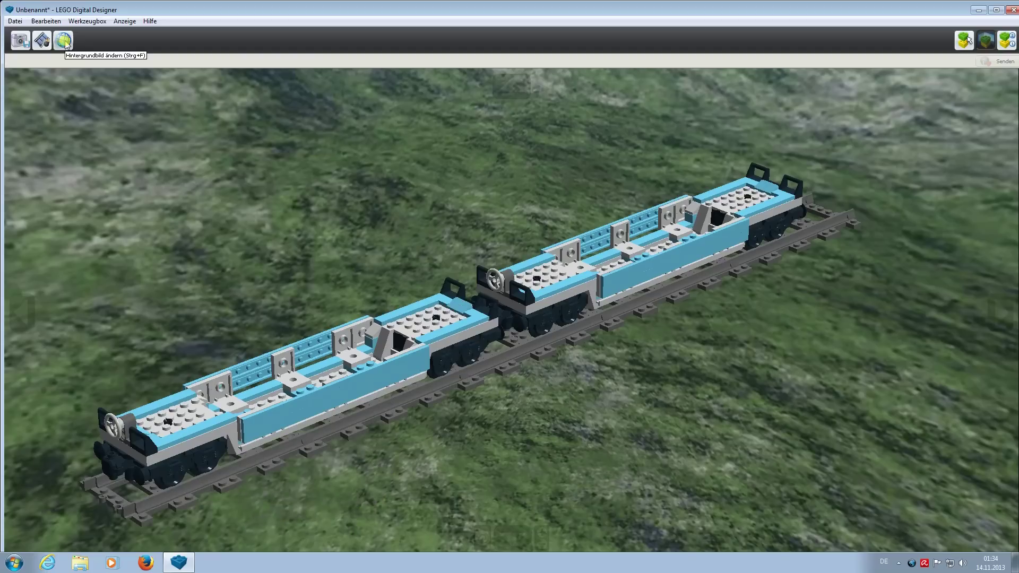
click(63, 41)
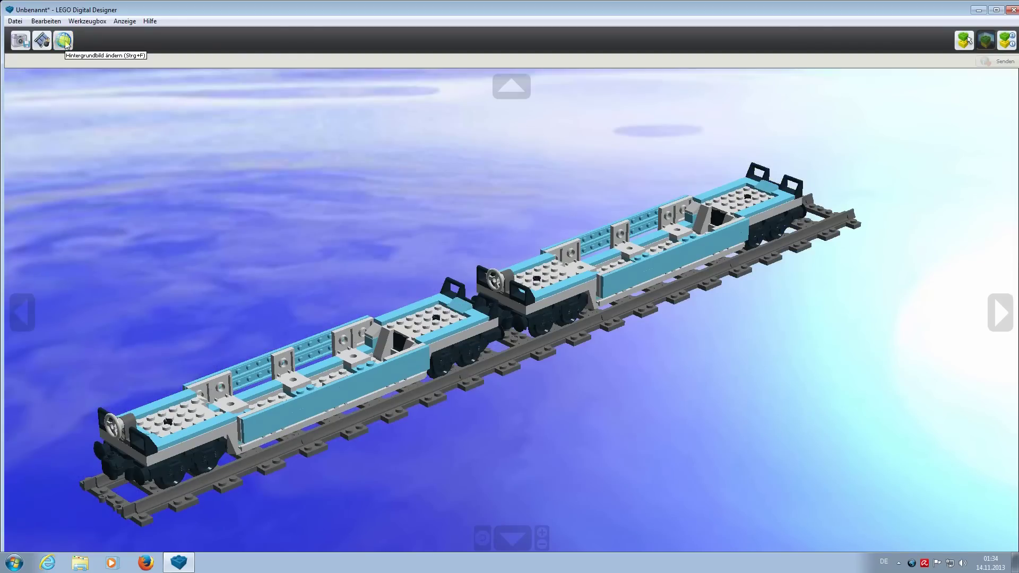
click(64, 42)
click(64, 41)
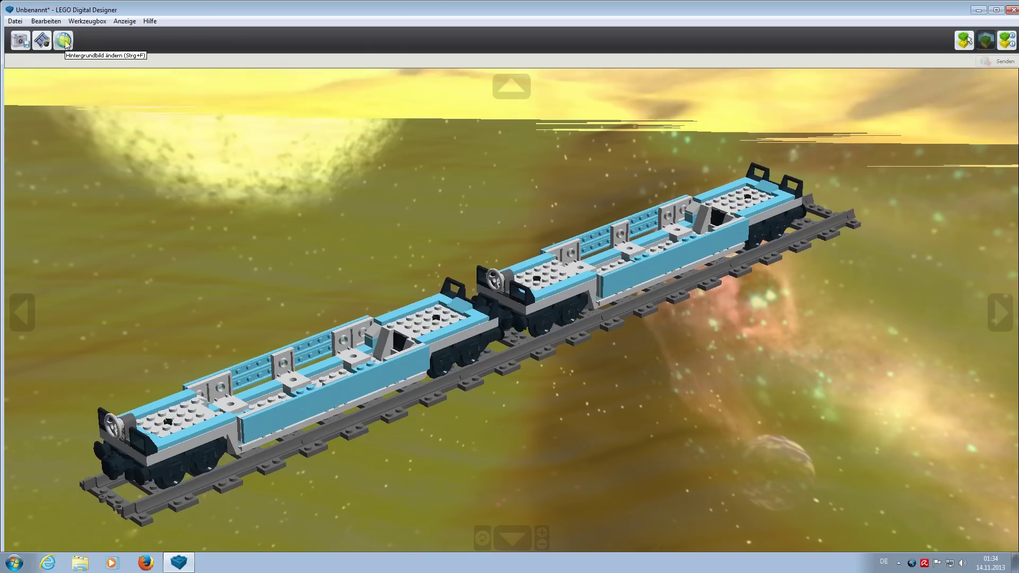
Step: Generate the building guide for the train and go through its instructions up to step 15
click(1008, 41)
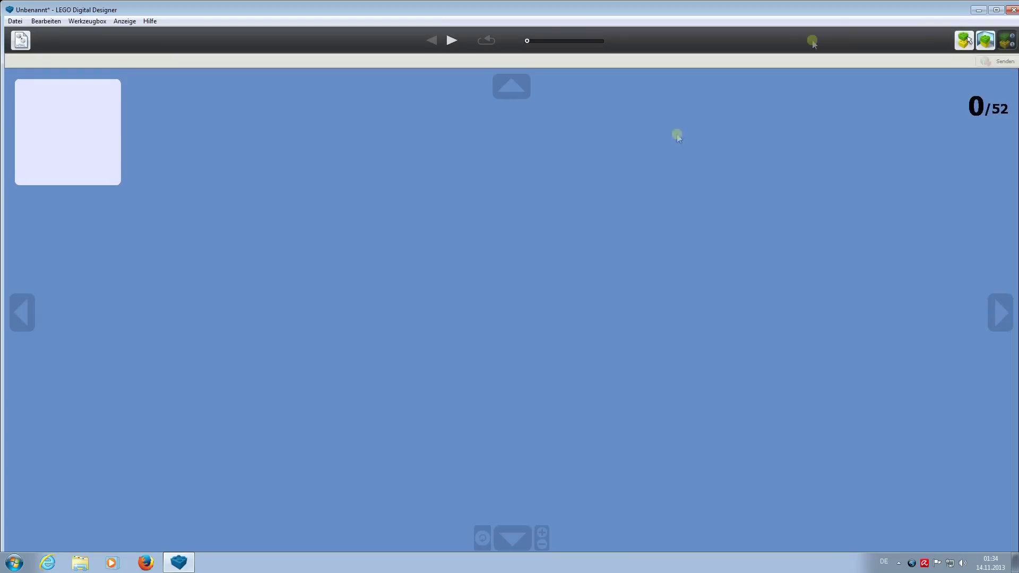
click(451, 42)
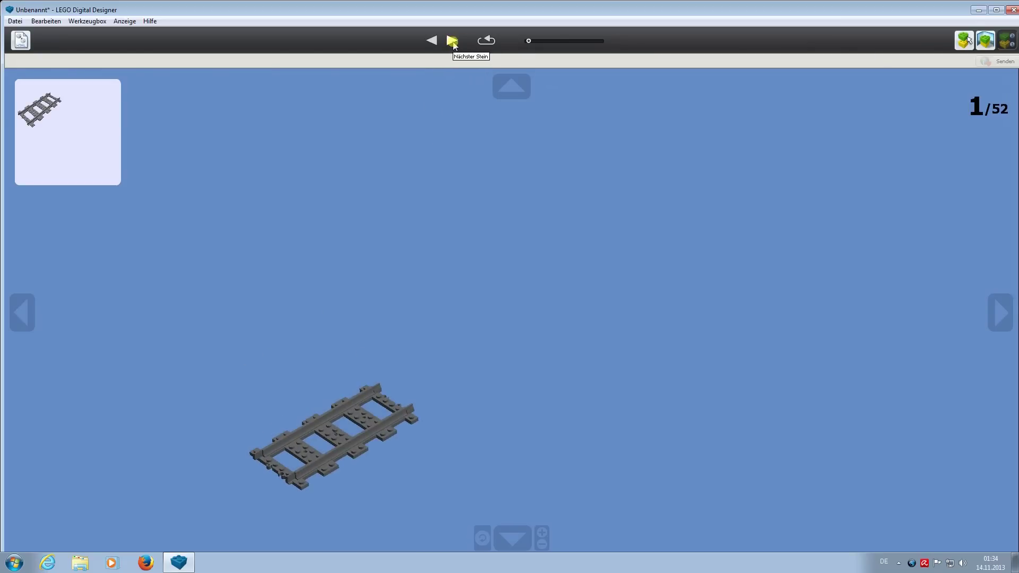
click(453, 42)
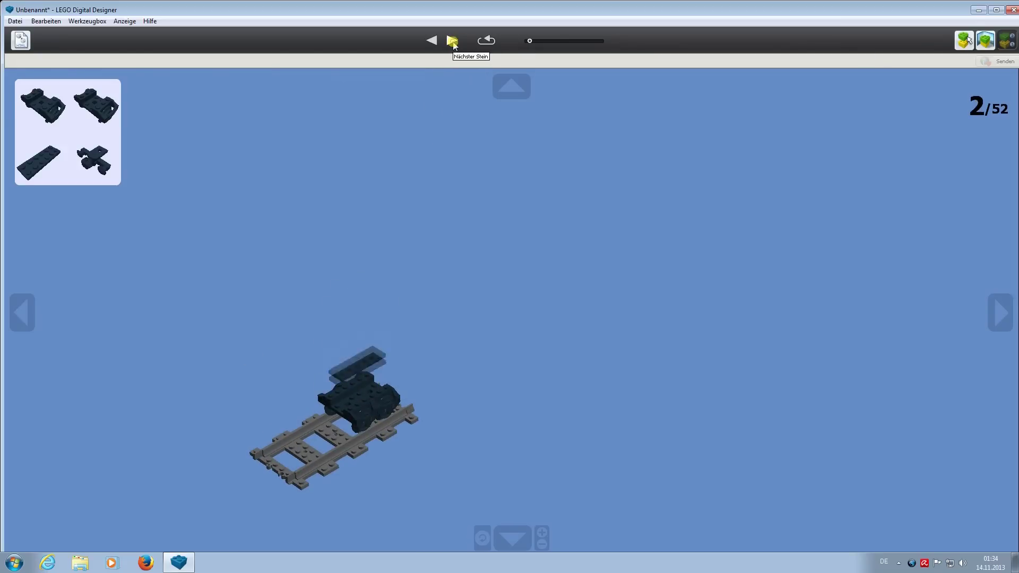
click(453, 42)
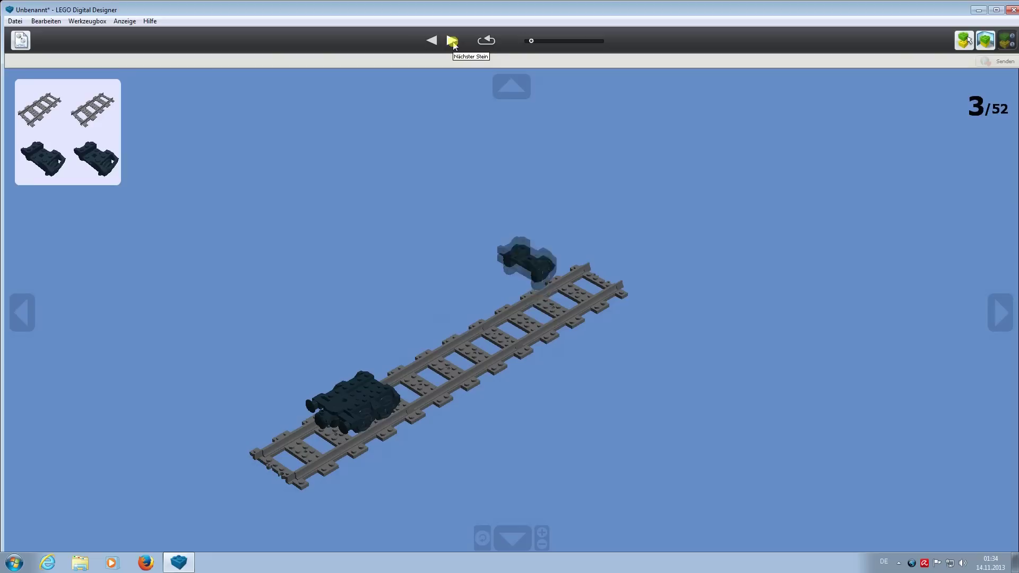
click(453, 42)
click(453, 42)
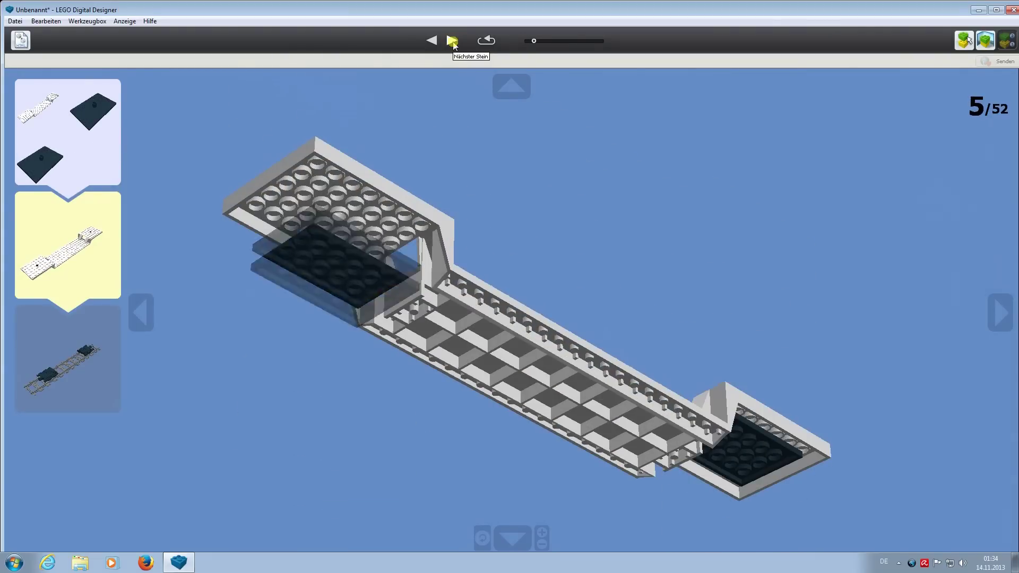
click(452, 42)
click(453, 42)
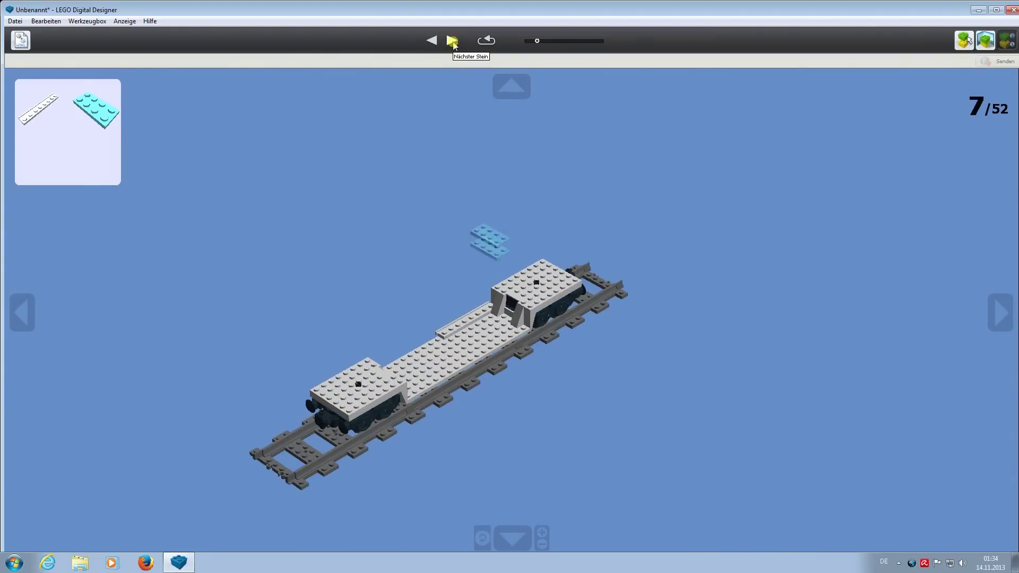
click(452, 42)
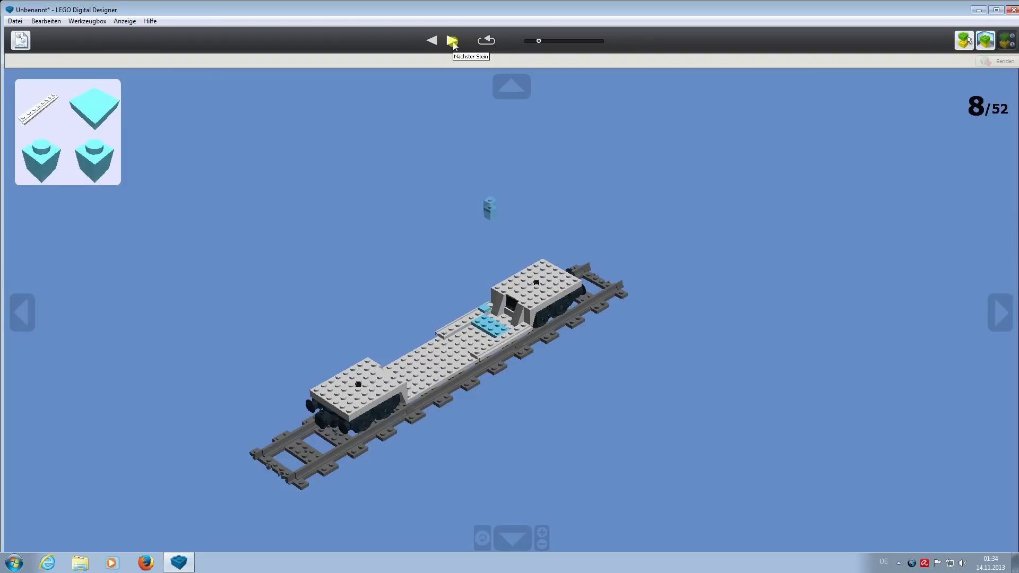
click(453, 41)
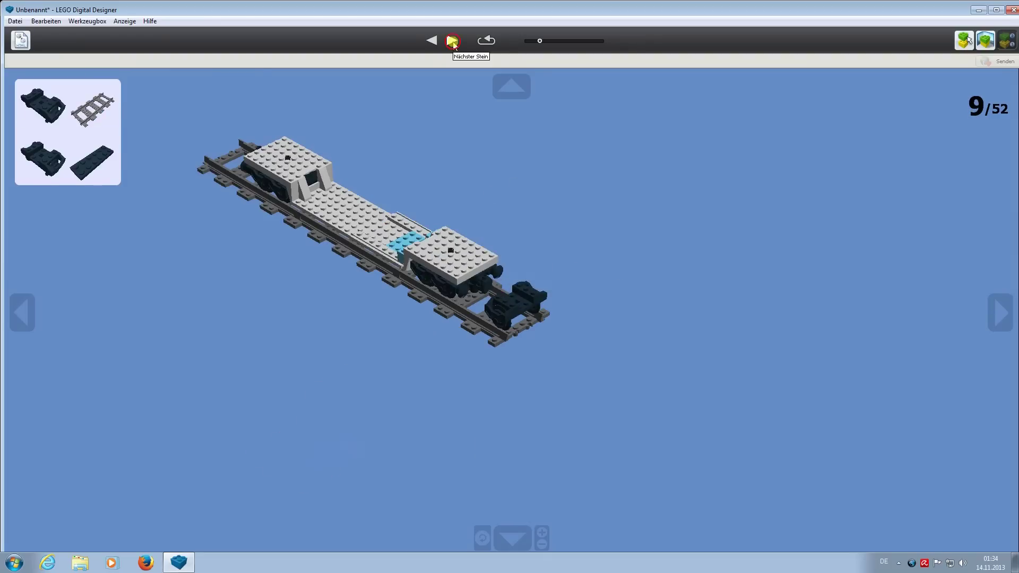
click(453, 42)
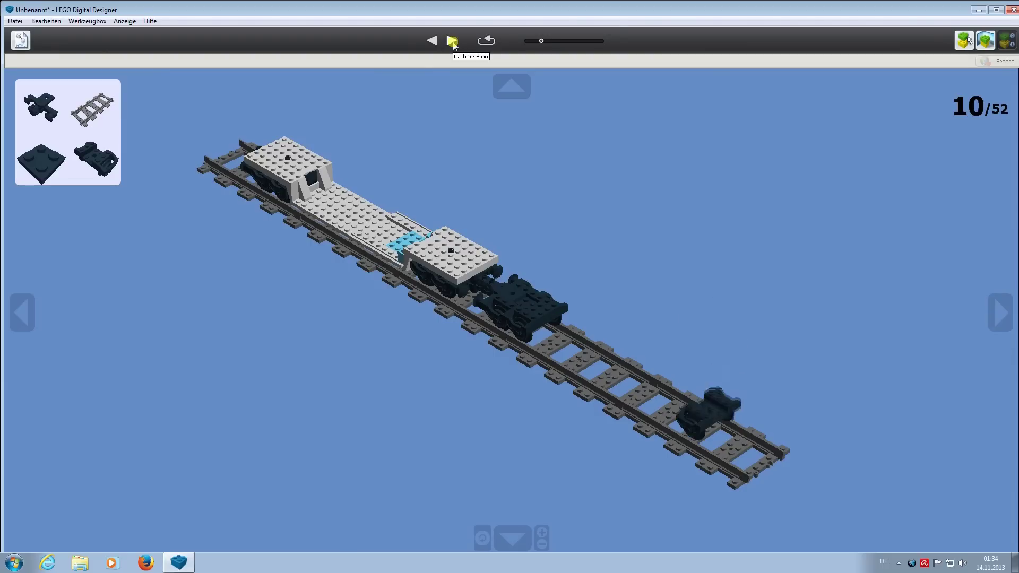
click(453, 42)
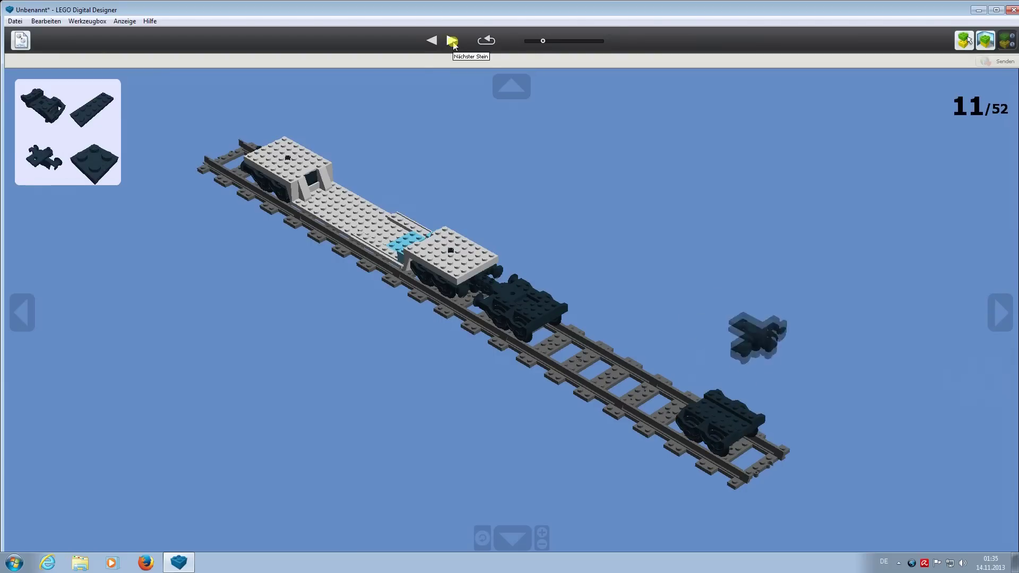
click(453, 42)
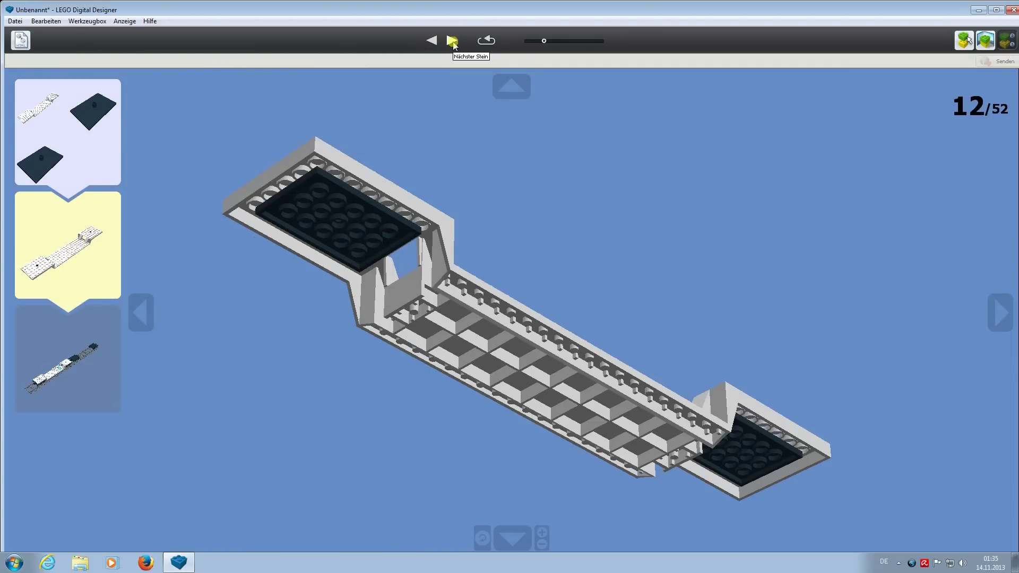
click(453, 42)
click(453, 42)
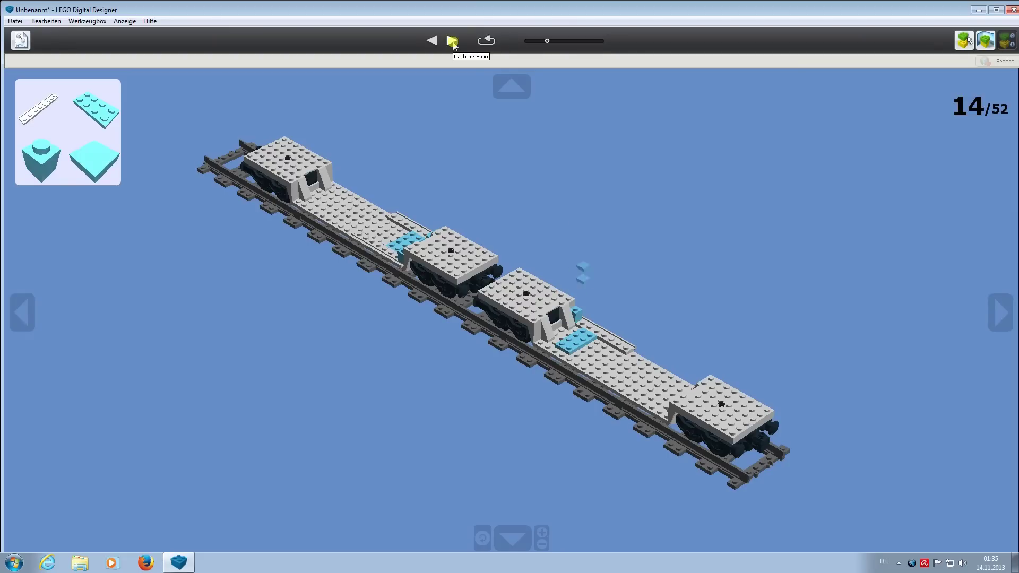
click(453, 42)
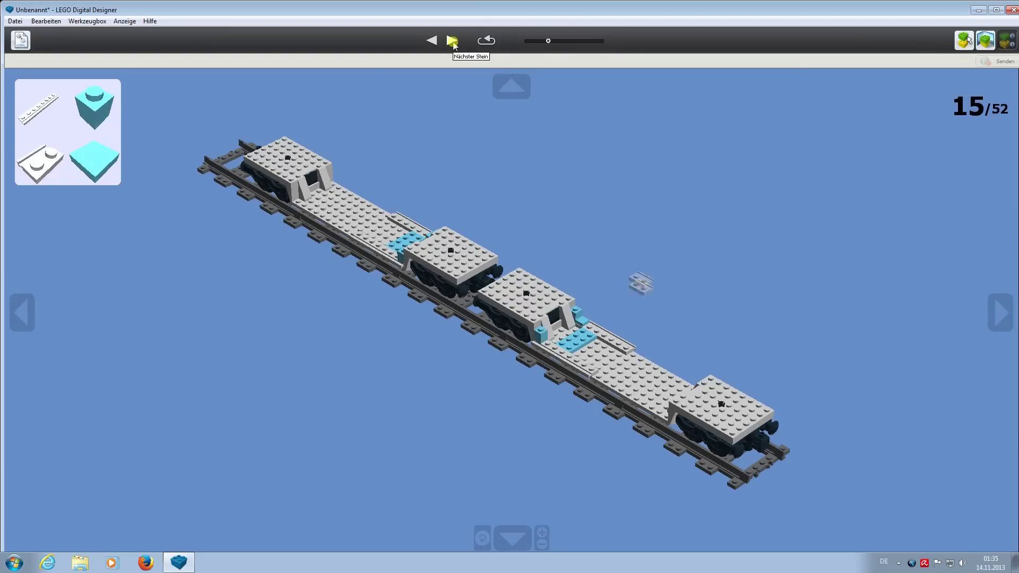
Step: Go through the remaining building guide instructions from step 16 to the final step 52
click(452, 41)
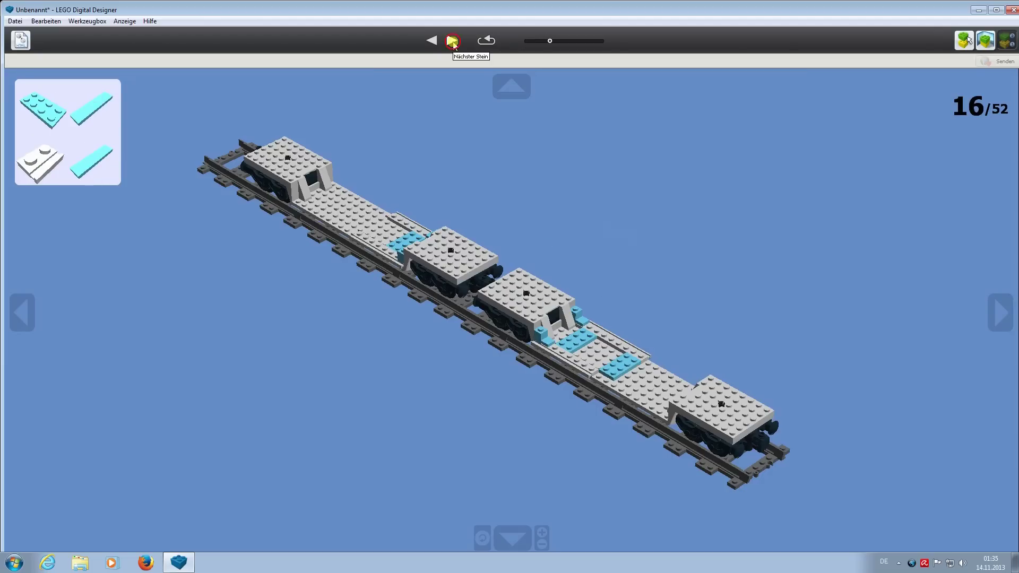
click(453, 42)
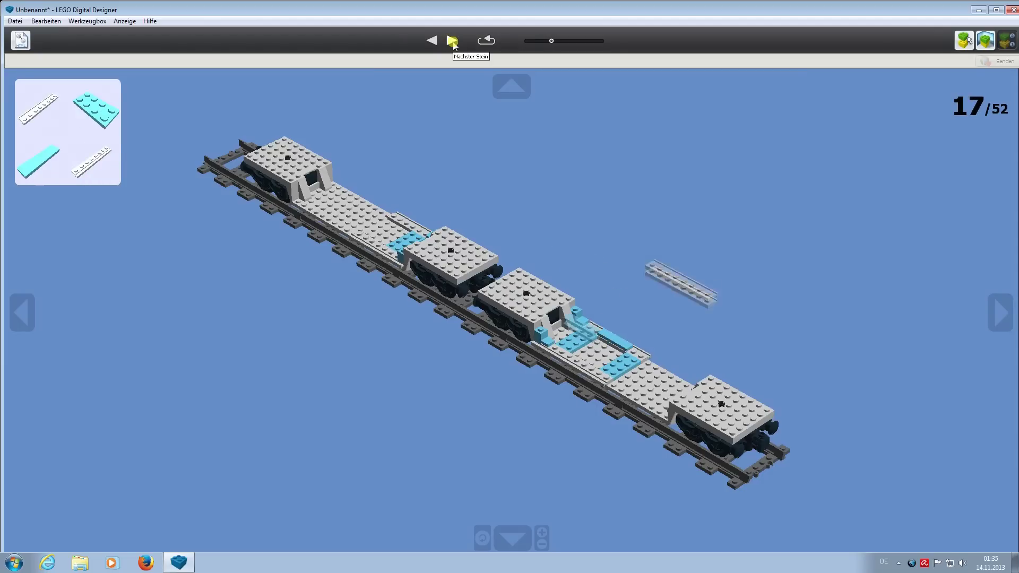
click(453, 42)
click(453, 42)
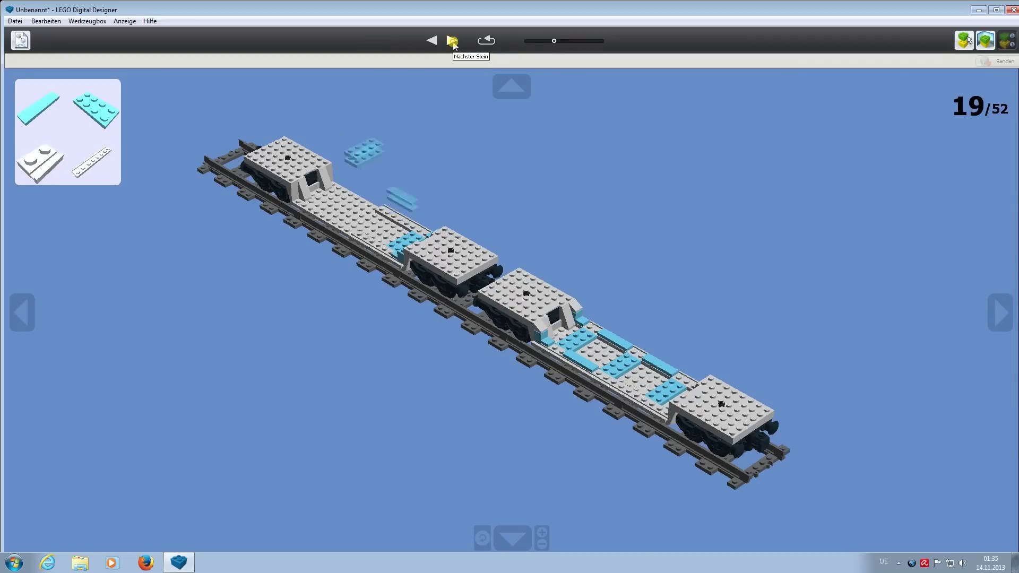
click(453, 42)
click(452, 41)
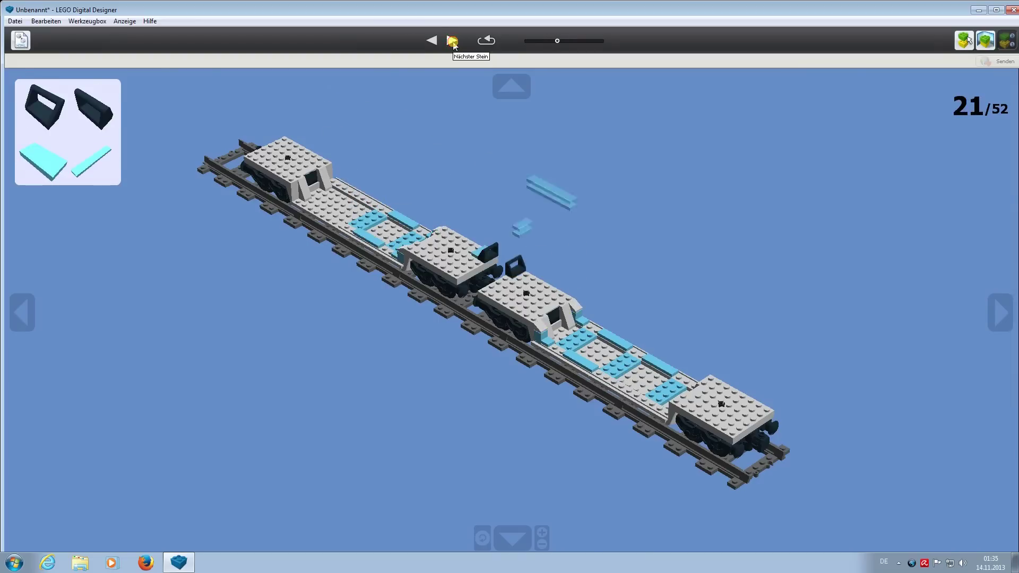
click(452, 42)
click(452, 42)
click(452, 42)
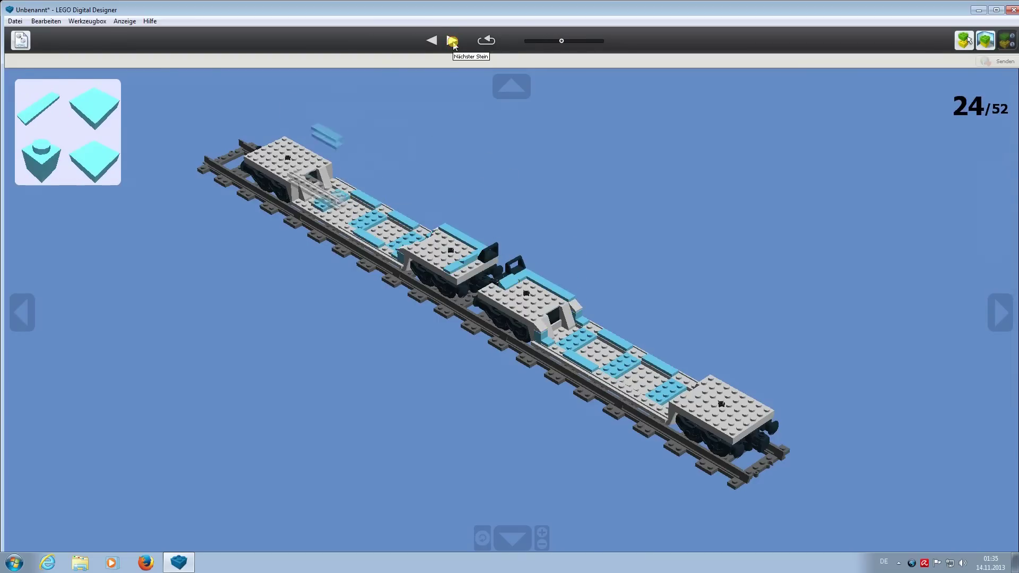
click(453, 42)
click(453, 42)
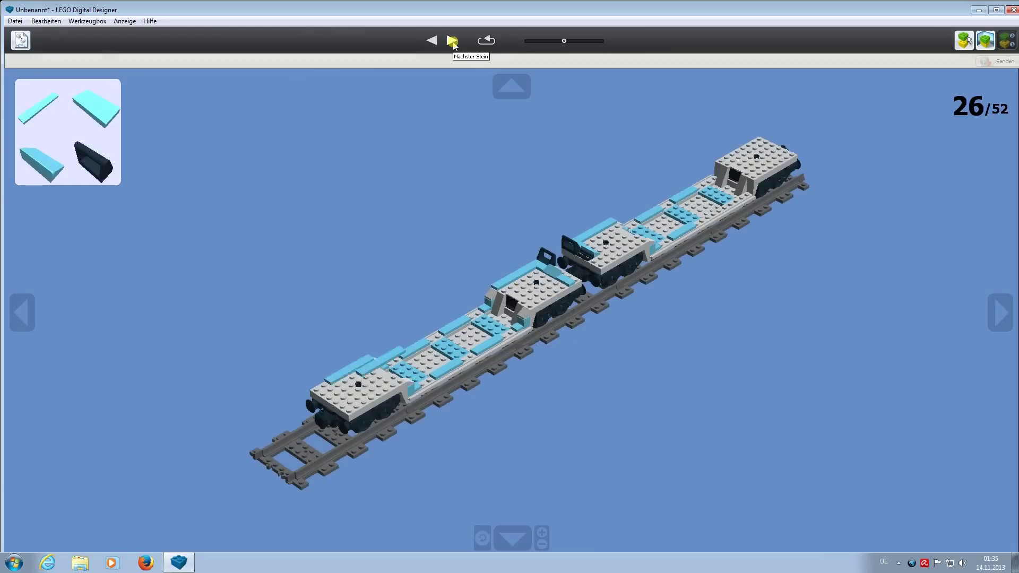
click(453, 42)
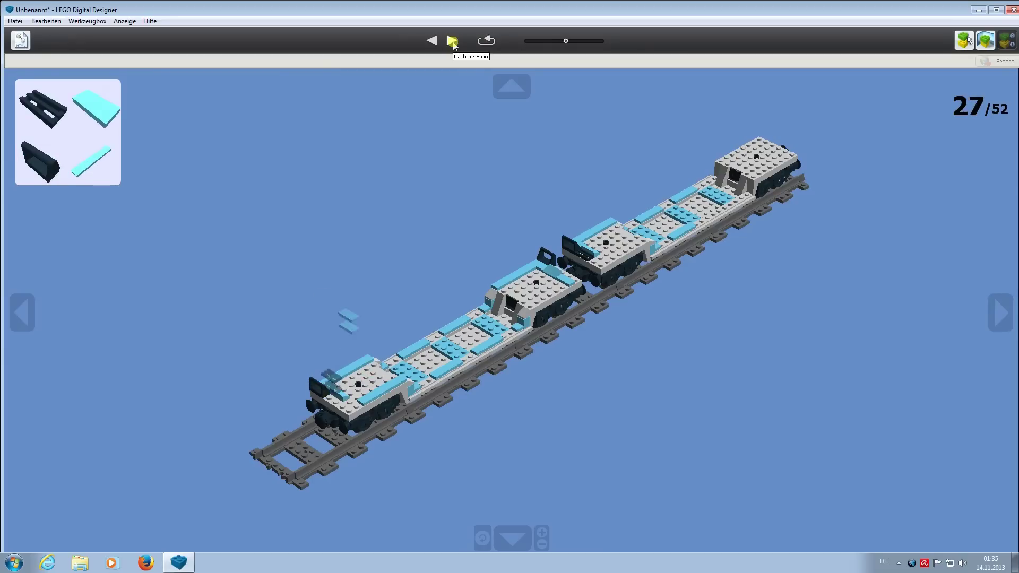
click(452, 42)
click(453, 42)
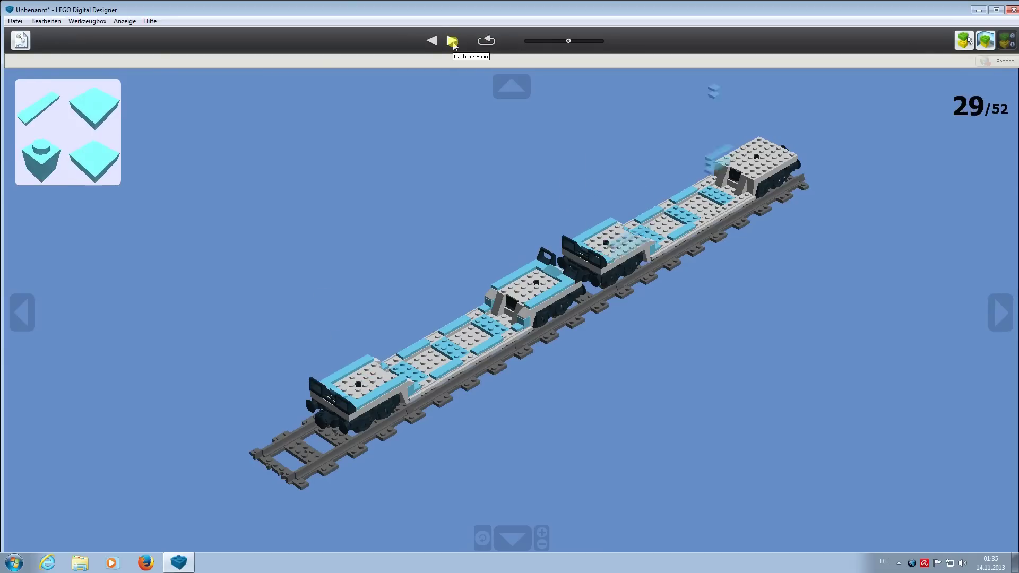
click(453, 42)
click(453, 42)
click(453, 42)
click(453, 42)
click(453, 42)
click(453, 42)
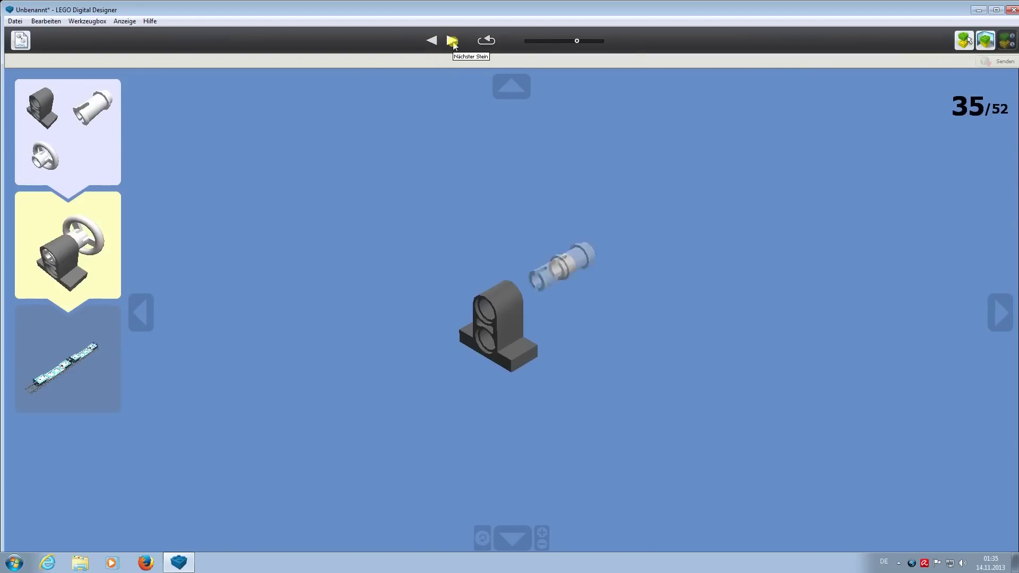
click(453, 42)
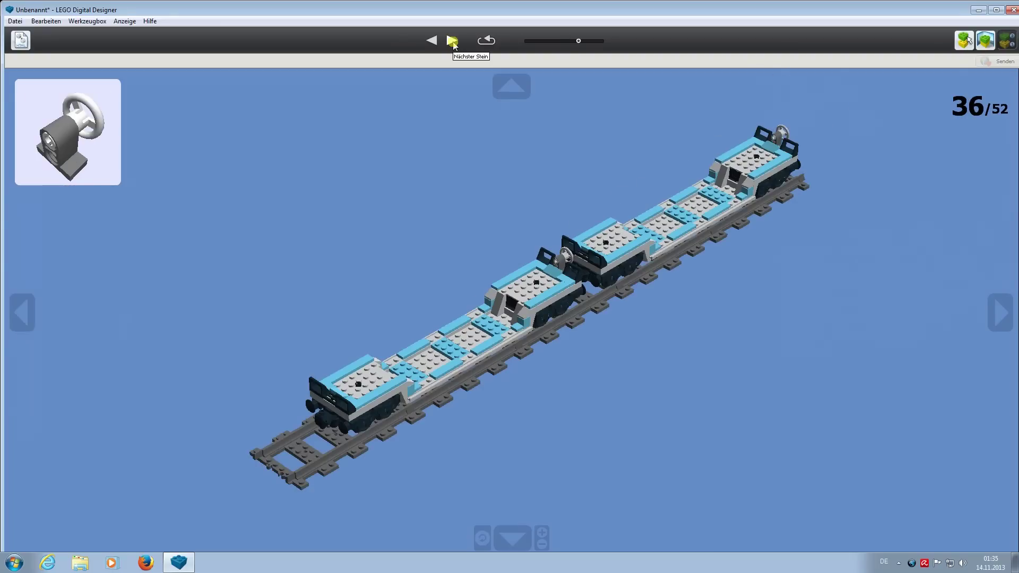
click(453, 42)
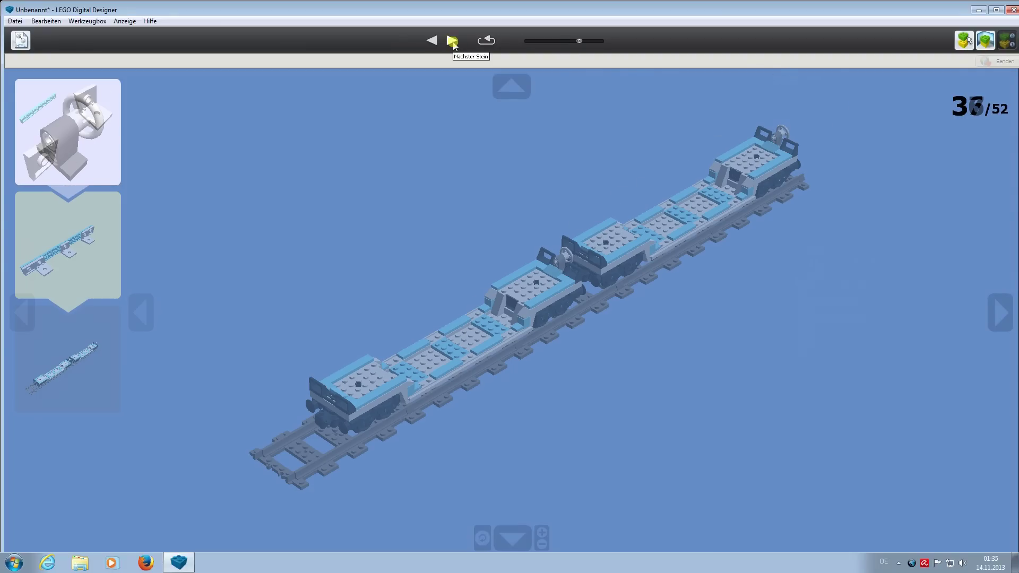
click(453, 42)
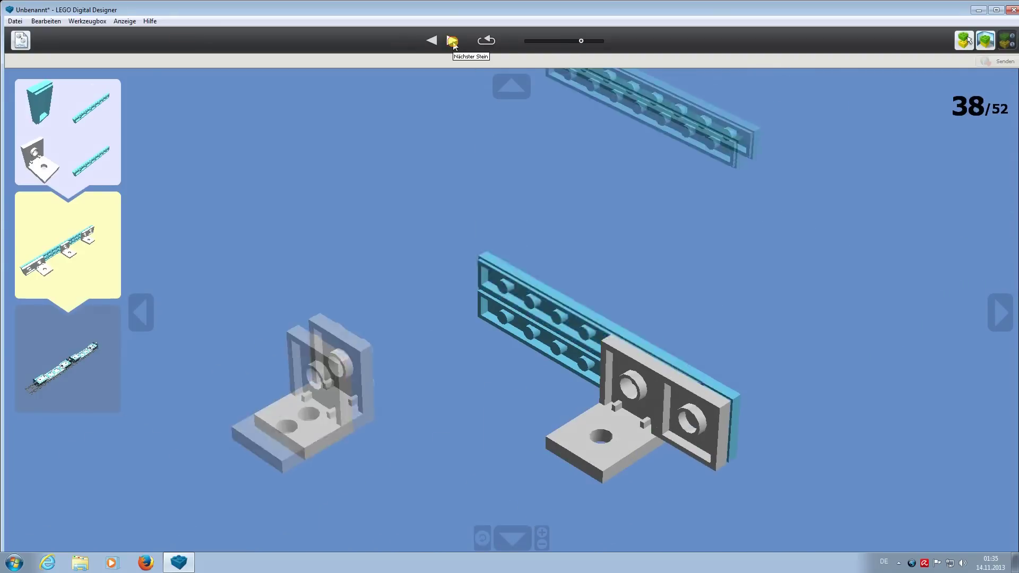
click(453, 42)
click(453, 42)
click(453, 42)
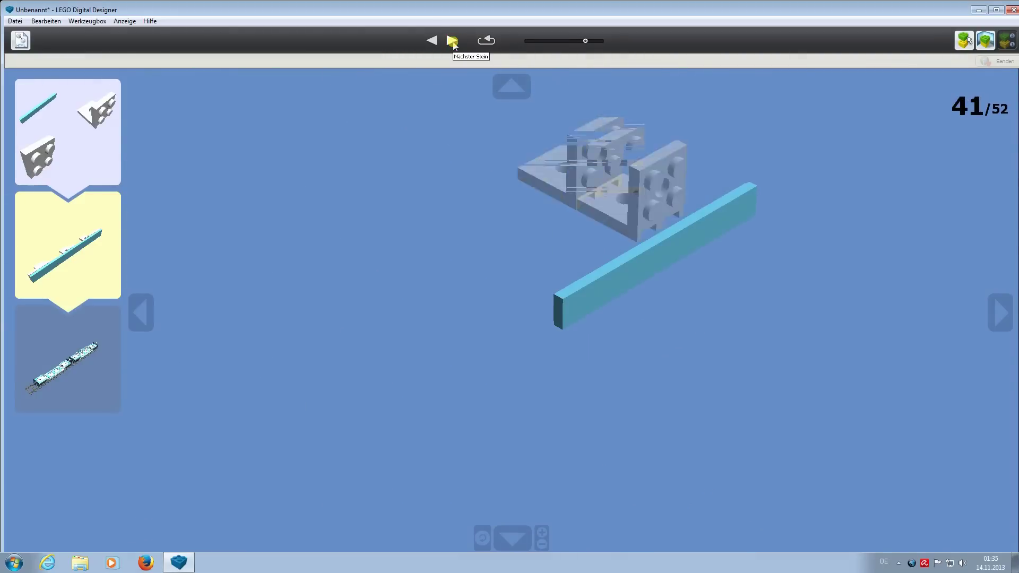
click(453, 42)
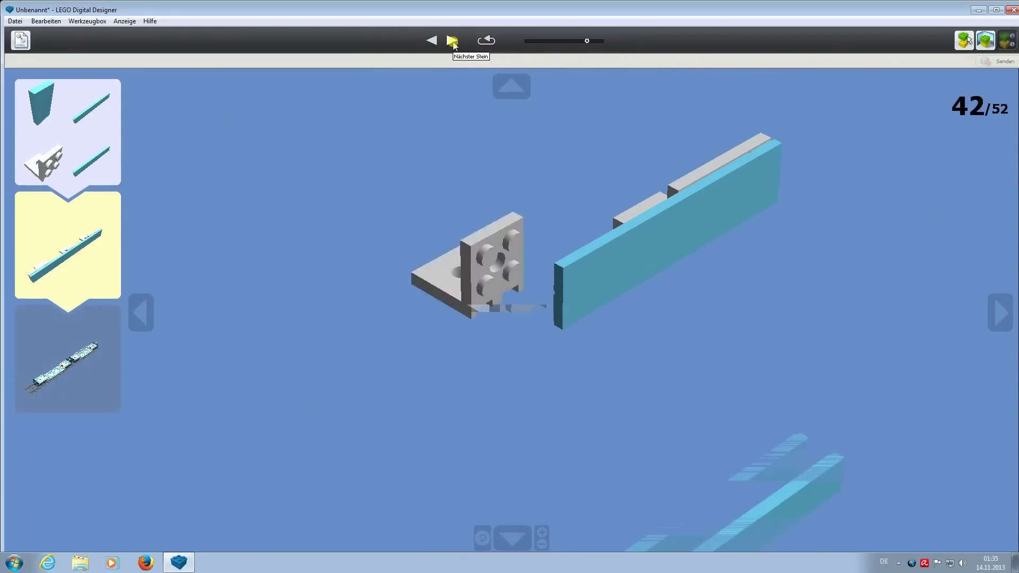
click(453, 42)
click(453, 42)
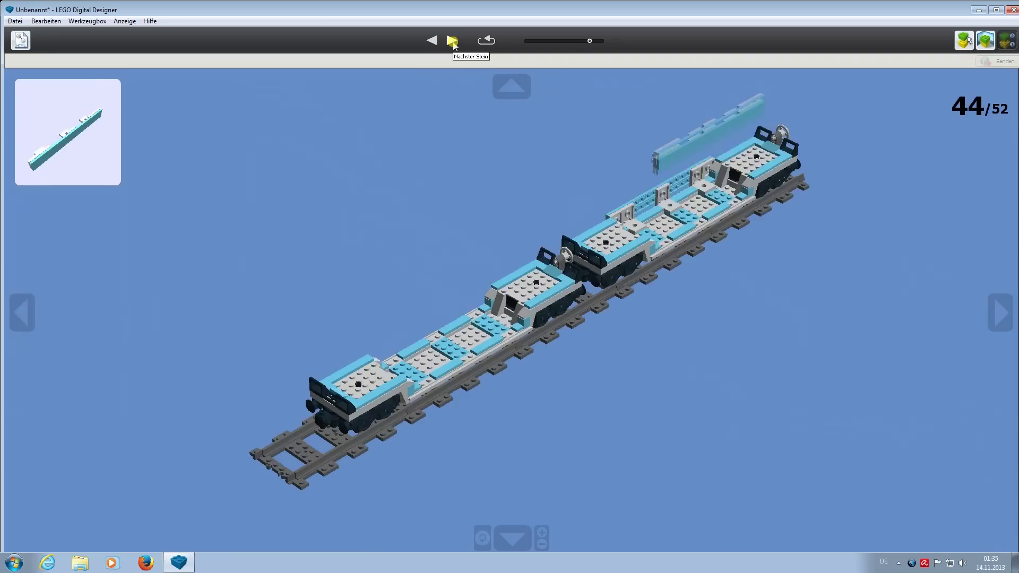
click(453, 42)
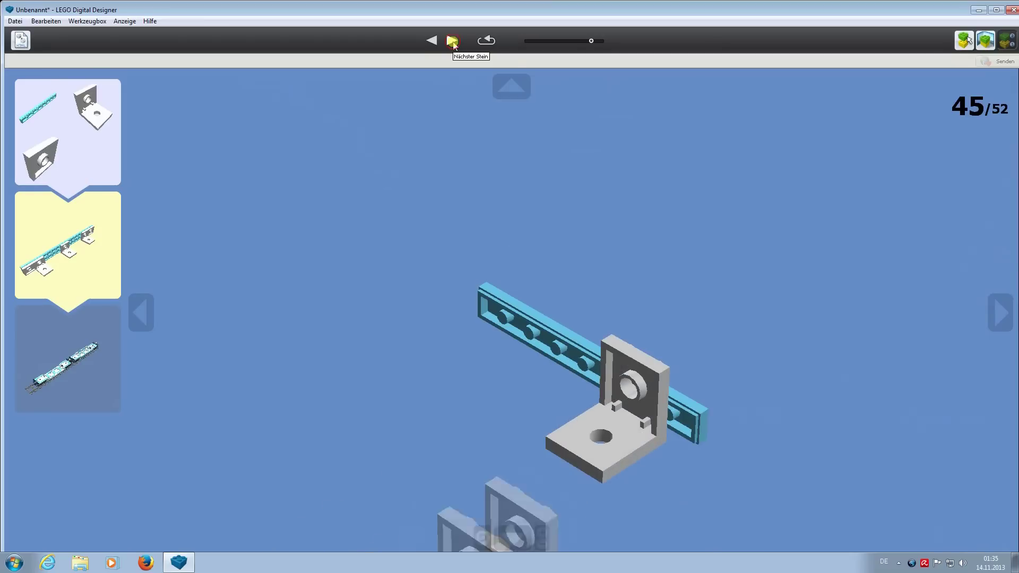
click(452, 42)
click(452, 42)
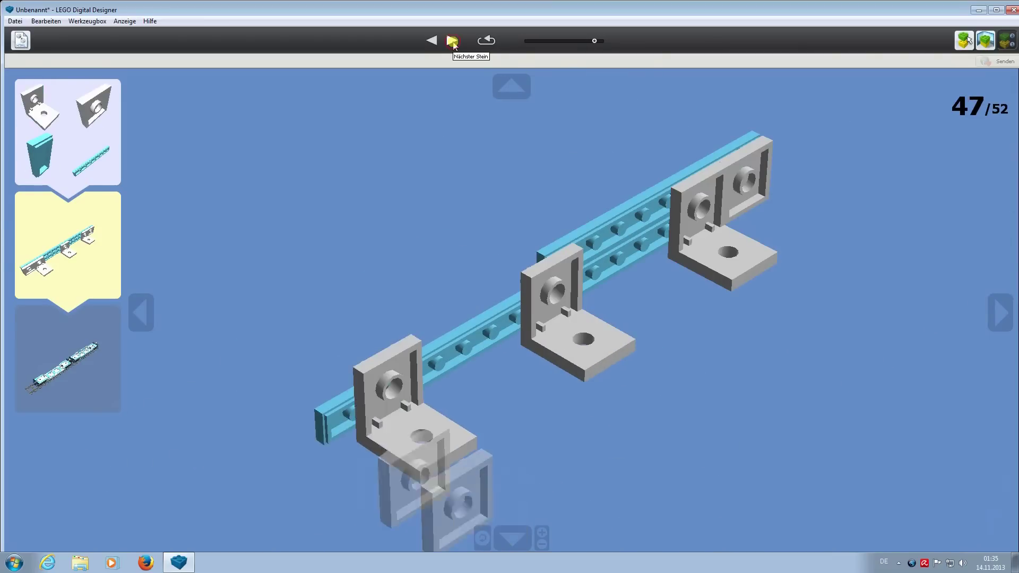
click(452, 42)
click(453, 42)
click(452, 42)
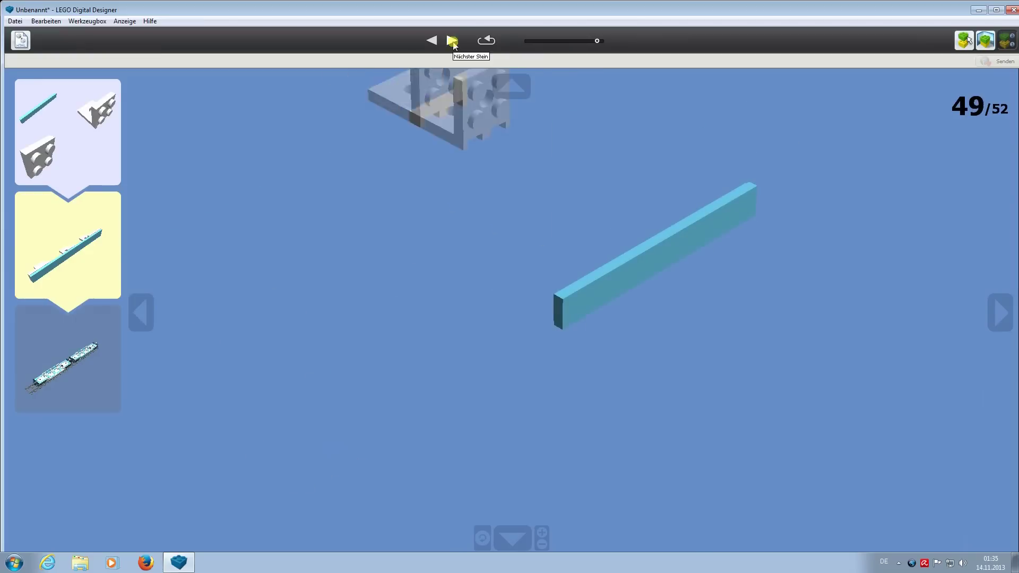
click(453, 42)
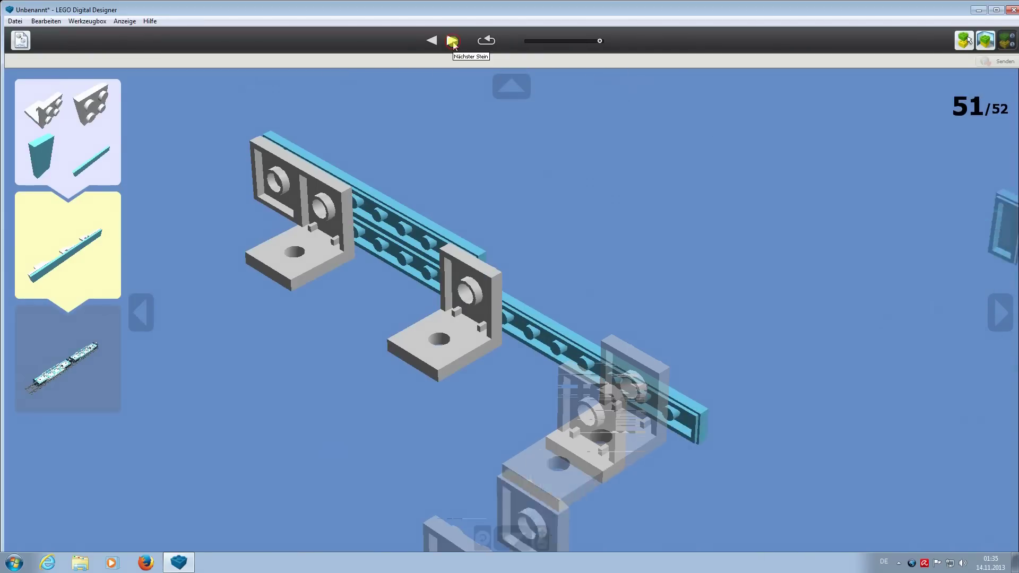
click(453, 42)
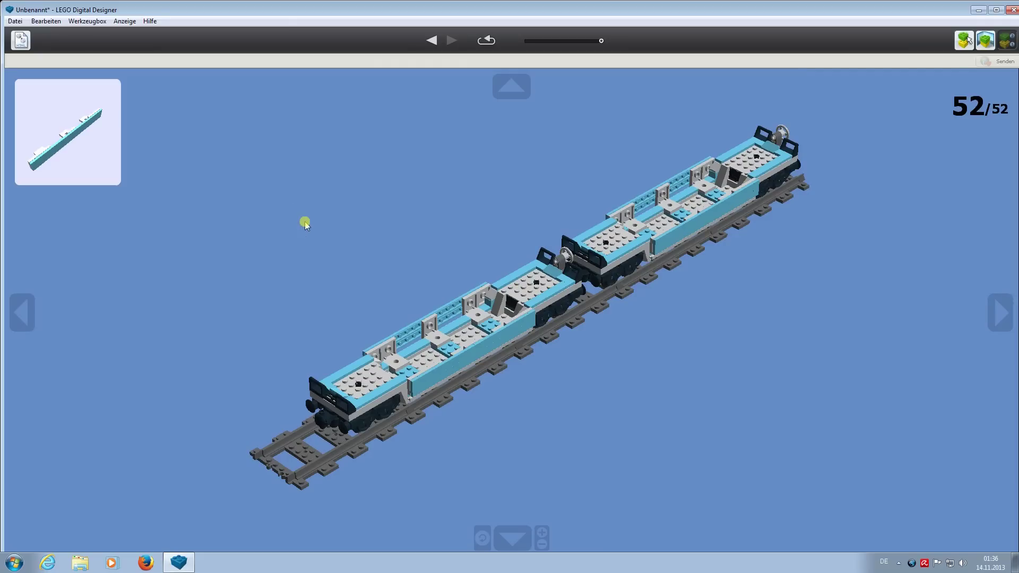
Step: Return to build mode and export the model's bill of materials to the Documents library as an Excel workbook named Maersk Trailer
click(965, 40)
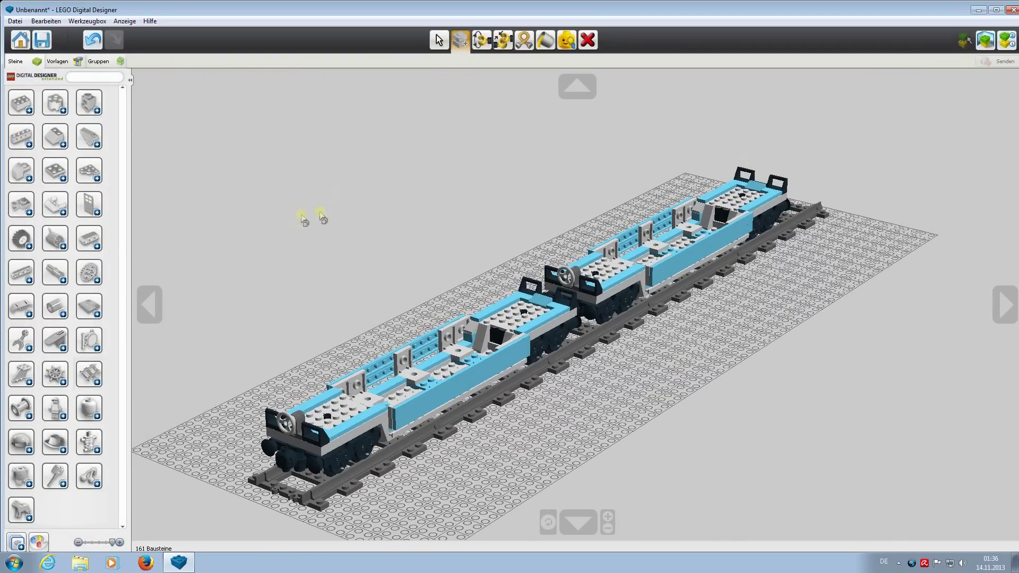
click(439, 40)
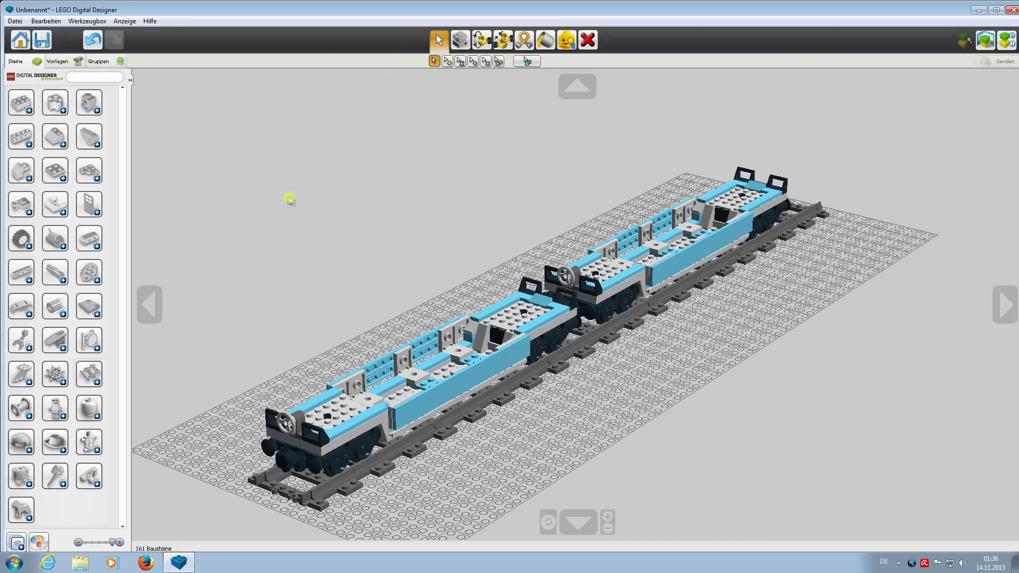
key(alt)
key(Down)
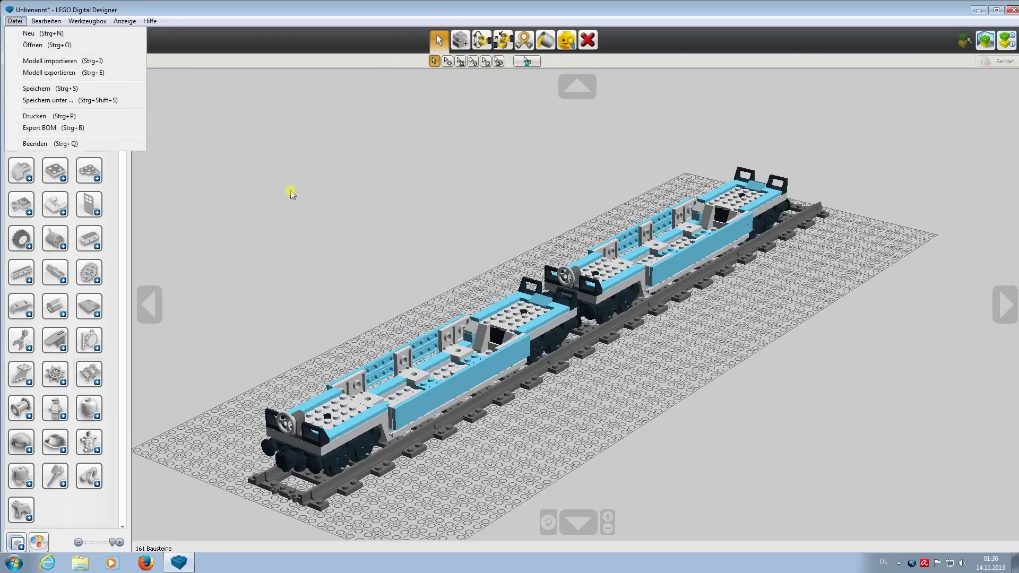
click(54, 128)
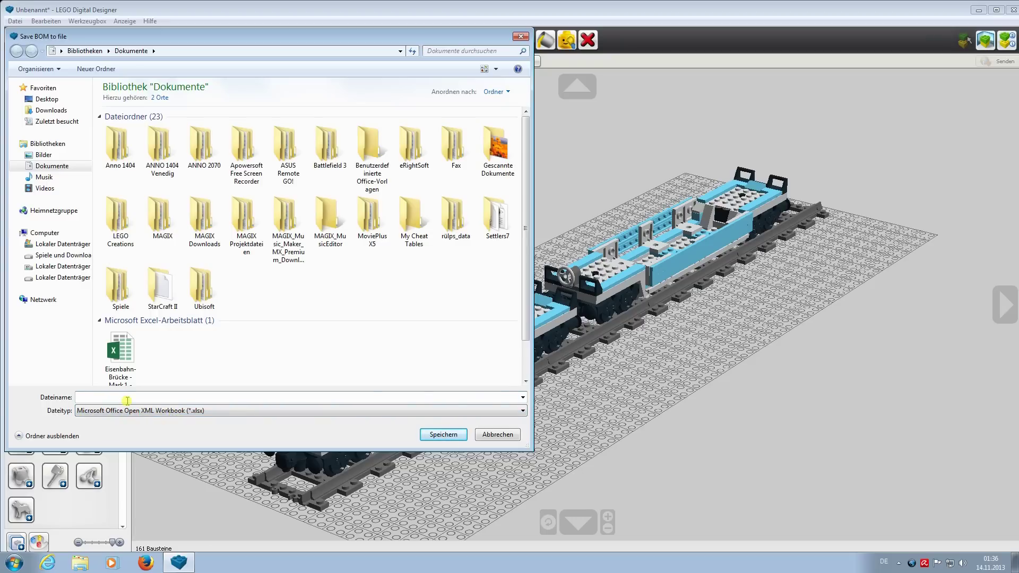
text(Maersk Trailer)
click(442, 435)
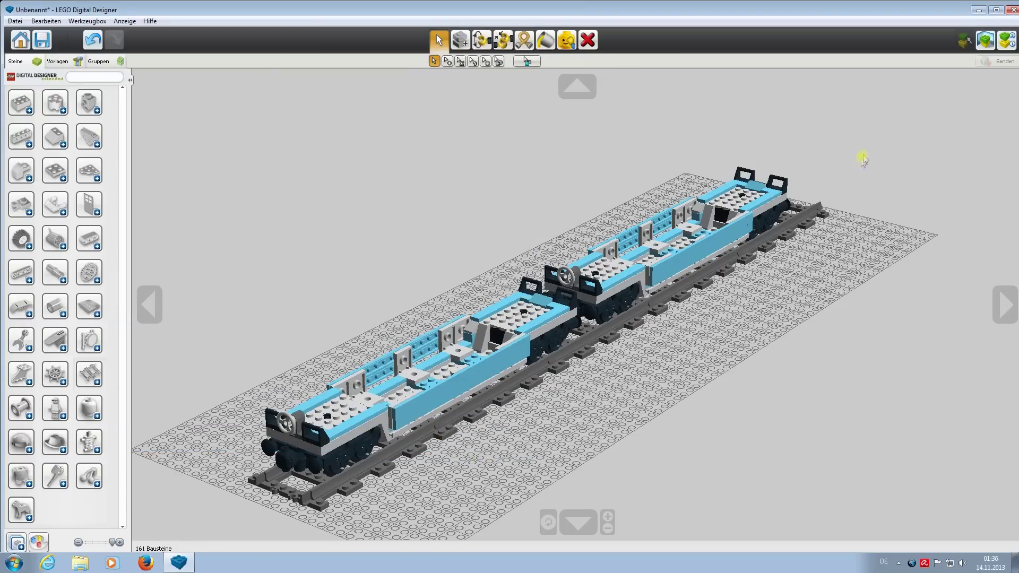
Step: Switch to Windows Explorer and open the exported Maersk Trailer workbook from the Documents library in Excel
mouse_move(849, 321)
right_down()
mouse_move(854, 332)
mouse_move(867, 314)
right_up()
click(979, 10)
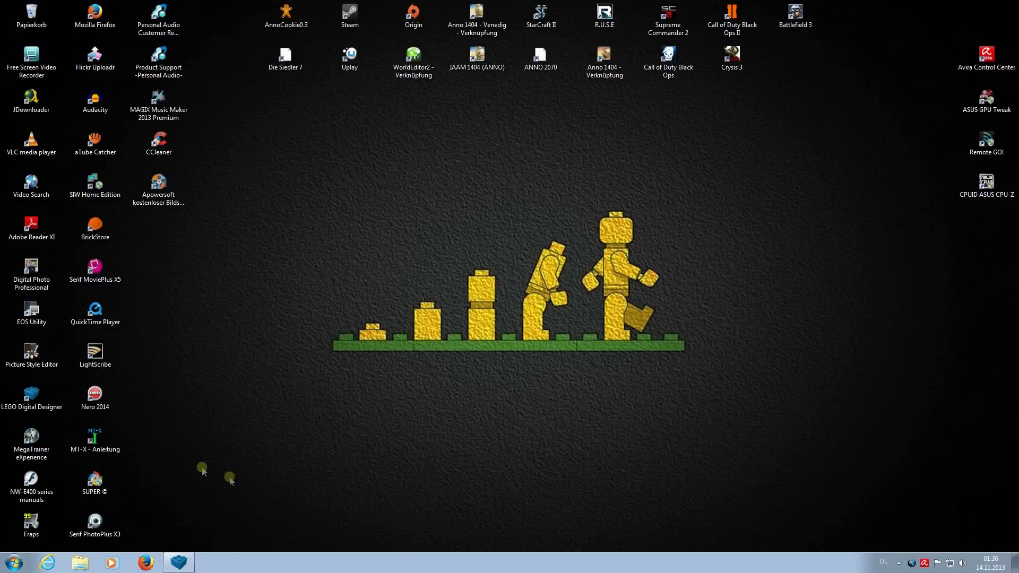
click(79, 563)
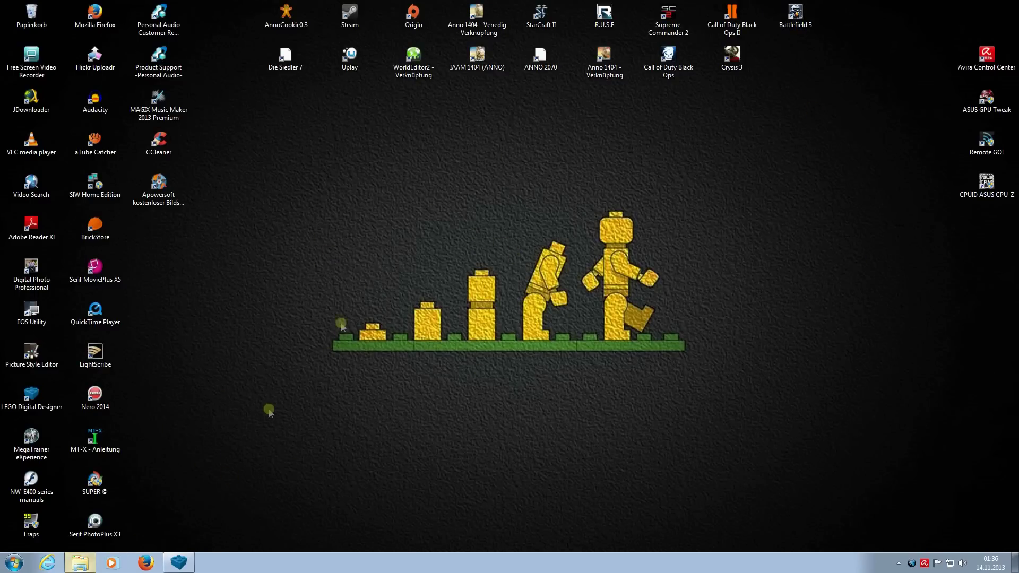
click(83, 177)
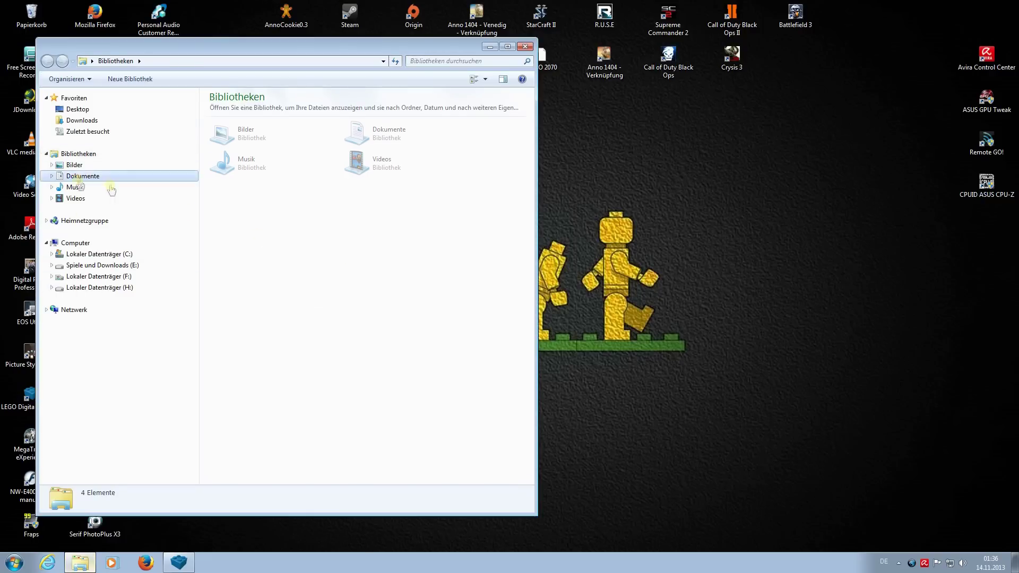
click(507, 47)
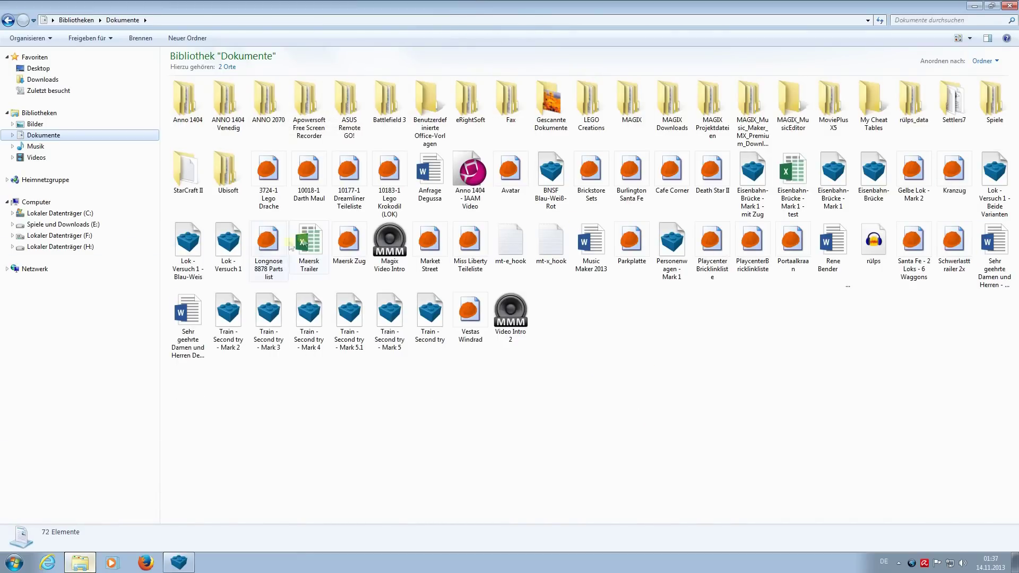
double_click(309, 245)
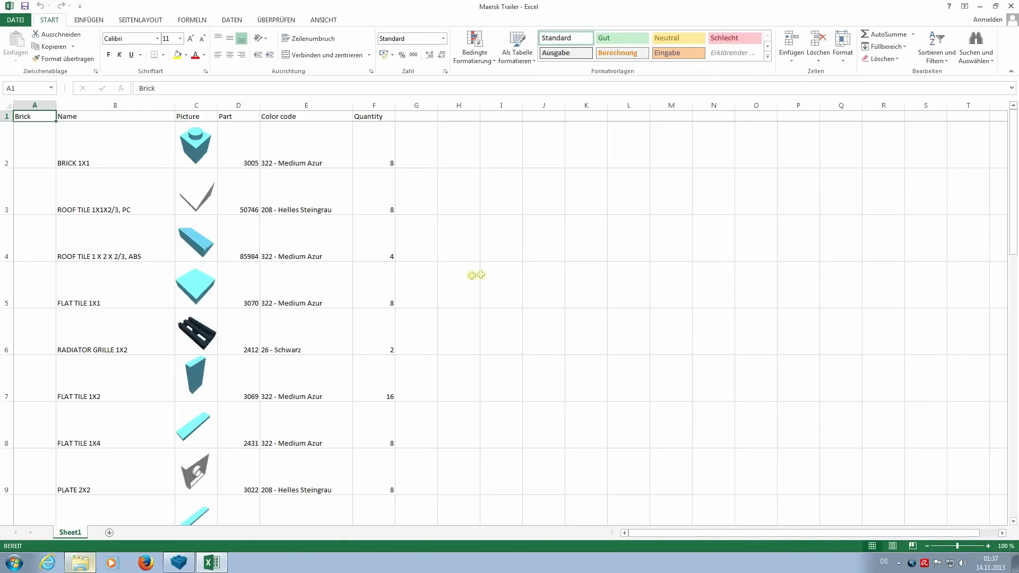
Step: Examine the exported parts list from the first brick to the total row, including pictures, part numbers, color codes and quantities
scroll(497, 230, down, 5)
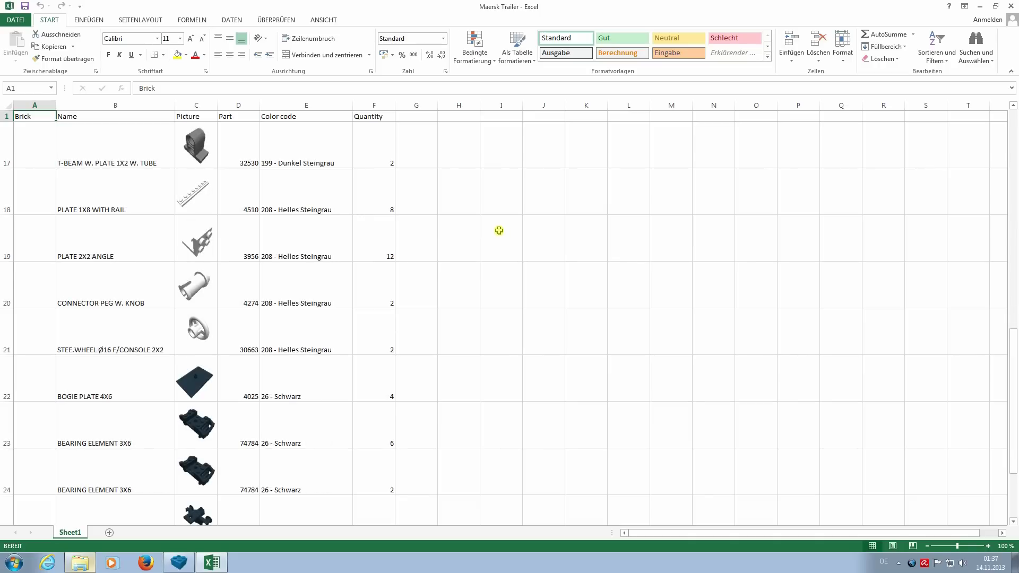
scroll(499, 231, up, 5)
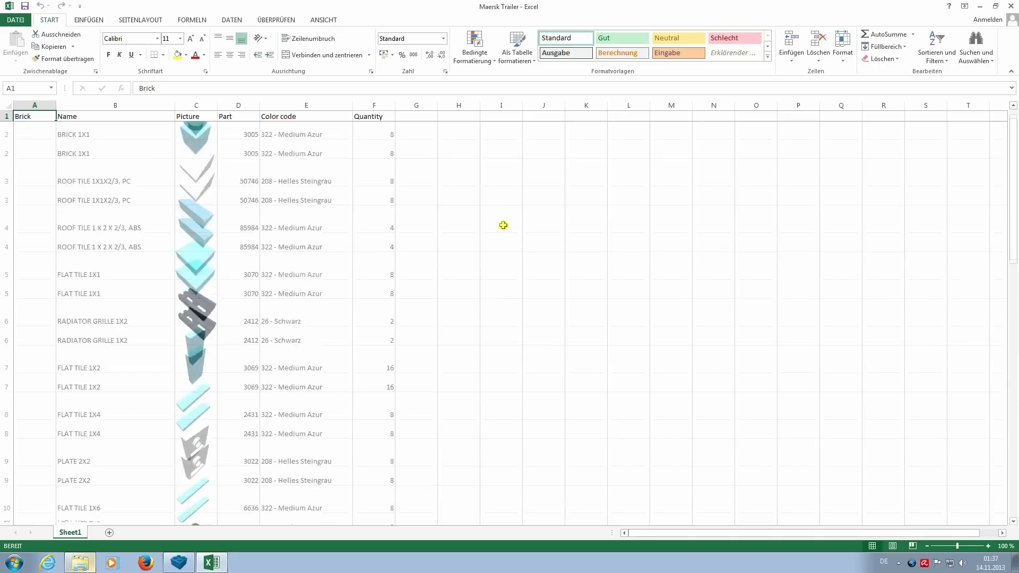
scroll(251, 278, down, 7)
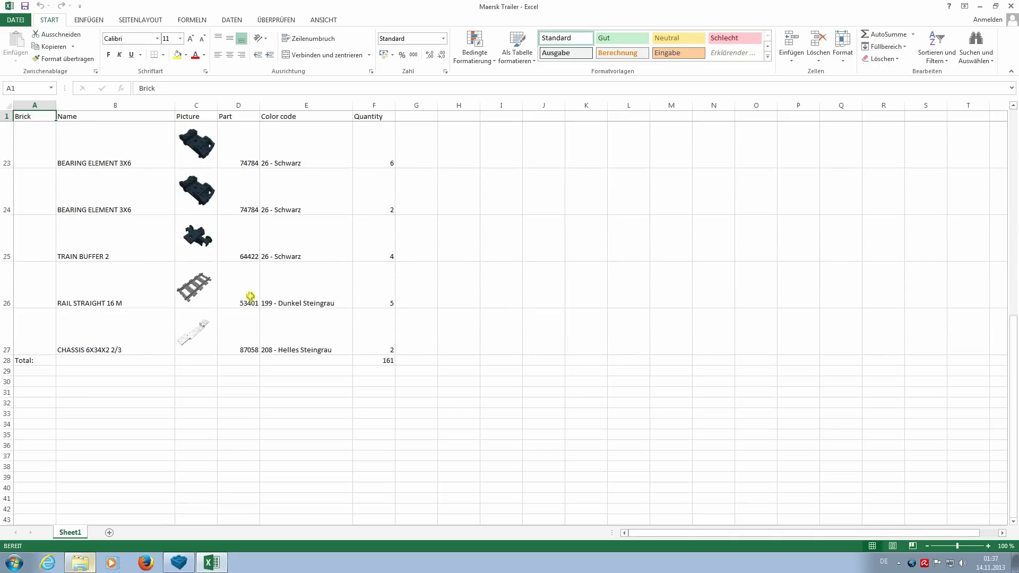
scroll(251, 304, up, 7)
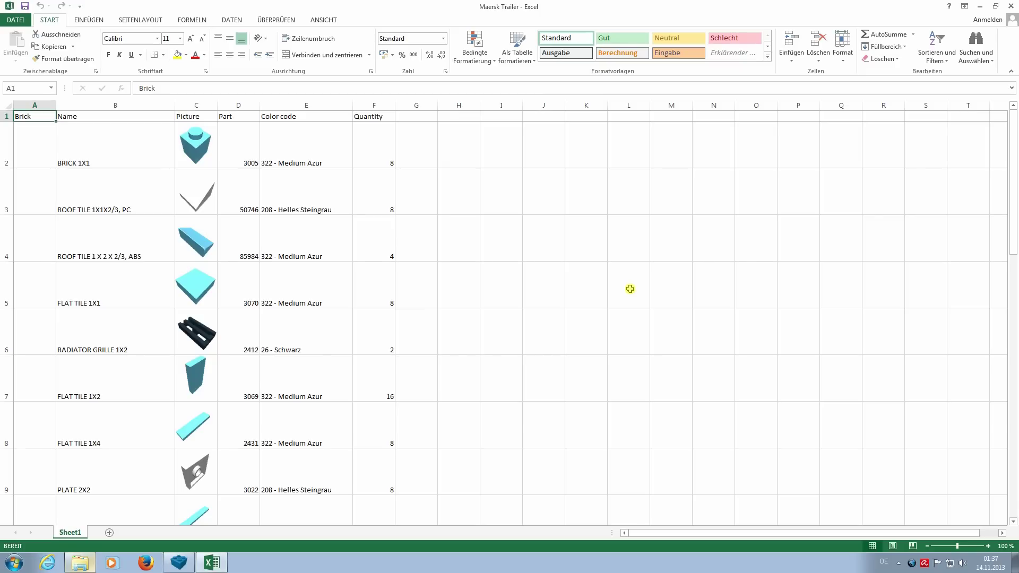
scroll(630, 289, down, 7)
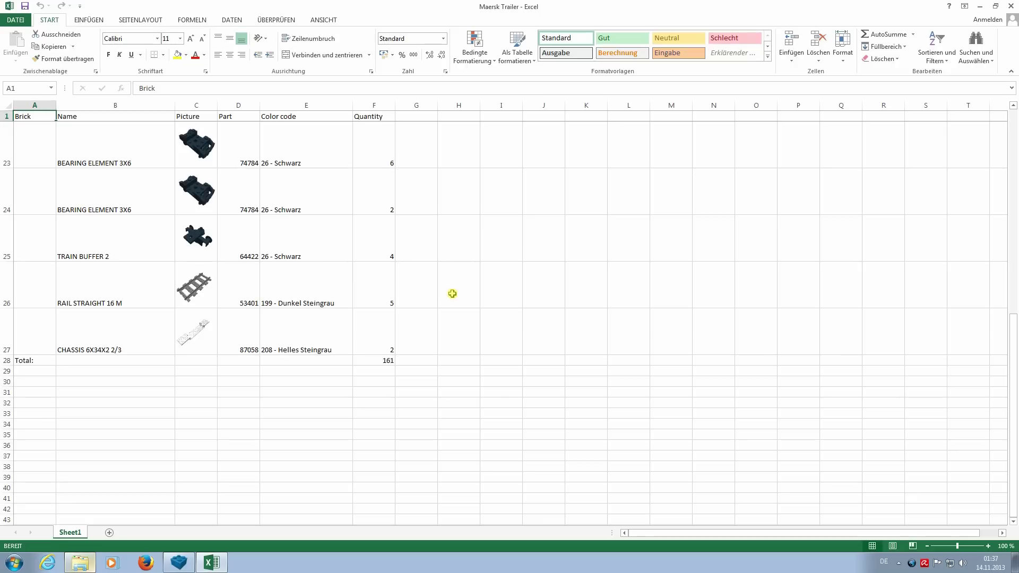
Step: Return to the start of the parts list, close the workbook without saving changes and close the Documents library window
scroll(523, 445, up, 5)
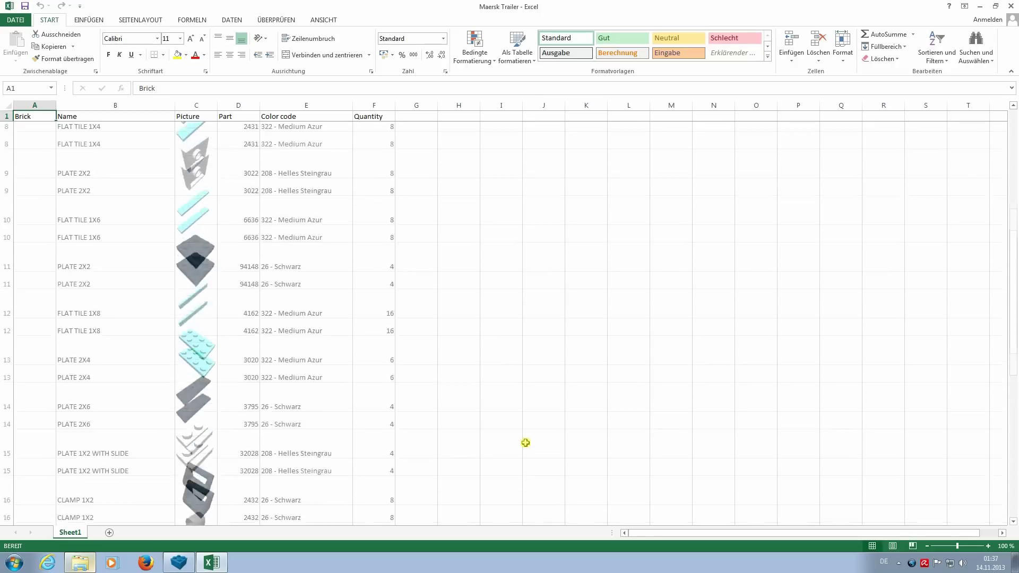
scroll(525, 442, up, 2)
scroll(525, 439, down, 2)
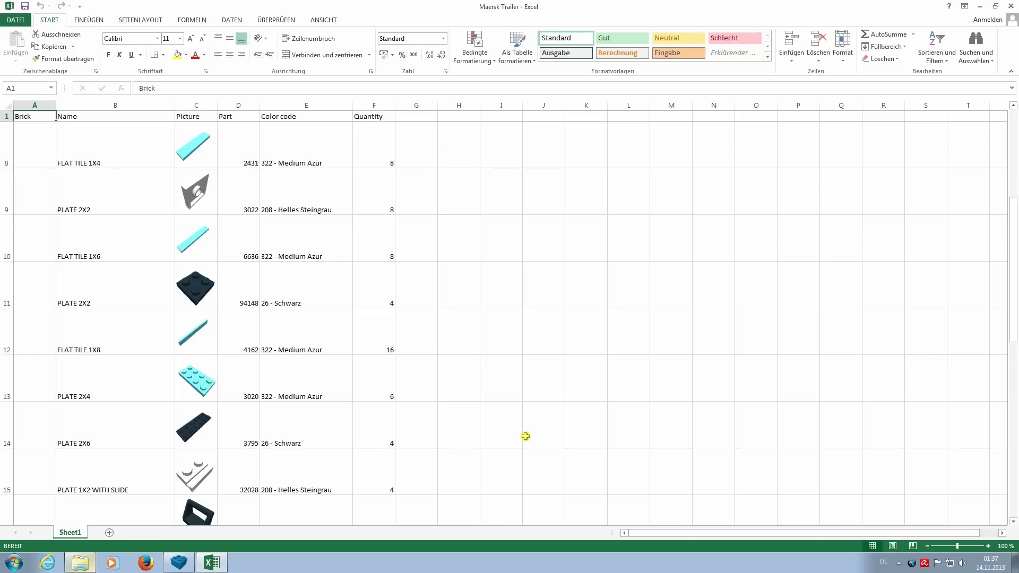
scroll(526, 436, up, 2)
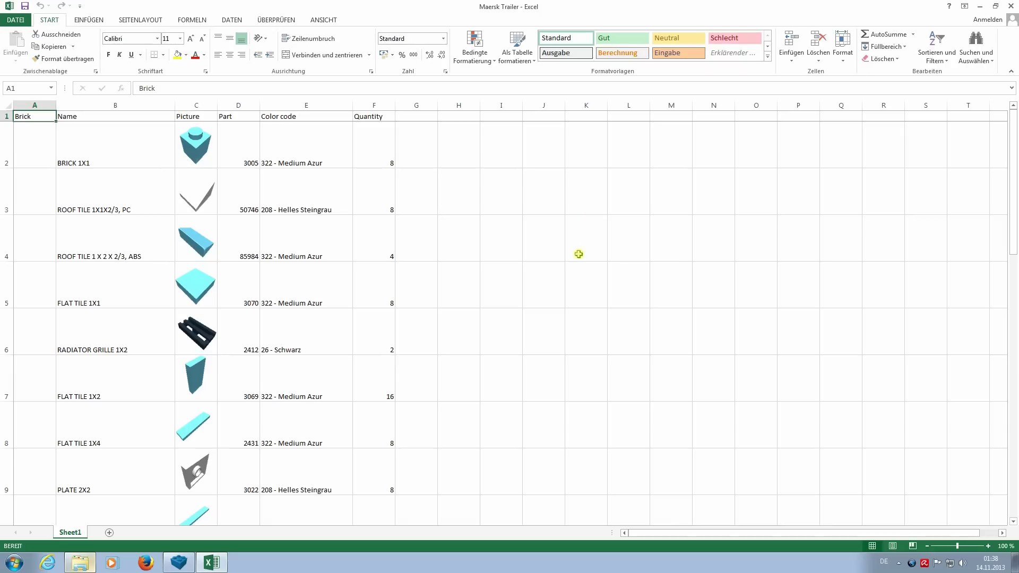
click(1014, 7)
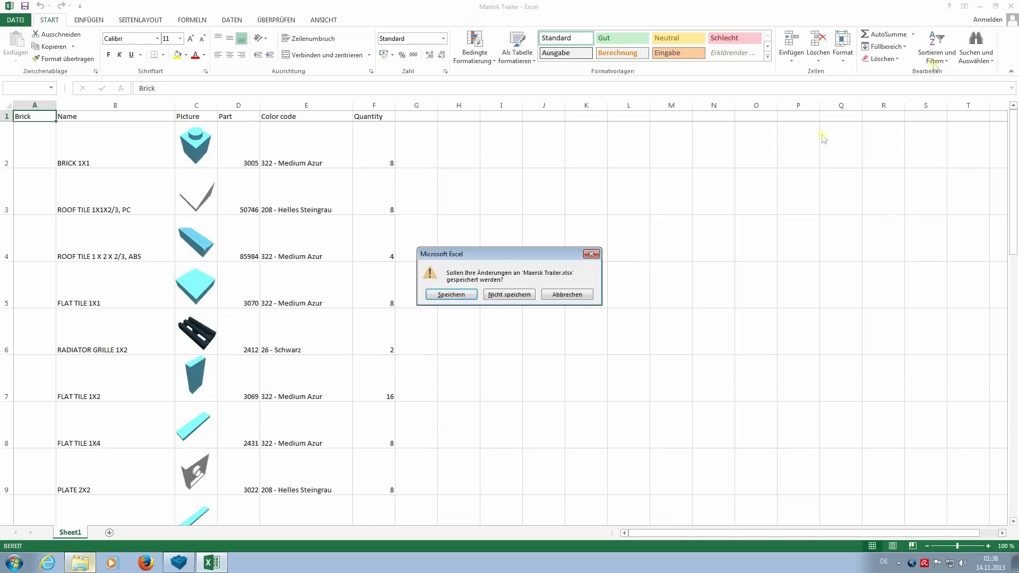
click(510, 294)
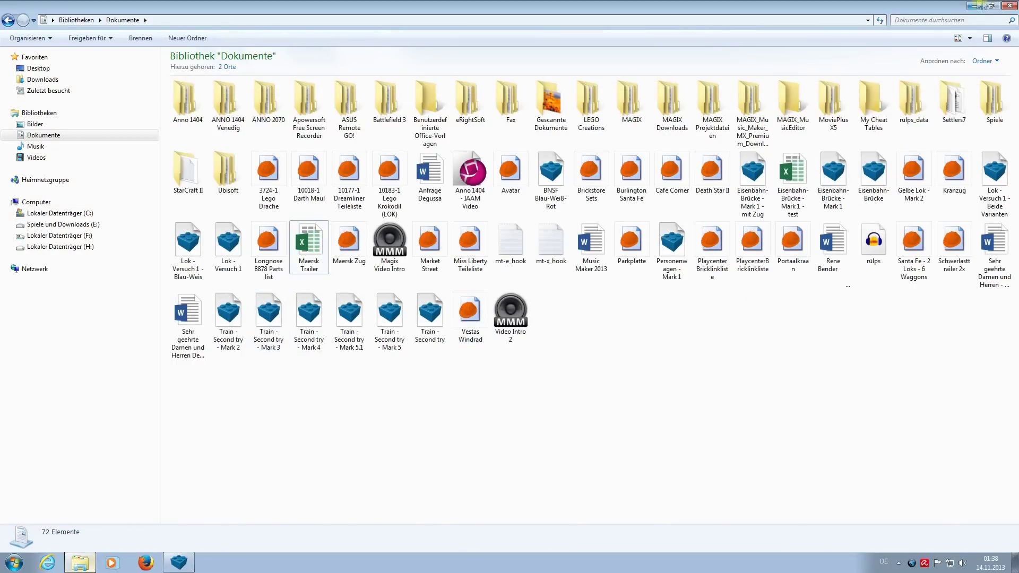
click(1014, 8)
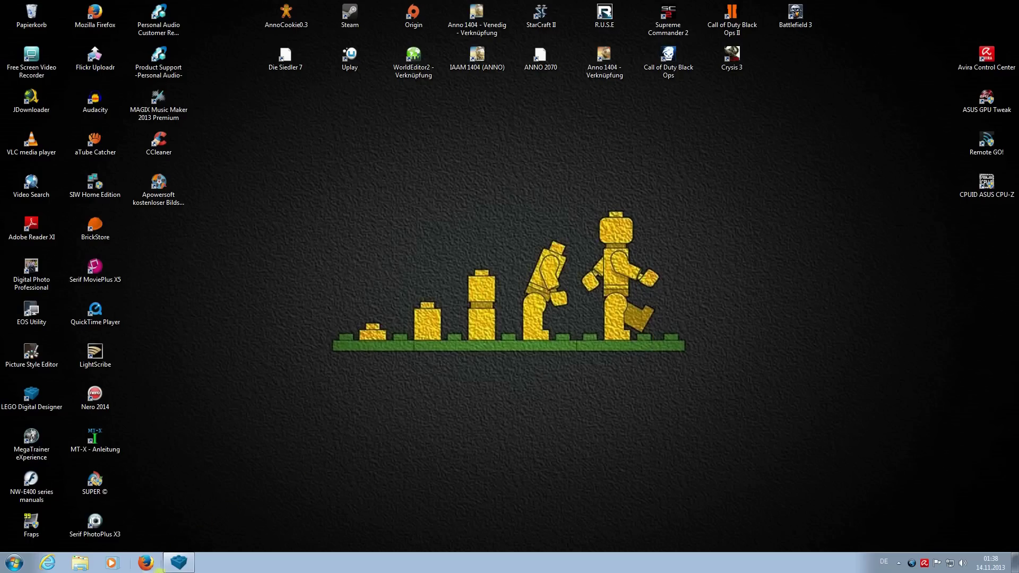
Step: Switch to LEGO Digital Designer and save the two-wagon train model in the Documents library as the LXF file Maersk-Trailer
click(189, 565)
mouse_move(785, 364)
right_down()
mouse_move(729, 343)
mouse_move(796, 345)
mouse_move(676, 360)
mouse_move(610, 342)
mouse_move(737, 345)
mouse_move(775, 378)
mouse_move(758, 368)
mouse_move(754, 380)
mouse_move(760, 364)
mouse_move(678, 358)
mouse_move(685, 400)
mouse_move(675, 404)
mouse_move(780, 346)
right_up()
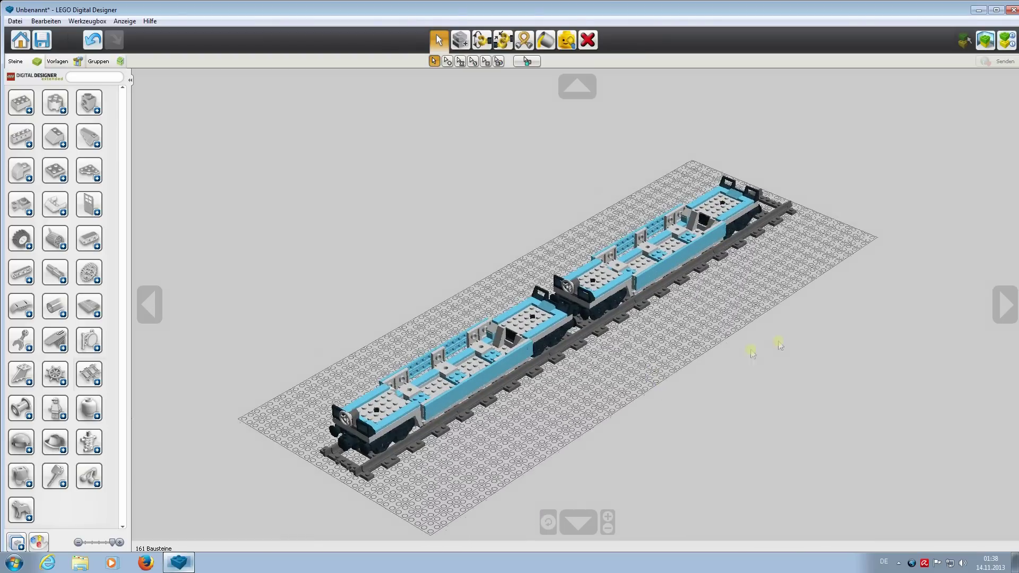
click(15, 21)
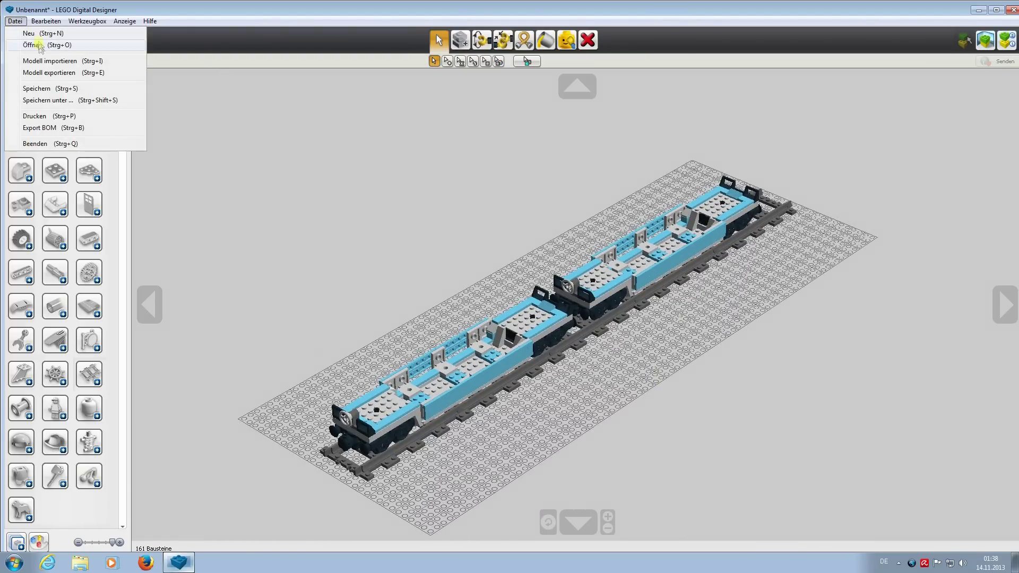
click(41, 100)
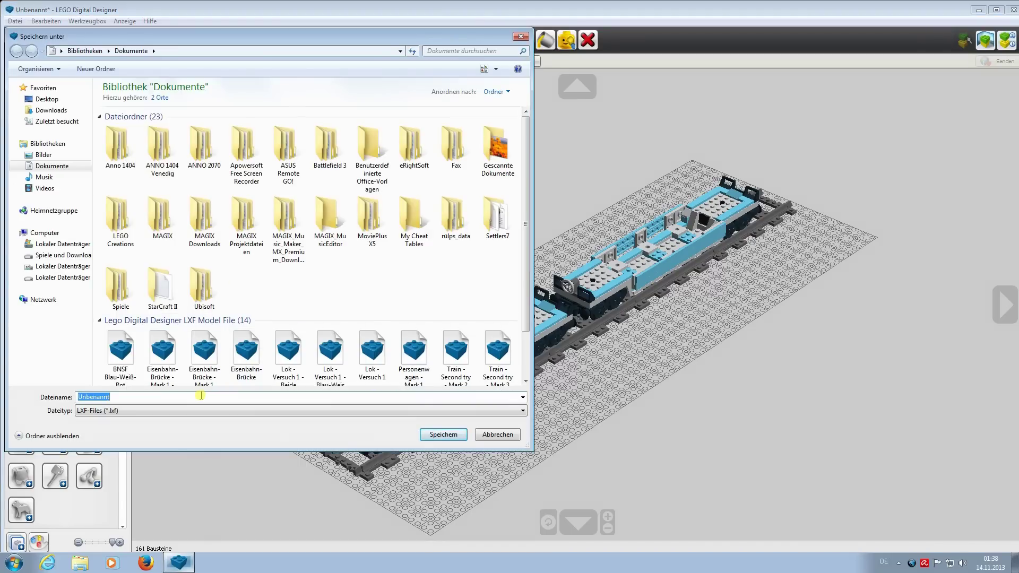
text(Mae)
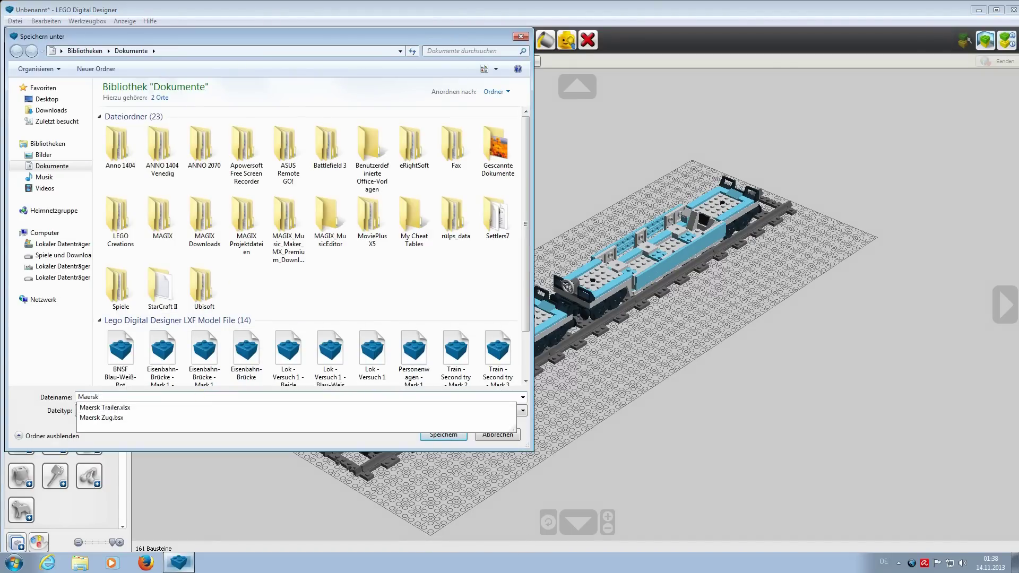
text(rsk-Trailer)
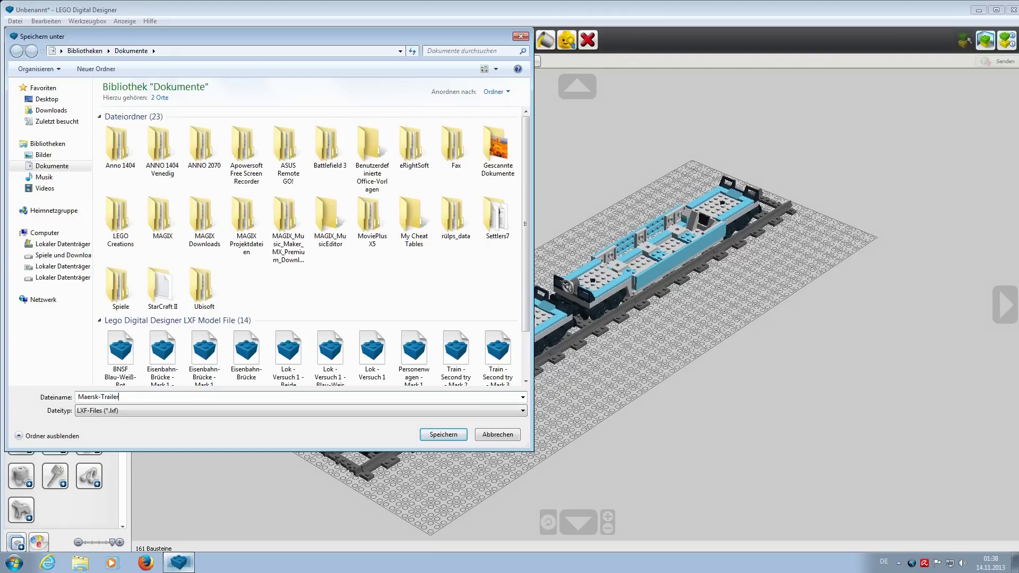
click(443, 434)
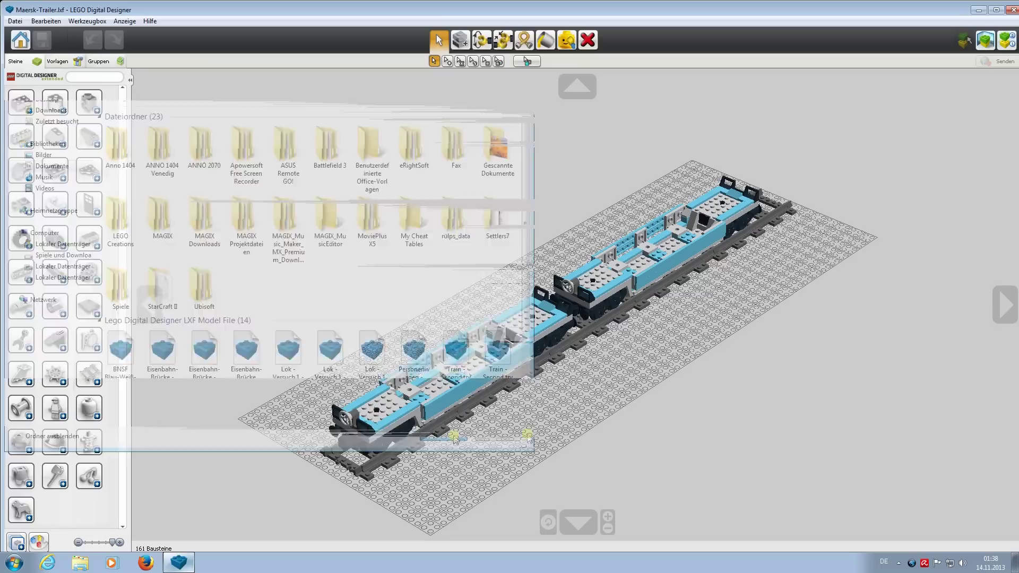
Step: Open the model Lok - Versuch 1 - Blau-Weis from the Documents library and view the locomotive from different angles
click(11, 21)
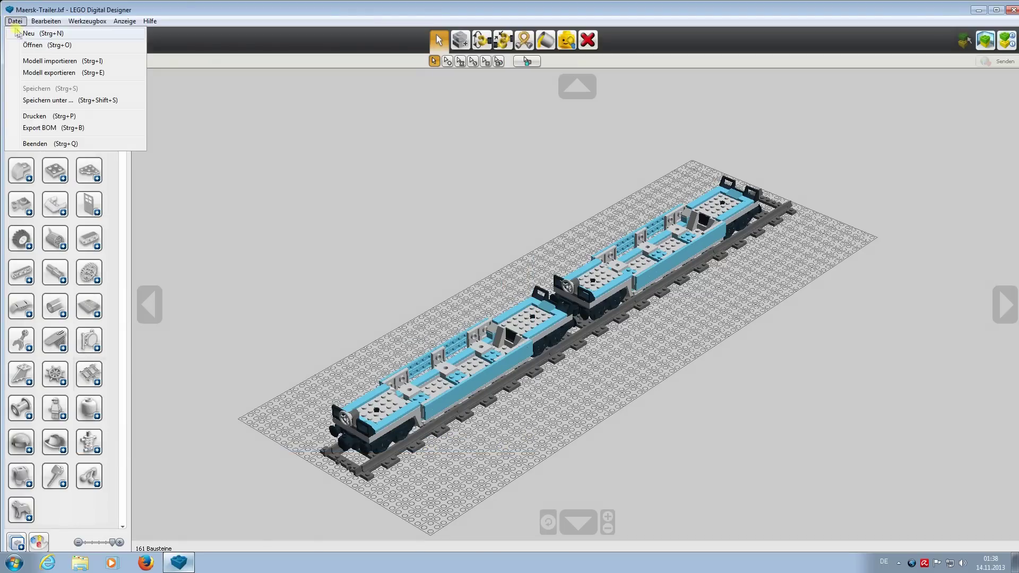
click(33, 45)
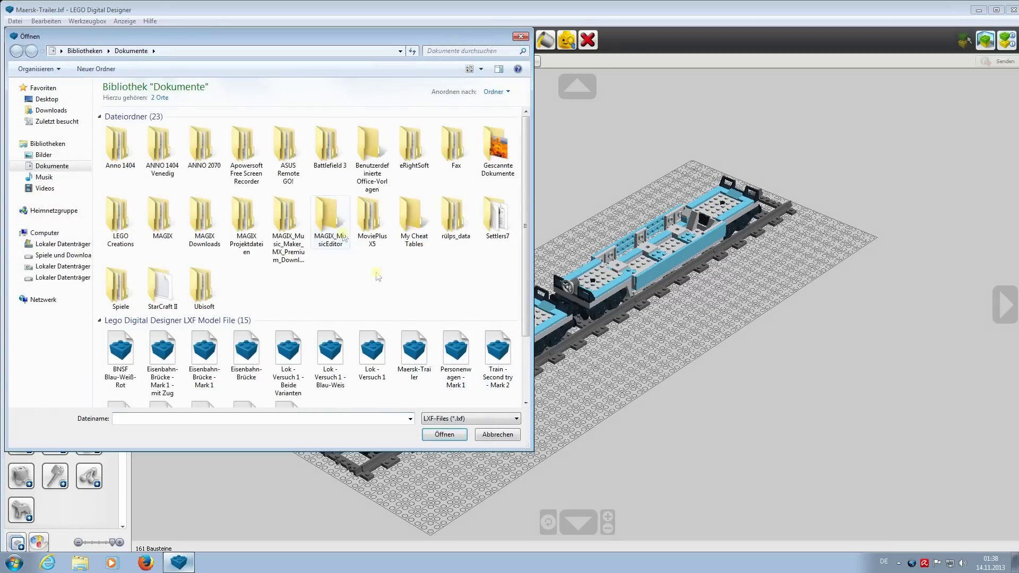
scroll(528, 288, down, 2)
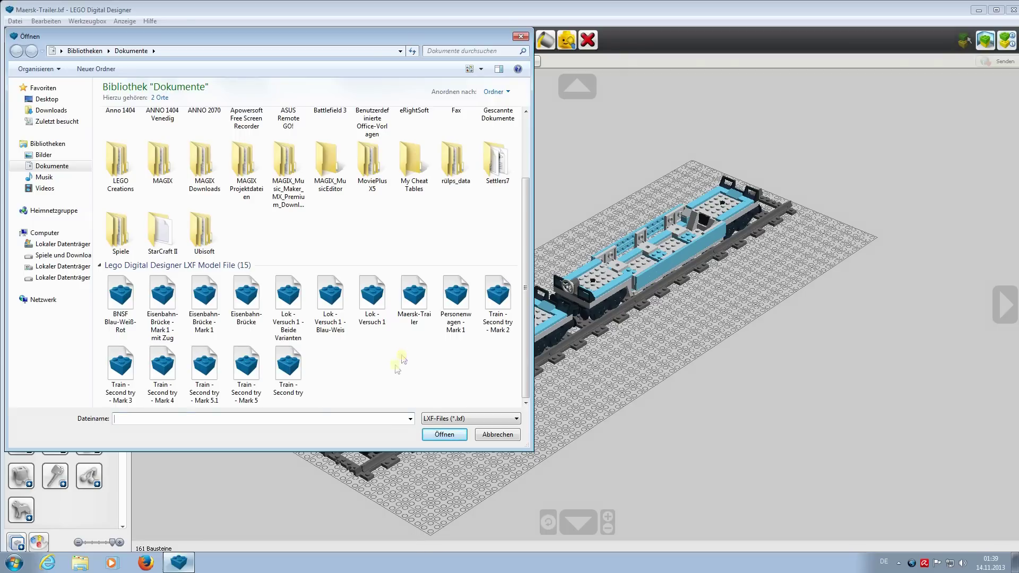
click(330, 298)
click(450, 433)
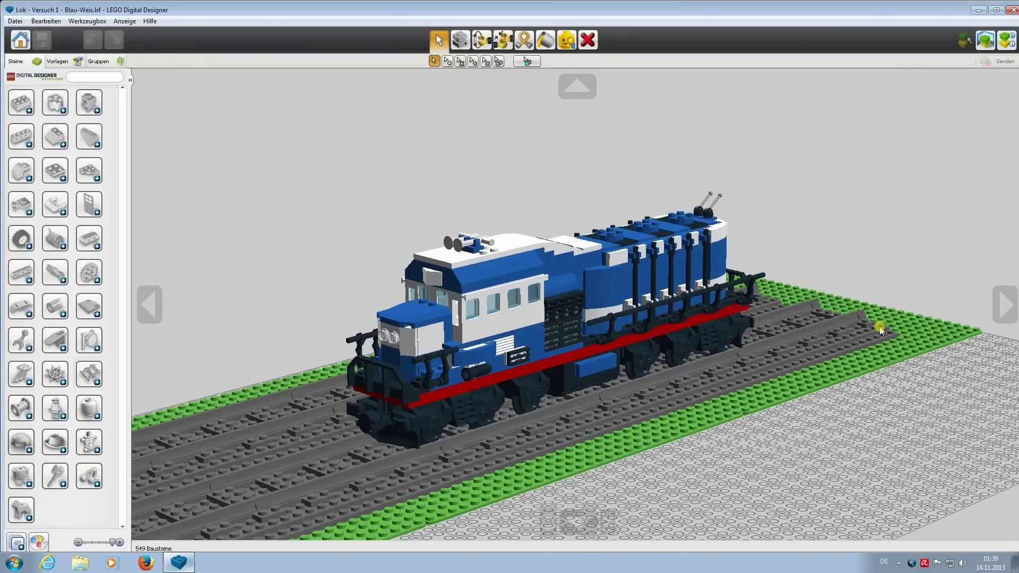
right_drag(881, 331, 869, 442)
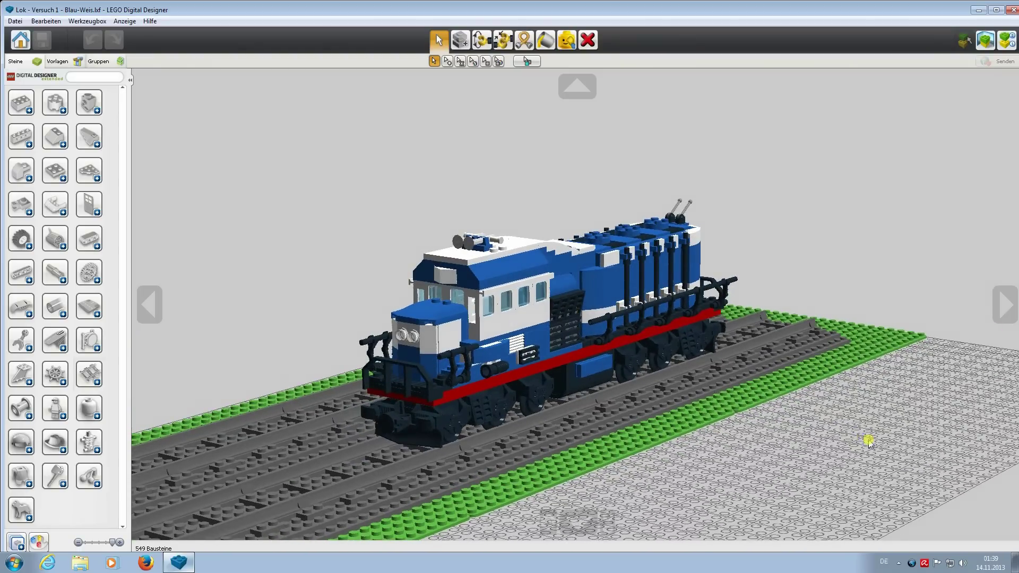
mouse_move(801, 428)
right_down()
mouse_move(803, 416)
mouse_move(796, 448)
mouse_move(805, 442)
right_up()
right_drag(738, 440, 796, 439)
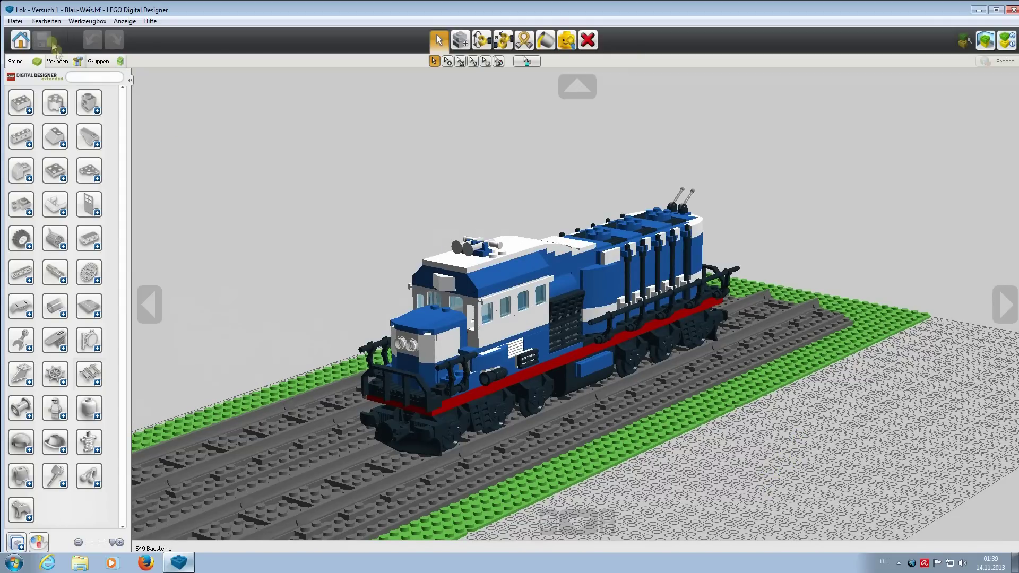
Step: Open the railway bridge model Eisenbahn-Brücke - Mark 1 from the Documents library
click(14, 21)
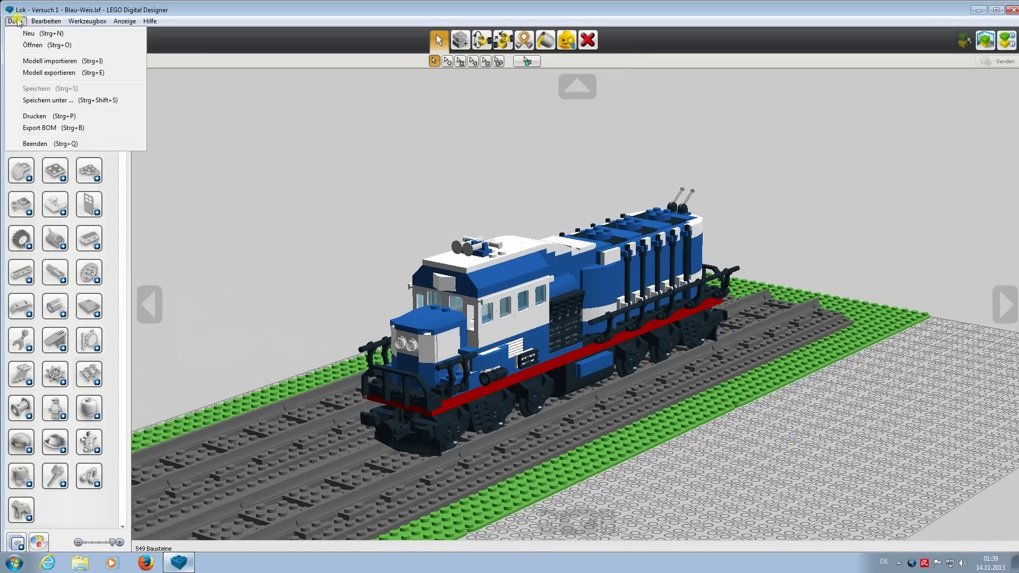
click(33, 45)
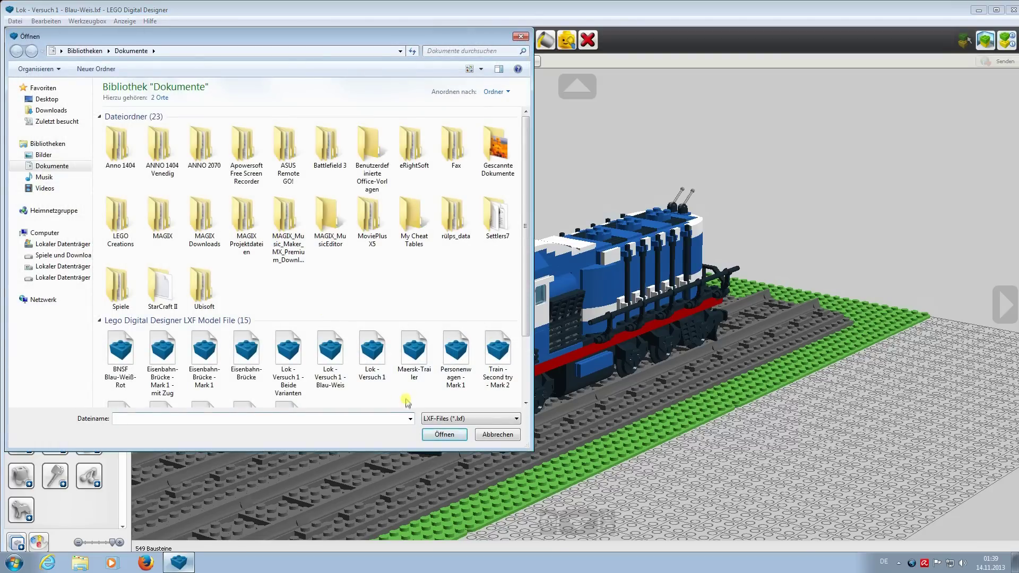
scroll(404, 398, down, 1)
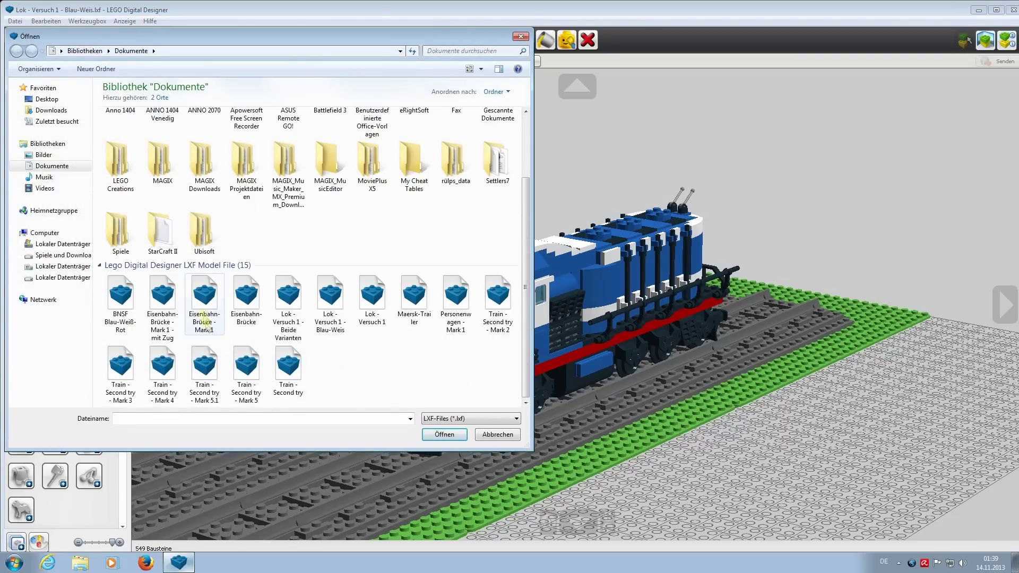
click(217, 300)
click(441, 434)
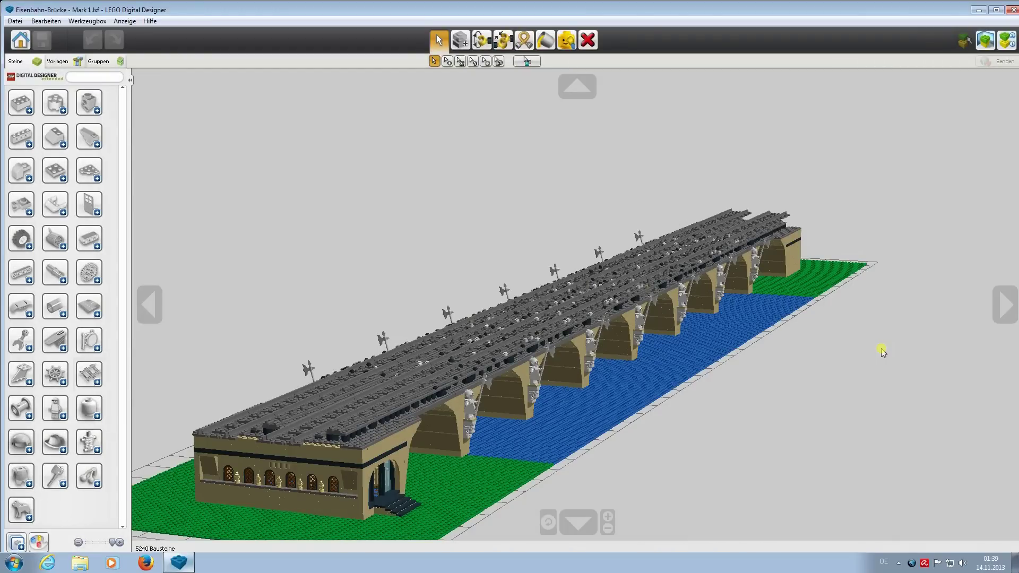
Step: Examine the railway bridge from the side, from above and close up, including its arches, statues, track deck and entrance building
right_drag(865, 371, 618, 314)
right_drag(885, 377, 933, 326)
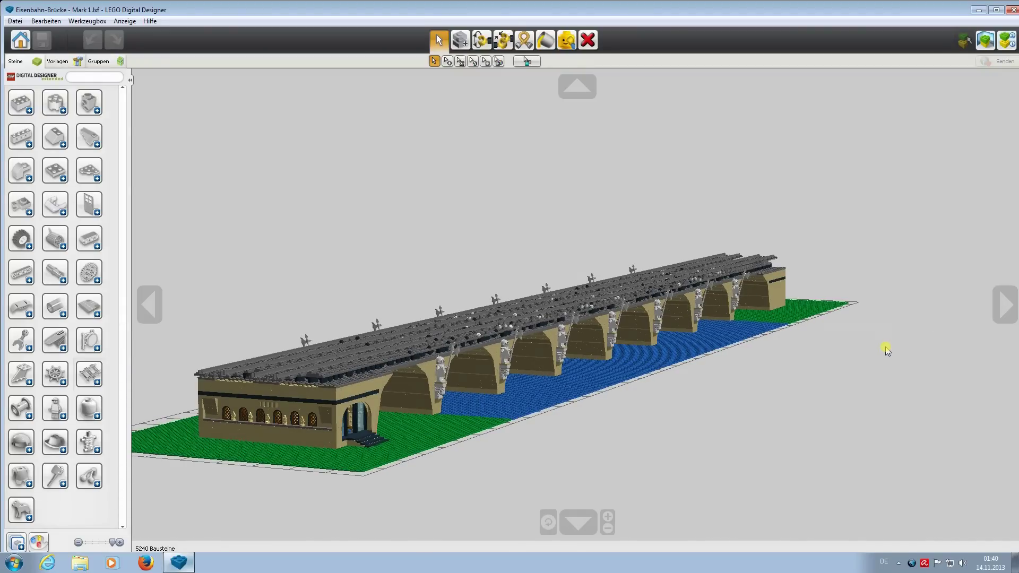
mouse_move(886, 350)
right_down()
mouse_move(515, 338)
mouse_move(886, 354)
mouse_move(878, 357)
mouse_move(878, 345)
mouse_move(886, 361)
mouse_move(881, 353)
right_up()
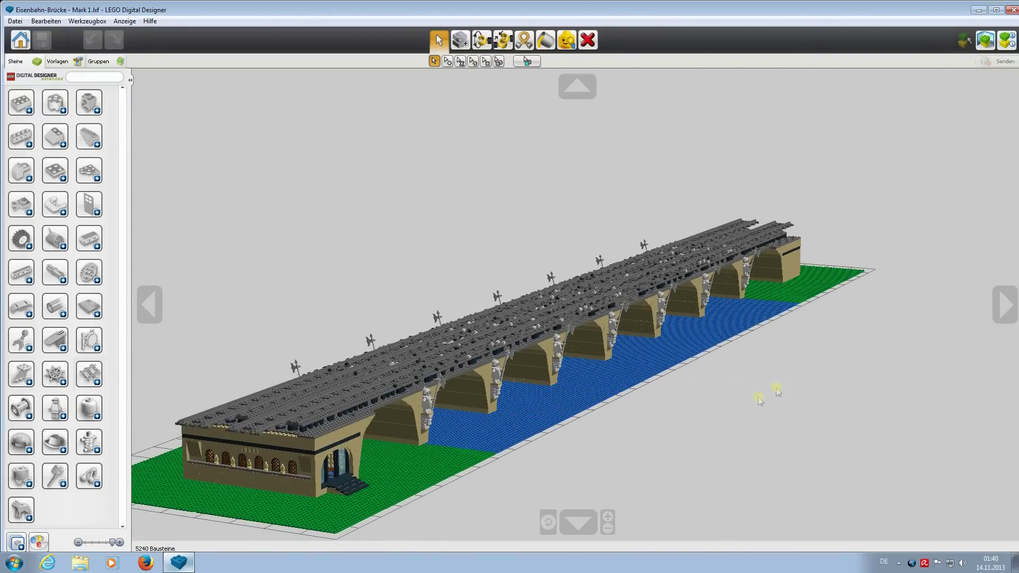
scroll(754, 398, up, 1)
scroll(483, 348, up, 4)
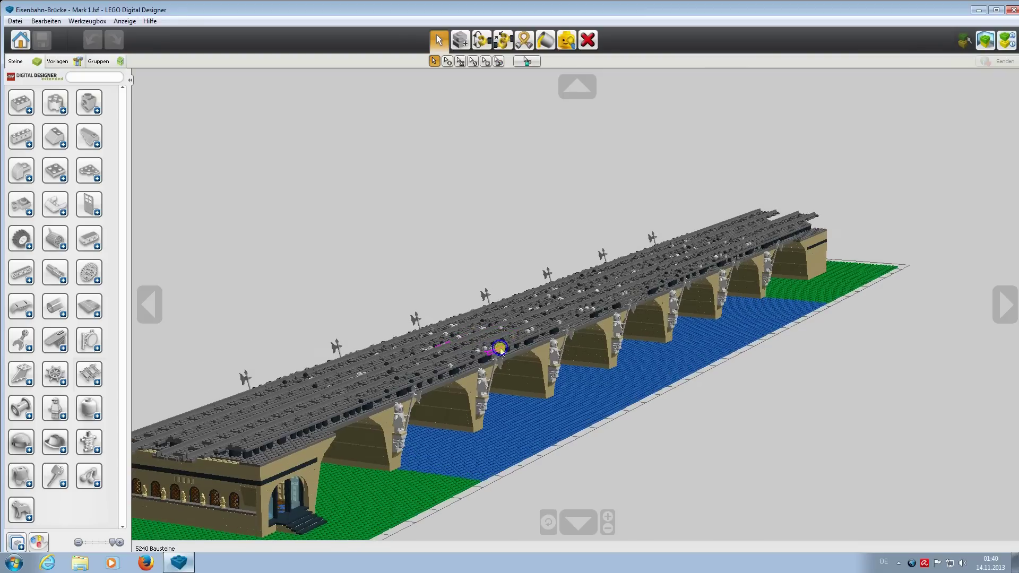
scroll(730, 394, up, 1)
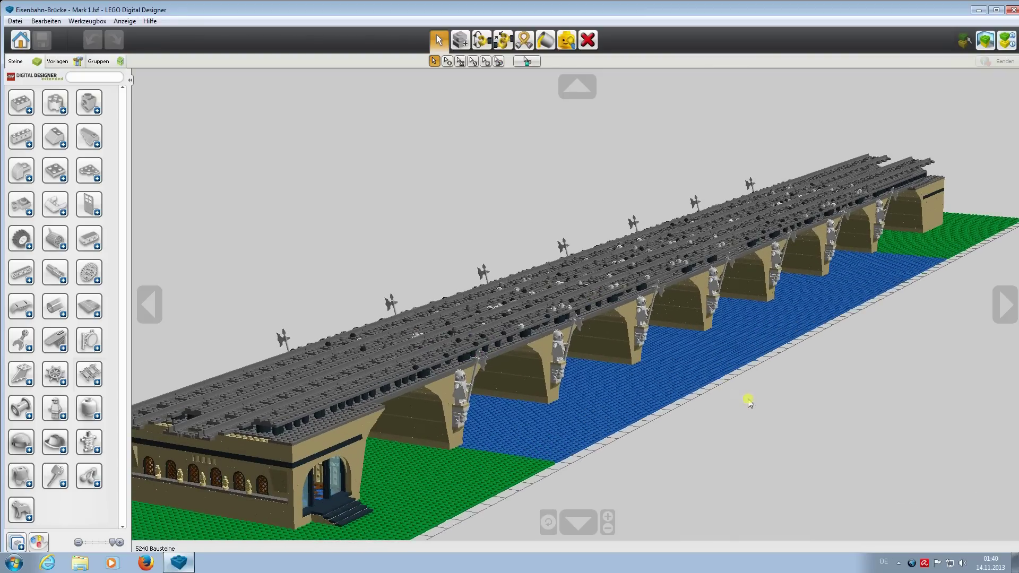
scroll(749, 401, down, 1)
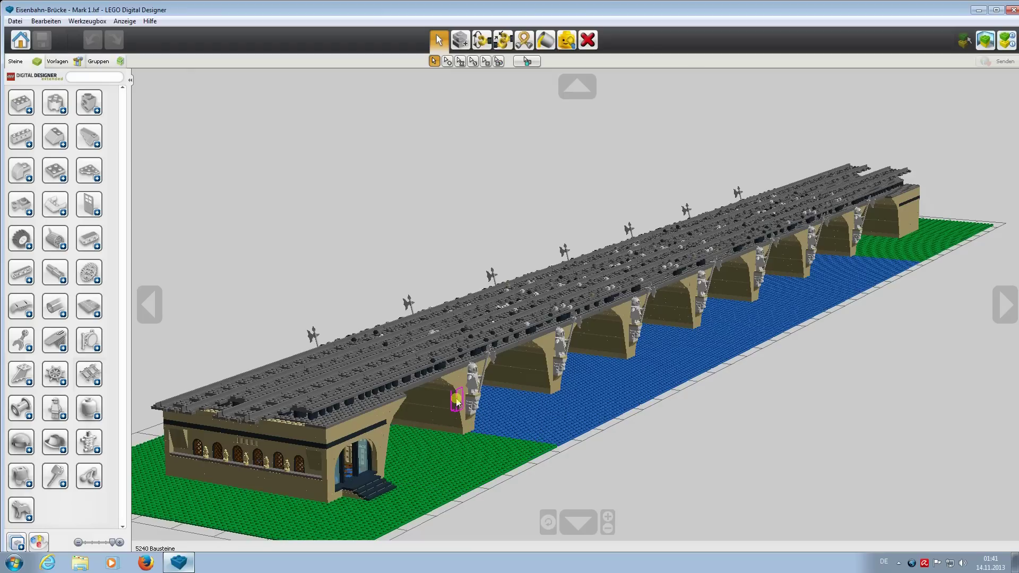
right_drag(812, 398, 858, 425)
scroll(823, 407, up, 5)
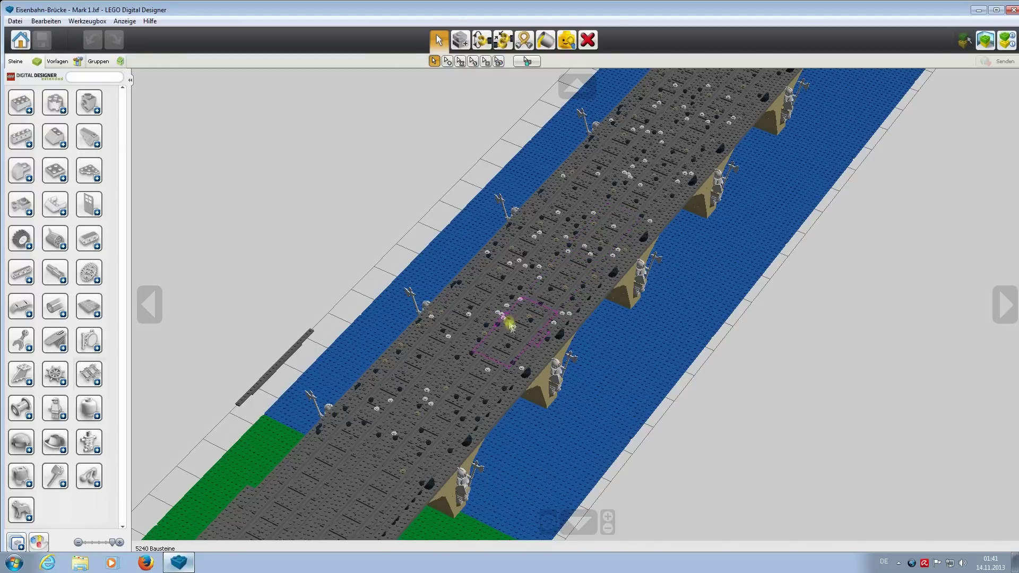
right_drag(783, 392, 784, 344)
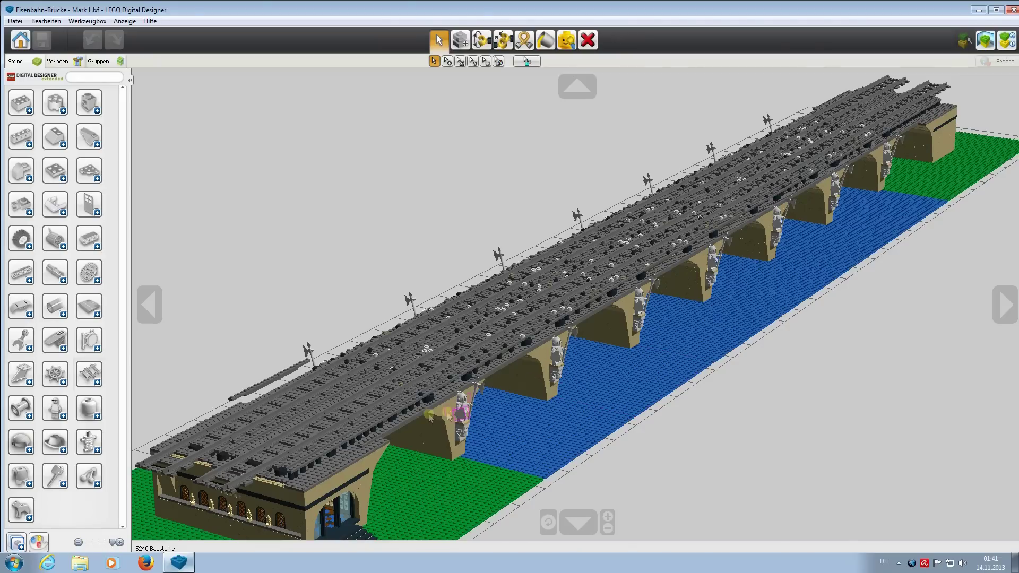
right_drag(945, 183, 934, 362)
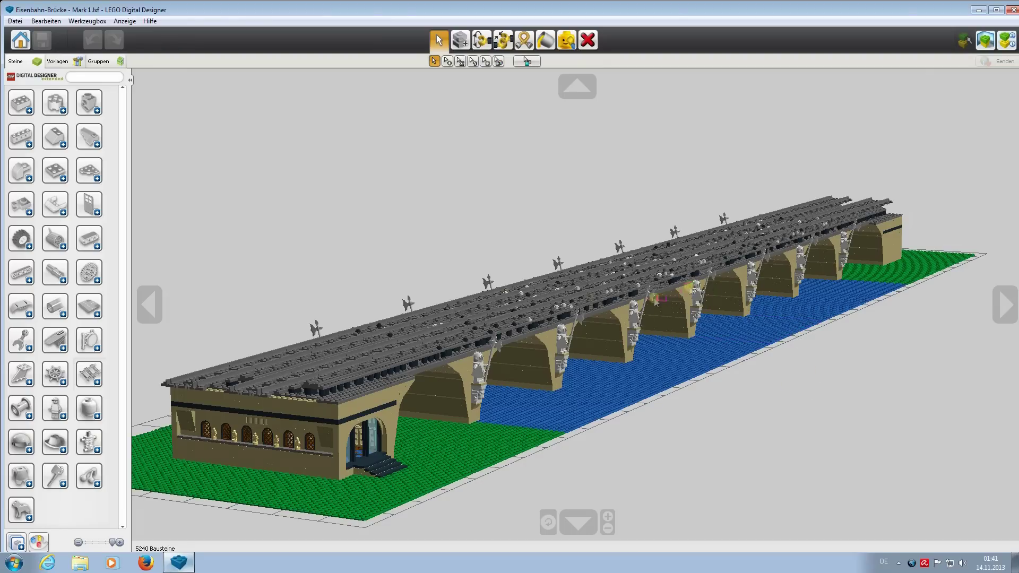
scroll(707, 454, down, 3)
scroll(735, 445, up, 3)
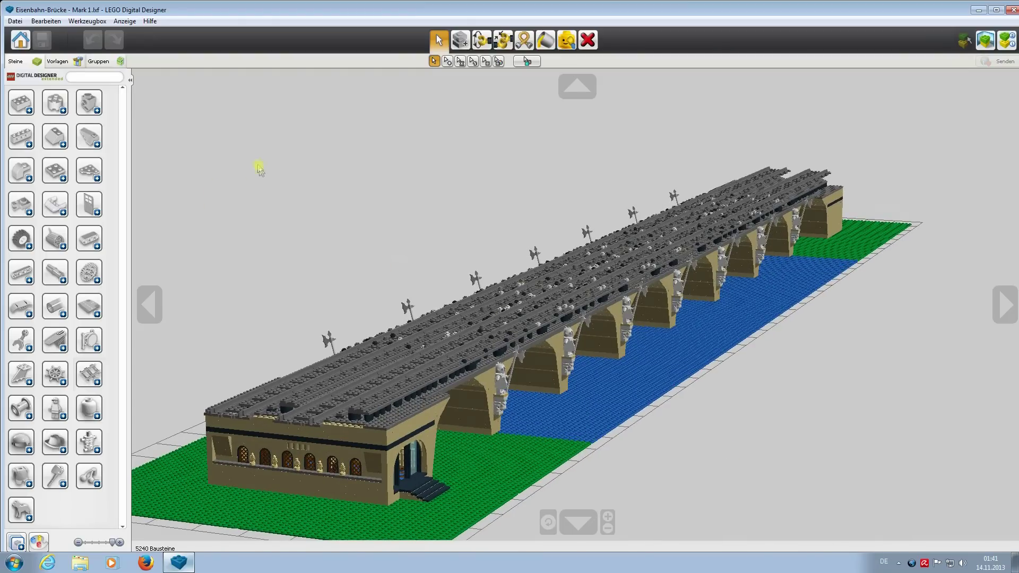
Step: Open the model Train - Second try - Mark 5.1 from the Documents library and view the locomotive from a higher angle
click(15, 21)
click(33, 44)
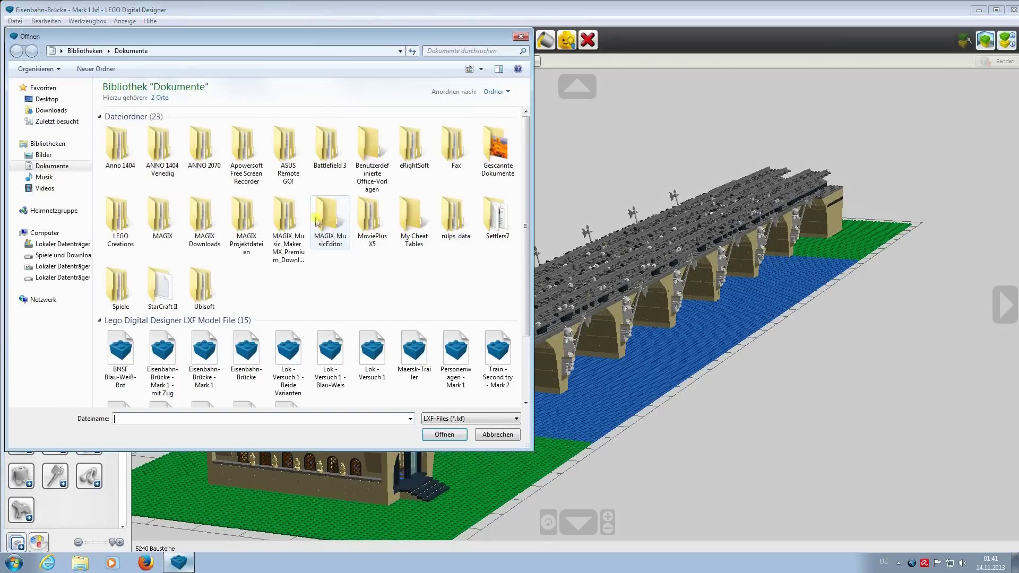
scroll(409, 390, down, 2)
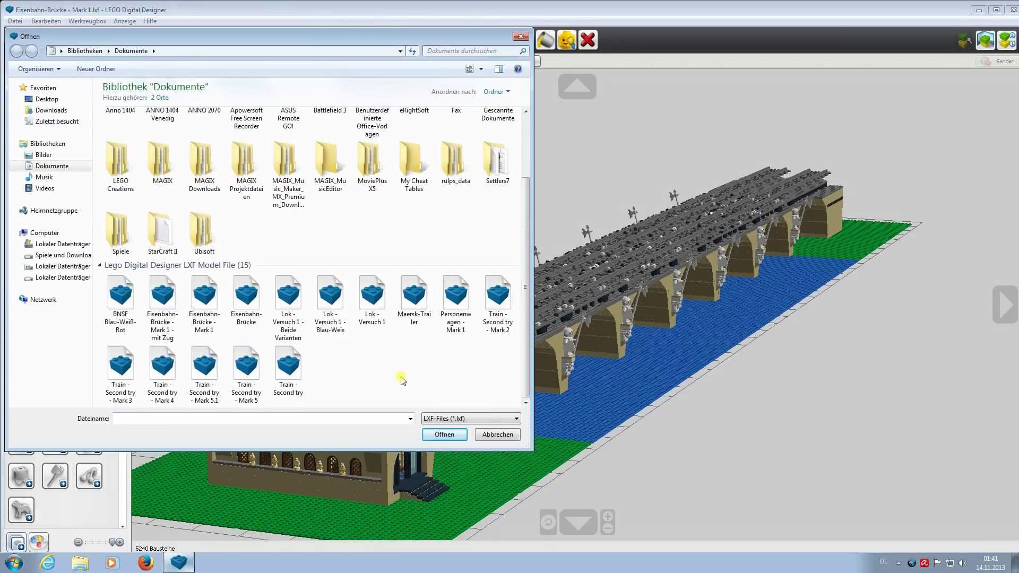
click(206, 367)
click(440, 435)
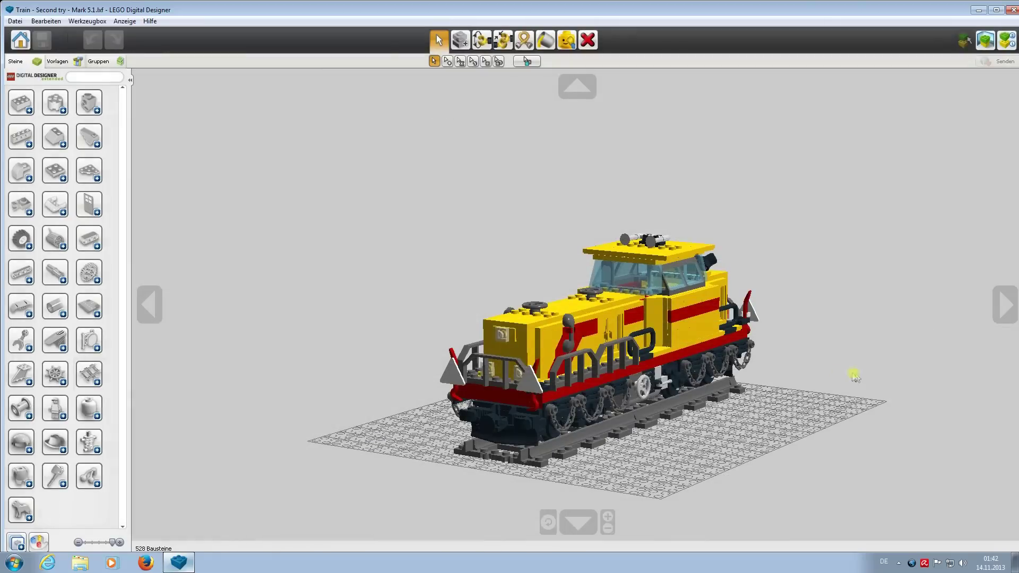
right_drag(919, 321, 767, 229)
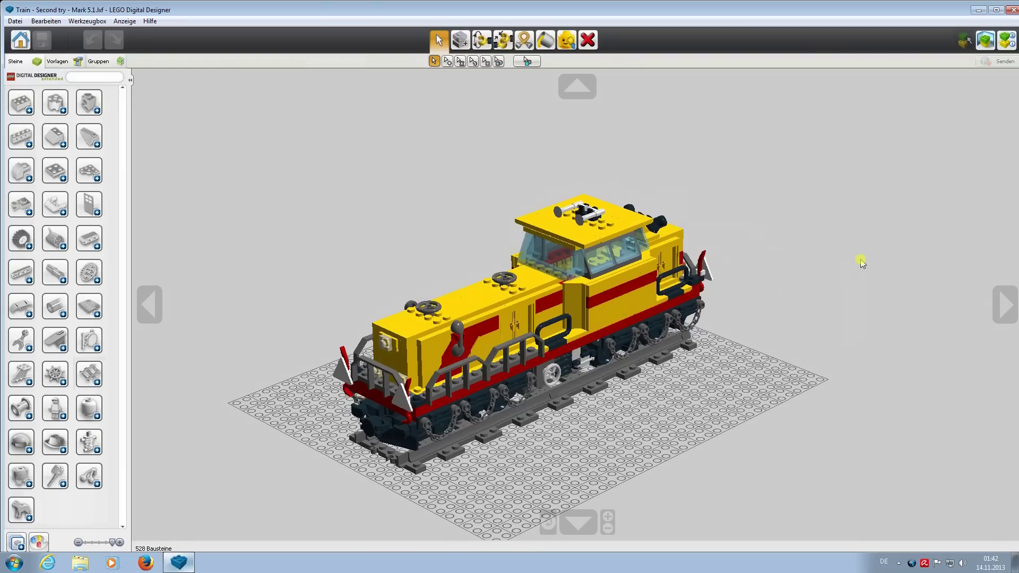
Step: Examine the yellow and red locomotive from the front, from the side and from above, including its roof, cab, railings and wheels
right_drag(853, 321, 770, 374)
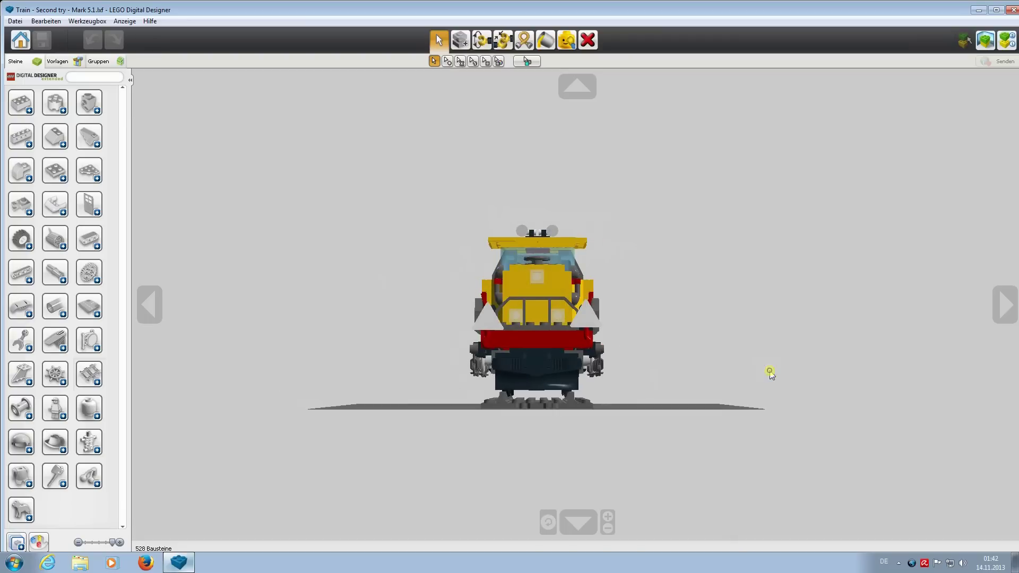
right_drag(846, 369, 747, 390)
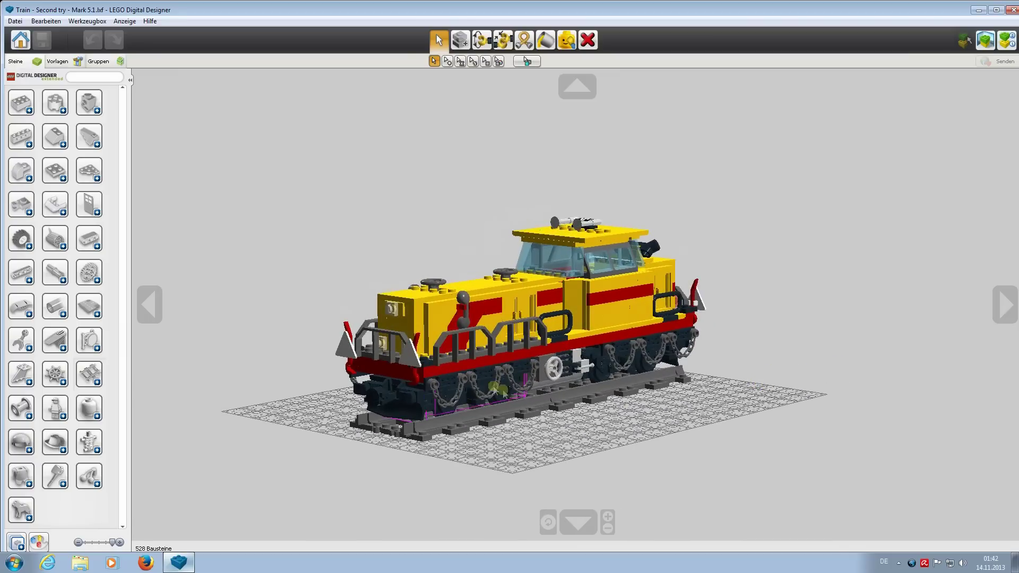
right_drag(742, 352, 742, 437)
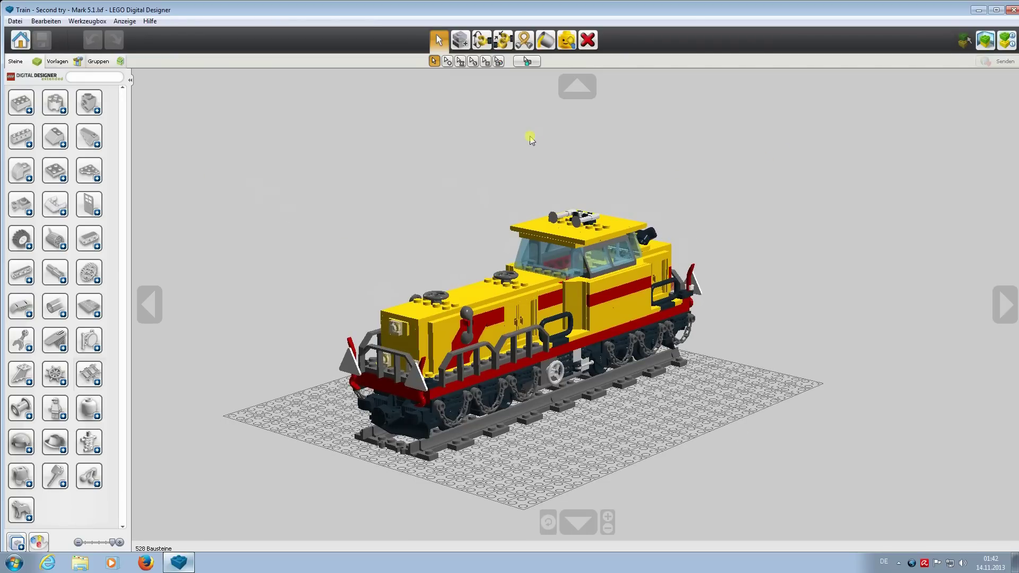
right_drag(427, 210, 411, 266)
right_drag(425, 259, 349, 233)
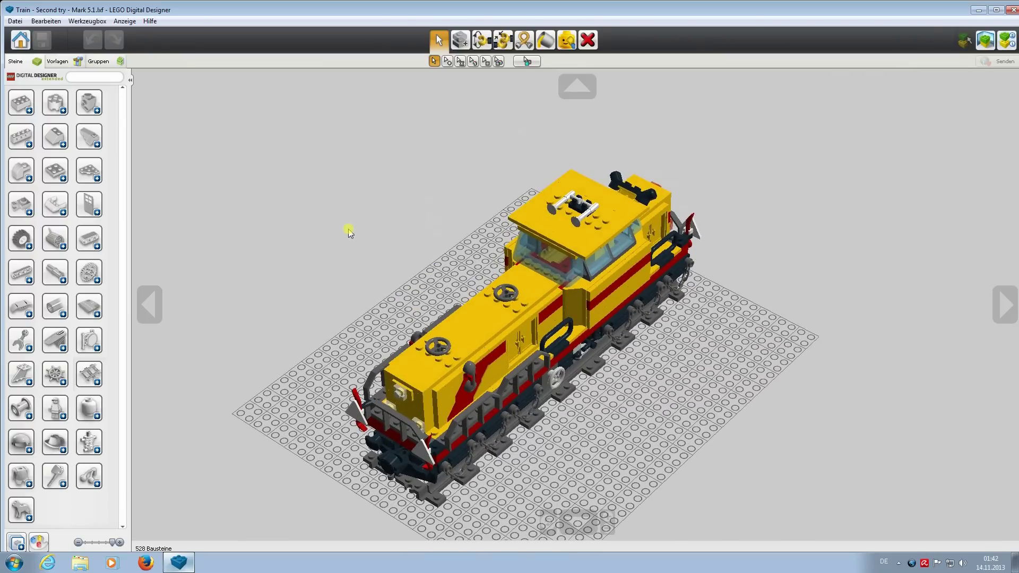
mouse_move(348, 259)
right_down()
mouse_move(371, 243)
mouse_move(366, 230)
mouse_move(337, 247)
mouse_move(344, 257)
right_up()
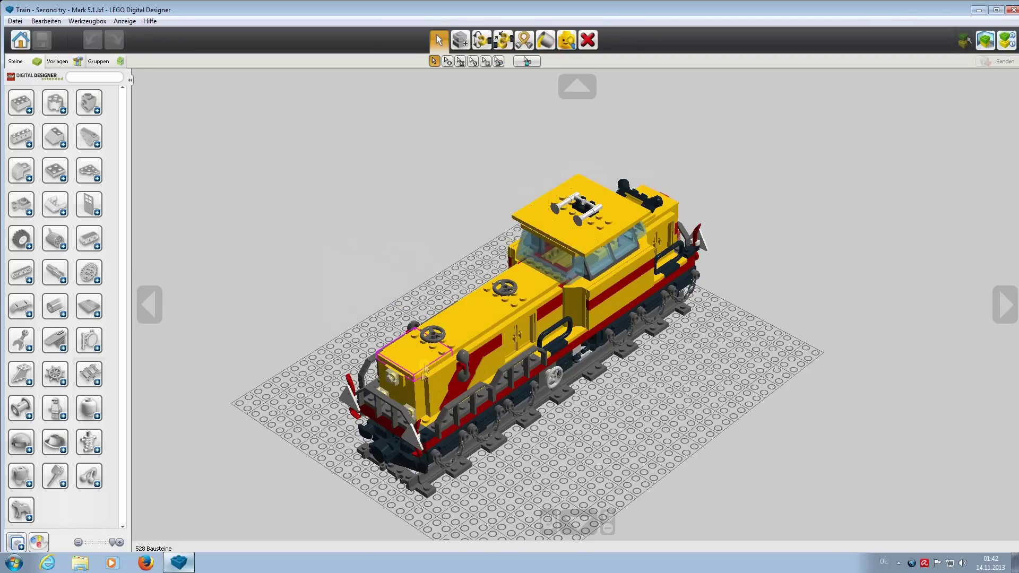
mouse_move(653, 428)
right_down()
mouse_move(624, 415)
mouse_move(646, 441)
right_up()
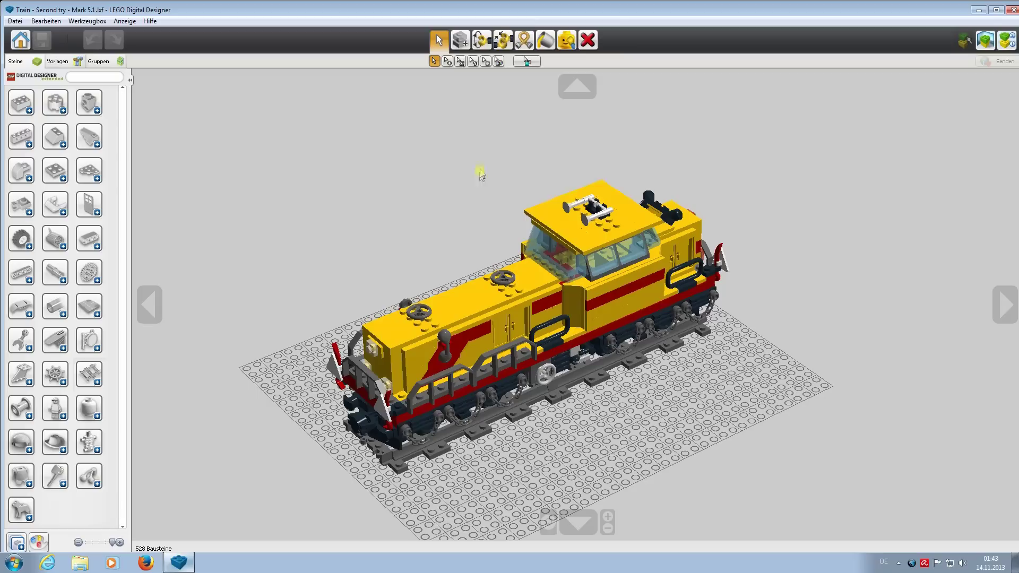
click(502, 42)
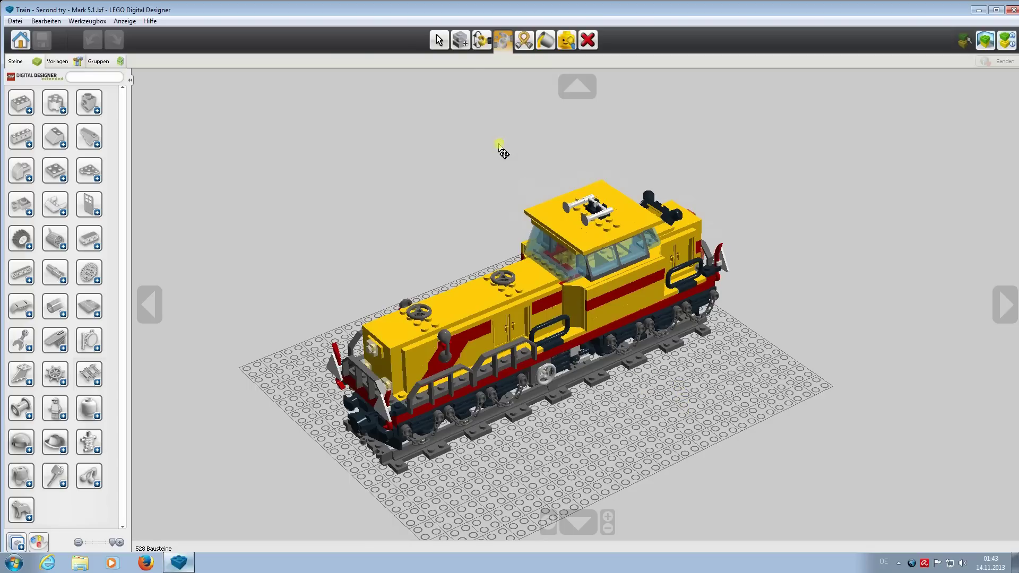
click(439, 39)
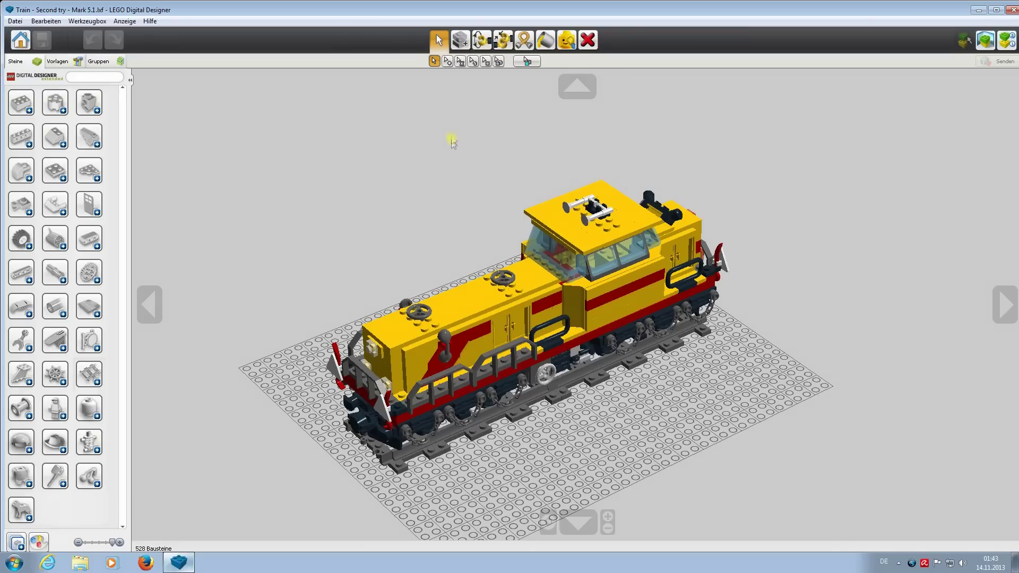
right_drag(382, 207, 359, 250)
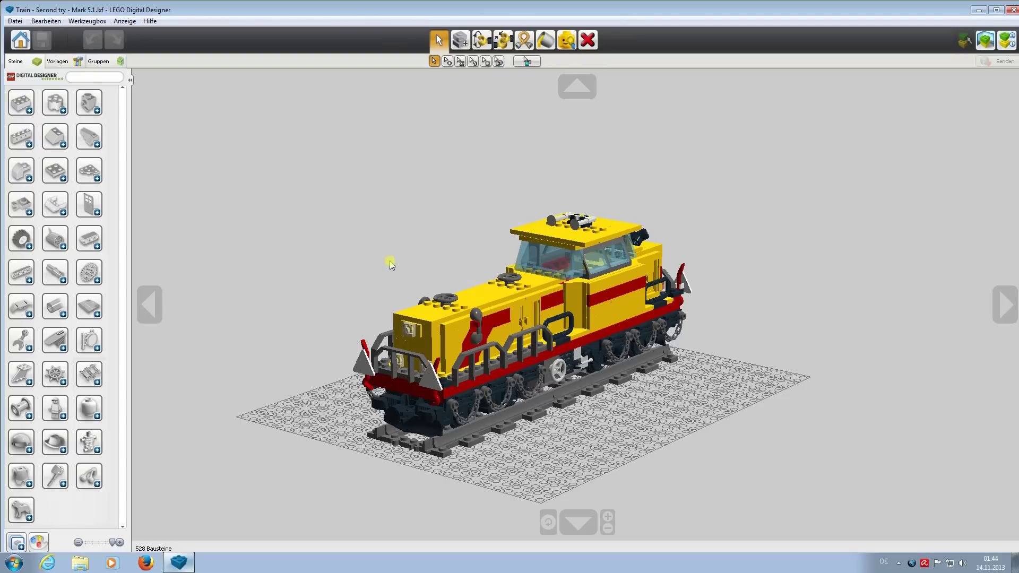
Step: Open the model Lok - Versuch 1 from the Documents library and view the red and white locomotive from the side
click(14, 22)
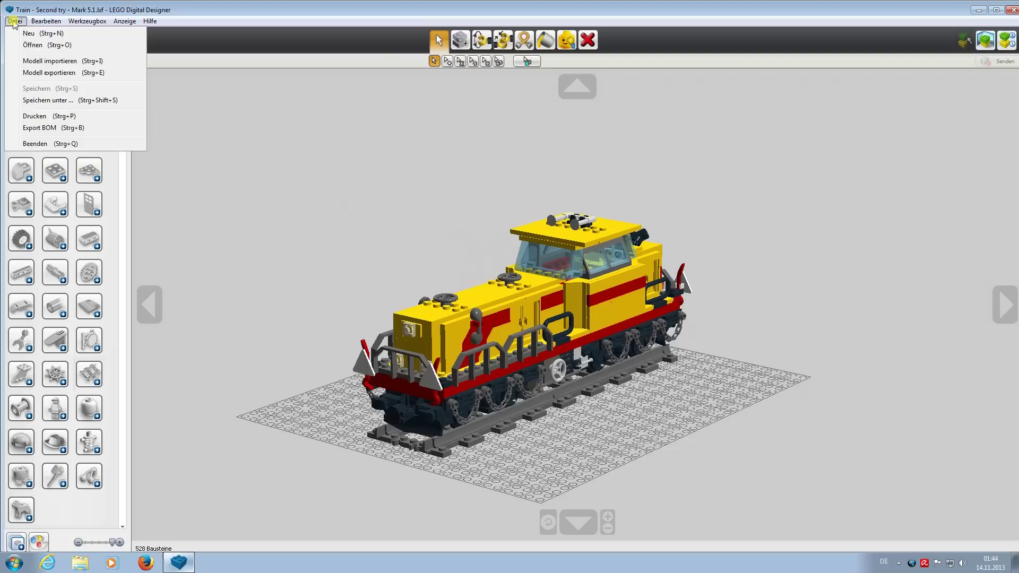
click(34, 45)
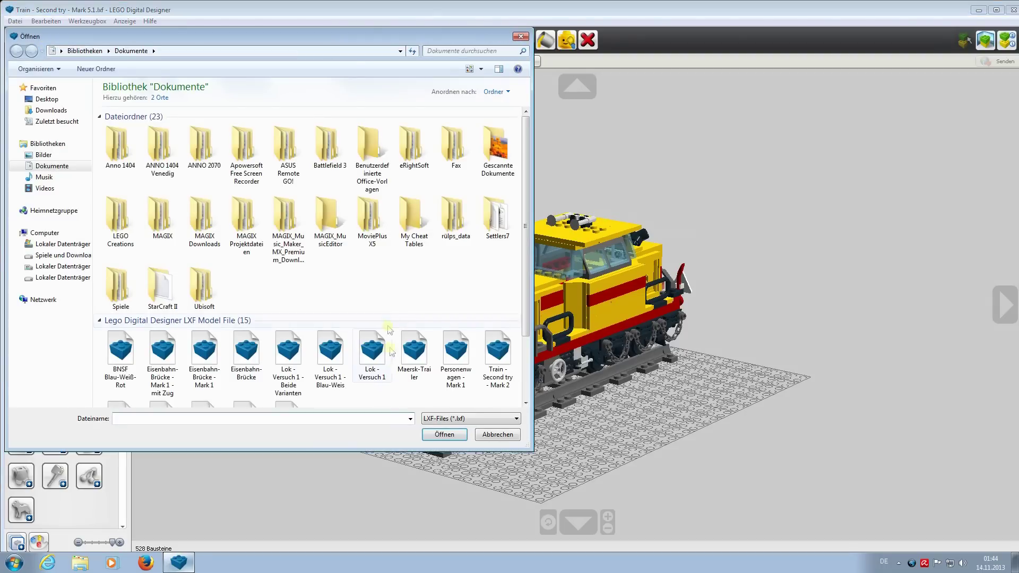
scroll(396, 399, down, 1)
click(372, 300)
click(443, 434)
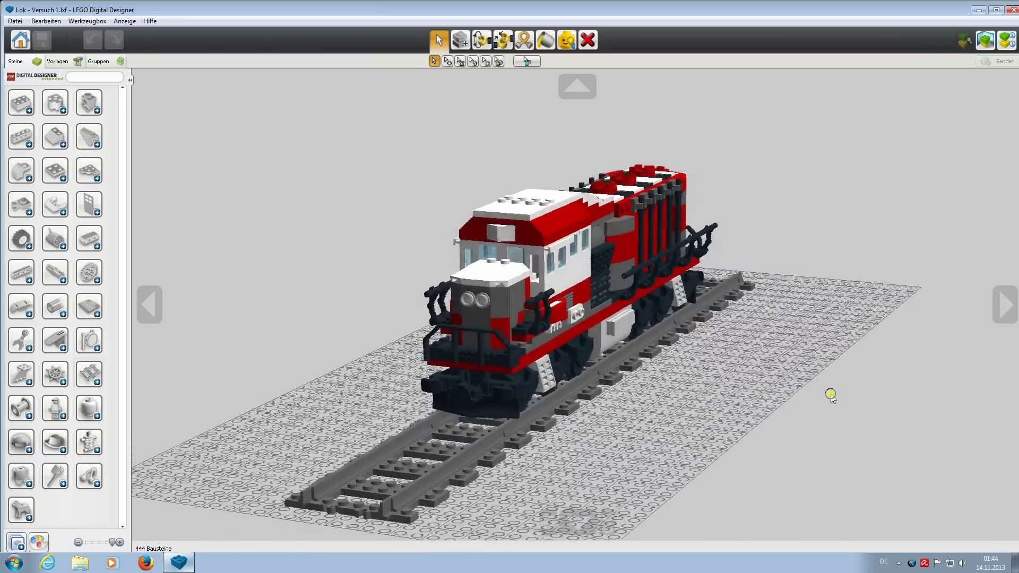
right_drag(830, 394, 790, 392)
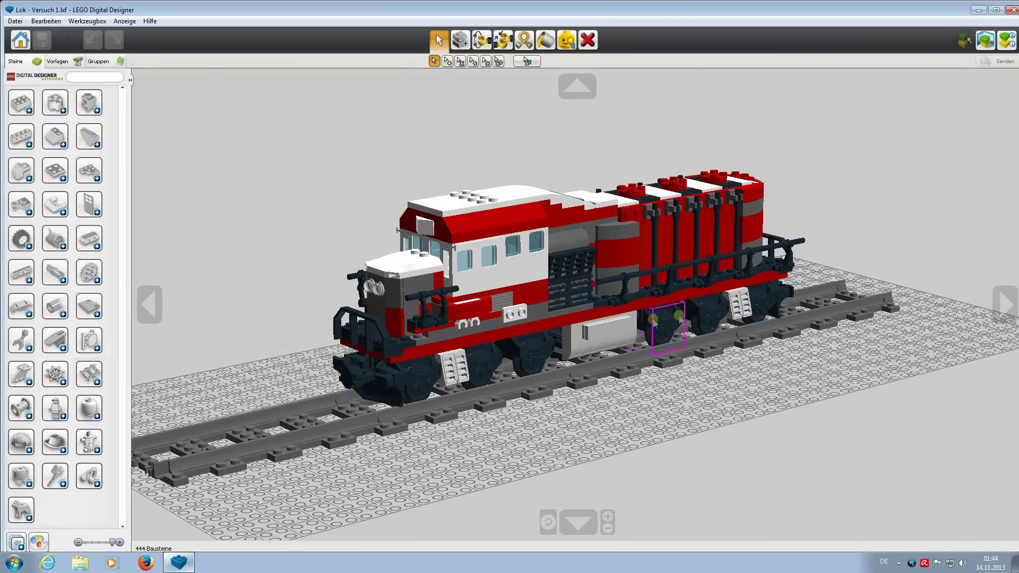
Step: Open the model BNSF Blau-Weiß-Rot from the Documents library and view the locomotive from slightly different angles
click(15, 21)
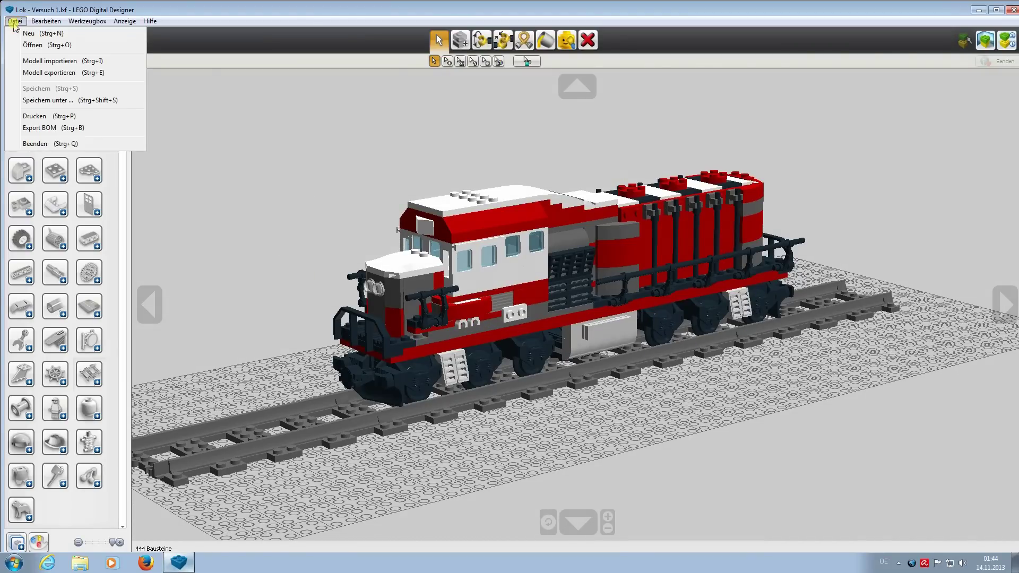
click(32, 45)
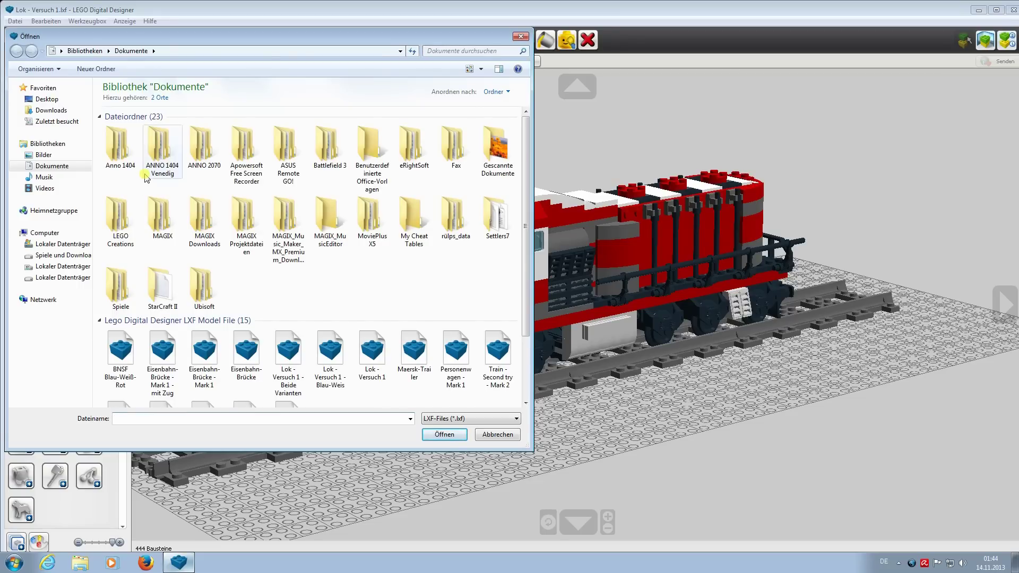
scroll(378, 393, down, 1)
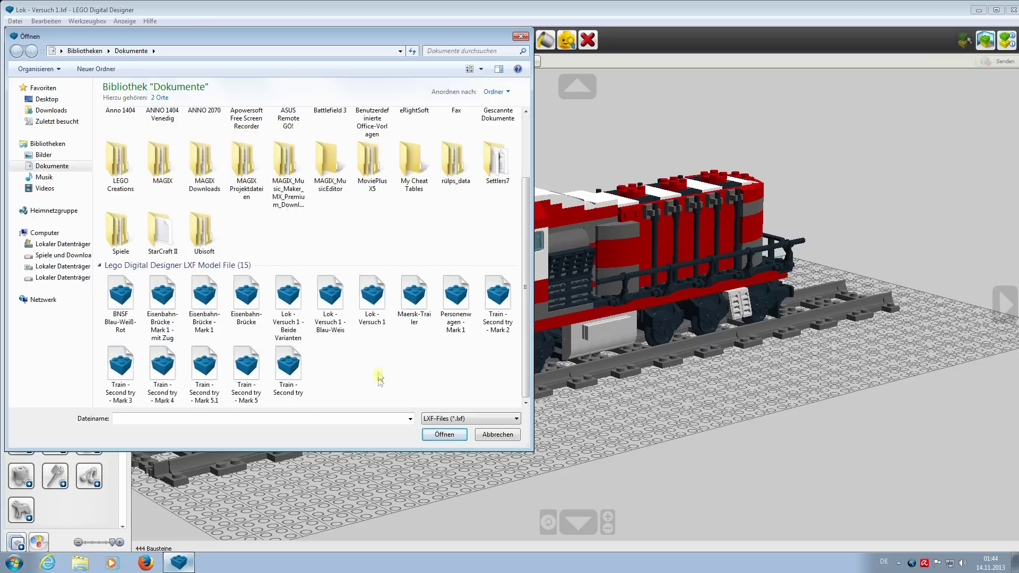
click(119, 298)
click(425, 435)
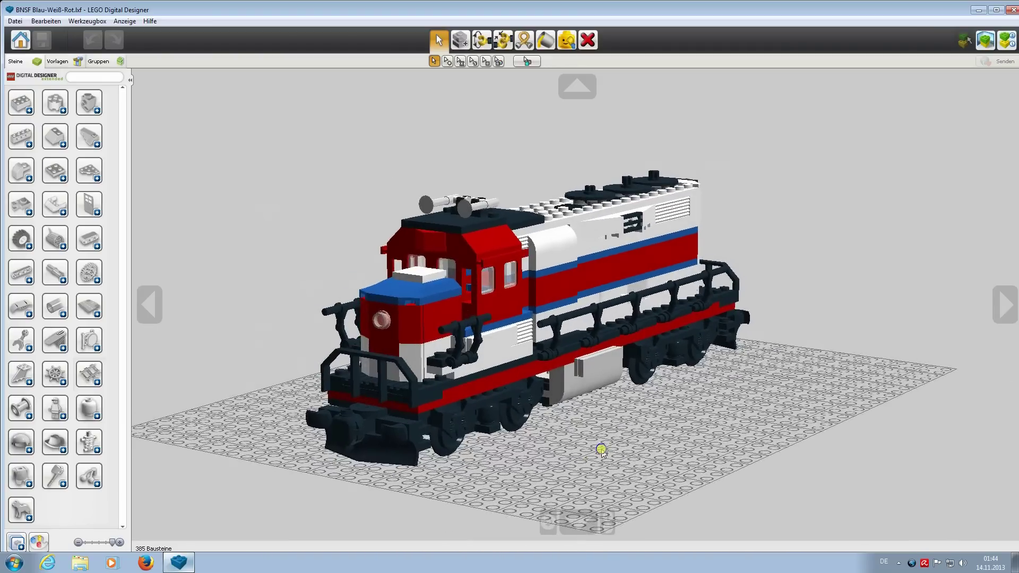
mouse_move(712, 440)
right_down()
mouse_move(455, 423)
mouse_move(710, 432)
mouse_move(724, 414)
mouse_move(706, 432)
right_up()
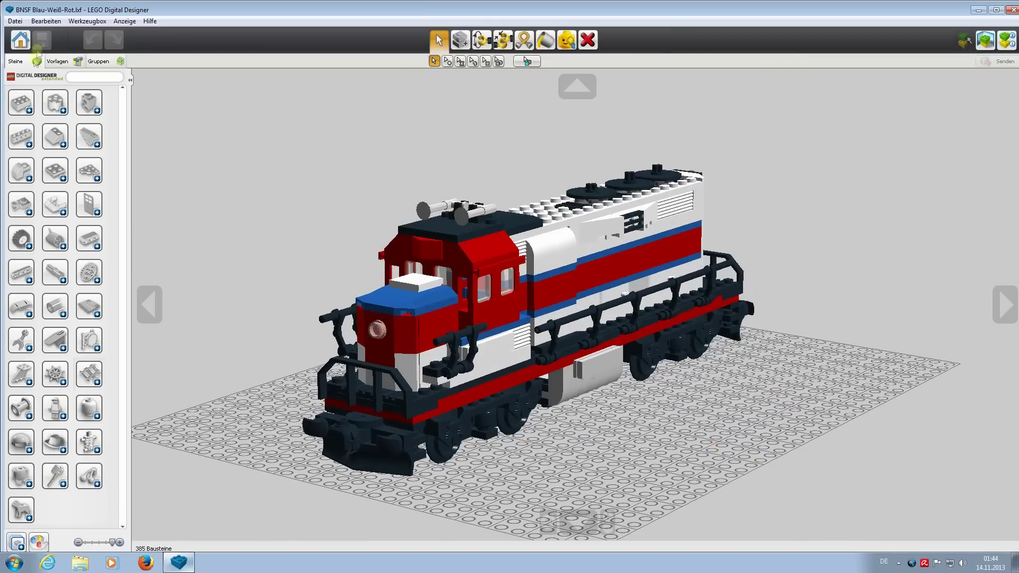
click(14, 22)
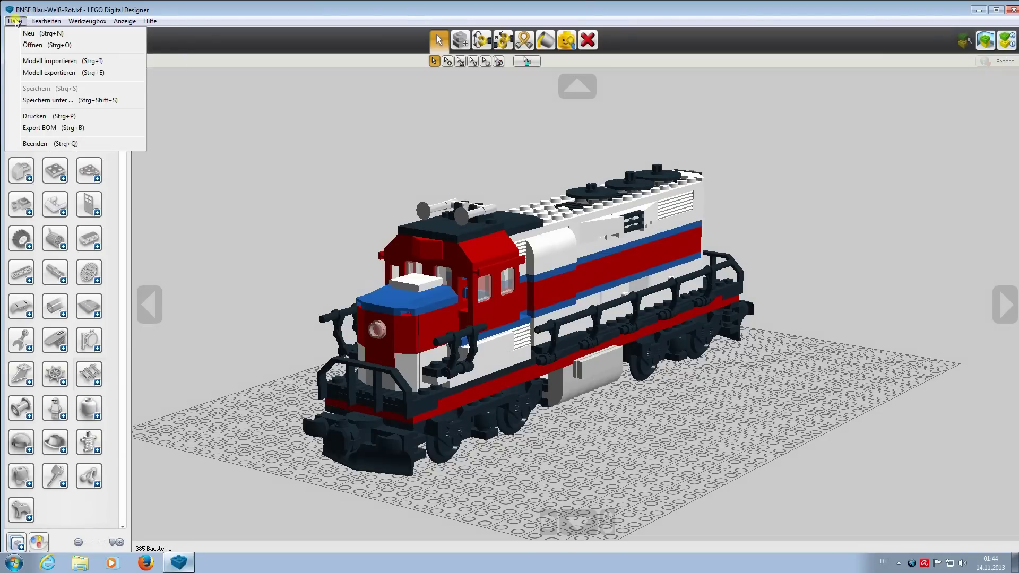
click(16, 21)
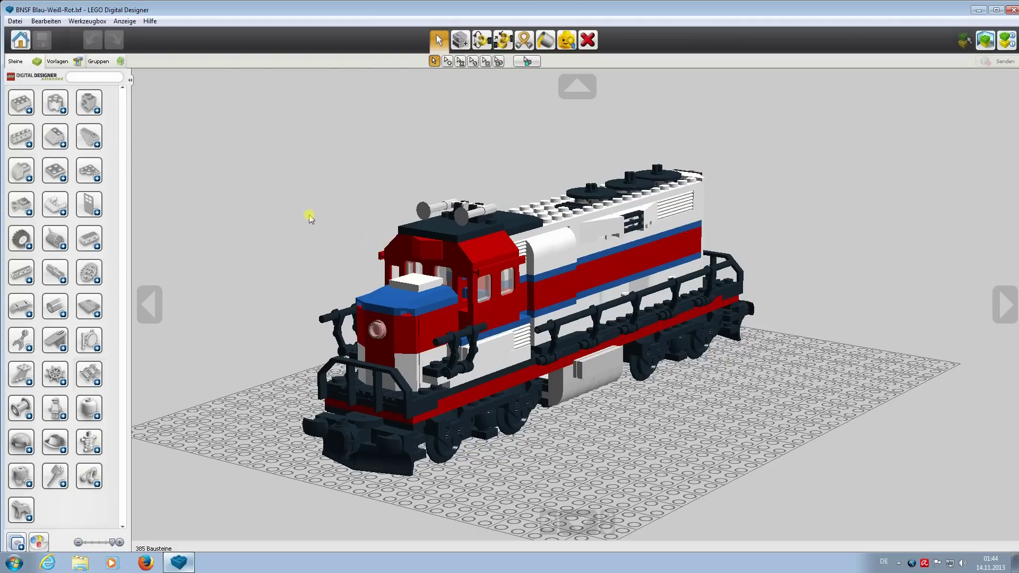
mouse_move(317, 212)
right_down()
mouse_move(289, 208)
mouse_move(284, 223)
mouse_move(304, 216)
right_up()
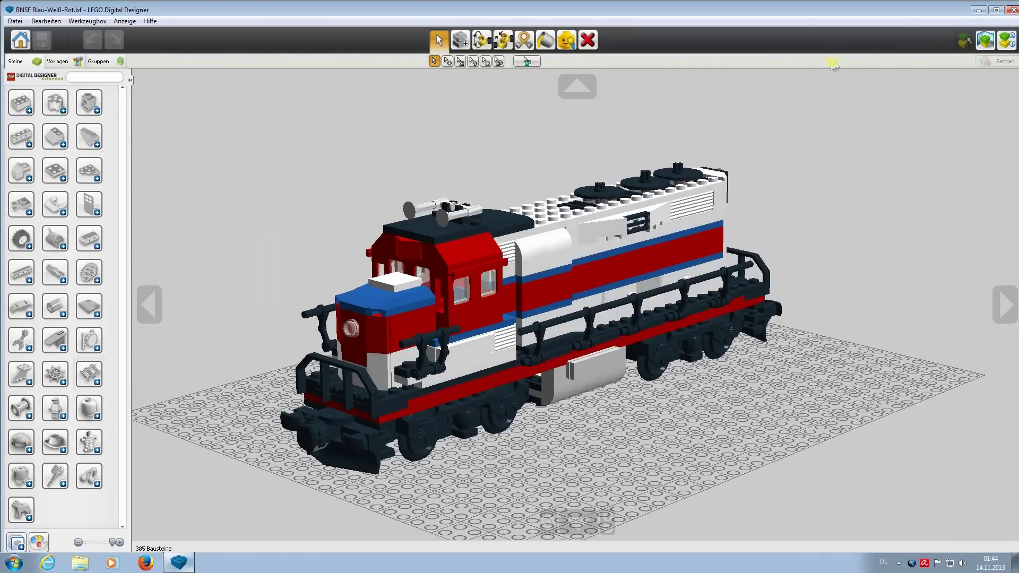
Step: Close LEGO Digital Designer and return to the desktop
click(1012, 10)
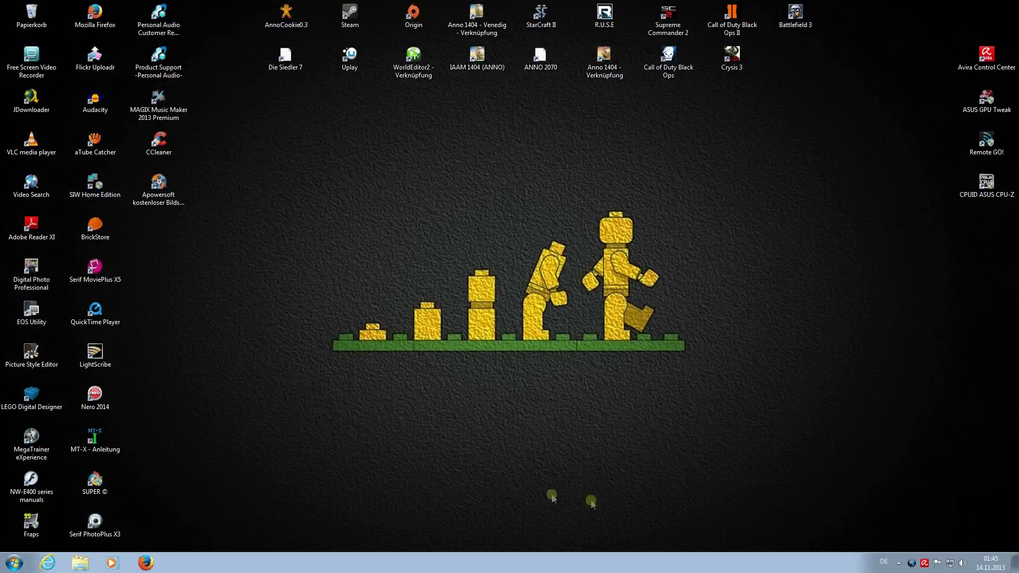
click(899, 563)
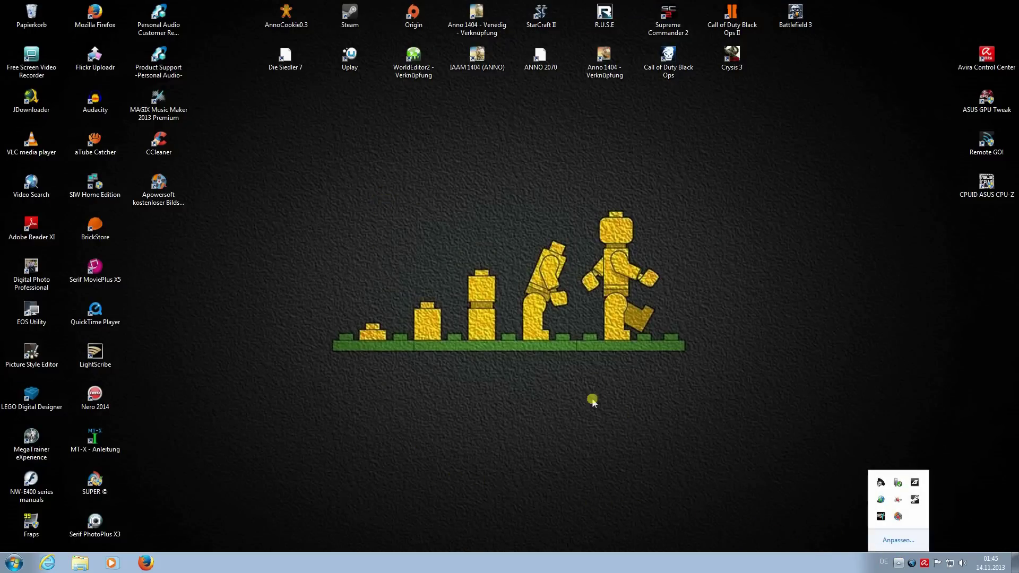
click(672, 419)
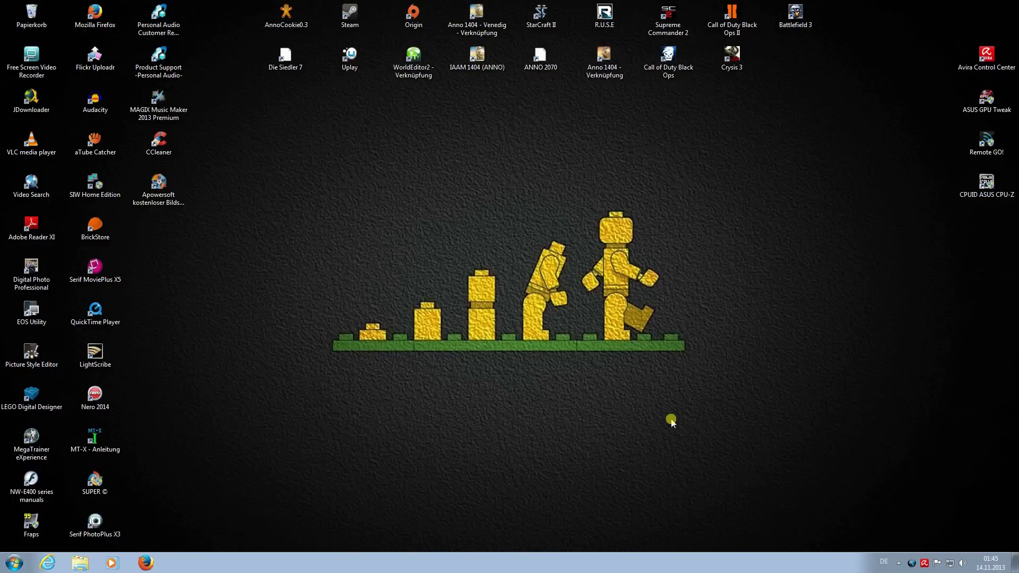